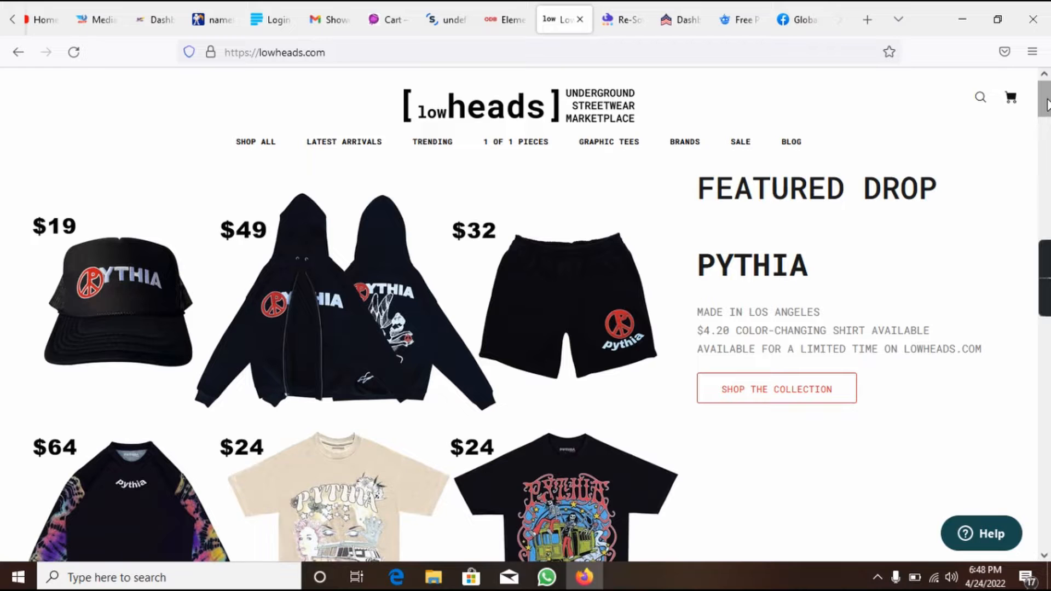
# - Switch to the Elementor editor of the OURDAILYBREAD site and preview the page without the widget panel
pyautogui.moveTo(1048, 105)
pyautogui.mouseDown()
pyautogui.moveTo(1050, 186)
pyautogui.moveTo(1050, 93)
pyautogui.mouseUp()
pyautogui.click(495, 15)
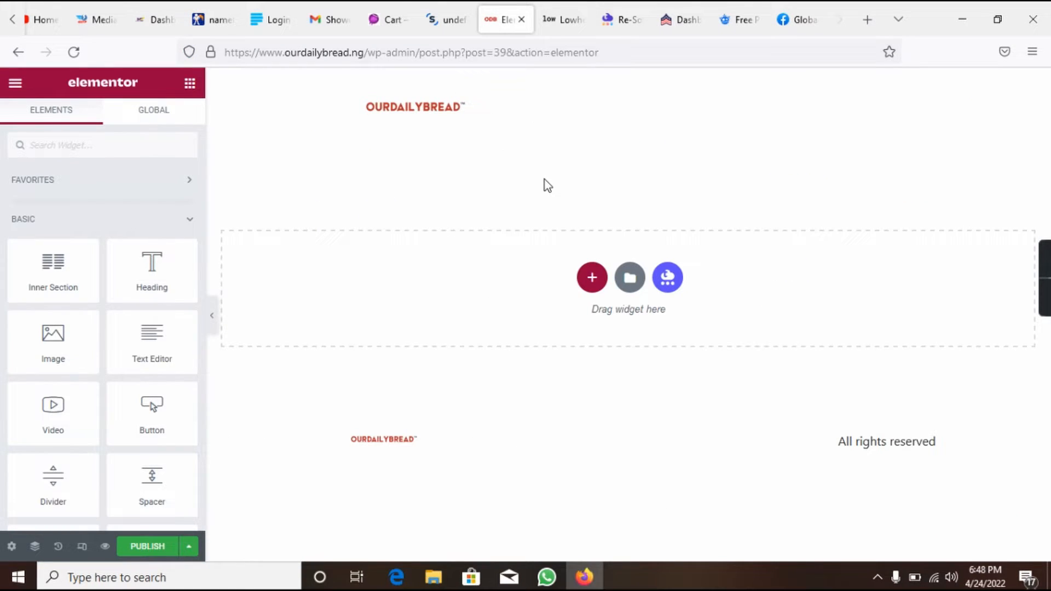
pyautogui.click(213, 318)
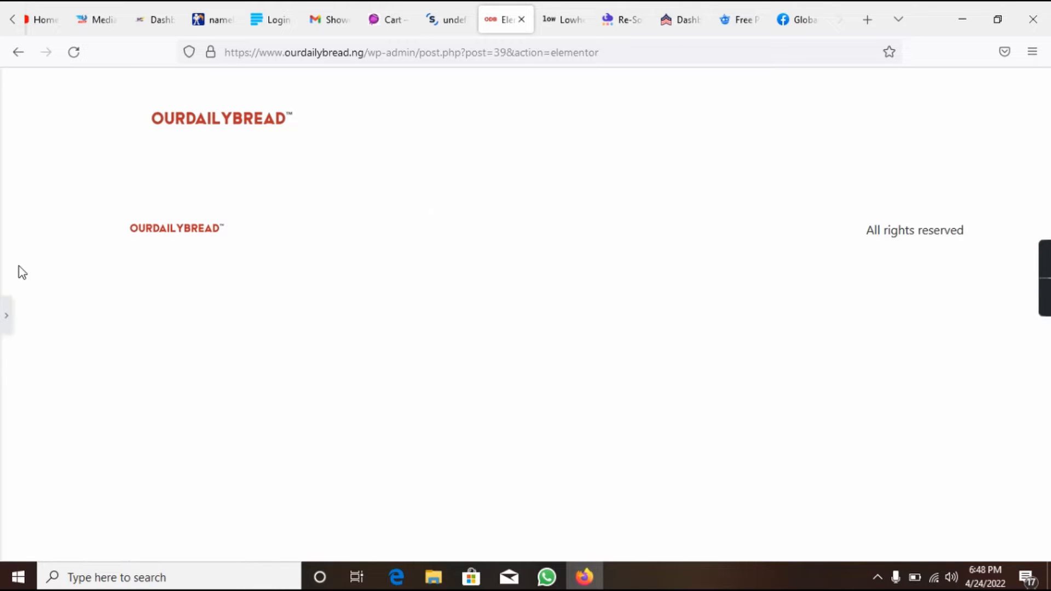
pyautogui.click(6, 315)
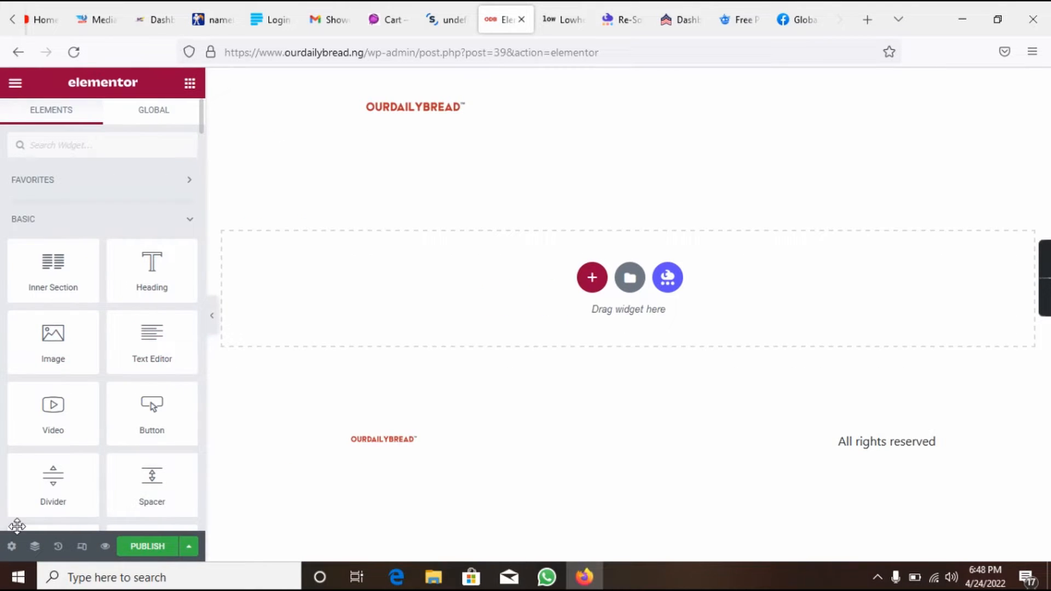
# - Open the Home page's settings and examine the available page layout options alongside the default header and footer
pyautogui.click(13, 551)
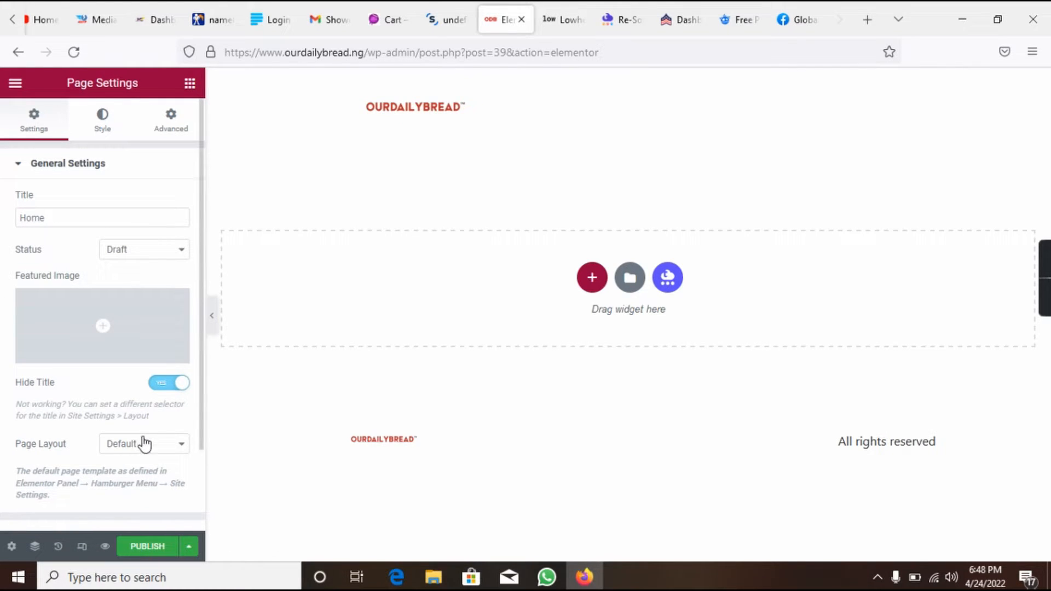
pyautogui.click(112, 445)
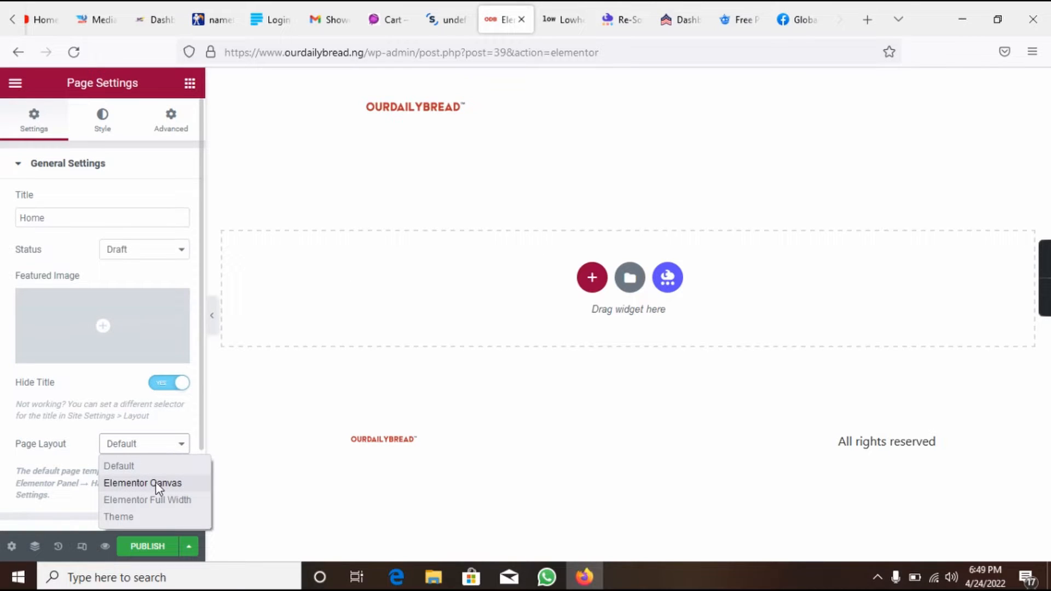
pyautogui.click(80, 439)
pyautogui.click(138, 447)
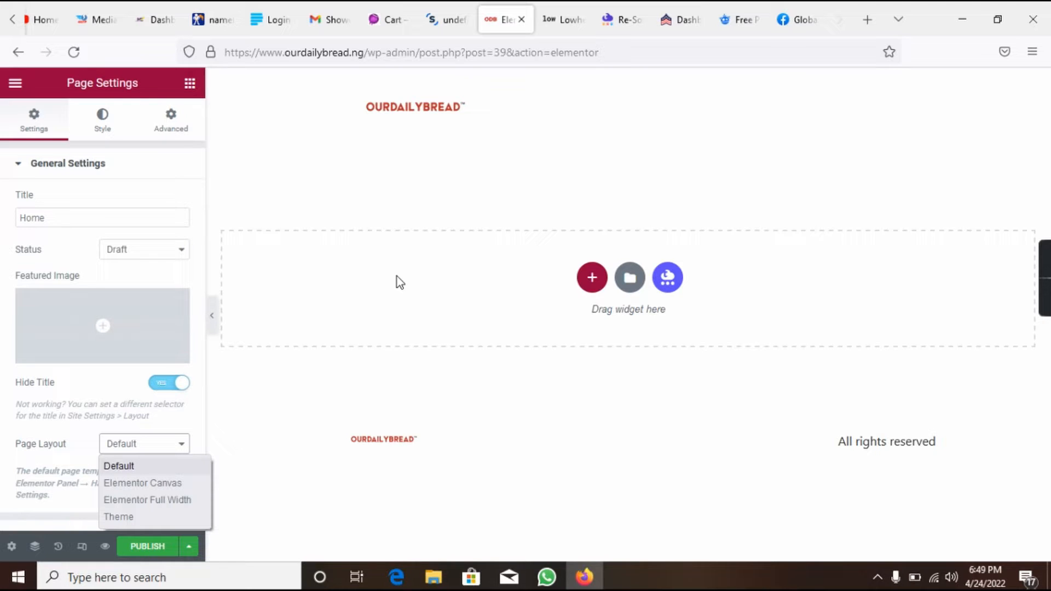
pyautogui.moveTo(330, 95); pyautogui.dragTo(414, 98)
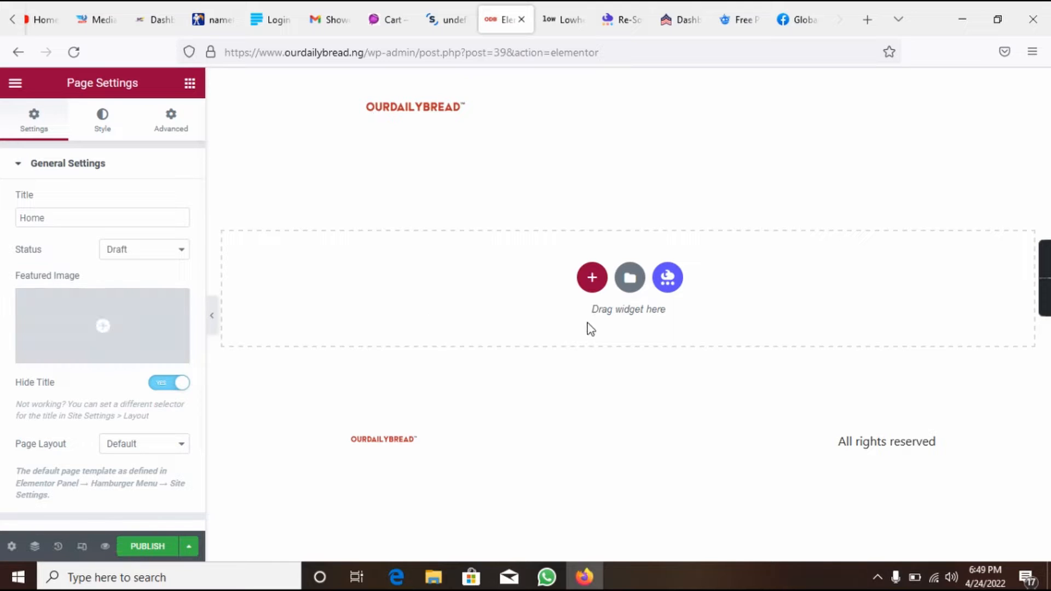
pyautogui.click(126, 450)
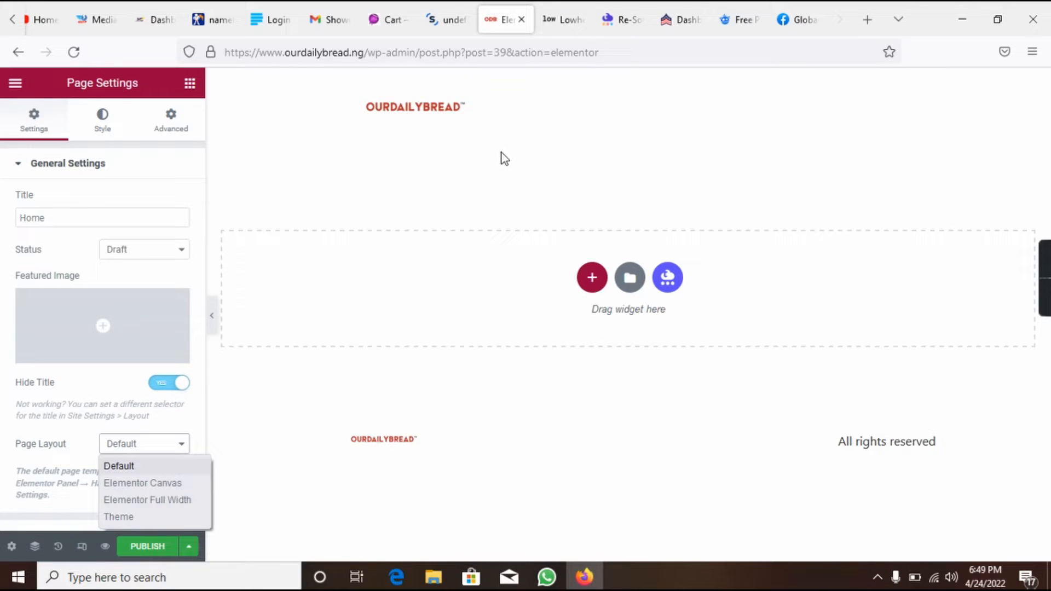
# - Switch to the Silk n Purple cart page and examine its header, navigation menu and footer
pyautogui.click(12, 19)
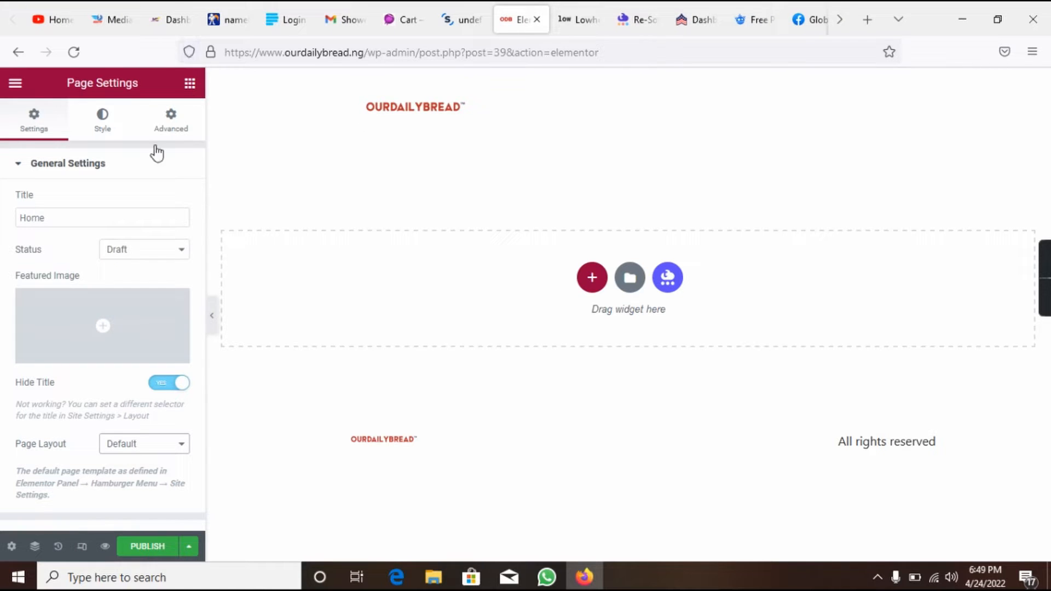
pyautogui.click(229, 19)
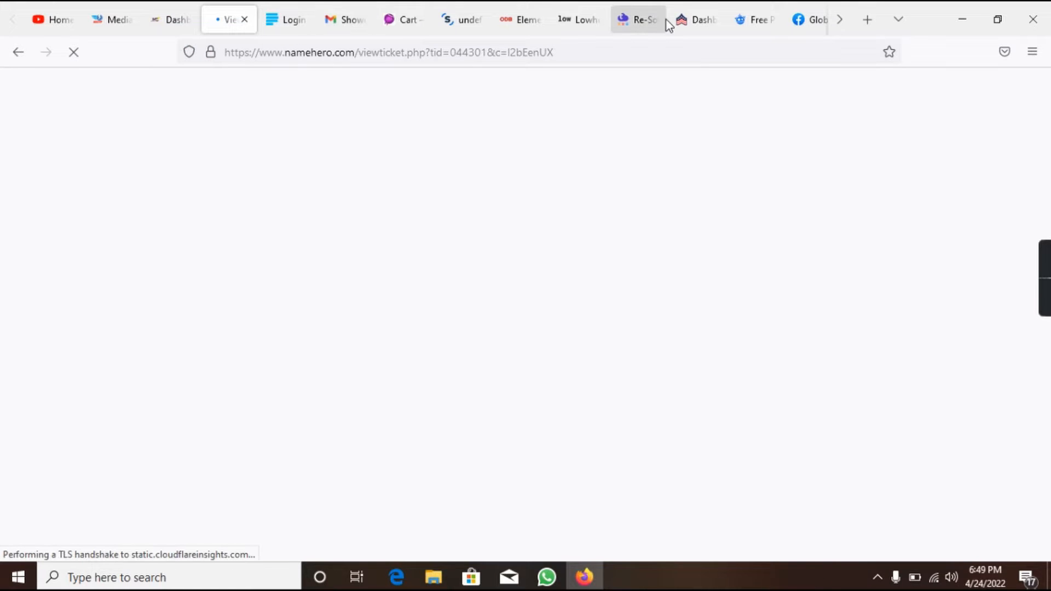
pyautogui.click(394, 22)
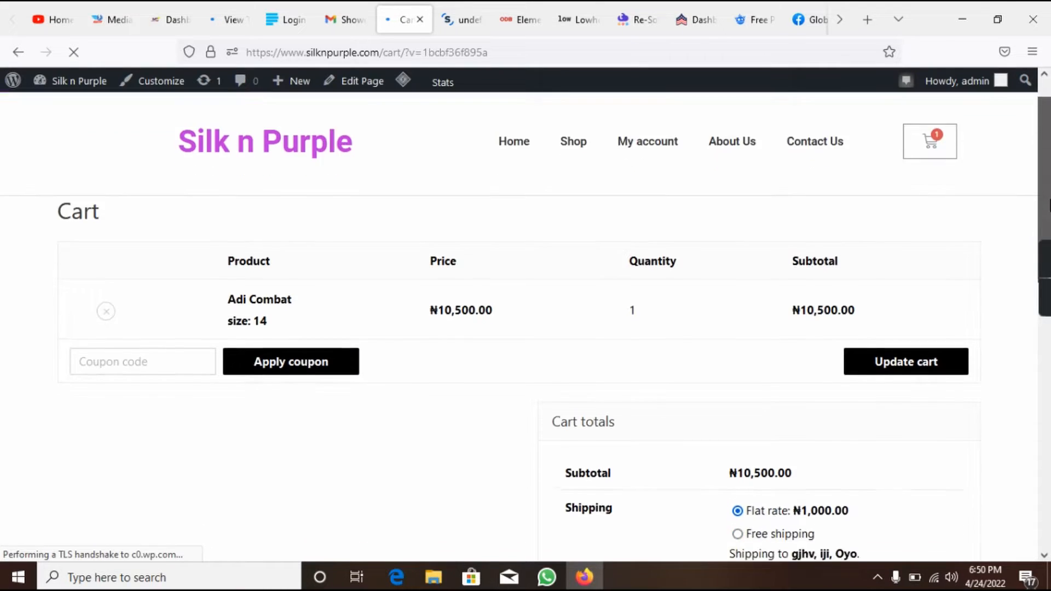
pyautogui.moveTo(1050, 205); pyautogui.dragTo(1050, 375)
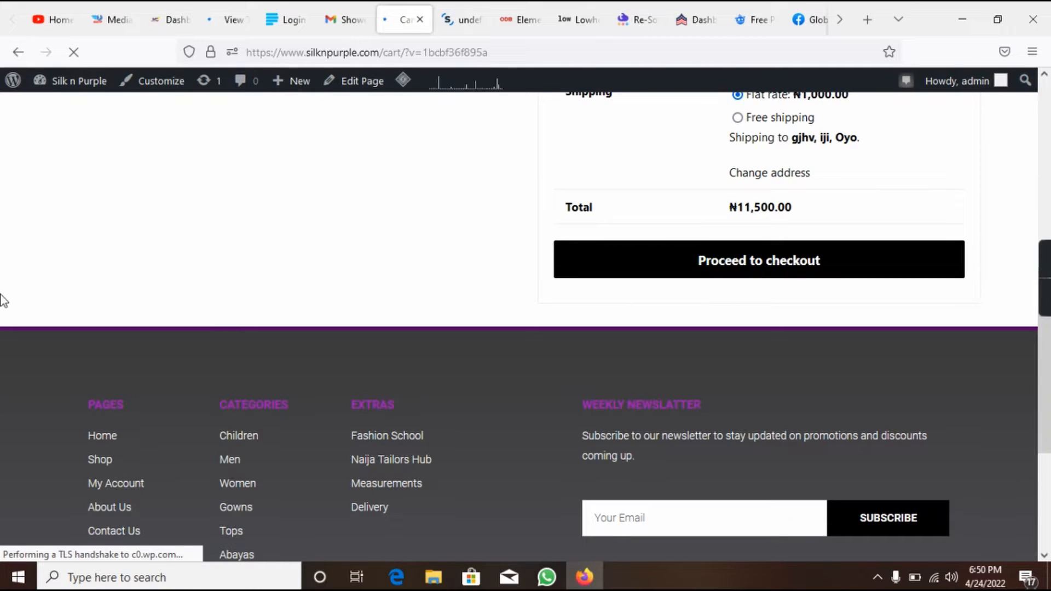
pyautogui.moveTo(3, 335); pyautogui.dragTo(325, 438)
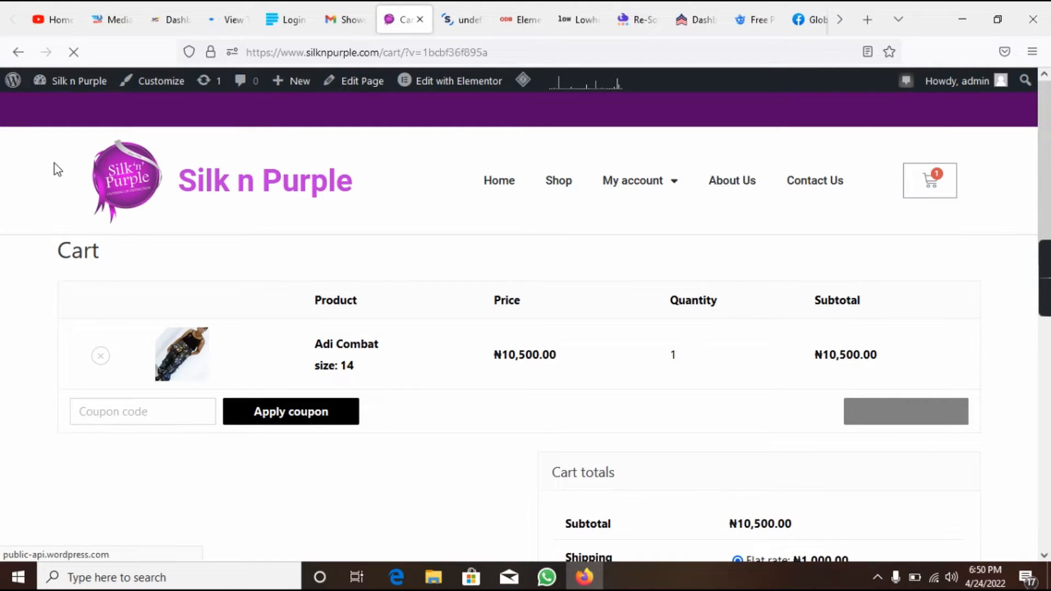
pyautogui.moveTo(55, 163); pyautogui.dragTo(237, 192)
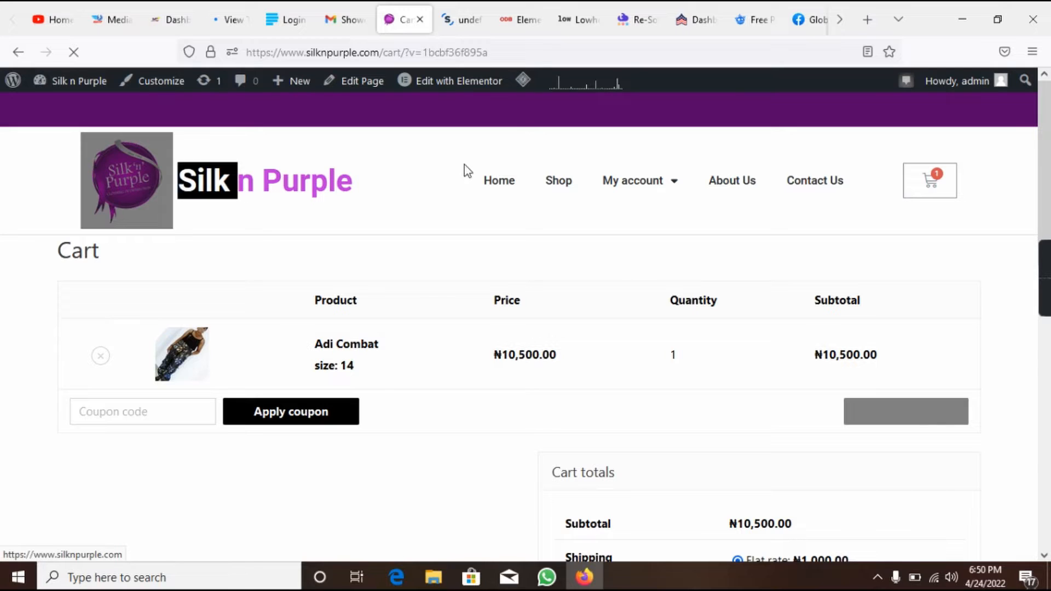
pyautogui.moveTo(662, 187)
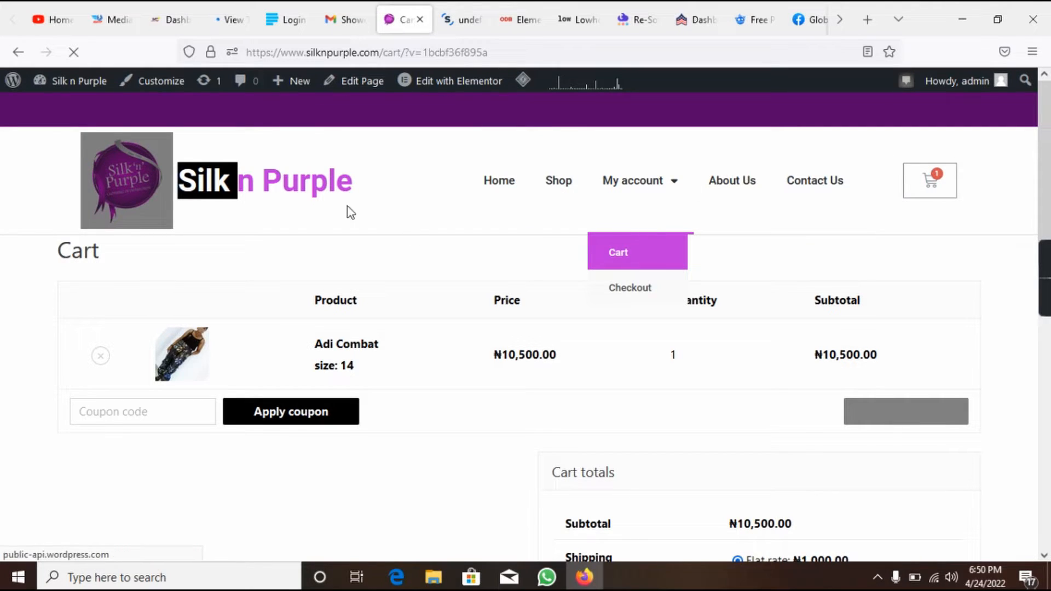
# - Compare the OURDAILYBREAD Home page in the Elementor editor with the Silk n Purple cart page
pyautogui.click(518, 18)
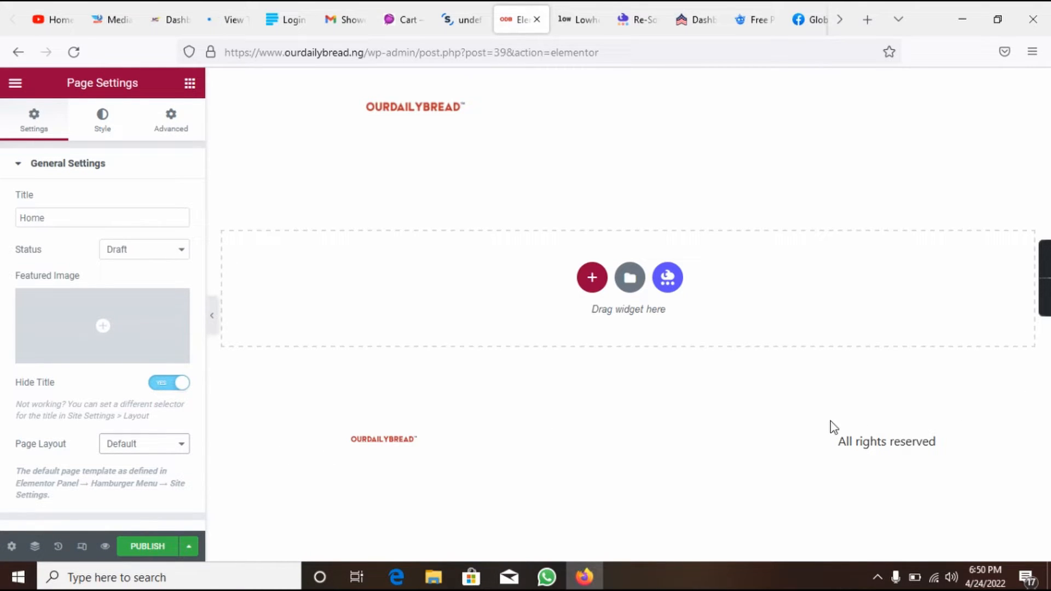
pyautogui.click(390, 22)
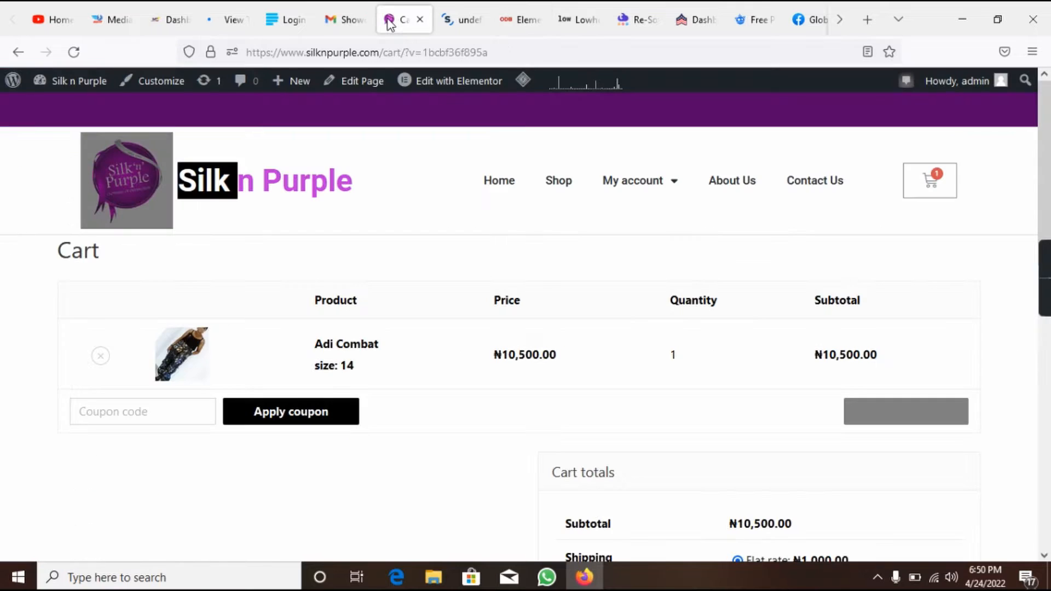
pyautogui.click(3, 289)
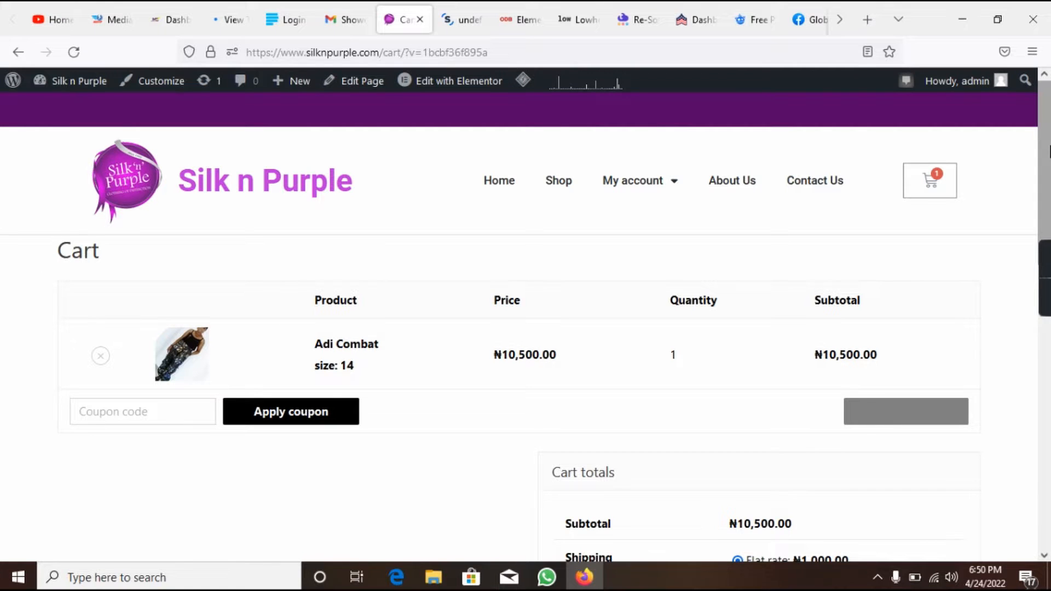
pyautogui.scroll(-2, 1046, 150)
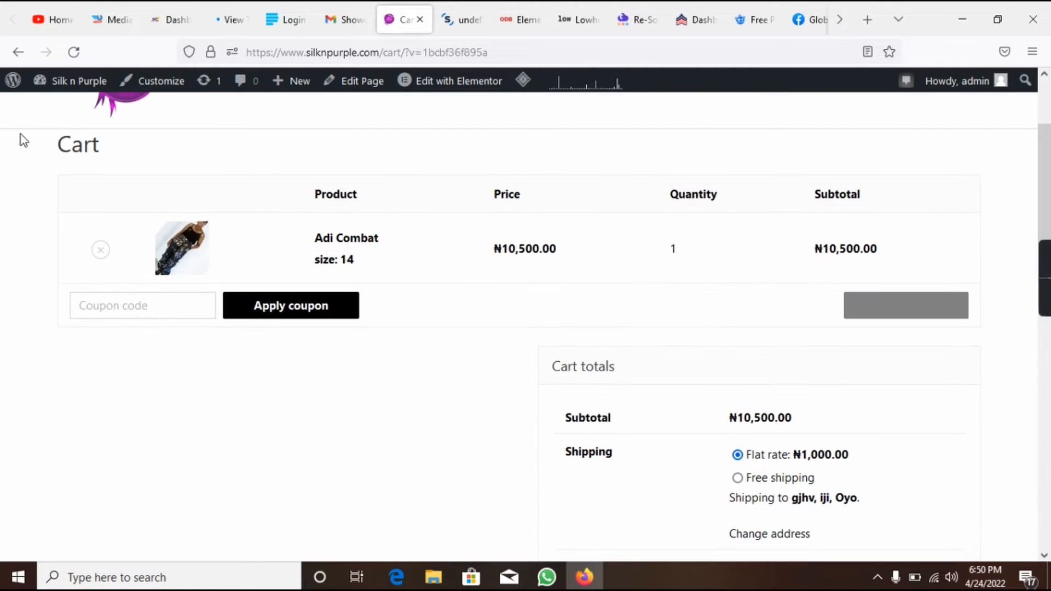
pyautogui.click(517, 21)
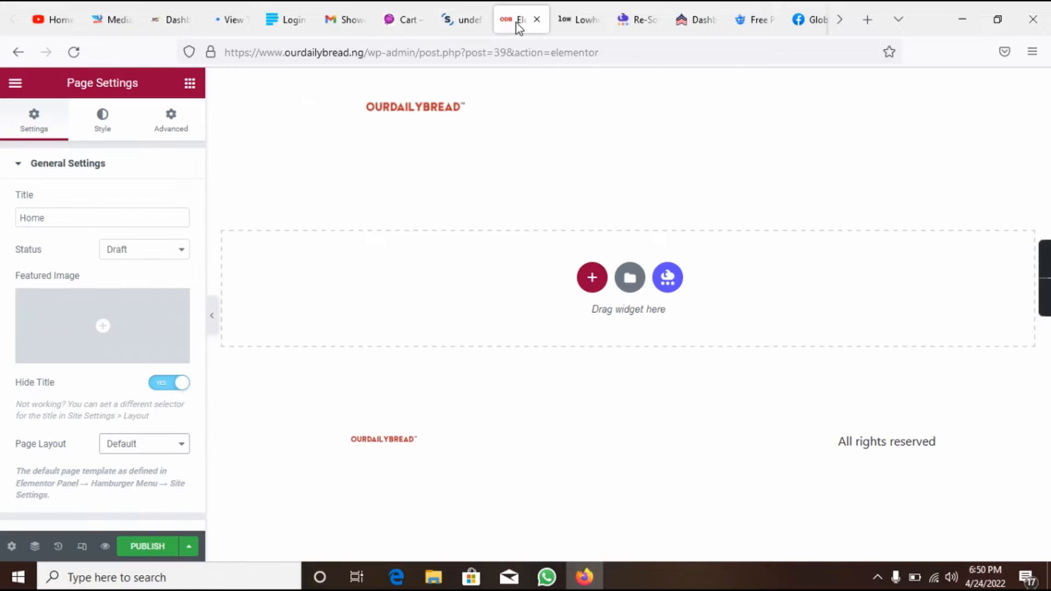
# - Set the Home page's layout to Elementor Canvas and preview the page without the editing panel
pyautogui.click(141, 443)
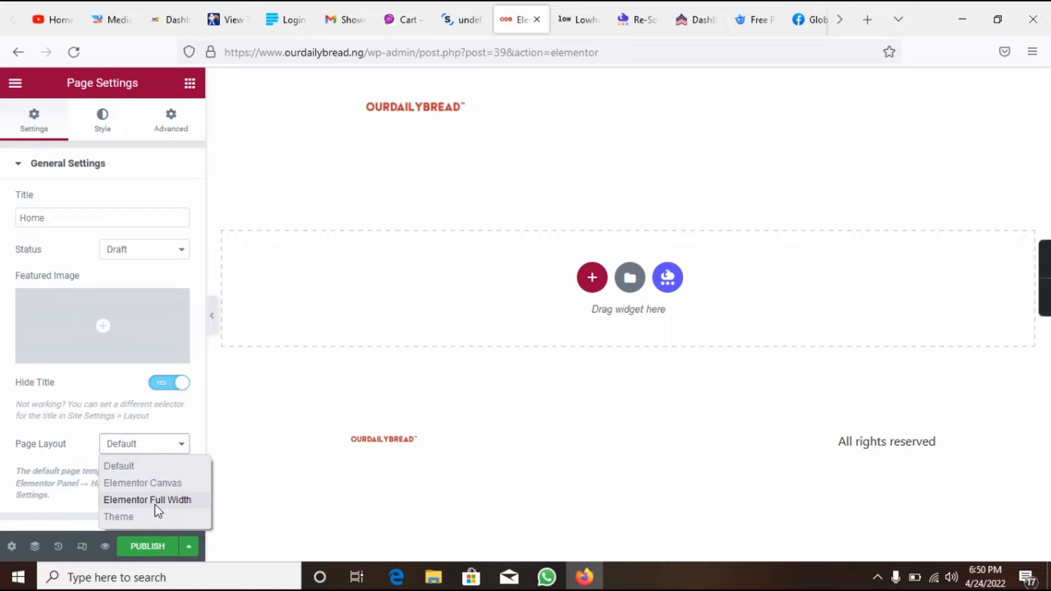
pyautogui.click(212, 315)
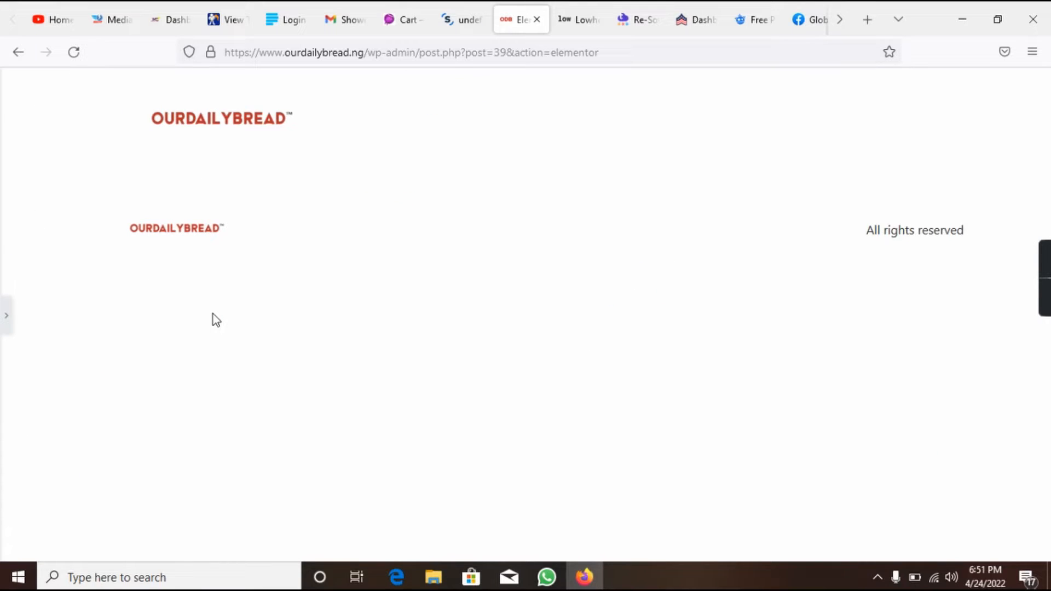
pyautogui.click(4, 326)
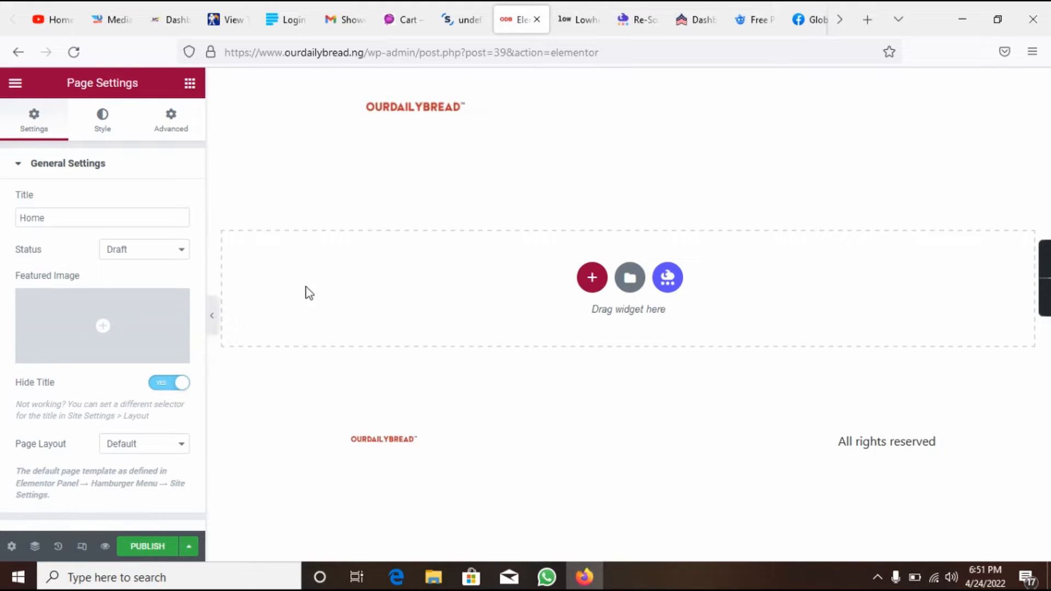
pyautogui.click(113, 447)
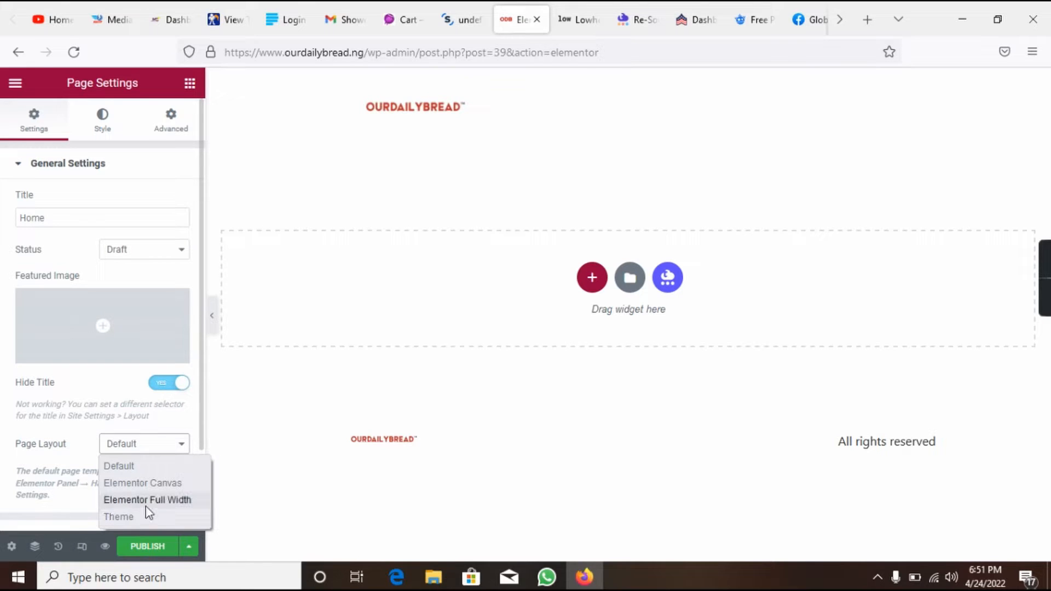
pyautogui.click(162, 484)
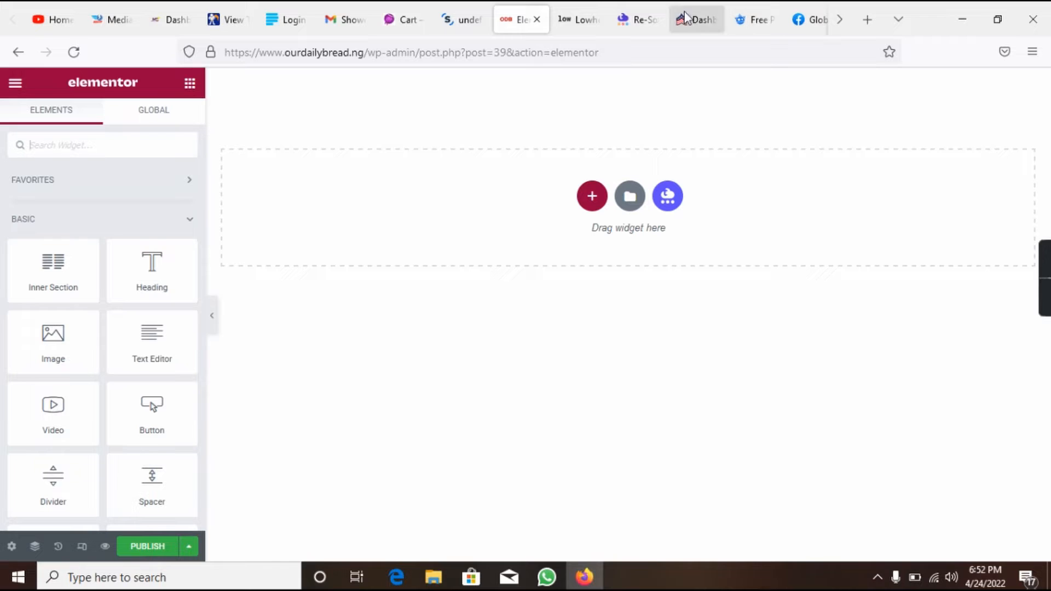
pyautogui.click(212, 316)
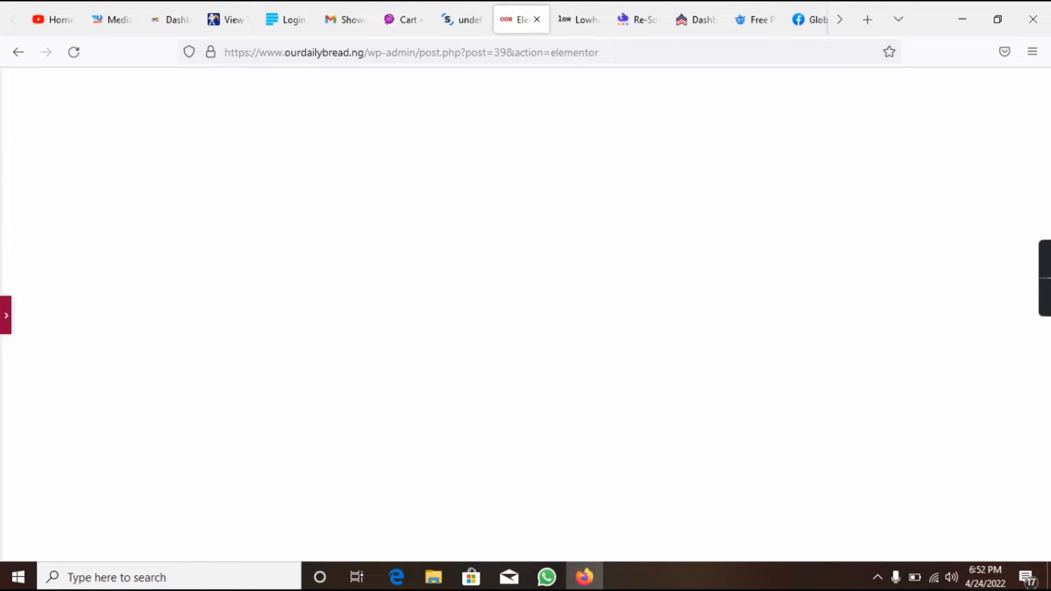
pyautogui.click(6, 315)
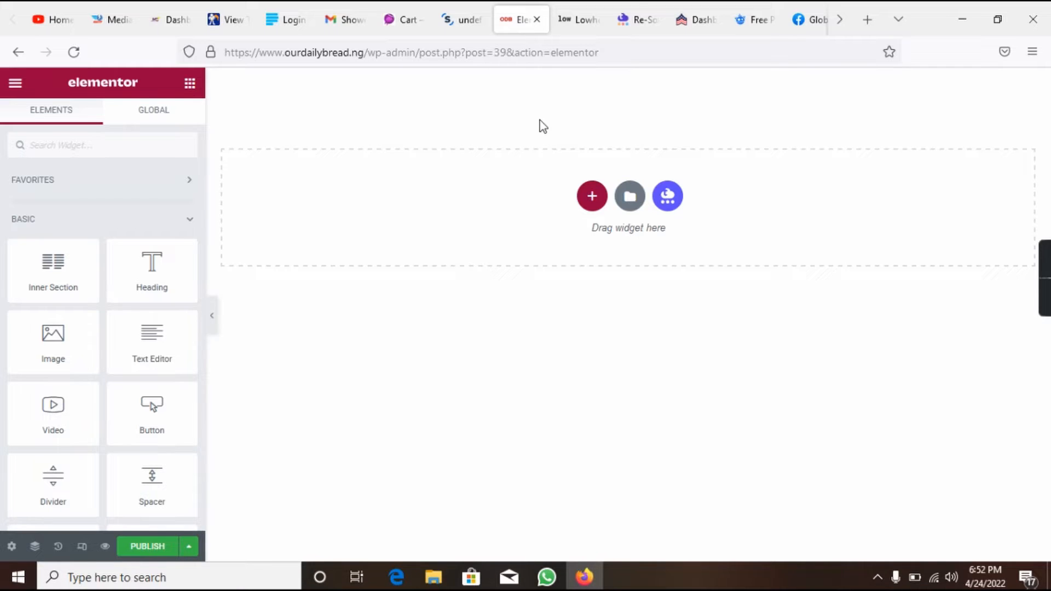
# - Switch to the lowheads.com homepage and examine the layout of its Pythia Featured Drop section
pyautogui.click(564, 21)
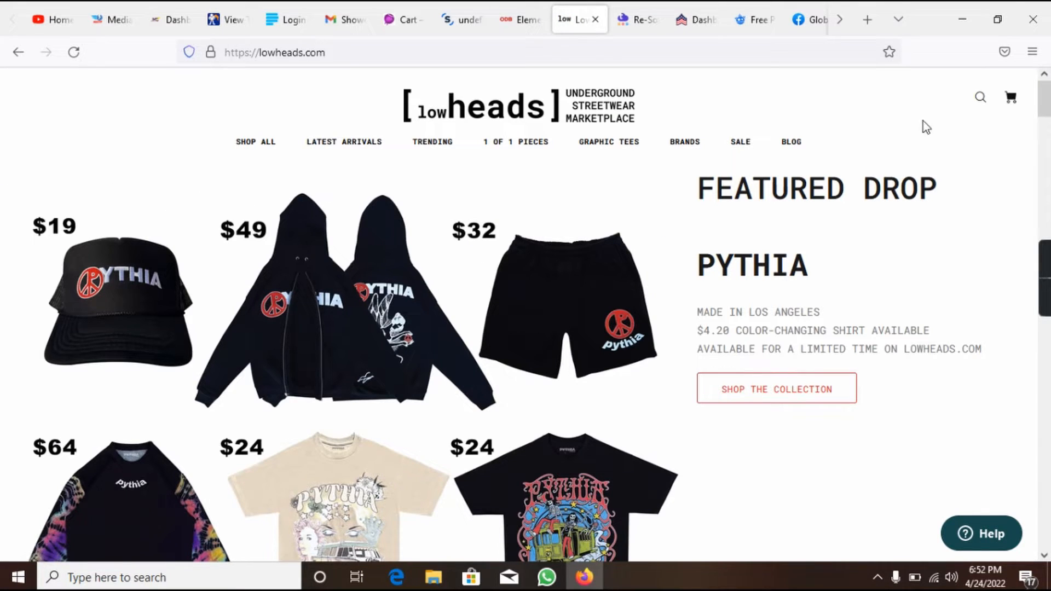
pyautogui.click(1049, 126)
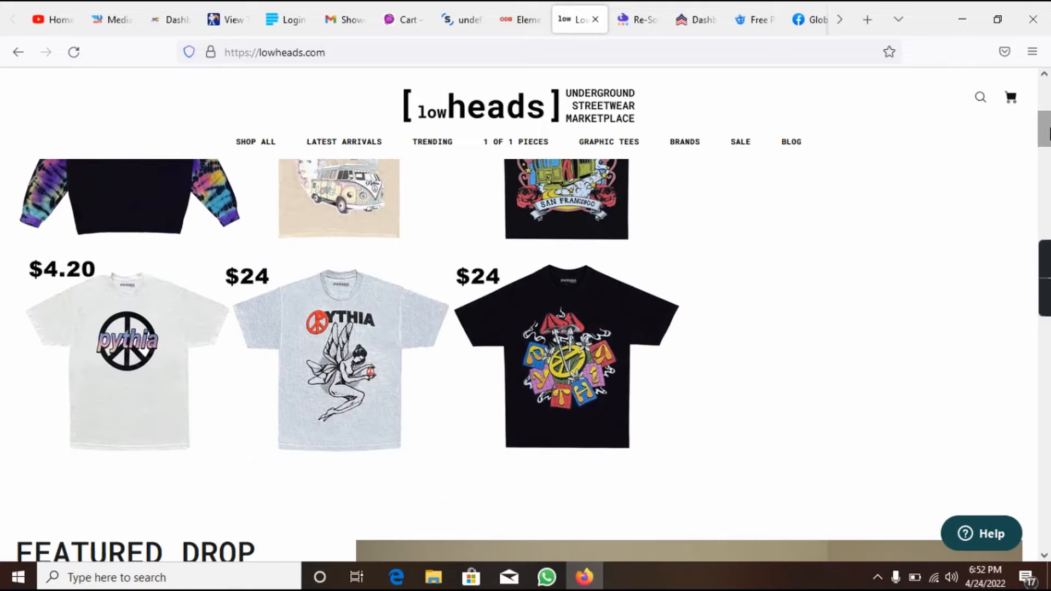
pyautogui.click(1049, 98)
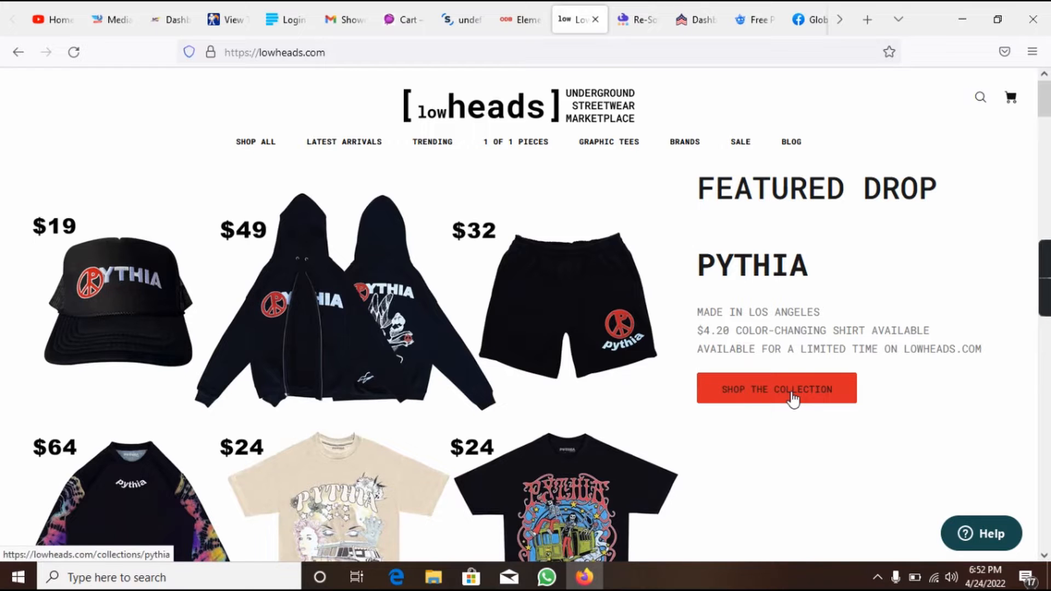
# - Return to the Elementor editor and add a section with two equal columns to the Home page
pyautogui.click(524, 33)
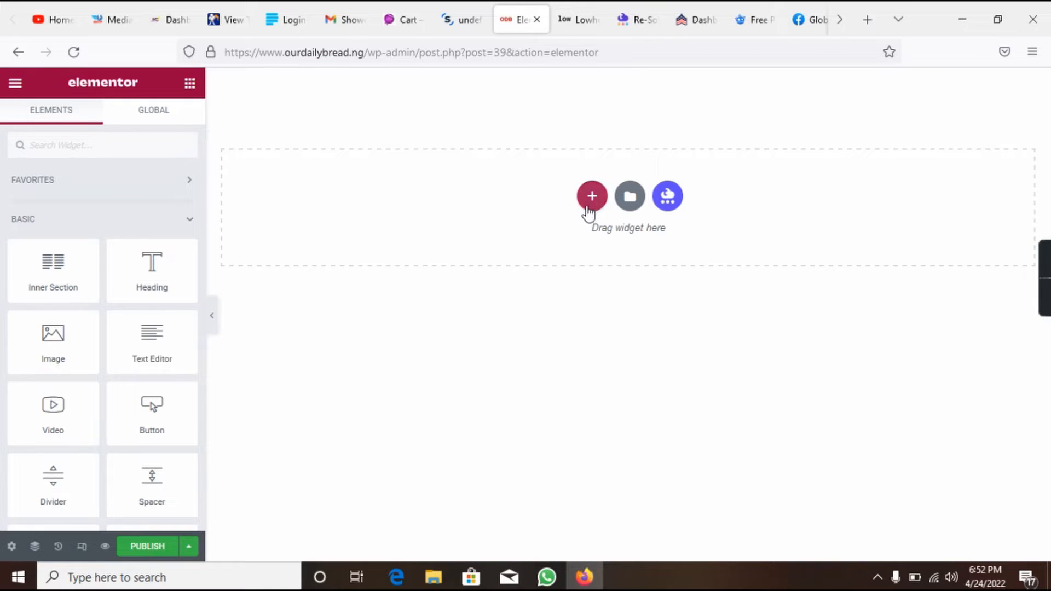
pyautogui.click(590, 198)
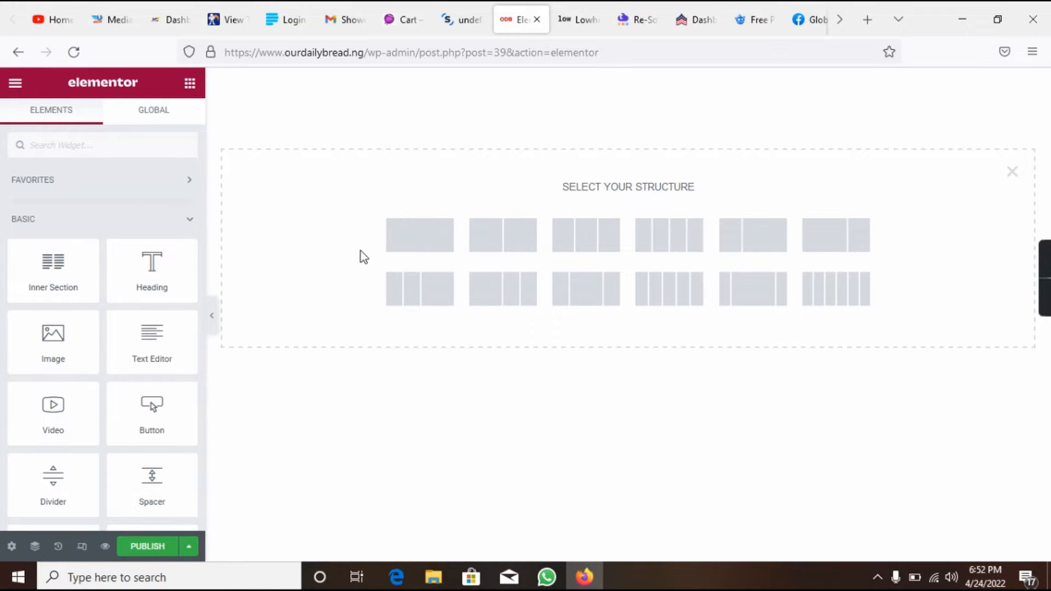
pyautogui.click(567, 18)
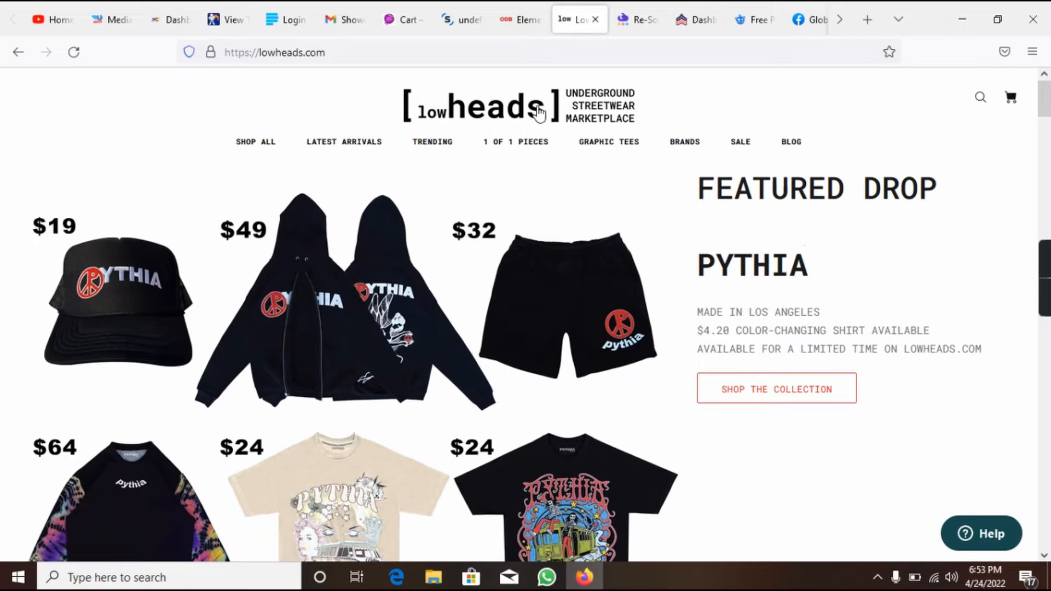
pyautogui.click(505, 13)
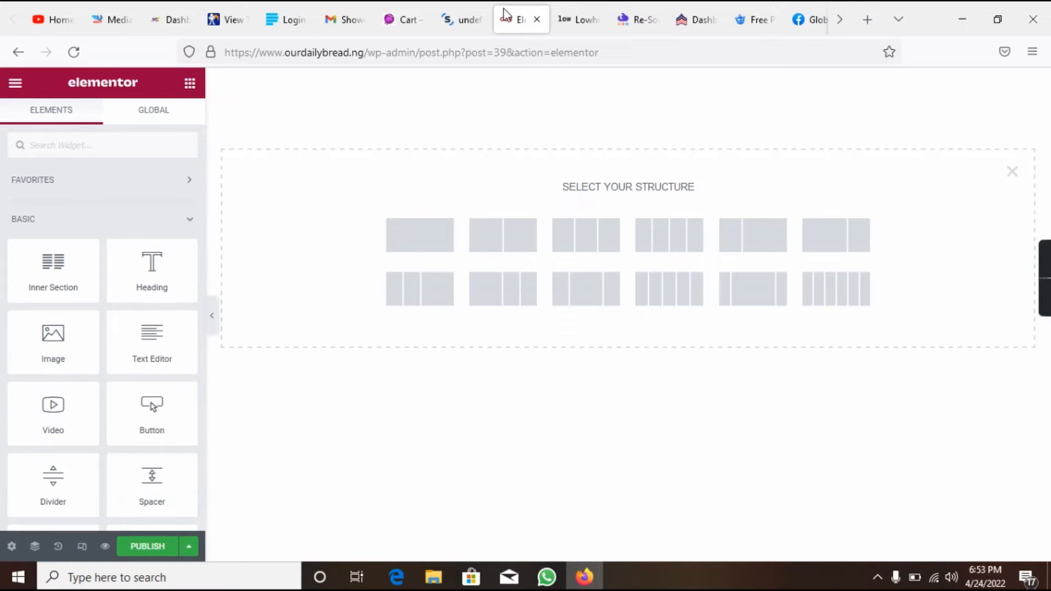
pyautogui.click(503, 241)
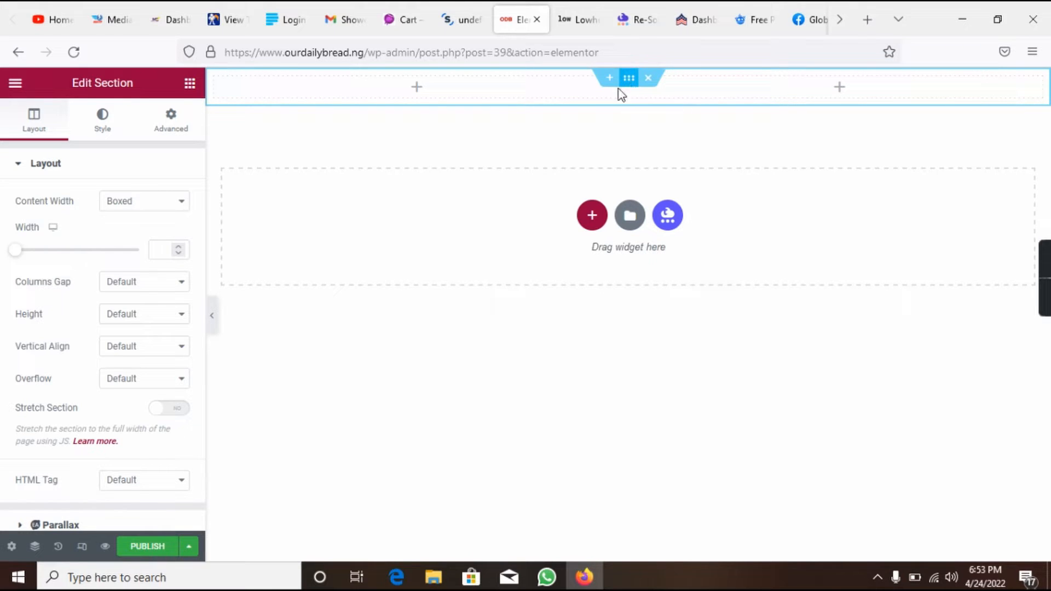
# - Set the two-column section's content width to Full Width and add an Image widget to its first column
pyautogui.click(130, 208)
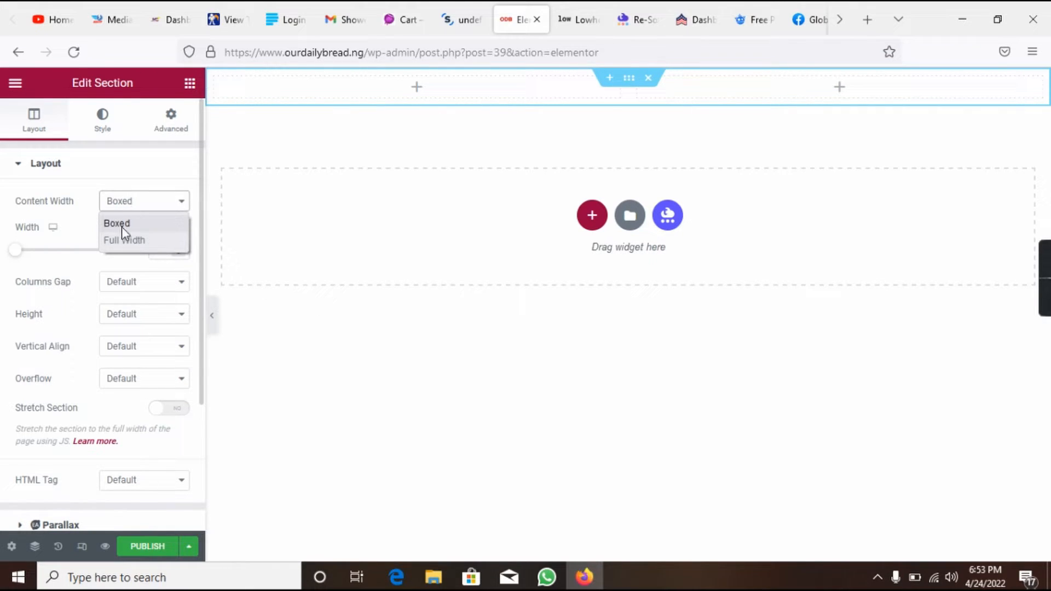
pyautogui.click(123, 241)
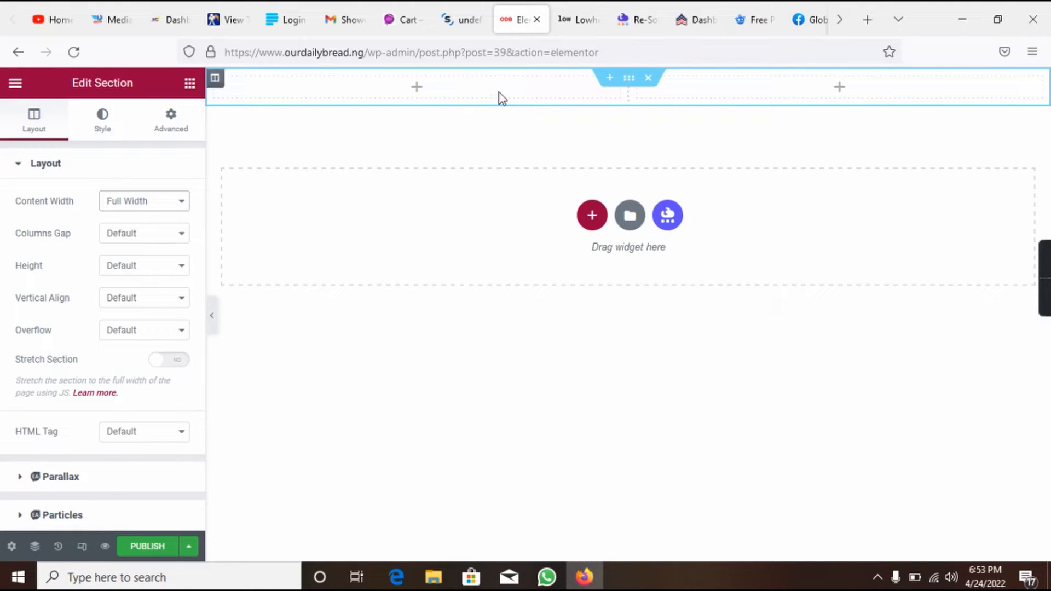
pyautogui.click(189, 85)
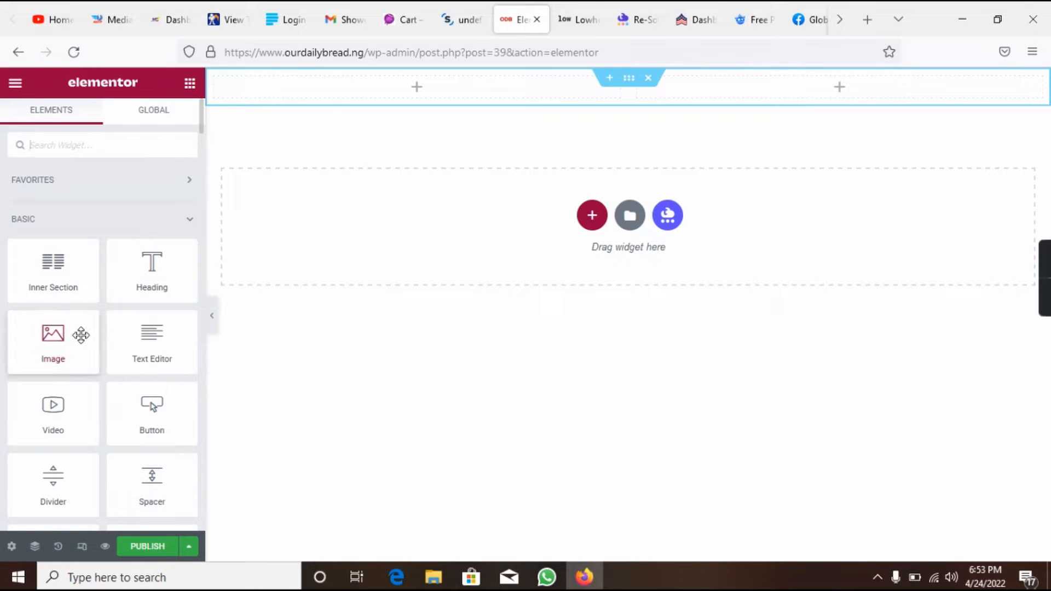
pyautogui.moveTo(80, 333); pyautogui.dragTo(426, 81)
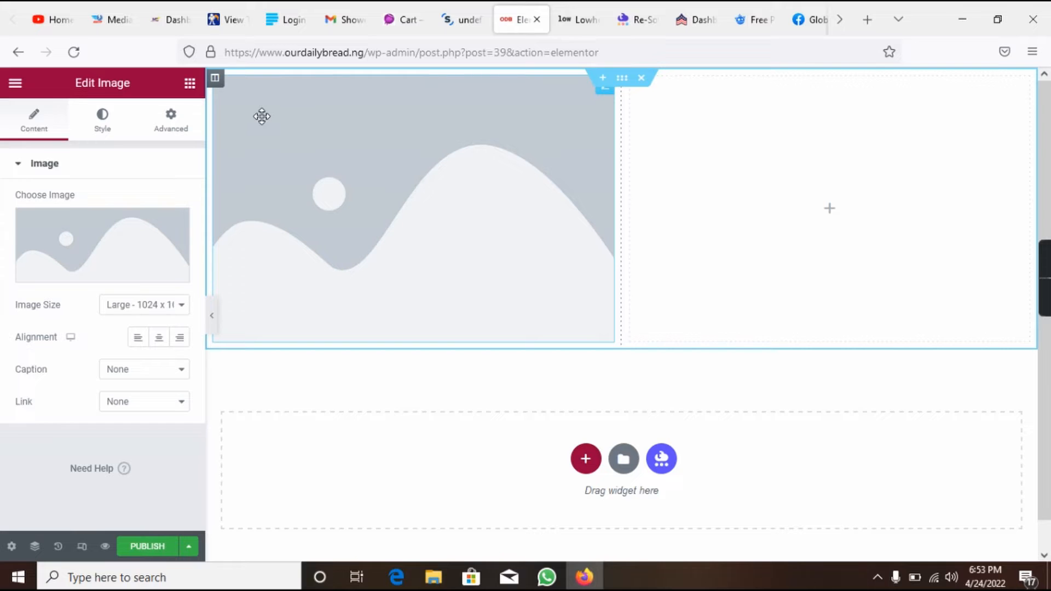
# - Insert 0ba3dc7e-image.png, the man in the pink sweatshirt, from the media library into the Image widget
pyautogui.click(106, 279)
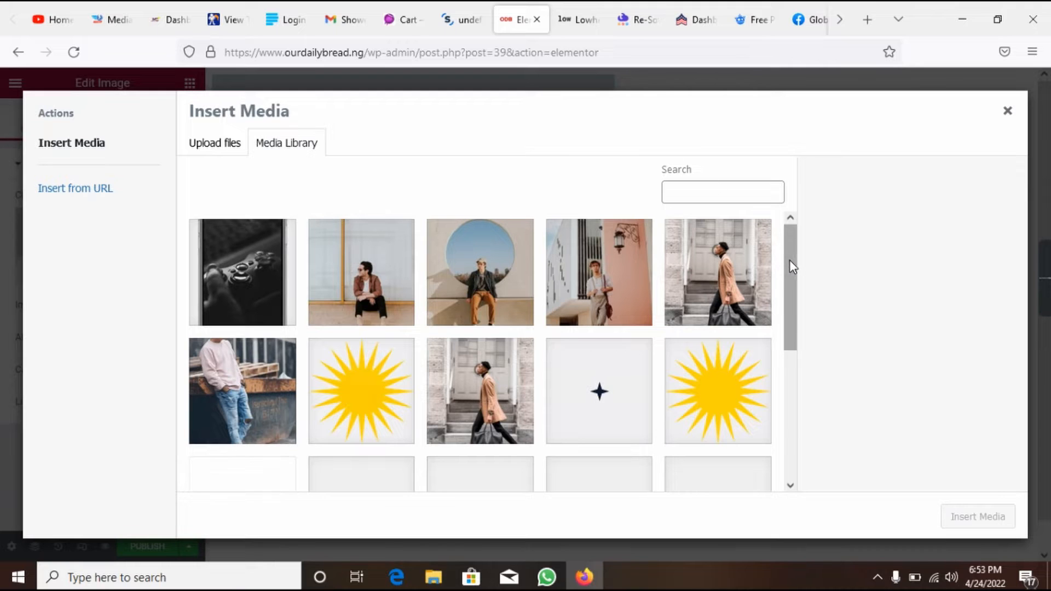
pyautogui.moveTo(790, 266); pyautogui.dragTo(795, 230)
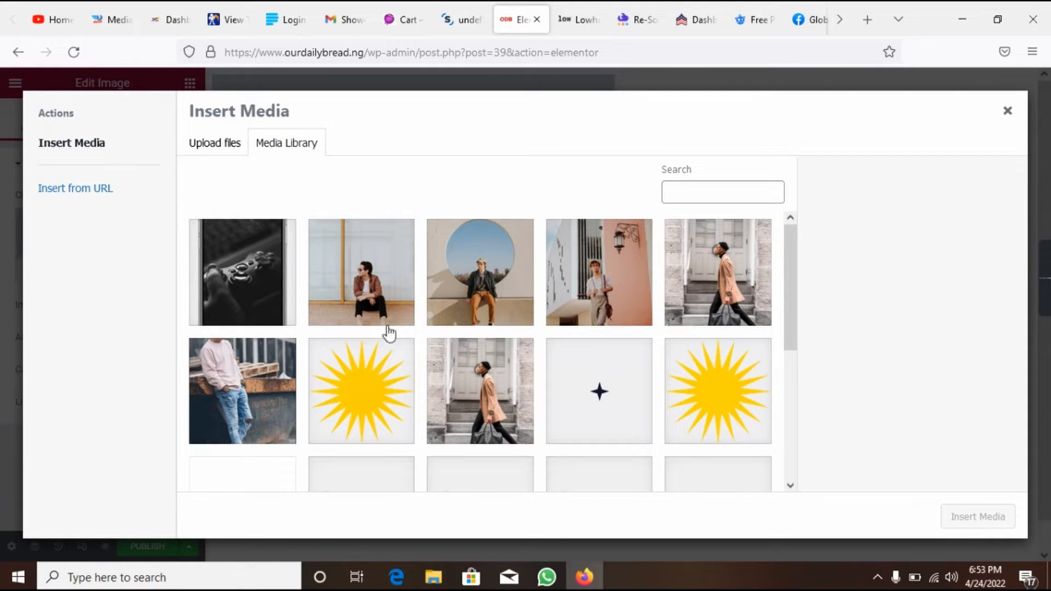
pyautogui.click(229, 400)
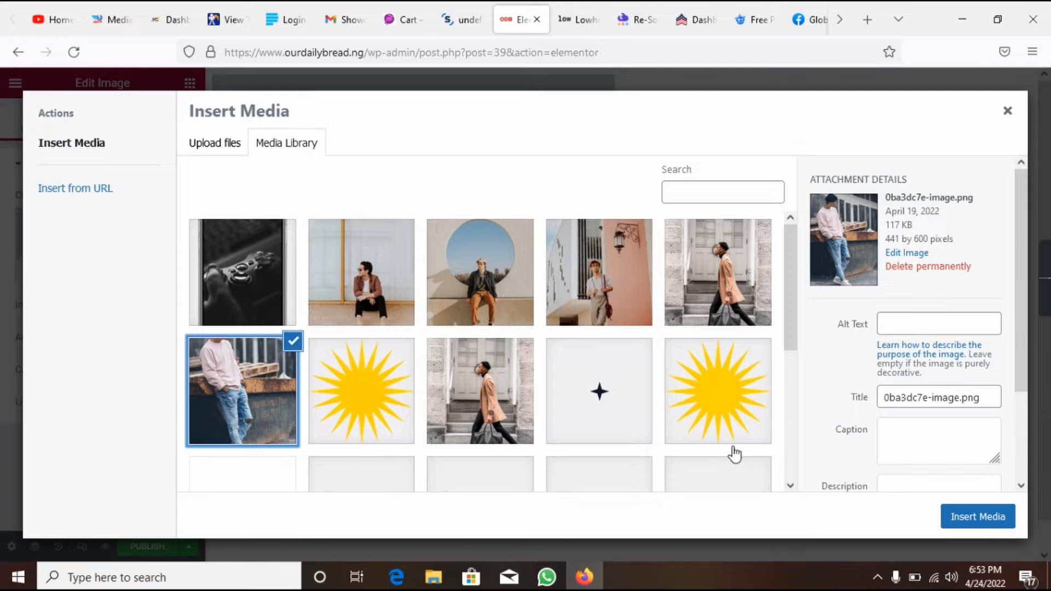
pyautogui.click(946, 517)
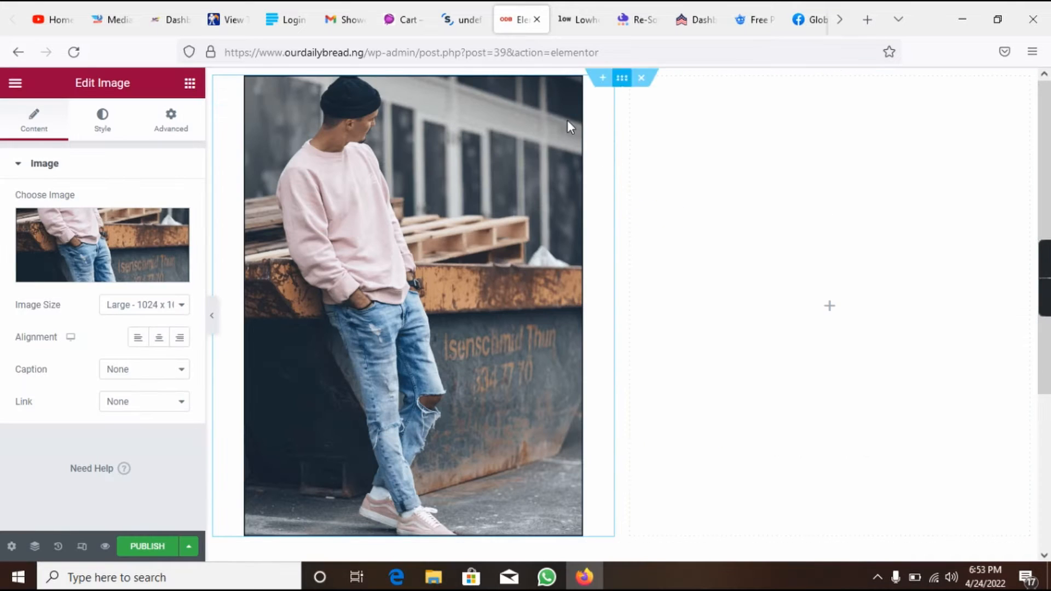
# - Check the Featured Drop section on lowheads.com and compare it with the Home page viewed without the editing panel
pyautogui.click(574, 28)
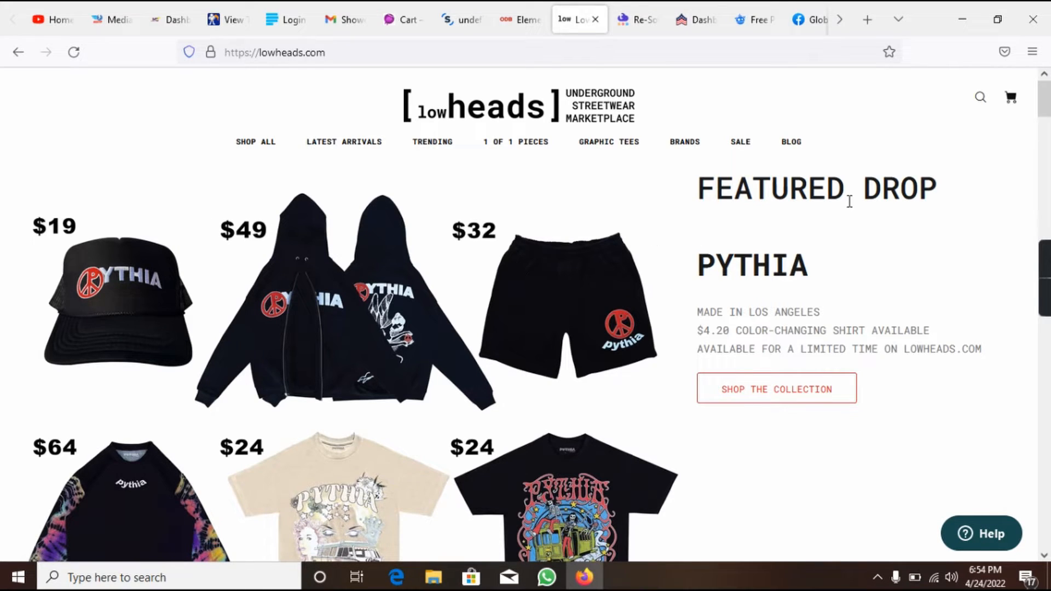
pyautogui.moveTo(1046, 105)
pyautogui.mouseDown()
pyautogui.moveTo(1047, 151)
pyautogui.moveTo(1047, 106)
pyautogui.mouseUp()
pyautogui.click(510, 22)
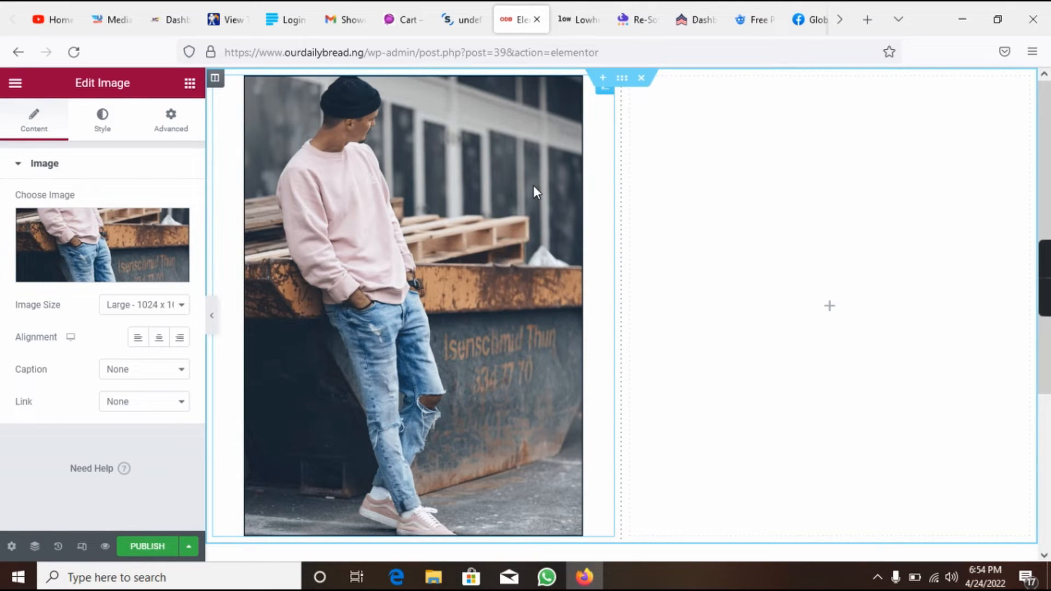
pyautogui.click(213, 318)
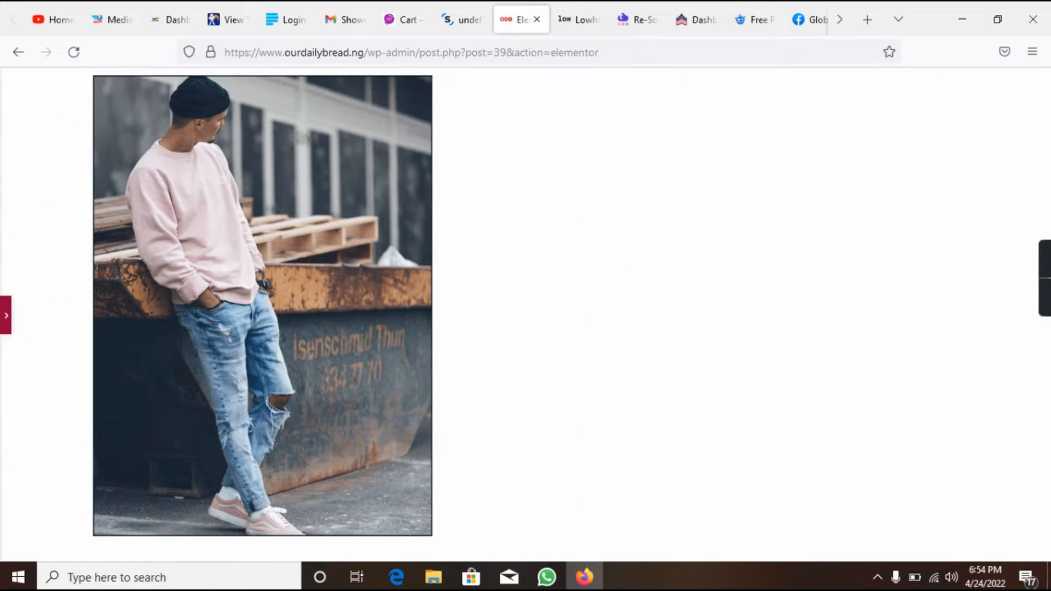
pyautogui.click(6, 316)
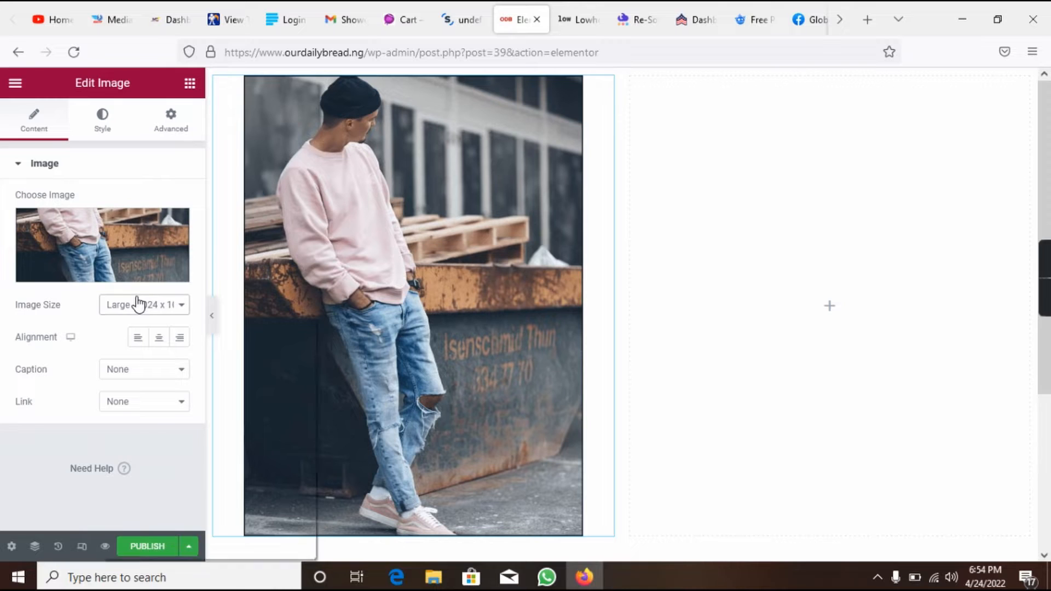
# - Try the Medium - 300 x 300 size on the image and set it back to Large - 1024 x 1024
pyautogui.click(139, 305)
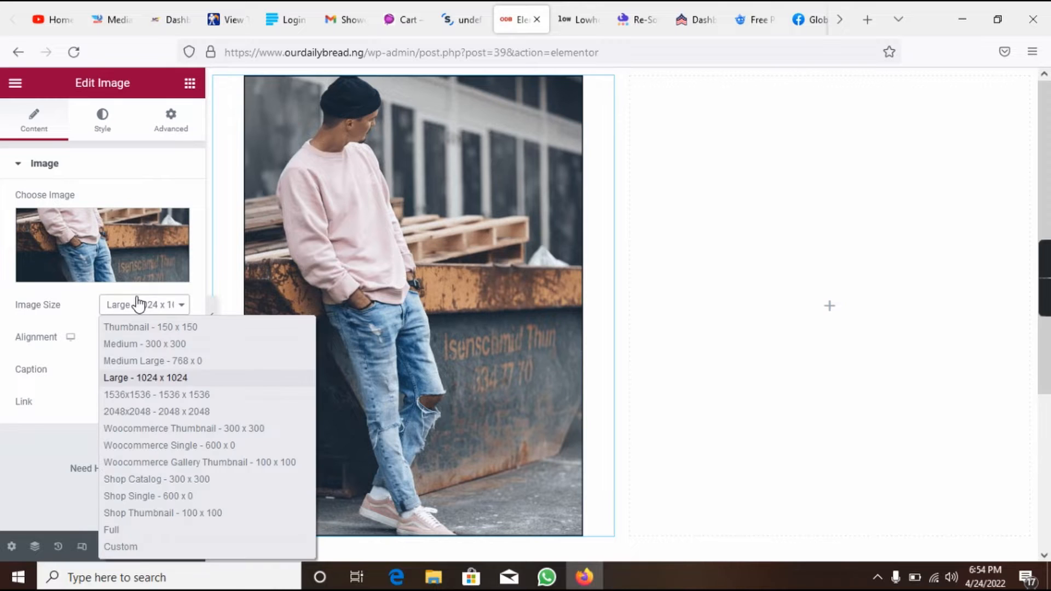
pyautogui.click(182, 344)
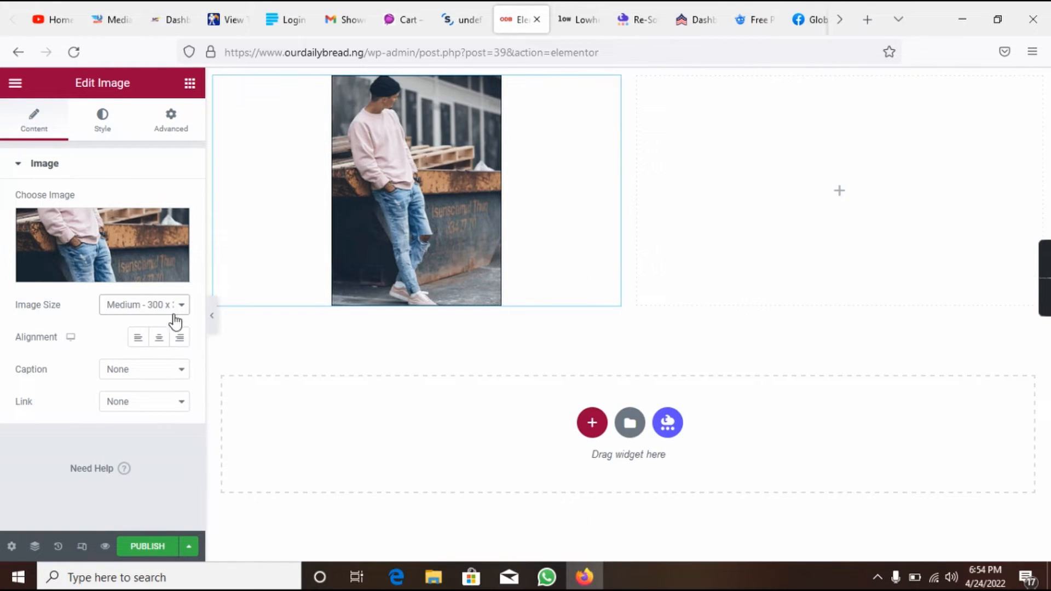
pyautogui.click(146, 305)
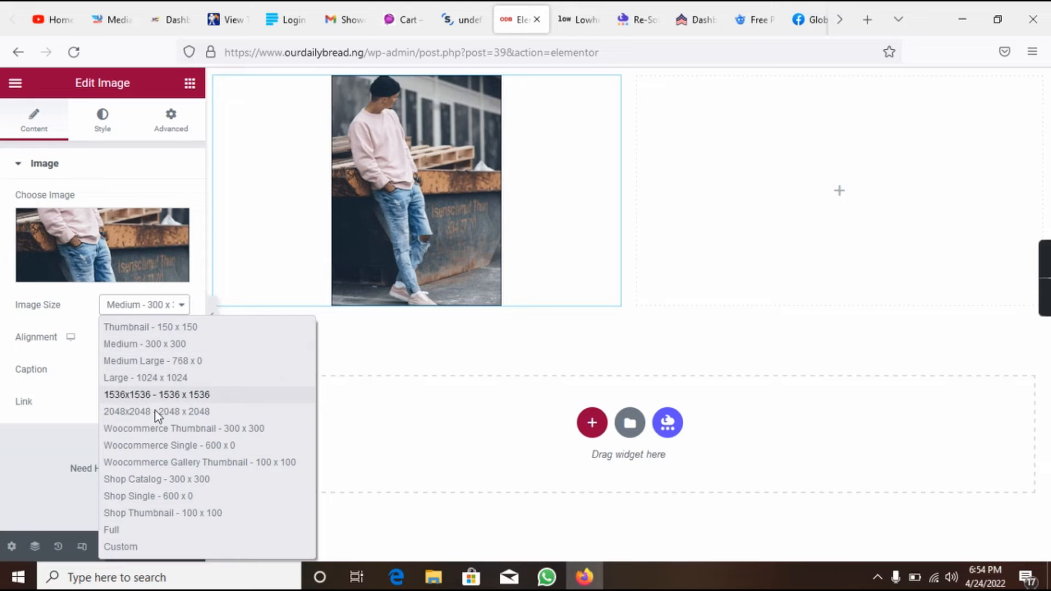
pyautogui.click(146, 378)
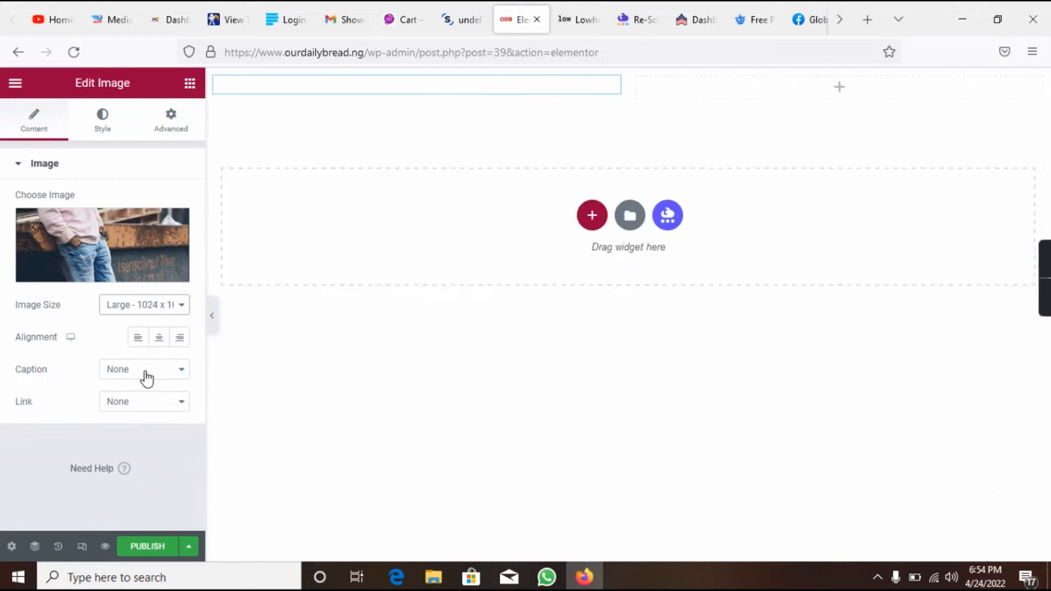
pyautogui.click(137, 307)
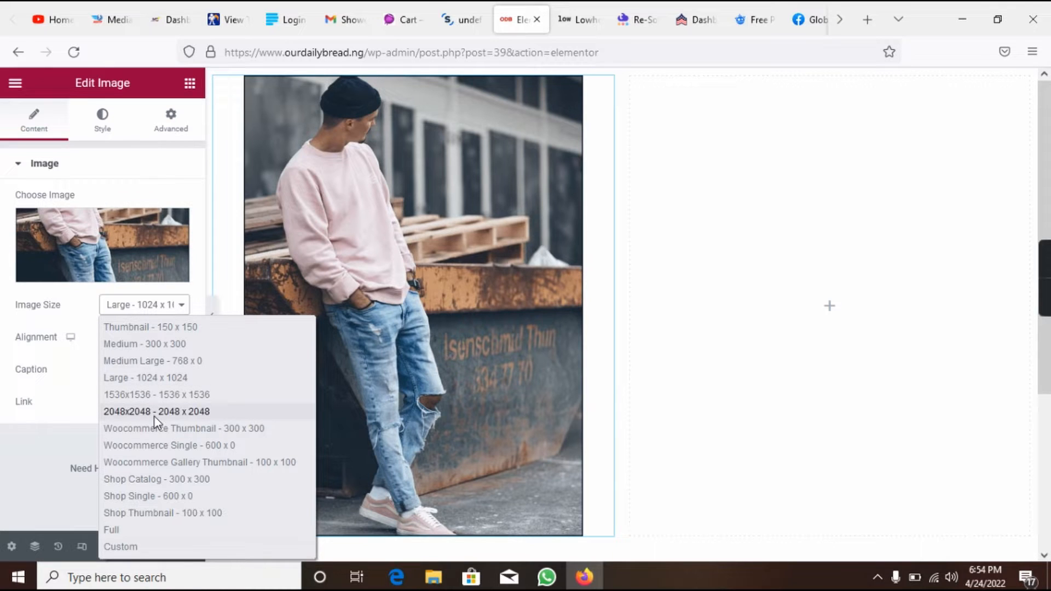
pyautogui.click(44, 458)
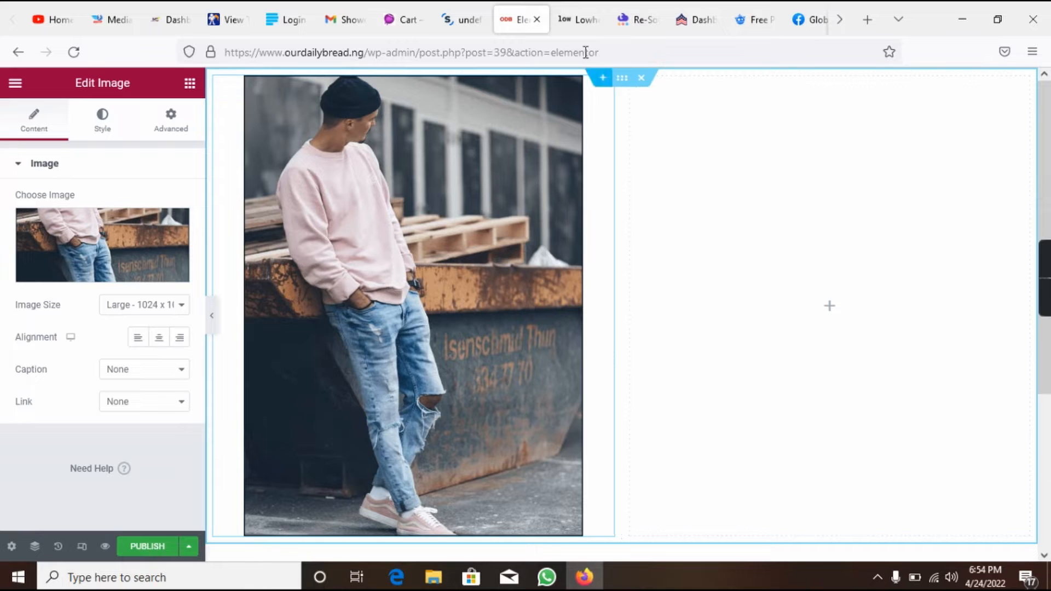
# - Check the Featured Drop heading on lowheads.com and add a Heading widget to the second column of the Home page section
pyautogui.click(577, 24)
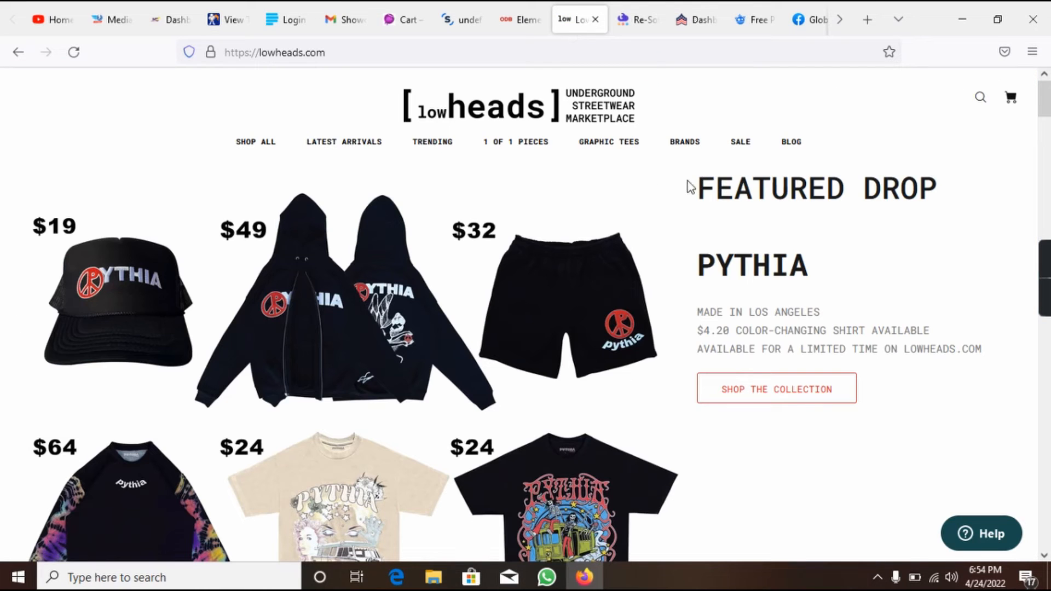
pyautogui.moveTo(692, 187); pyautogui.dragTo(849, 274)
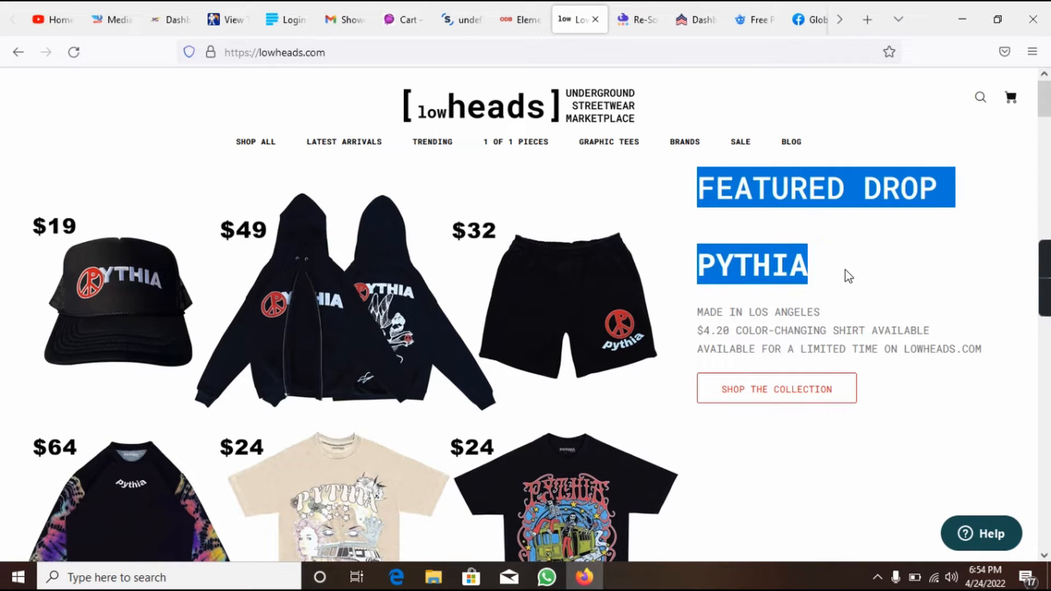
pyautogui.click(516, 24)
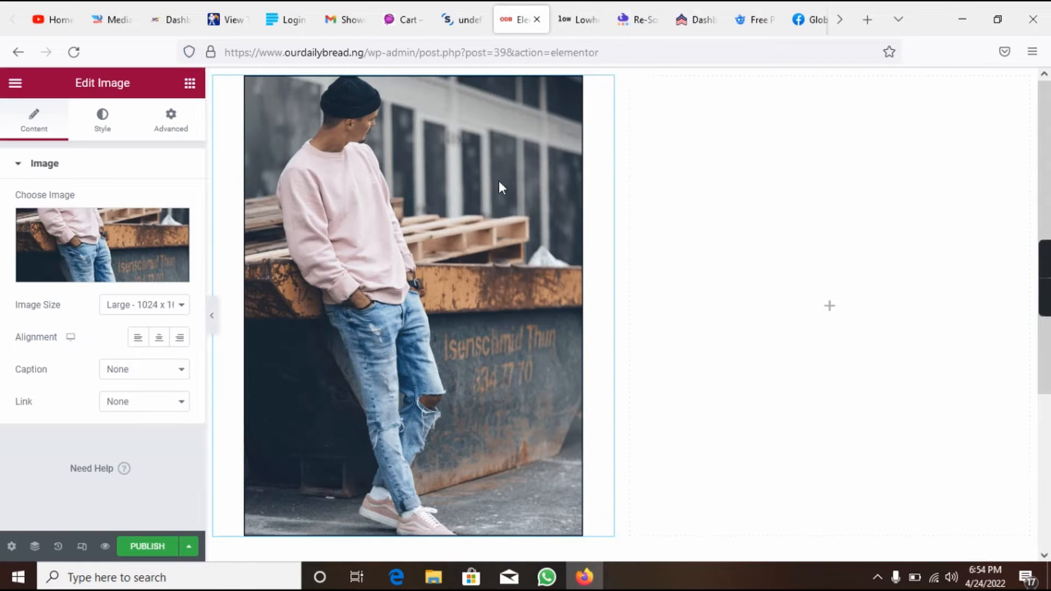
pyautogui.click(189, 85)
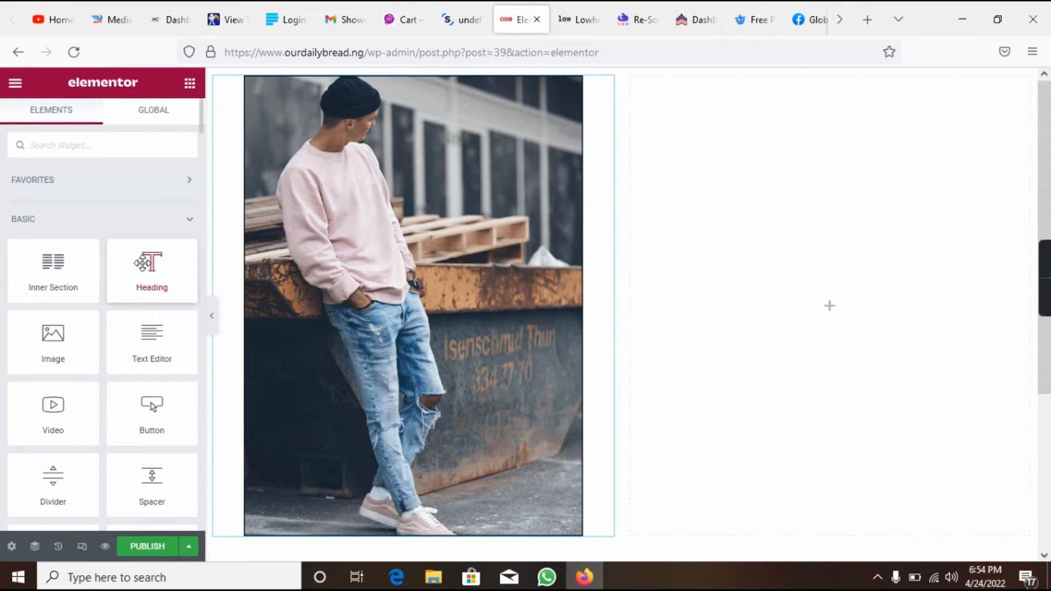
pyautogui.moveTo(143, 263); pyautogui.dragTo(825, 289)
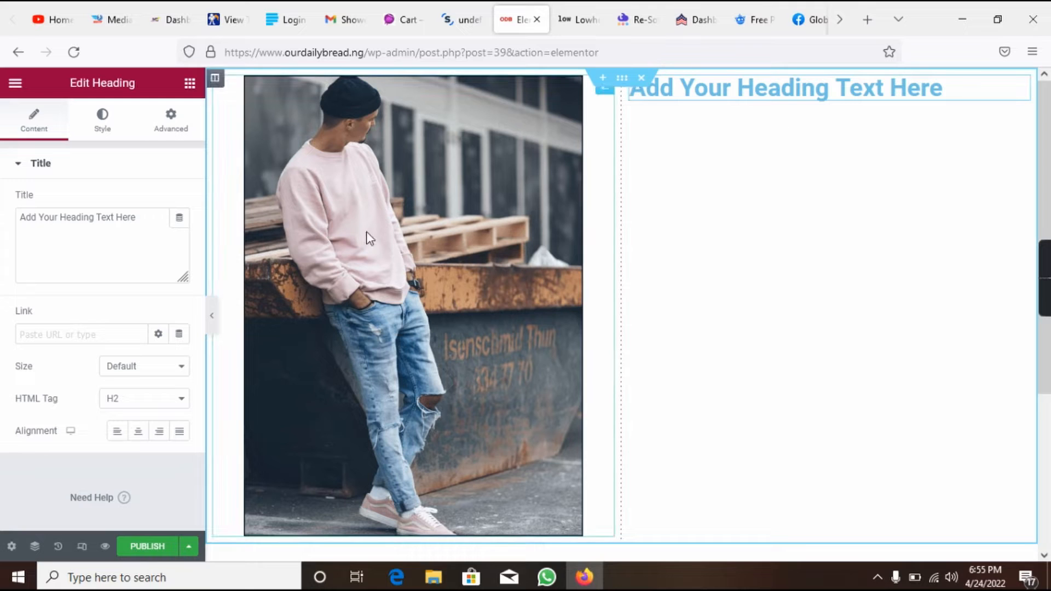
# - Recheck the lowheads.com heading and replace the new heading's placeholder title with FEATURED DROP
pyautogui.click(579, 16)
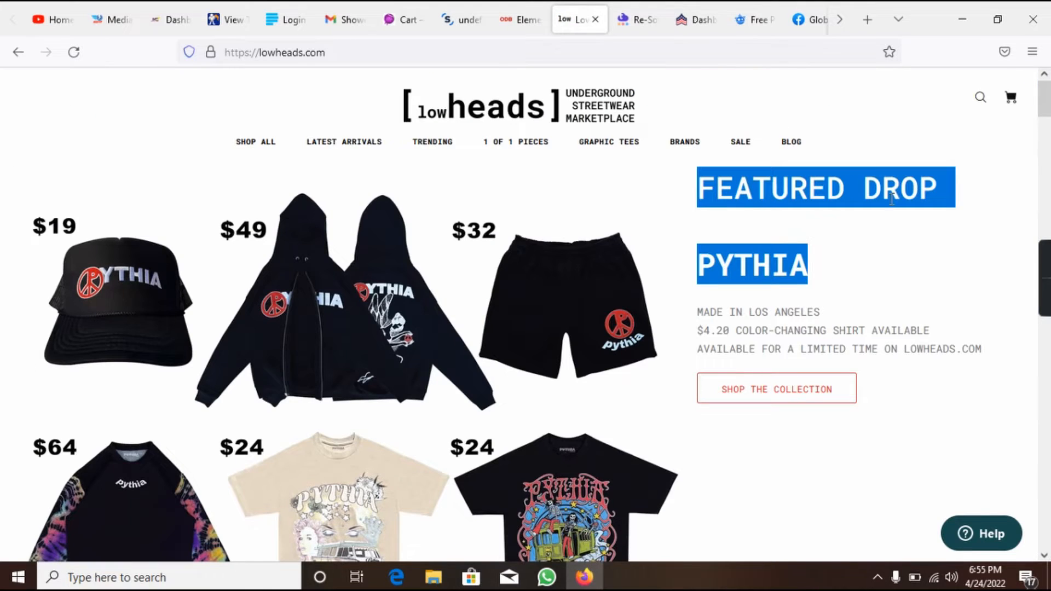
pyautogui.click(515, 8)
pyautogui.click(135, 217)
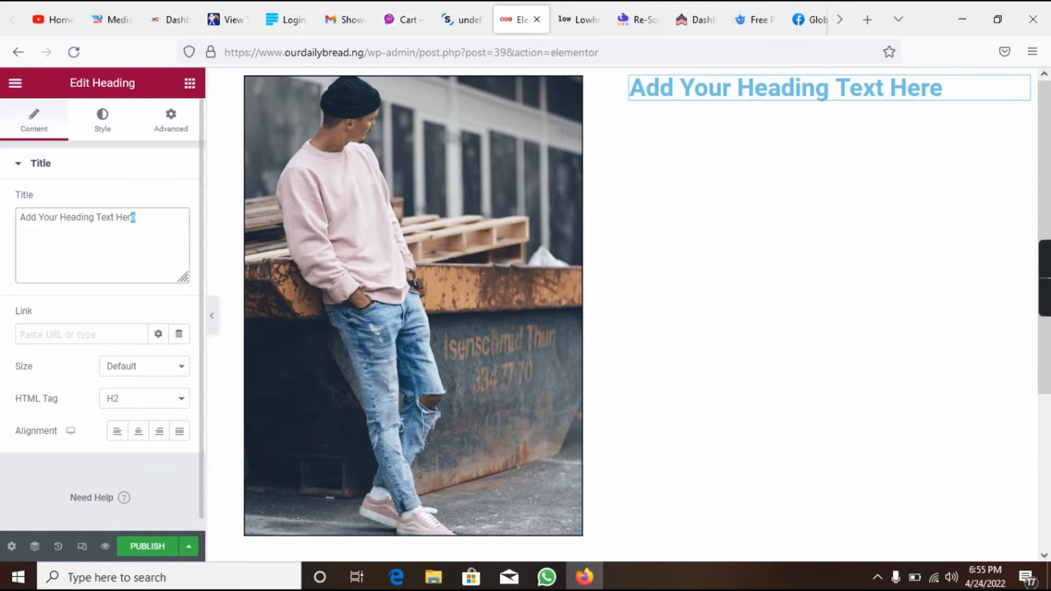
pyautogui.hotkey('ctrl', 'a')
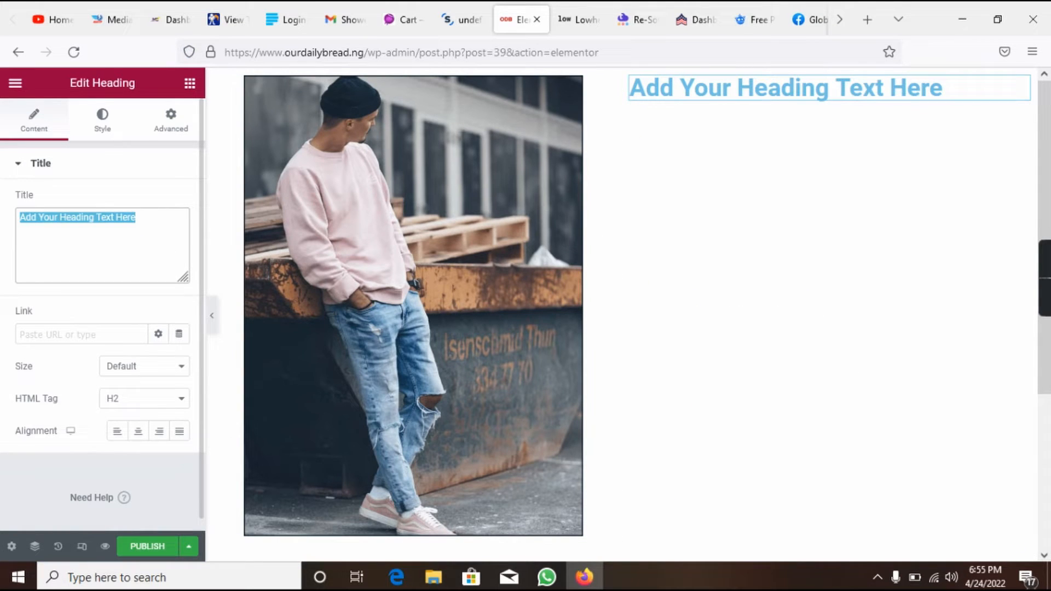
pyautogui.write('F')
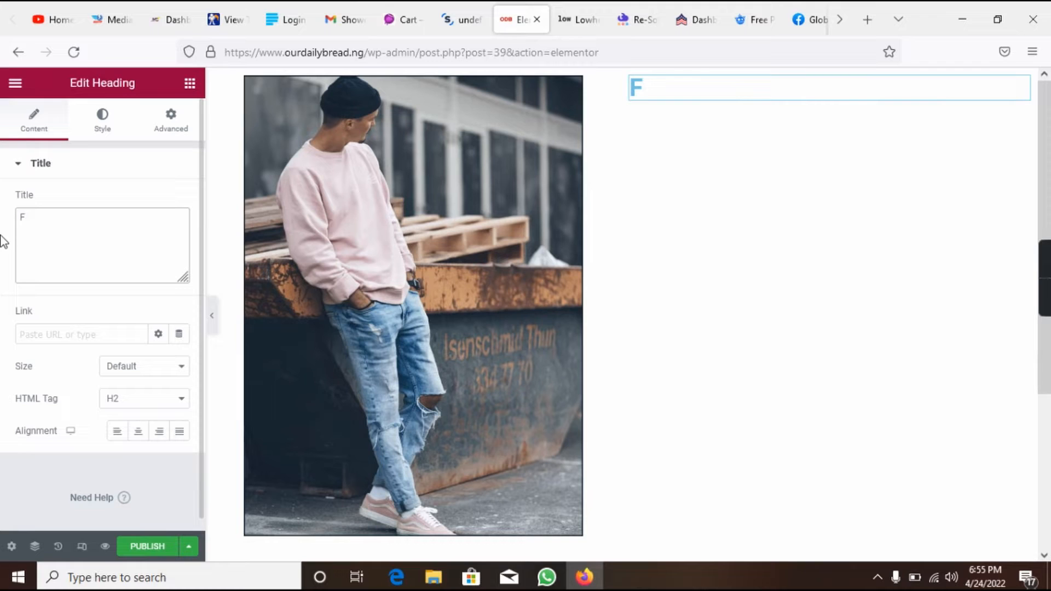
pyautogui.write('EATURE')
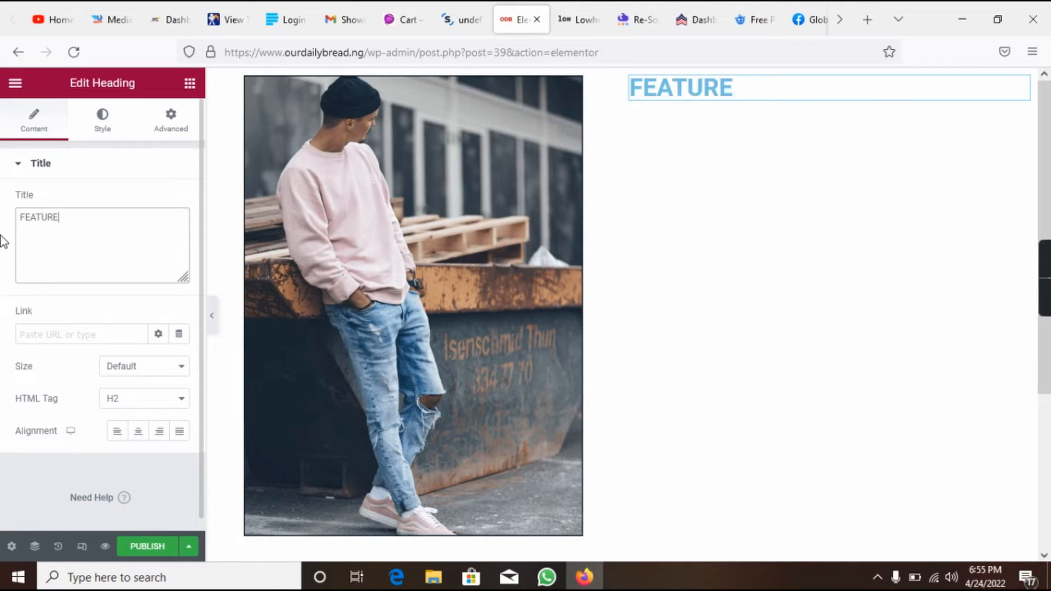
pyautogui.write('D DROP')
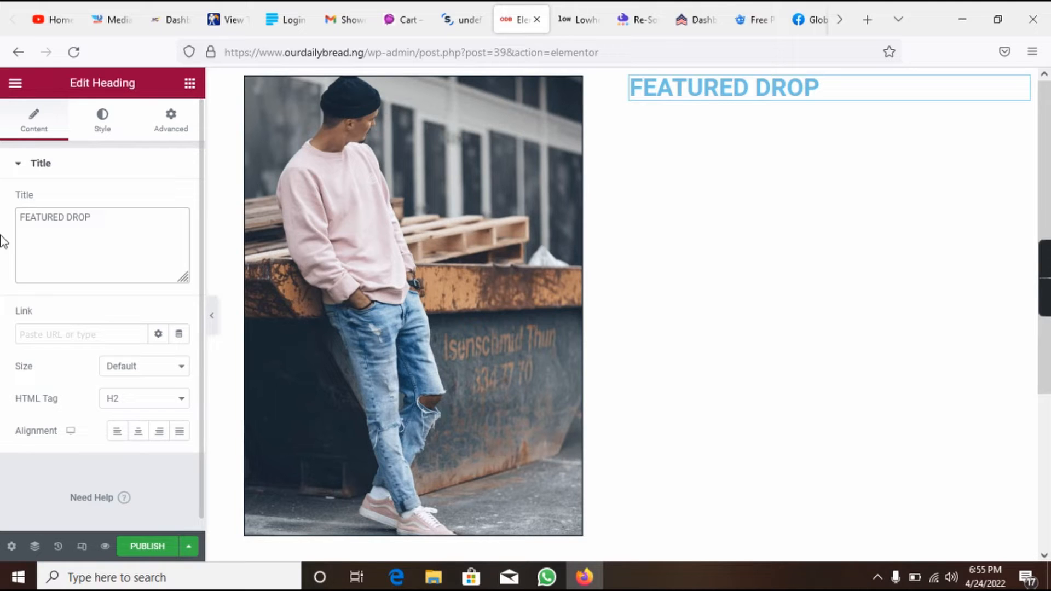
# - Append a <br> tag to the FEATURED DROP title and check the second heading line on lowheads.com
pyautogui.press('BackSpace')
pyautogui.write('<br>')
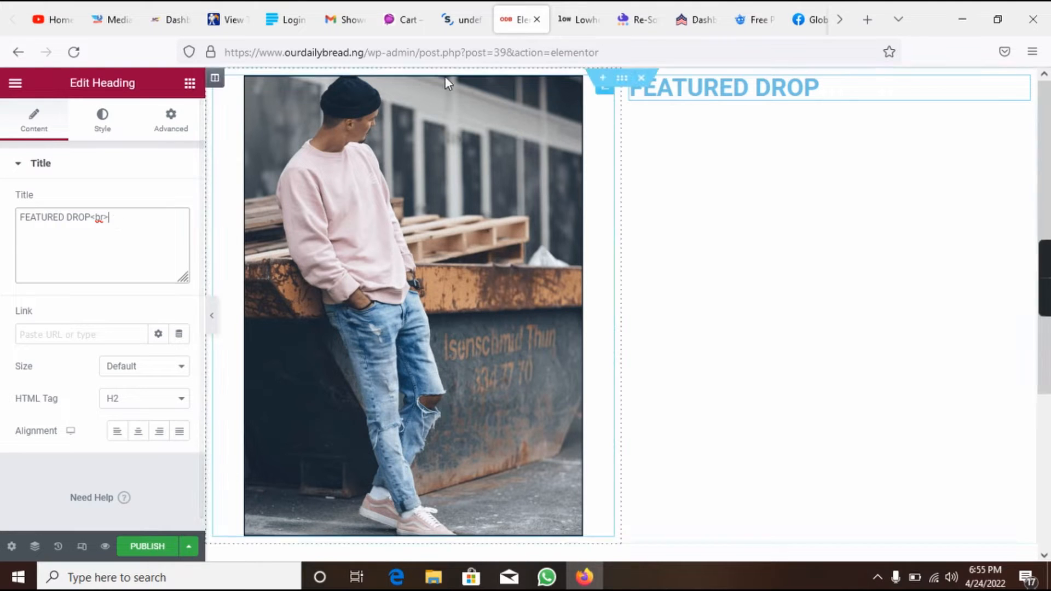
pyautogui.click(570, 18)
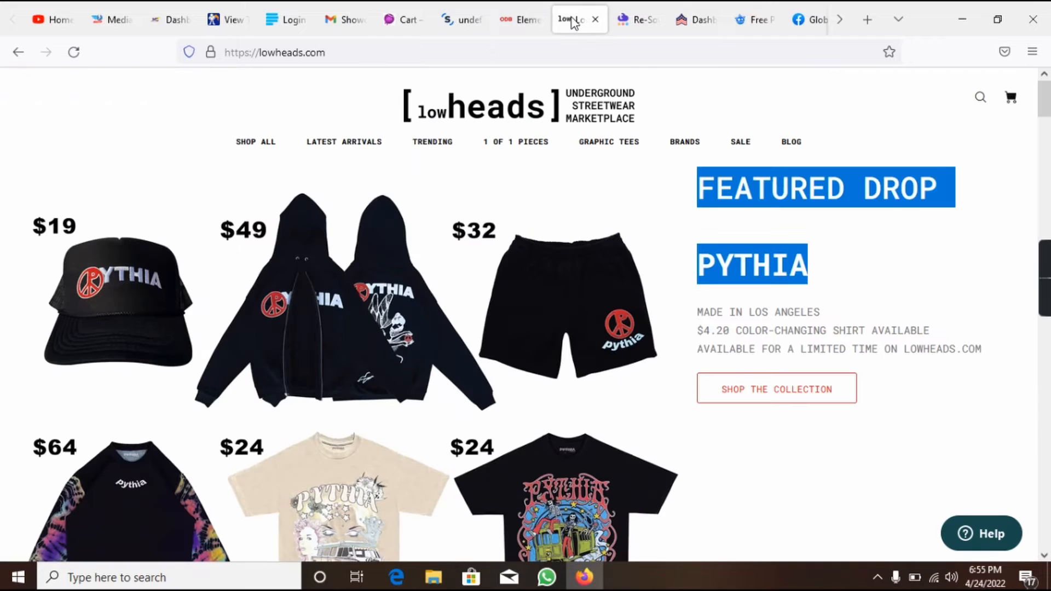
pyautogui.click(505, 17)
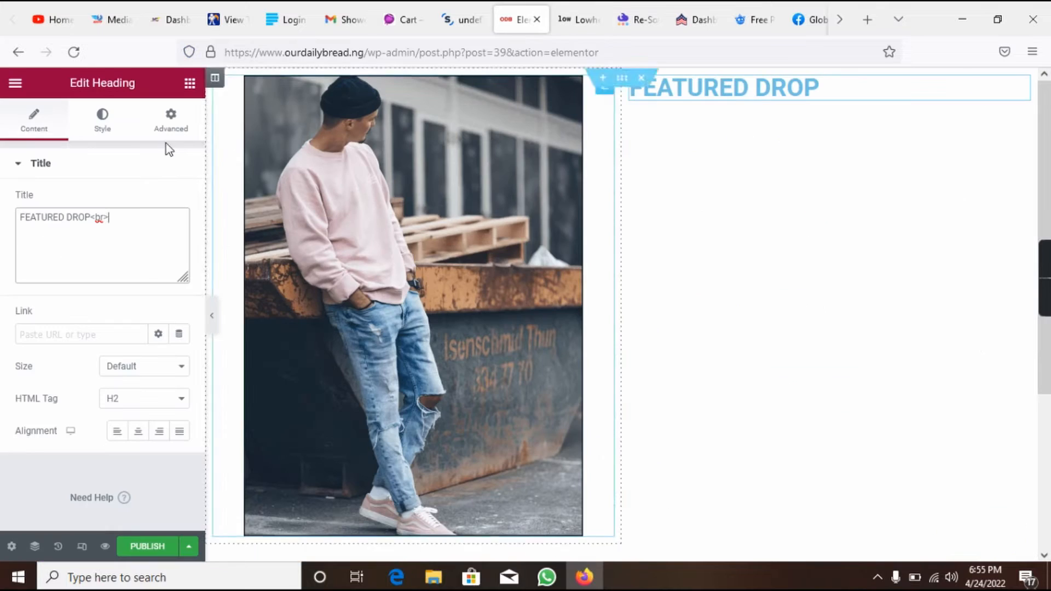
# - Add PYTHIA after the <br> tag as the heading's second line, correcting the spelling
pyautogui.write('P')
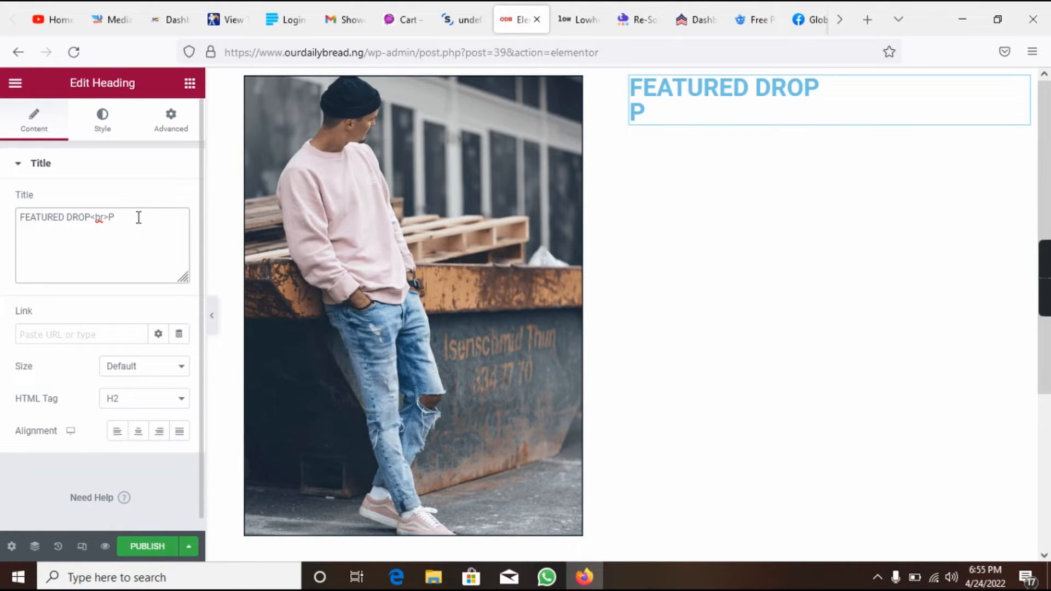
pyautogui.click(92, 223)
pyautogui.press('Return')
pyautogui.press('BackSpace')
pyautogui.click(120, 221)
pyautogui.write('HYTHI')
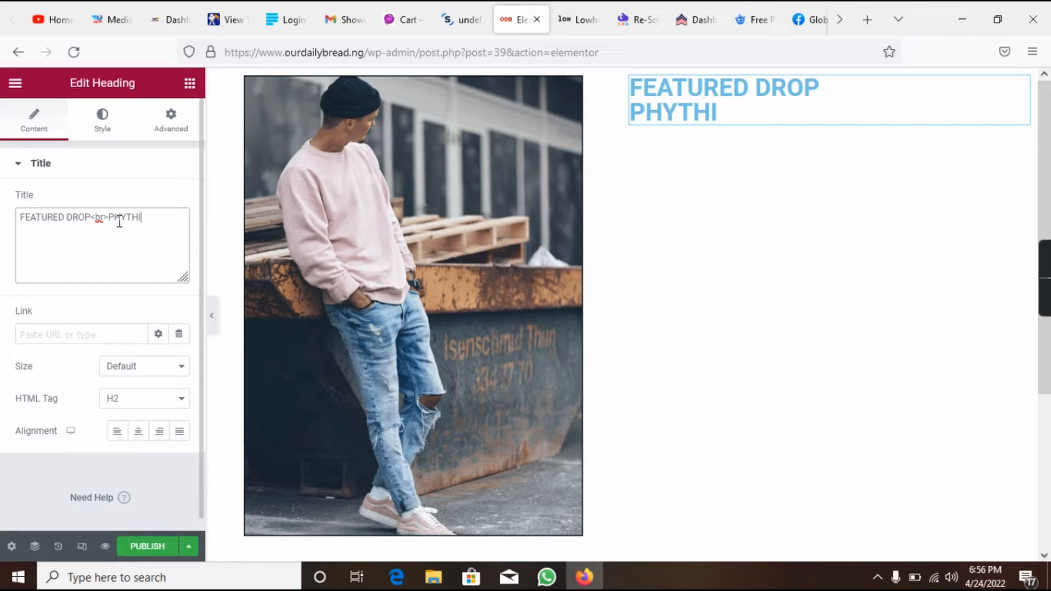
pyautogui.press('BackSpace')
pyautogui.press('BackSpace')
pyautogui.press('BackSpace')
pyautogui.press('BackSpace')
pyautogui.press('BackSpace')
pyautogui.write('YTHIA')
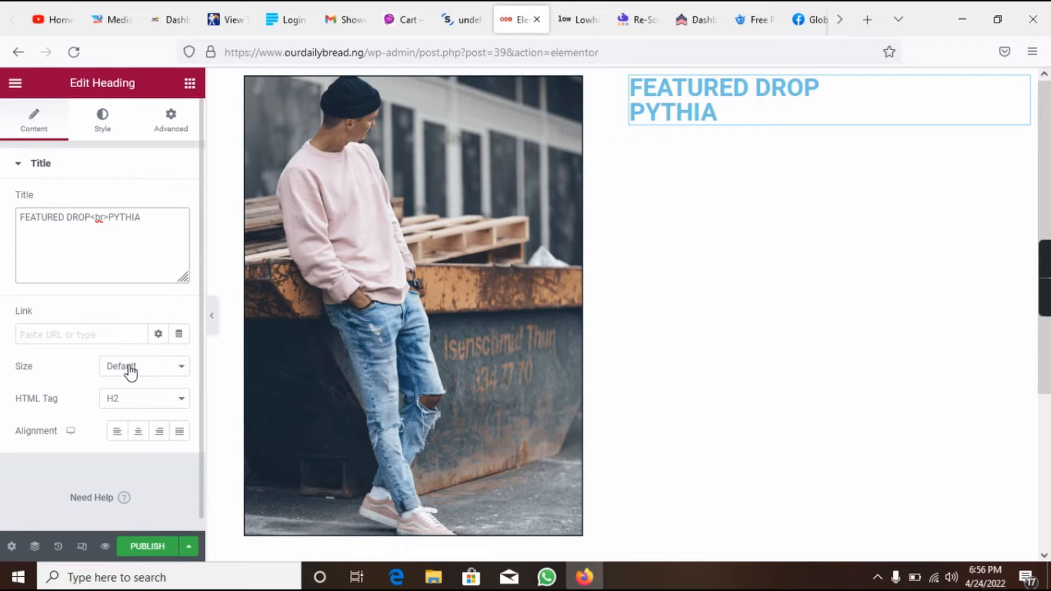
# - Try the XXL size on the FEATURED DROP heading and set it back to Default
pyautogui.click(146, 368)
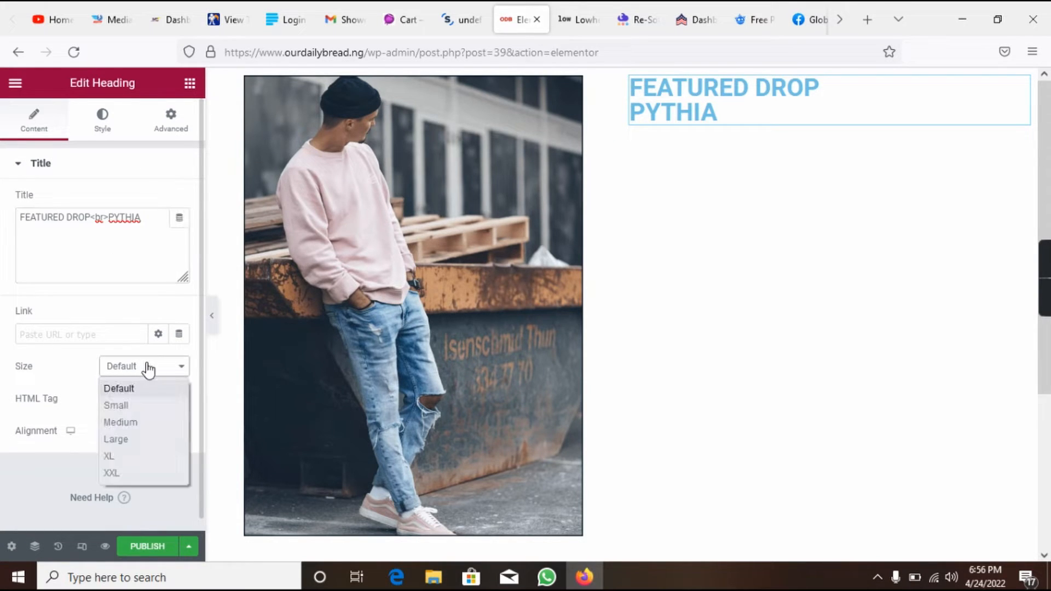
pyautogui.click(116, 474)
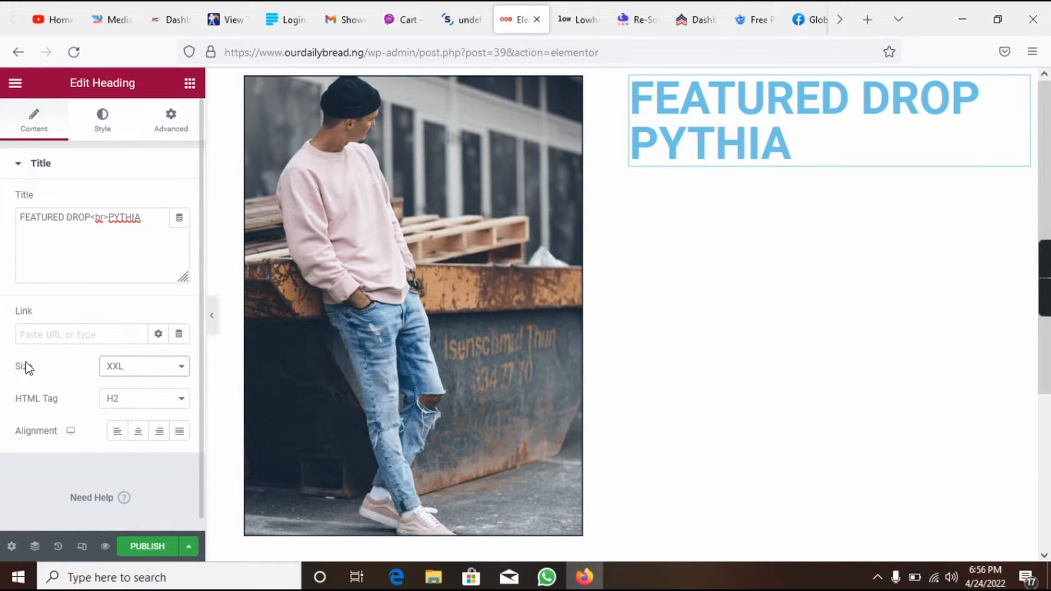
pyautogui.click(158, 378)
pyautogui.click(141, 387)
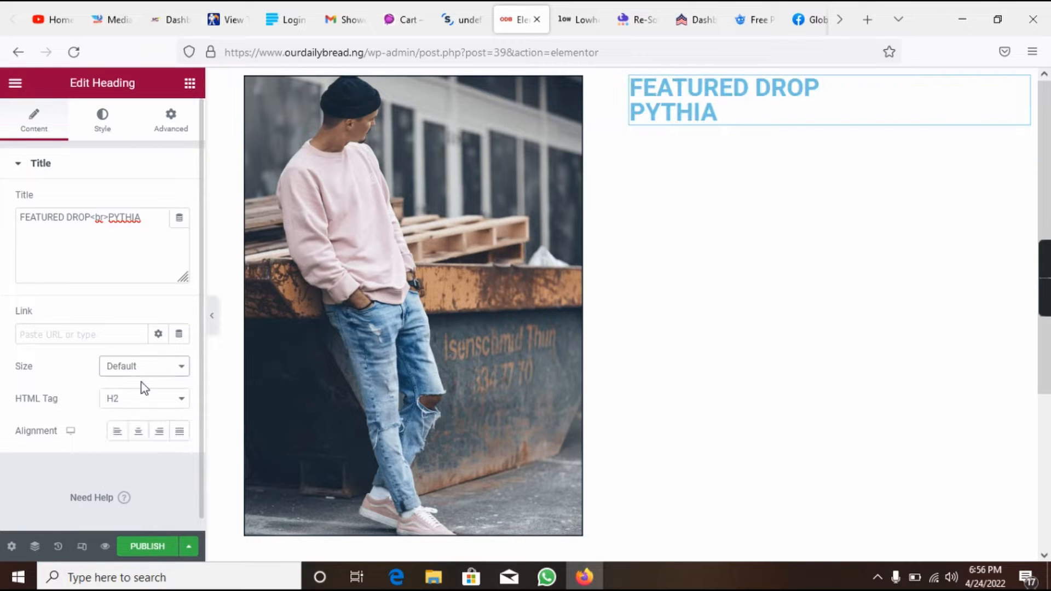
# - Try centre alignment on the heading, settle on left alignment, and compare it with the lowheads.com heading
pyautogui.click(141, 433)
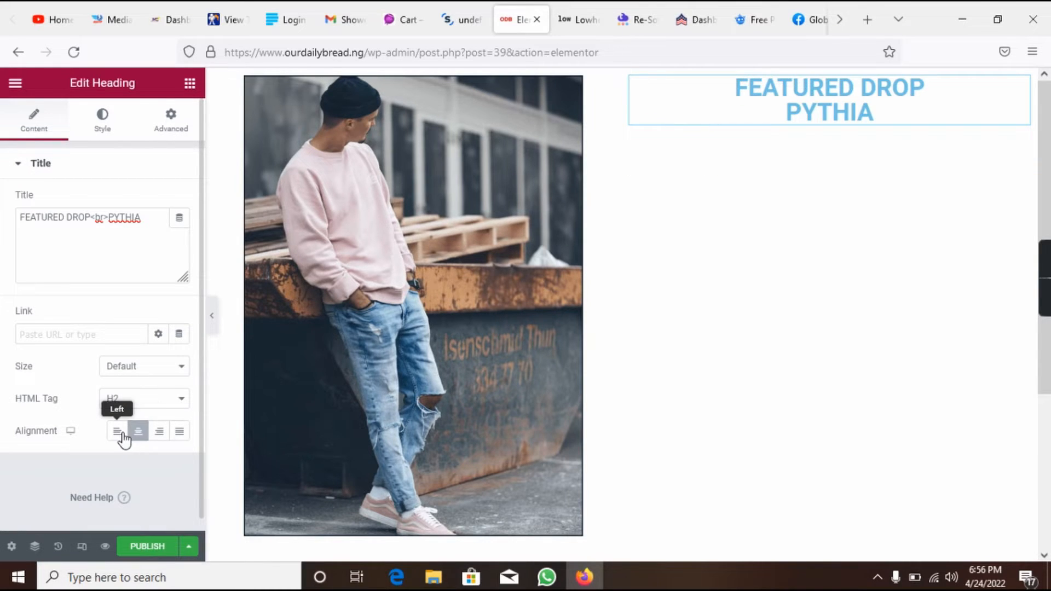
pyautogui.click(119, 435)
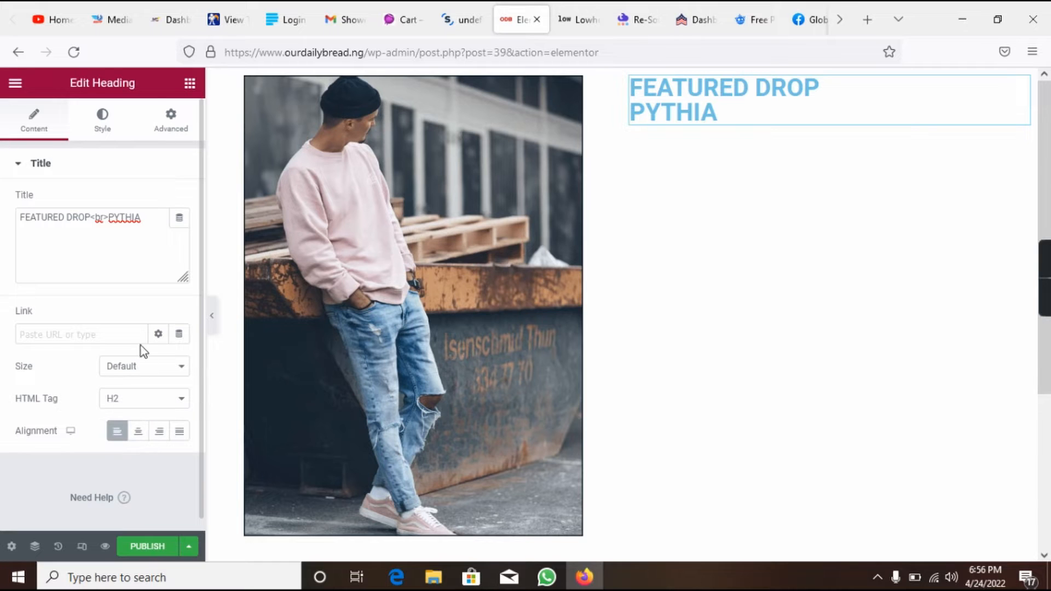
pyautogui.click(578, 19)
pyautogui.click(509, 16)
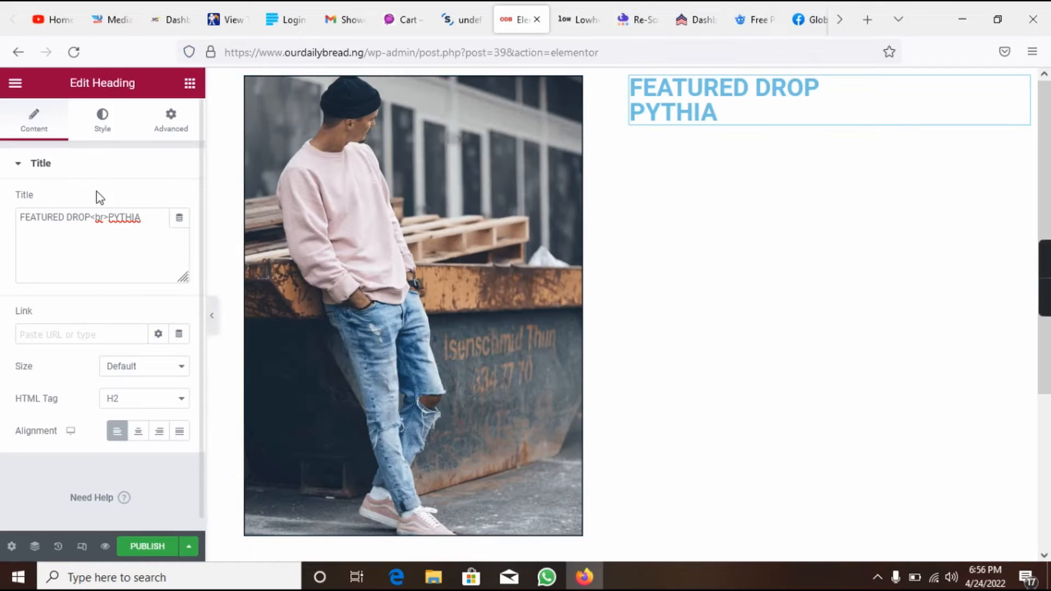
# - Set the FEATURED DROP heading's text color to black (#000000)
pyautogui.click(91, 139)
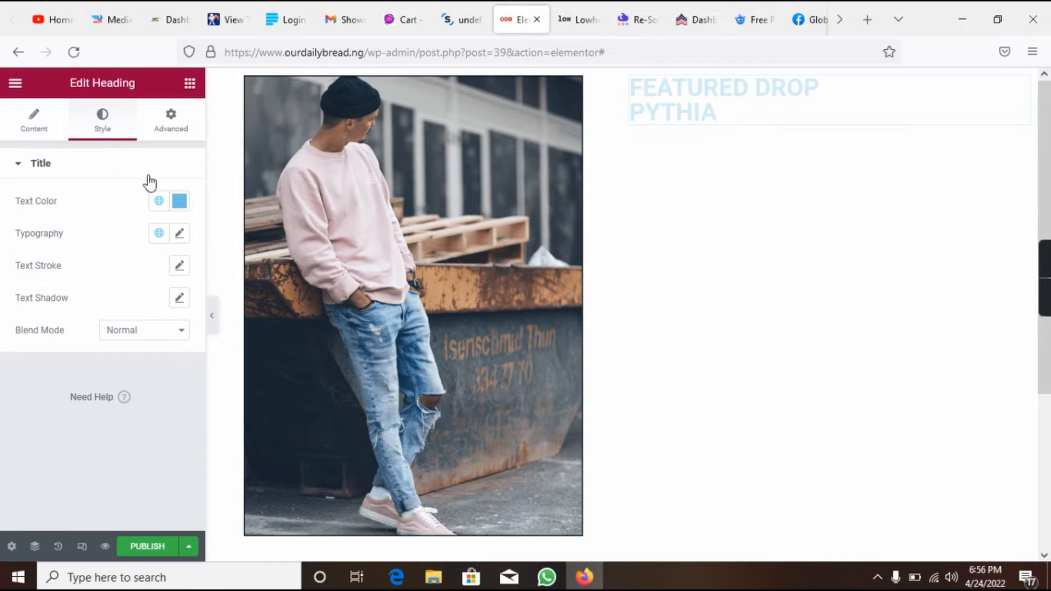
pyautogui.click(181, 202)
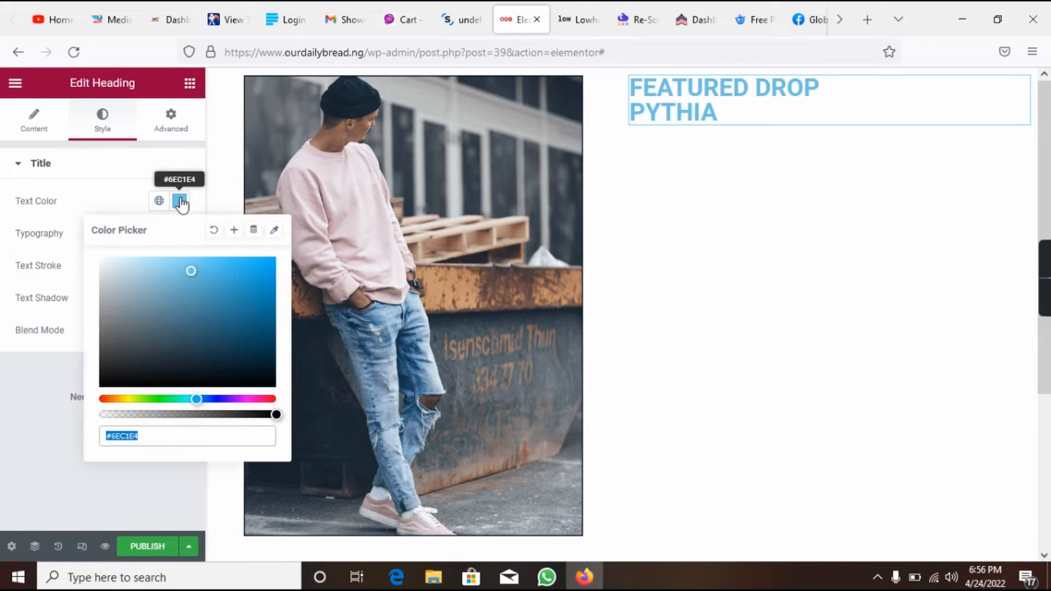
pyautogui.moveTo(191, 274); pyautogui.dragTo(5, 434)
pyautogui.click(6, 434)
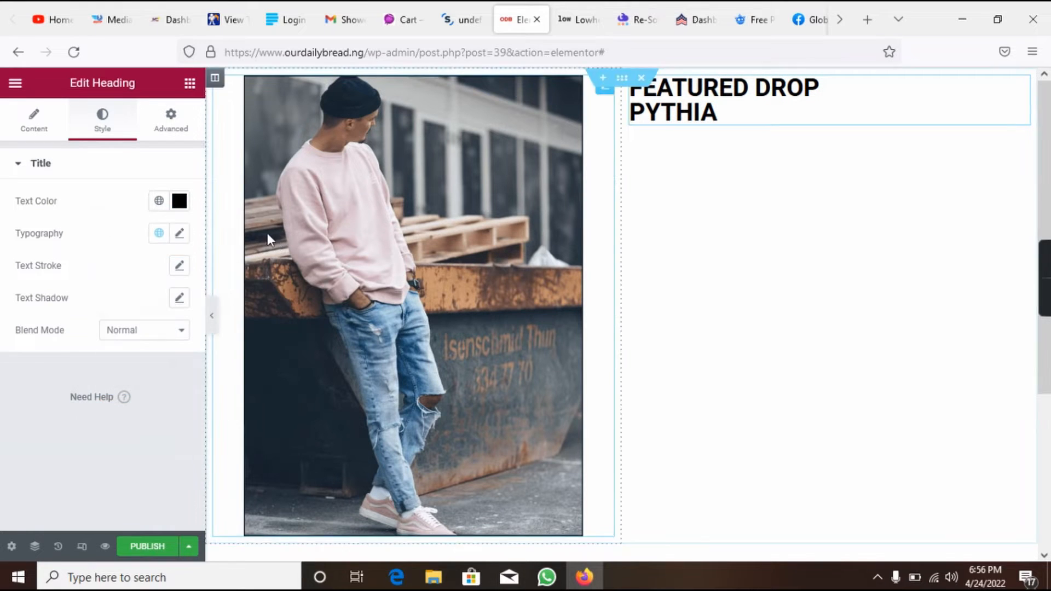
# - Search the heading's font families for code, clear the search, and choose Risque as the typography family
pyautogui.click(181, 235)
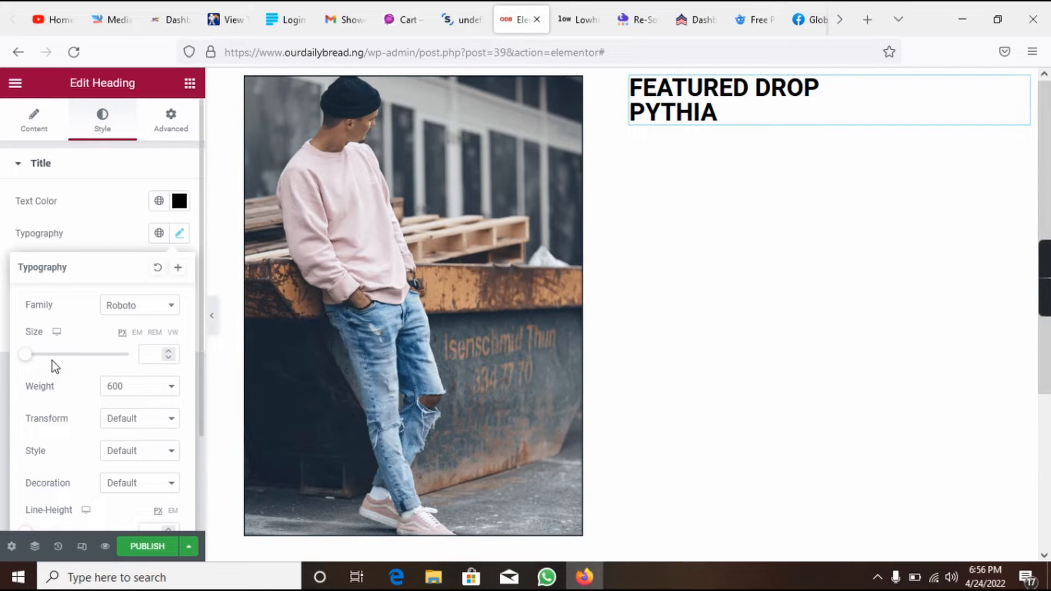
pyautogui.click(140, 310)
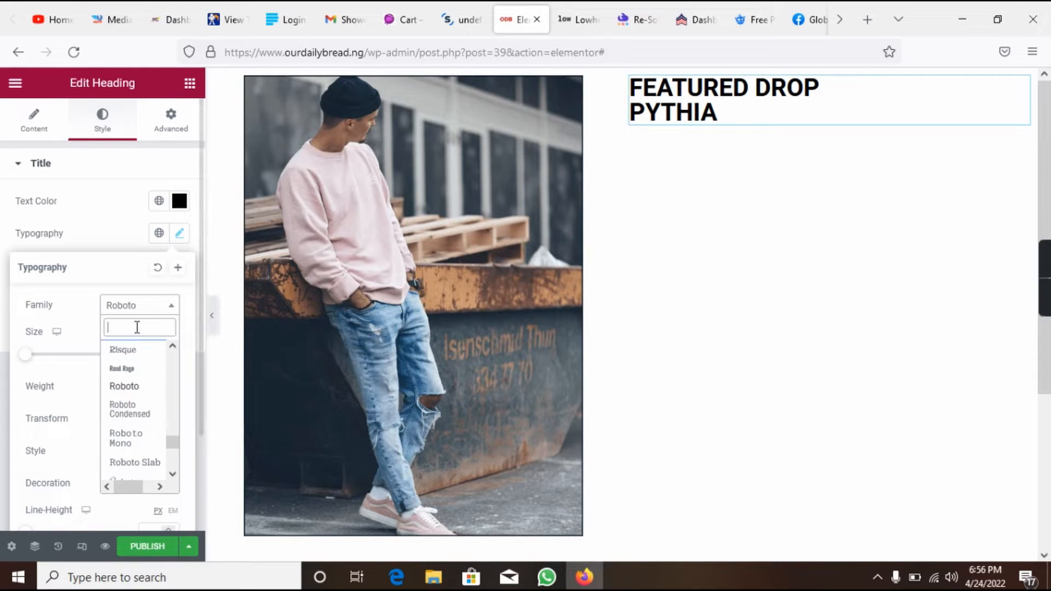
pyautogui.write('code')
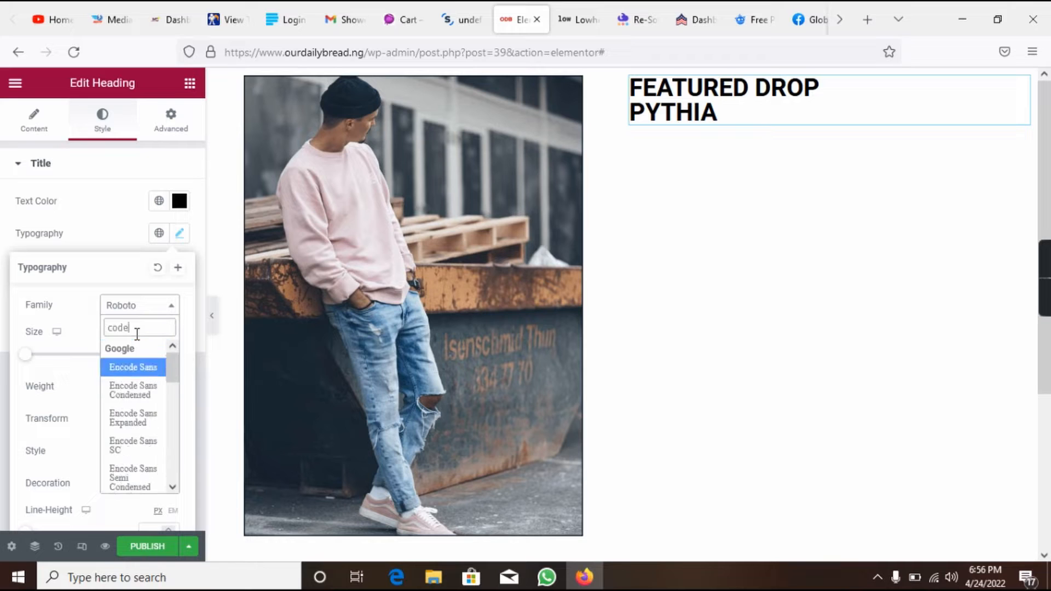
pyautogui.press('BackSpace')
pyautogui.press('BackSpace')
pyautogui.press('BackSpace')
pyautogui.press('BackSpace')
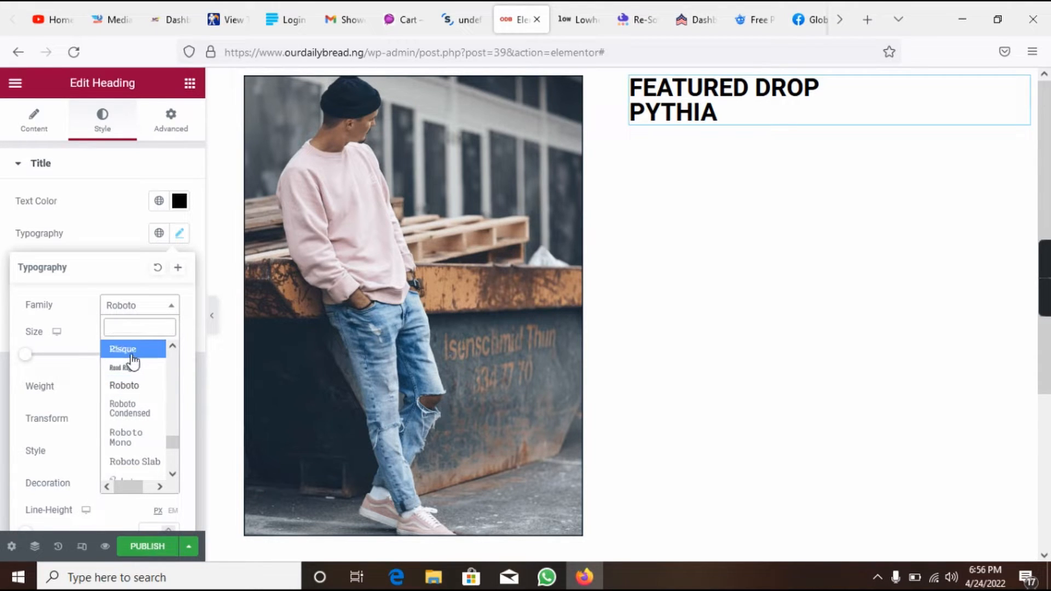
pyautogui.click(132, 352)
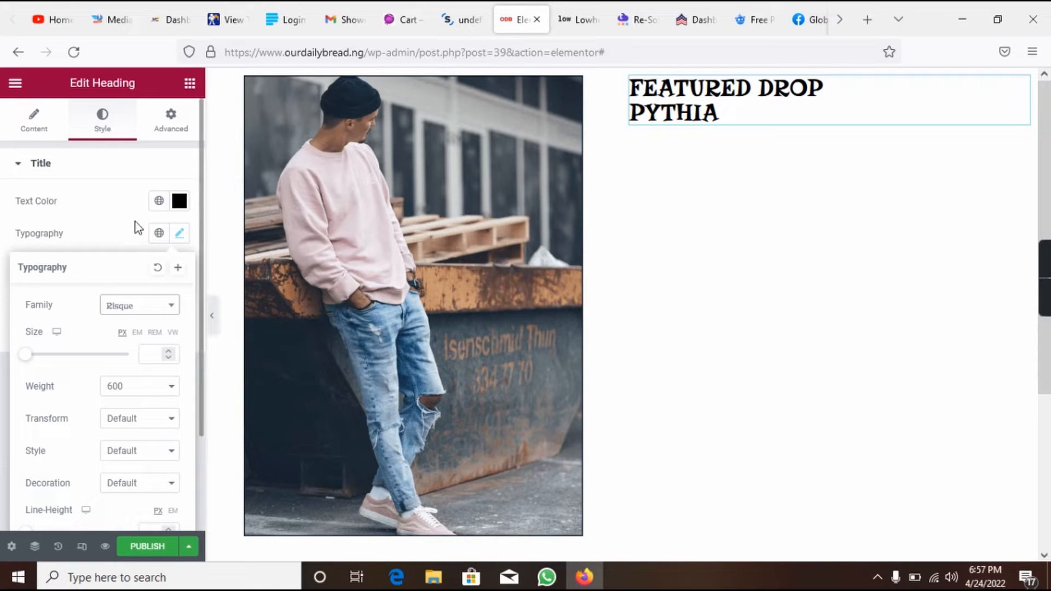
pyautogui.click(114, 221)
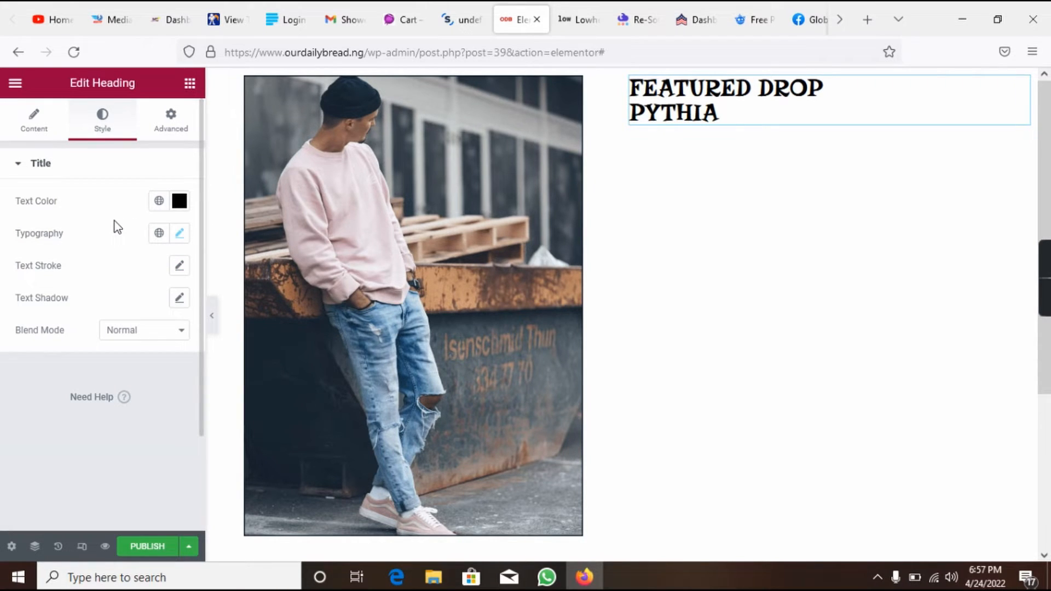
# - Set the heading's font size to 50 px in its typography settings
pyautogui.click(181, 235)
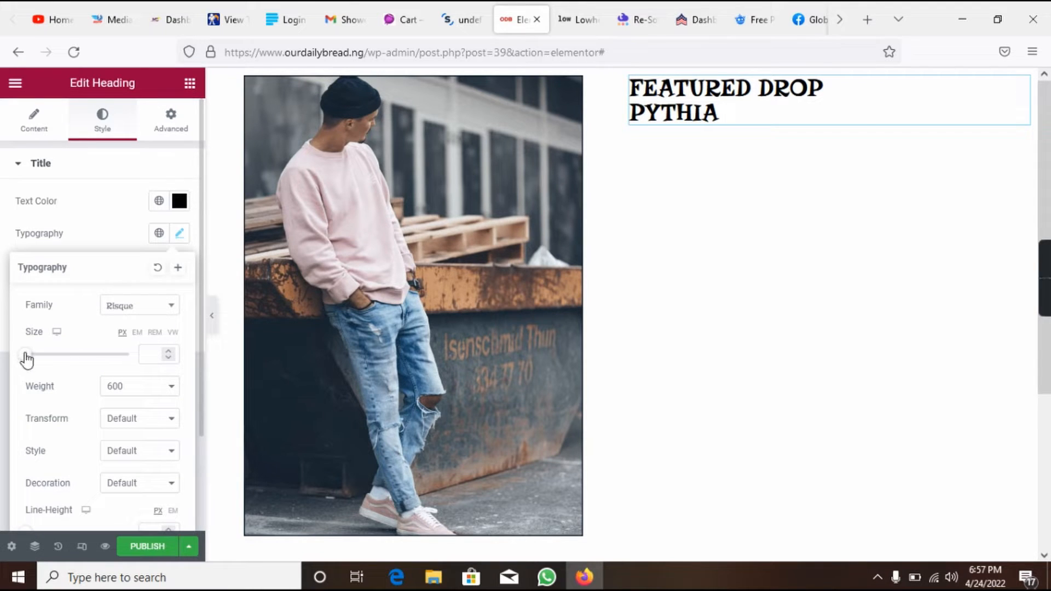
pyautogui.moveTo(25, 357); pyautogui.dragTo(55, 364)
pyautogui.click(167, 359)
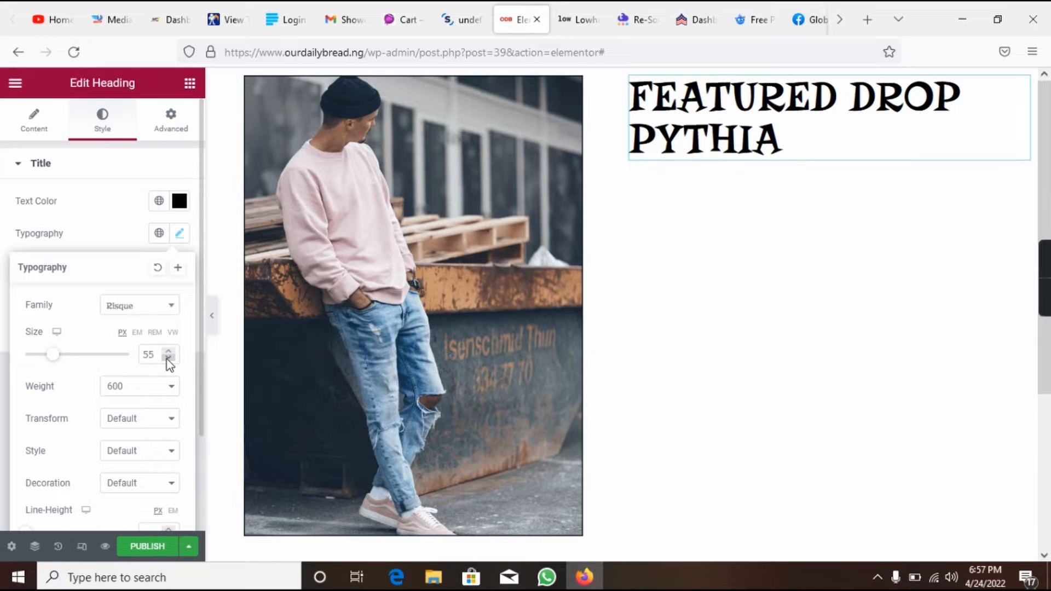
pyautogui.click(167, 358)
pyautogui.click(168, 358)
pyautogui.click(167, 358)
pyautogui.click(167, 358)
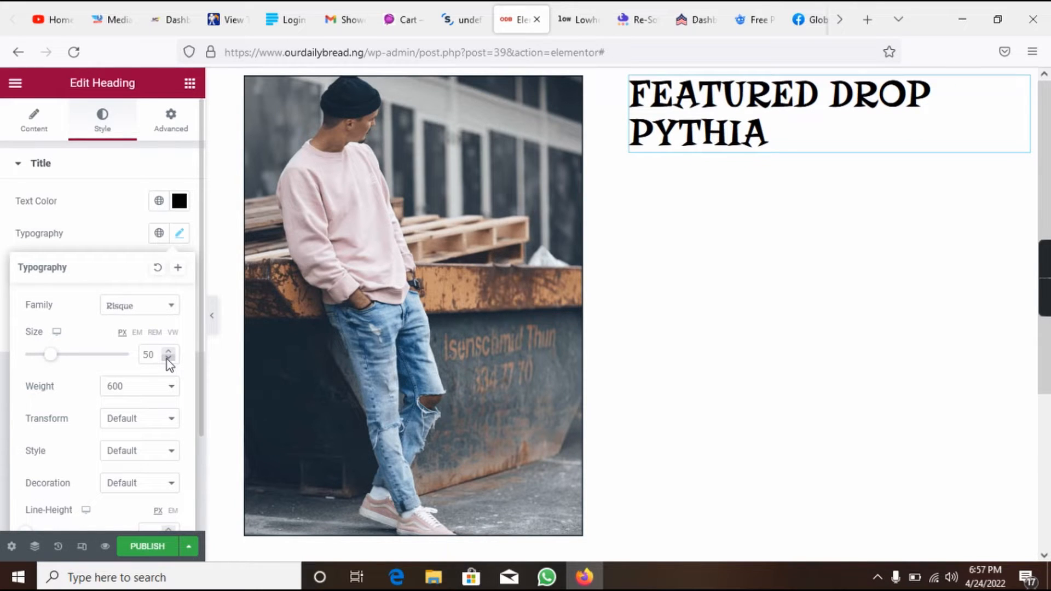
# - Try font weights 100 and 400 on the heading, settle on Bold, and look at the Transform options
pyautogui.click(163, 388)
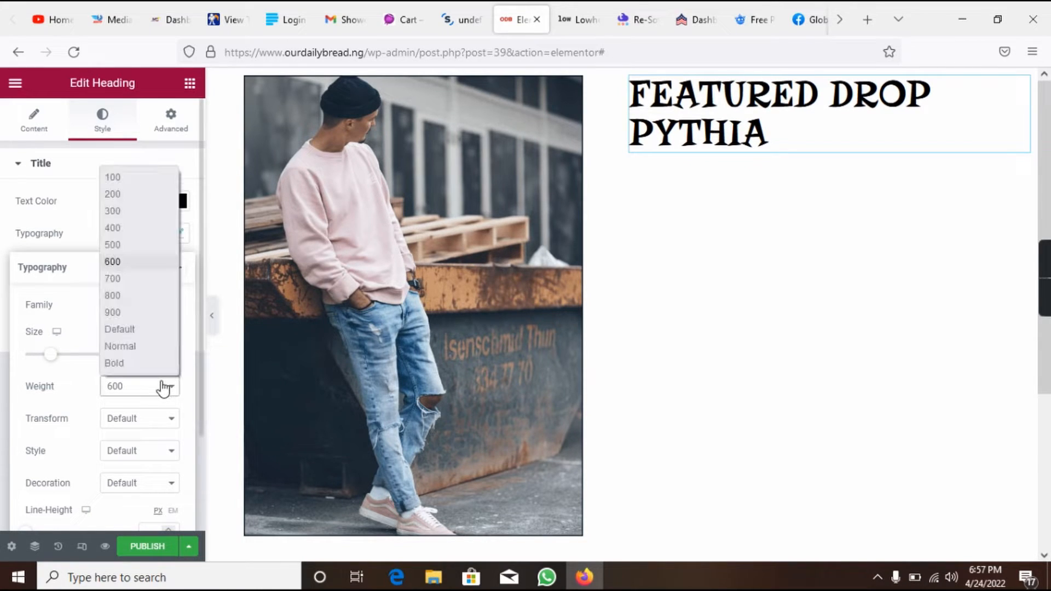
pyautogui.click(139, 177)
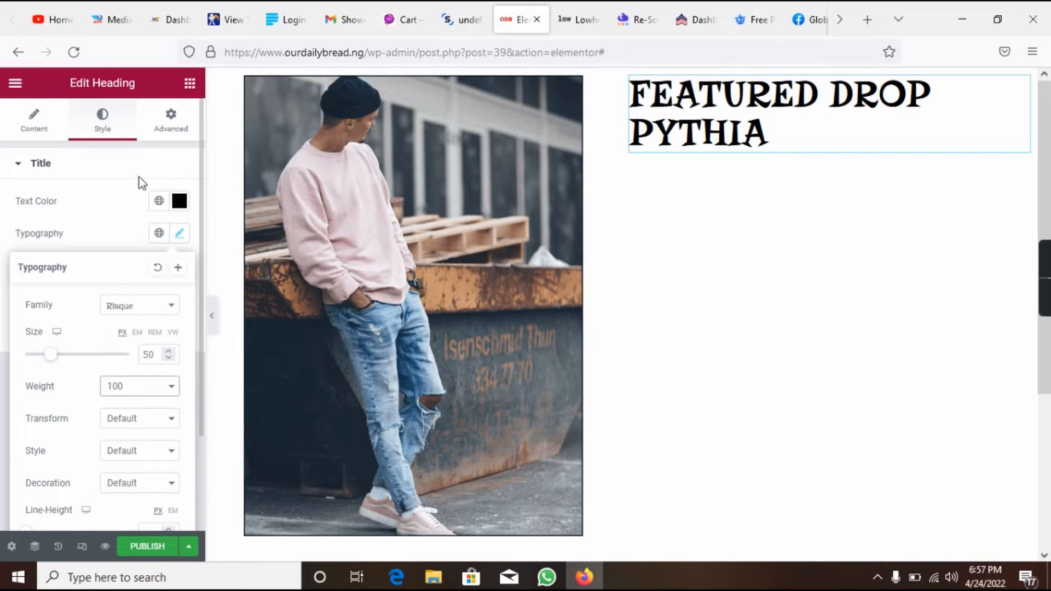
pyautogui.click(139, 385)
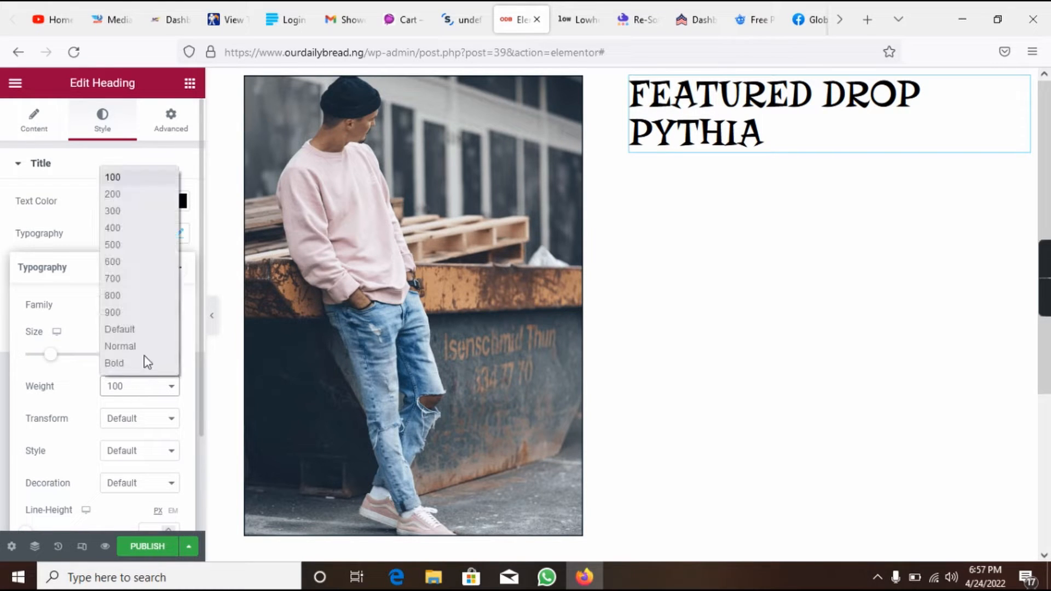
pyautogui.click(115, 363)
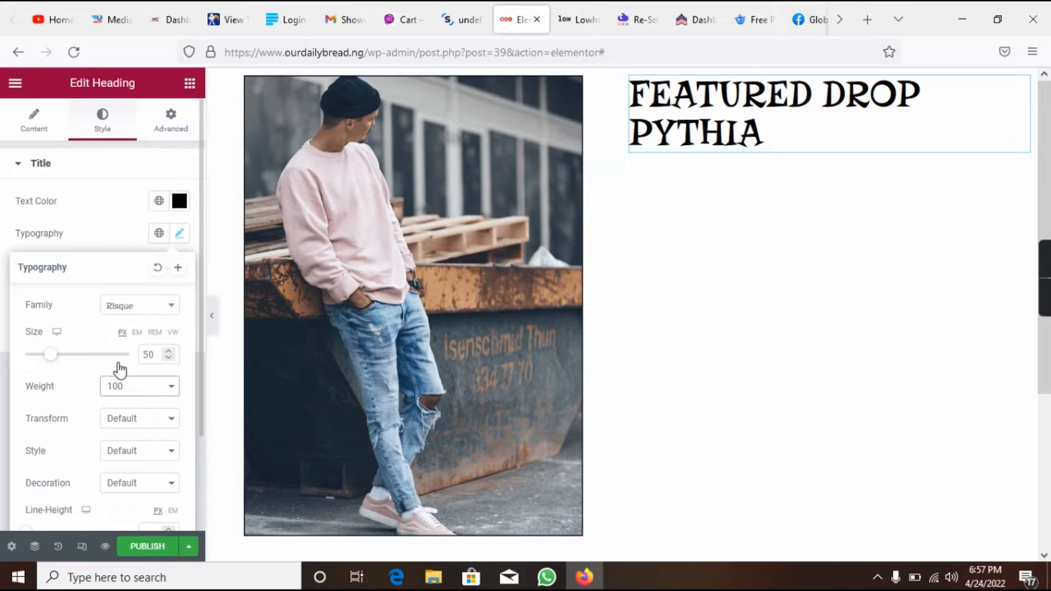
pyautogui.click(144, 393)
pyautogui.click(124, 227)
pyautogui.click(144, 393)
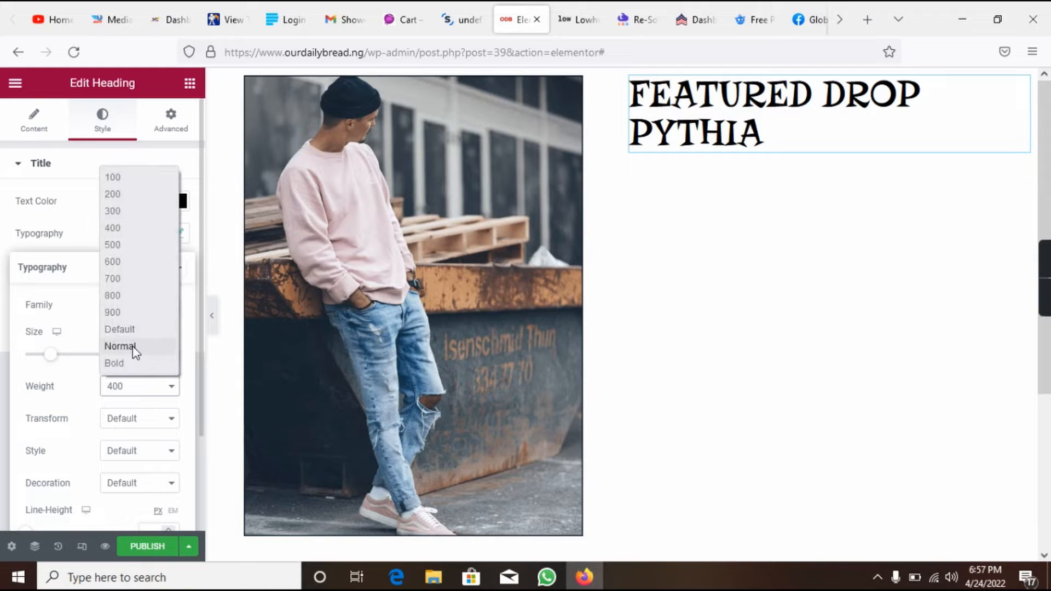
pyautogui.click(131, 363)
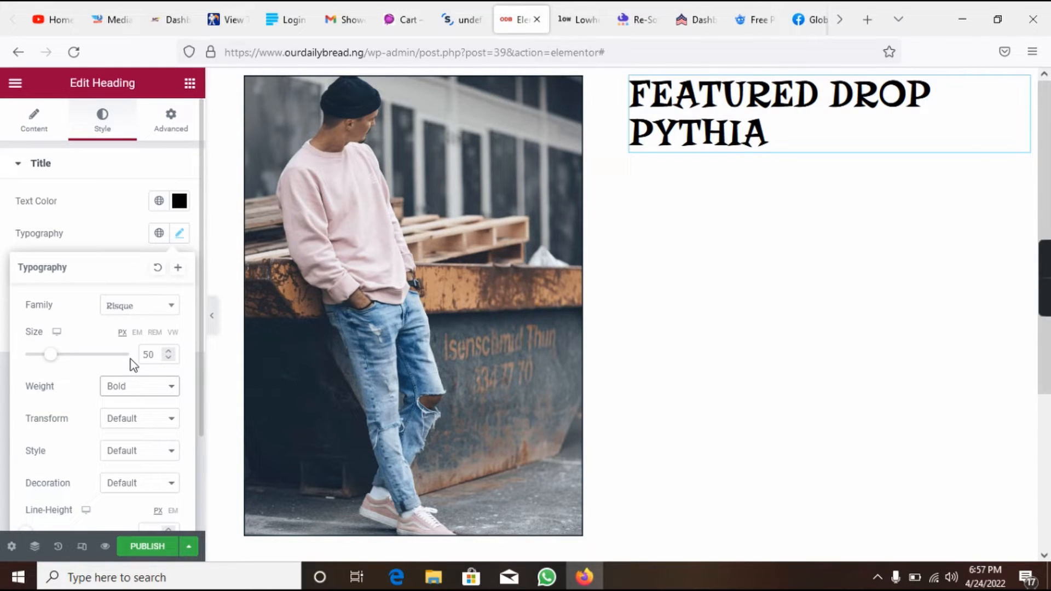
pyautogui.click(131, 427)
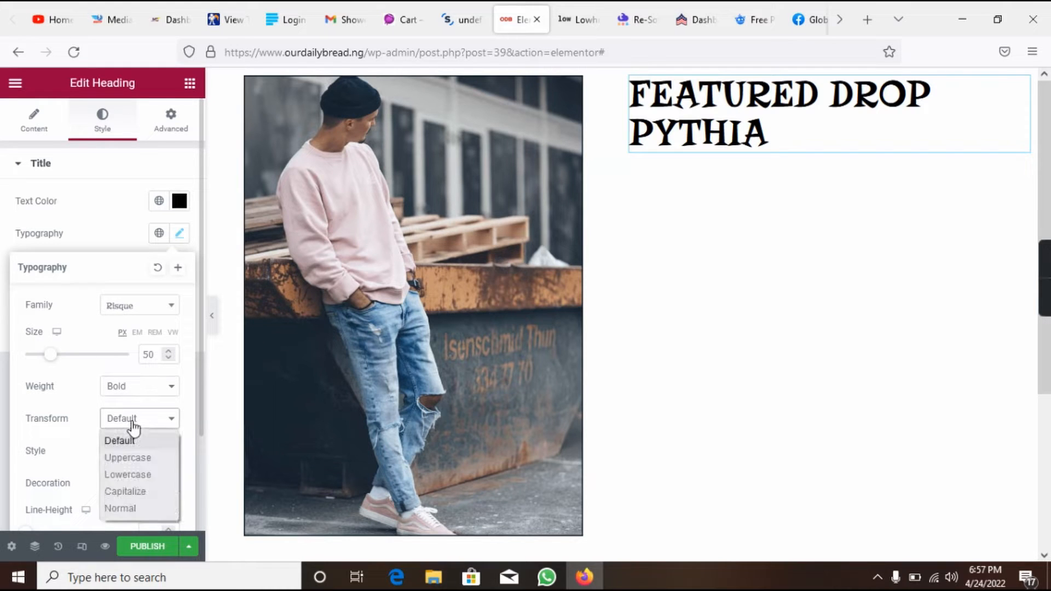
# - Change the second line of the heading title from all capitals to Pythia
pyautogui.click(45, 122)
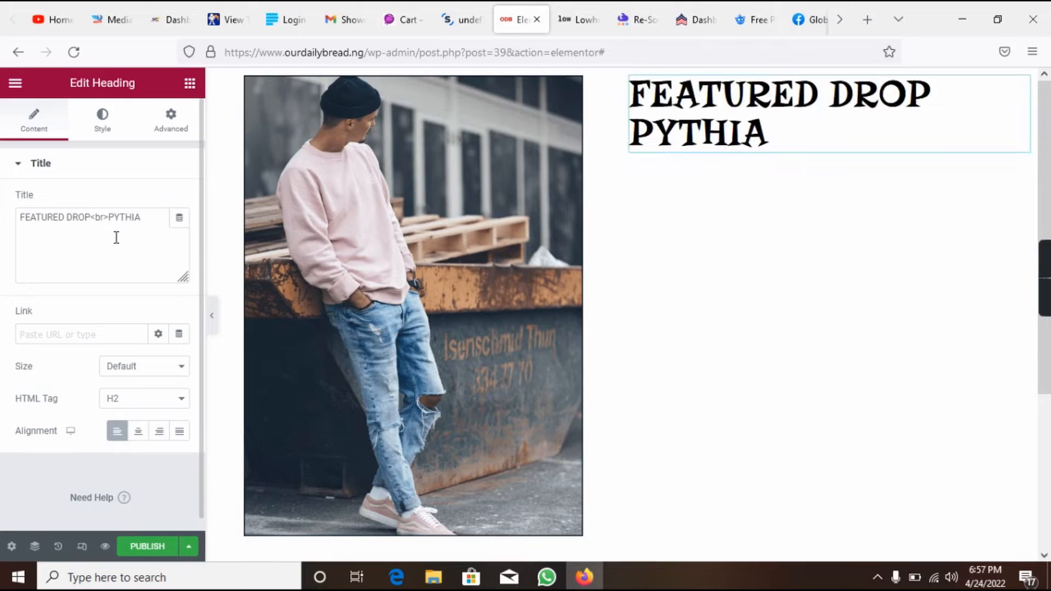
pyautogui.click(151, 223)
pyautogui.press('BackSpace')
pyautogui.press('BackSpace')
pyautogui.press('BackSpace')
pyautogui.press('BackSpace')
pyautogui.press('BackSpace')
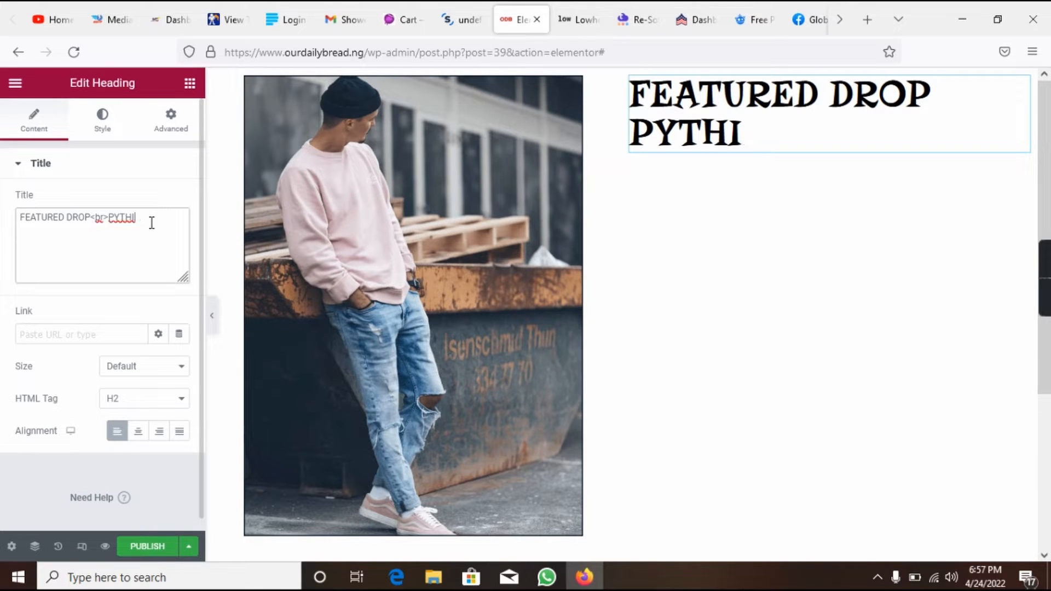
pyautogui.write('ythia')
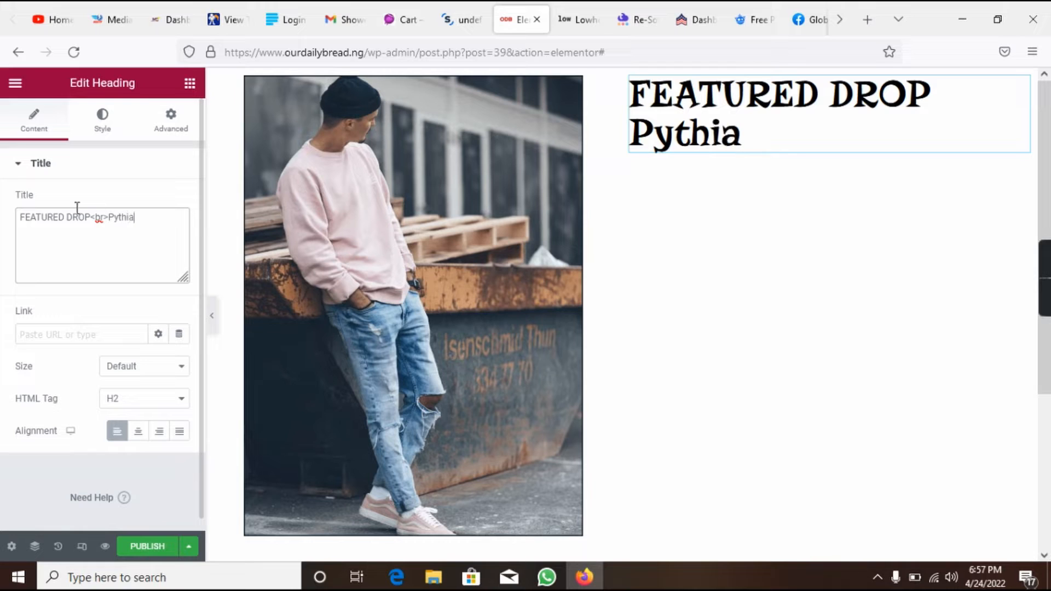
# - Change DROP to Drop in the first line of the heading title
pyautogui.click(90, 218)
pyautogui.press('BackSpace')
pyautogui.press('BackSpace')
pyautogui.press('BackSpace')
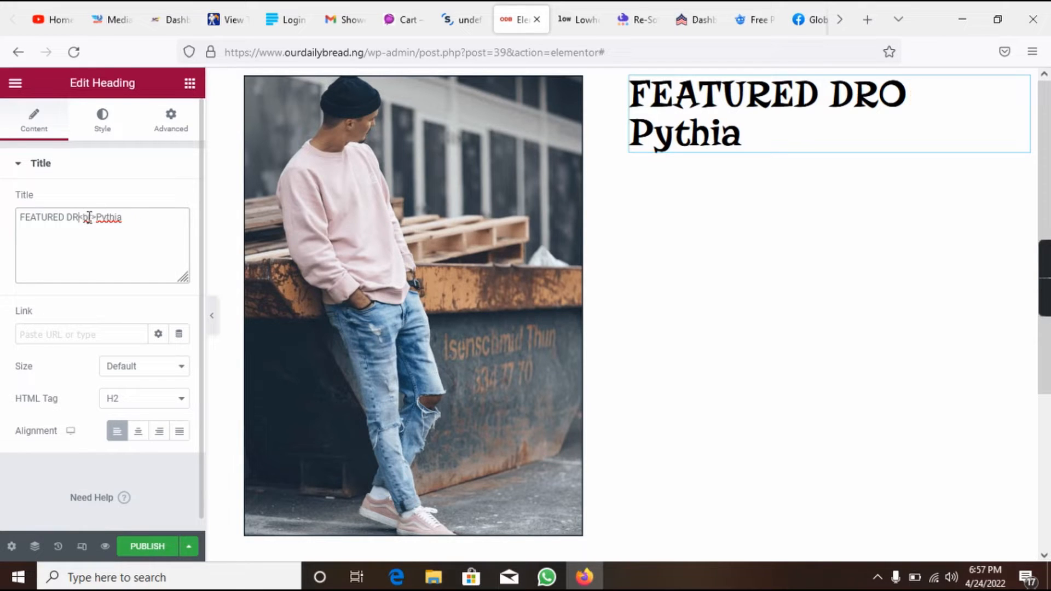
pyautogui.write('rop')
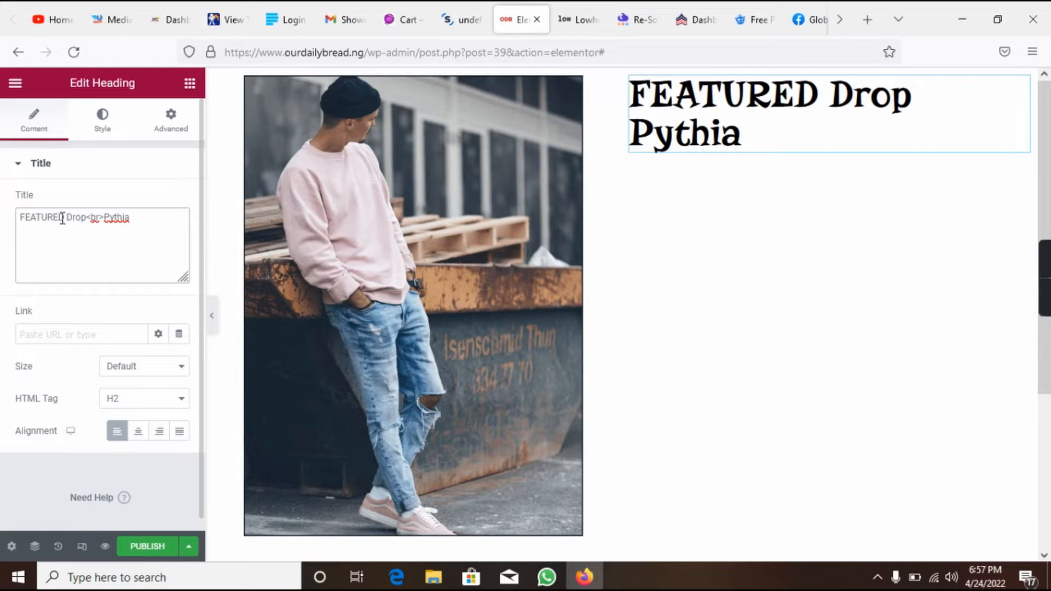
# - Change FEATURED to Featured in the first line of the heading title
pyautogui.press('BackSpace')
pyautogui.press('BackSpace')
pyautogui.press('BackSpace')
pyautogui.press('BackSpace')
pyautogui.press('BackSpace')
pyautogui.press('BackSpace')
pyautogui.press('BackSpace')
pyautogui.write('e')
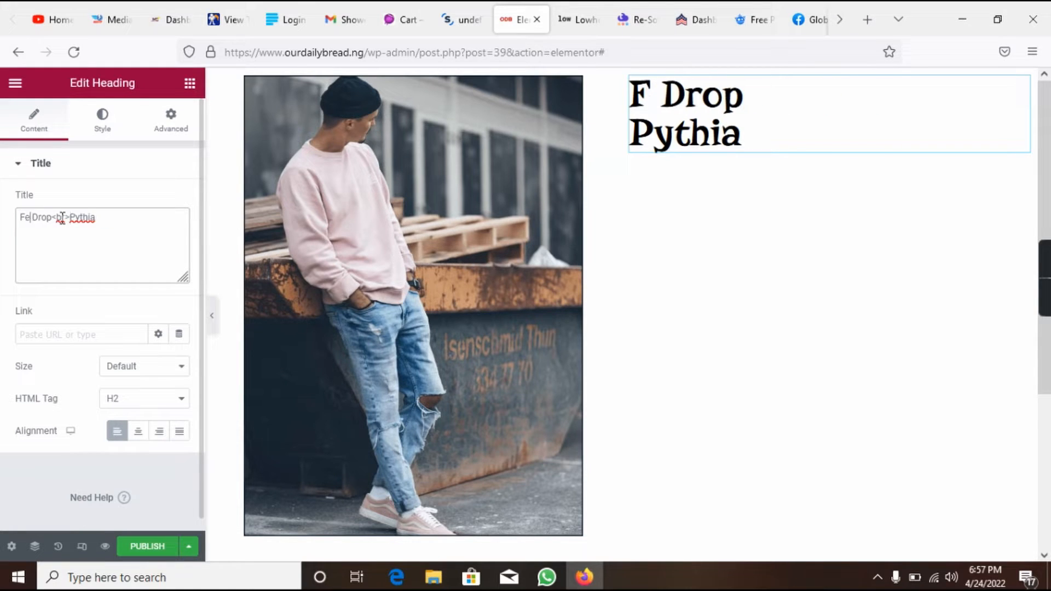
pyautogui.write('atured')
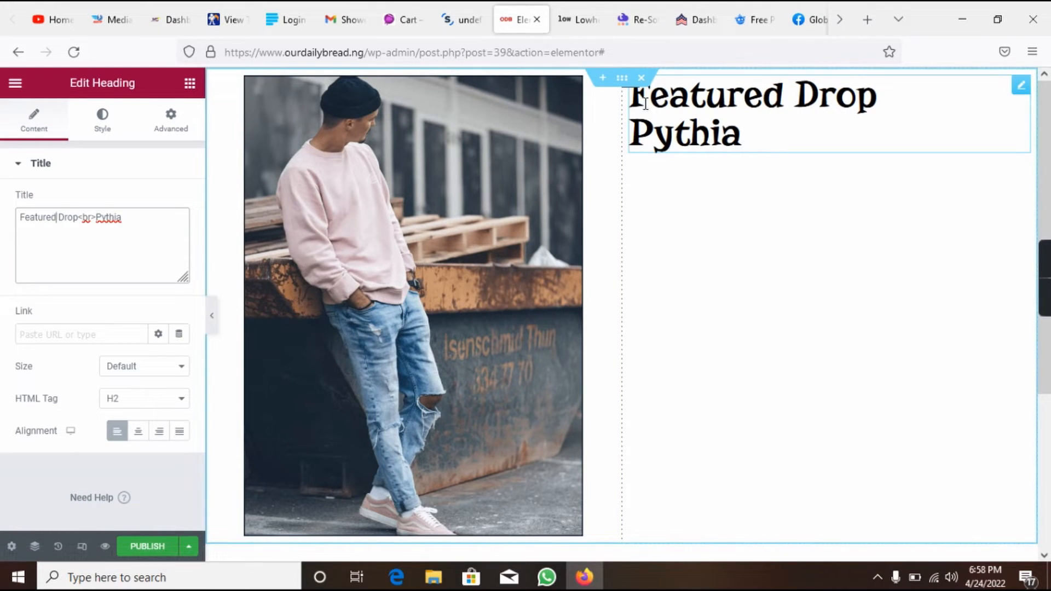
# - Set the Featured Drop heading's typography transform to Uppercase
pyautogui.moveTo(648, 104); pyautogui.dragTo(822, 122)
pyautogui.click(821, 120)
pyautogui.click(148, 227)
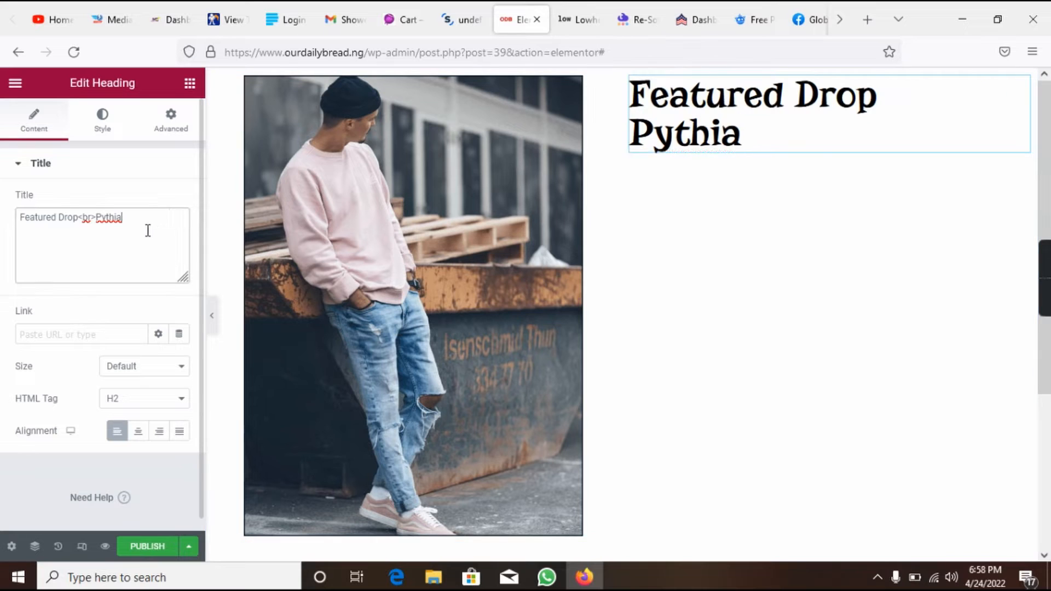
pyautogui.hotkey('ctrl', 'a')
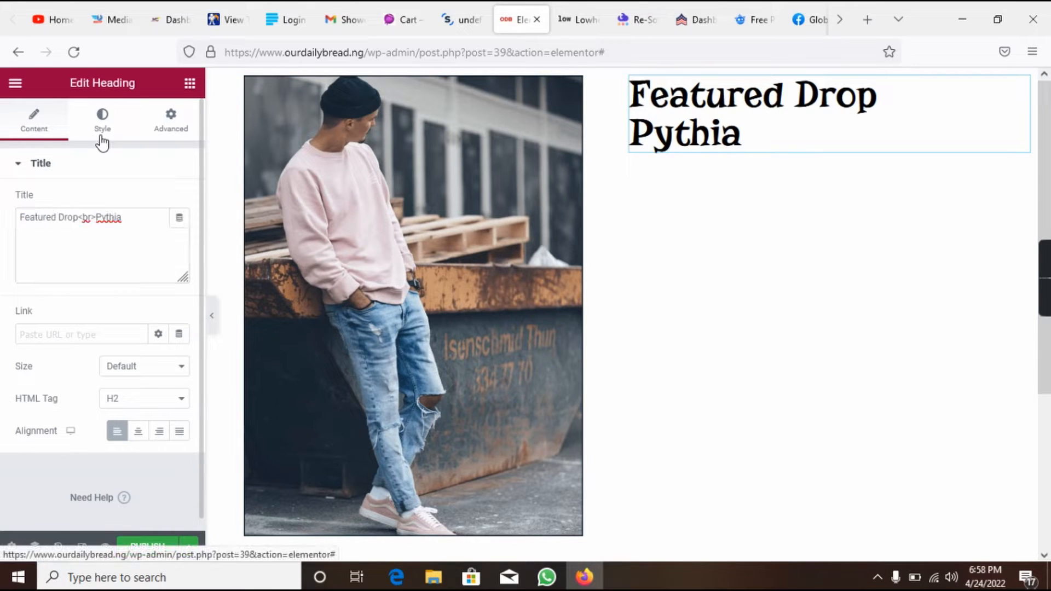
pyautogui.click(88, 134)
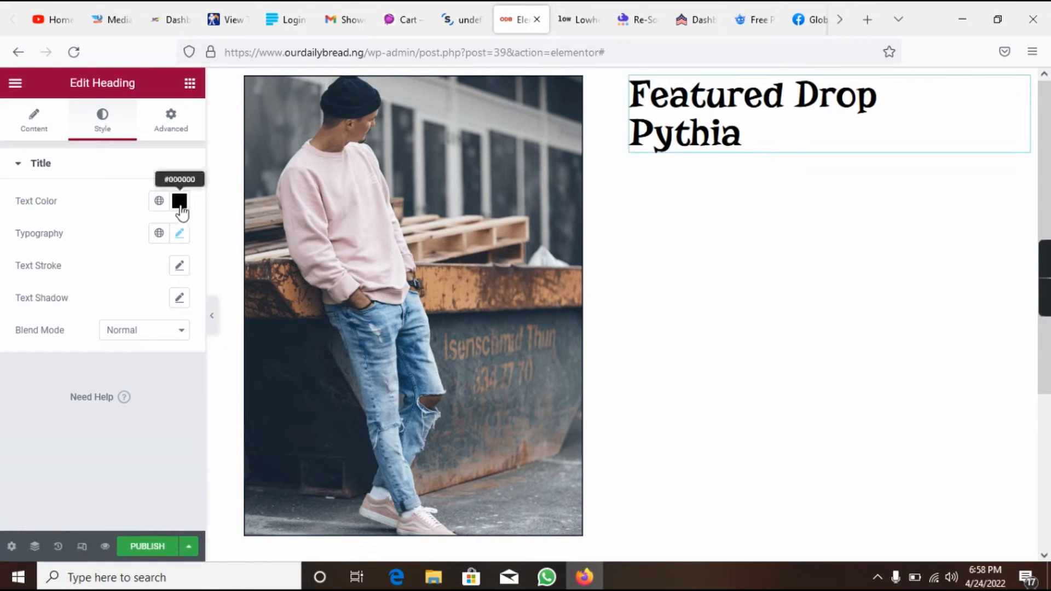
pyautogui.click(178, 234)
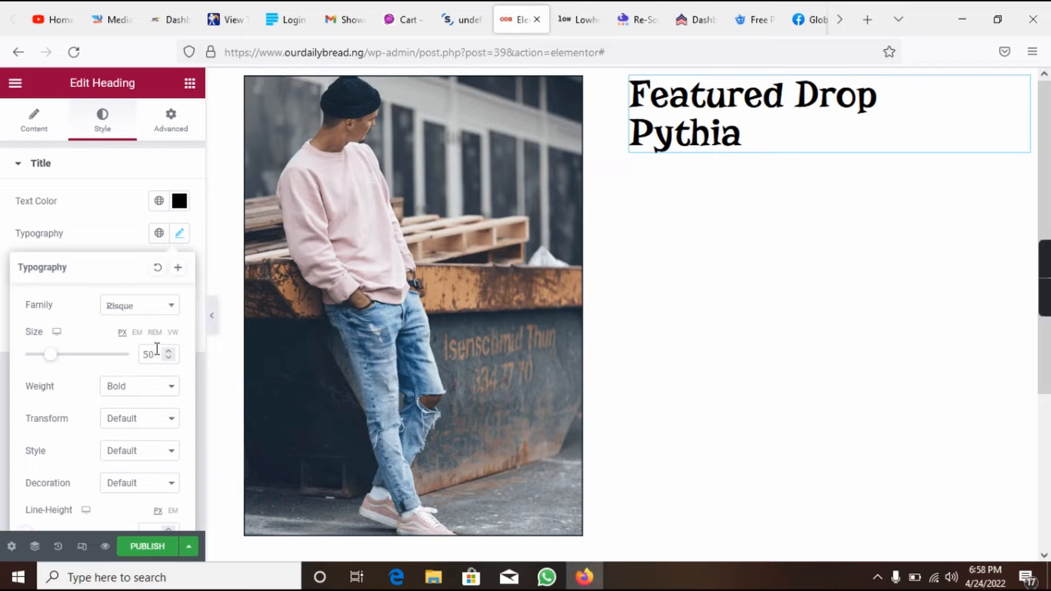
pyautogui.click(141, 422)
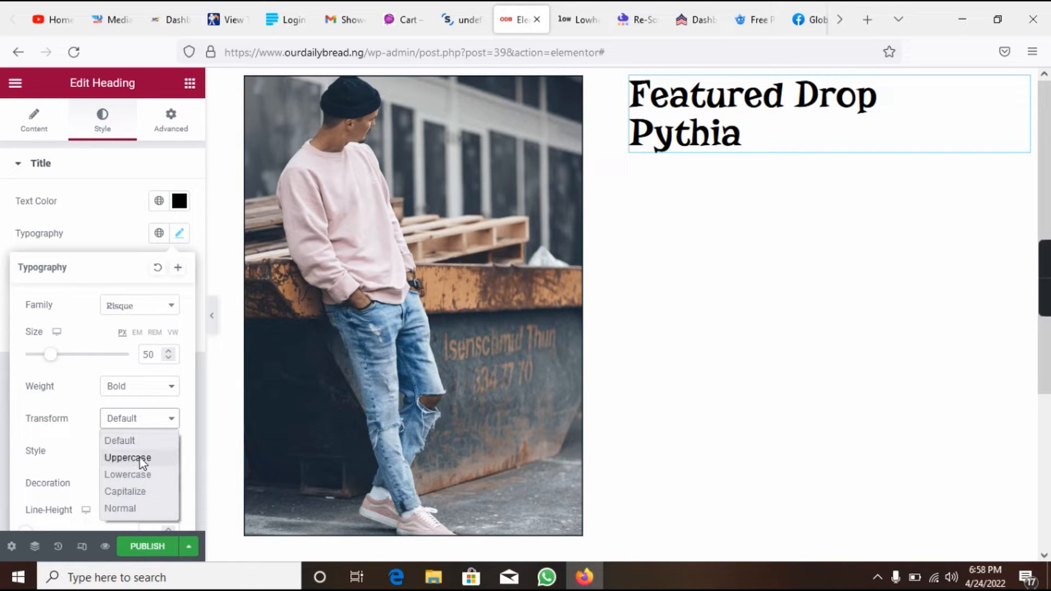
pyautogui.click(140, 458)
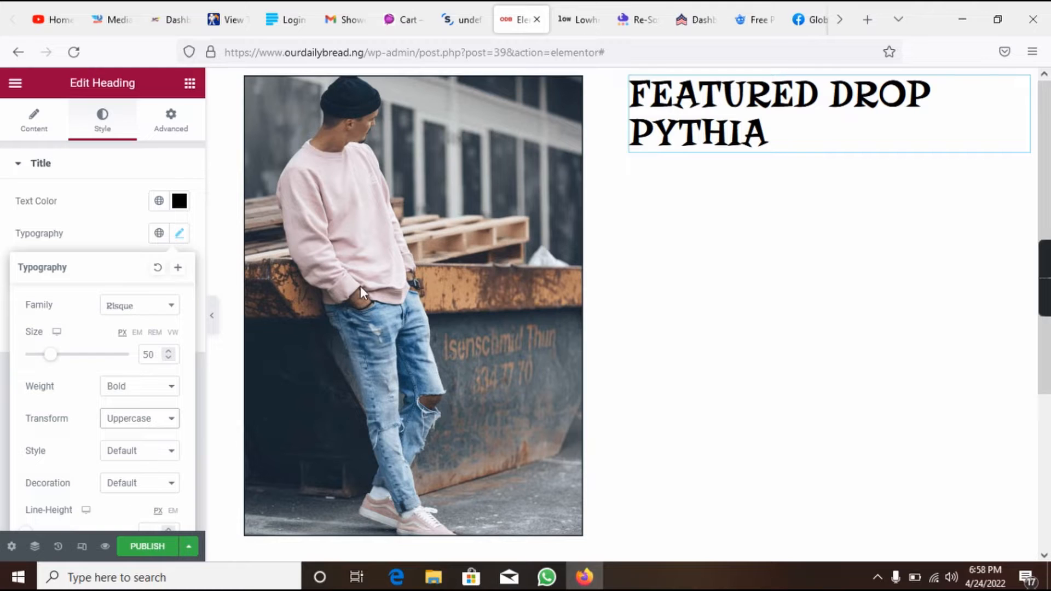
# - Try the Lowercase and Capitalize transforms on the heading and return it to Uppercase
pyautogui.click(47, 124)
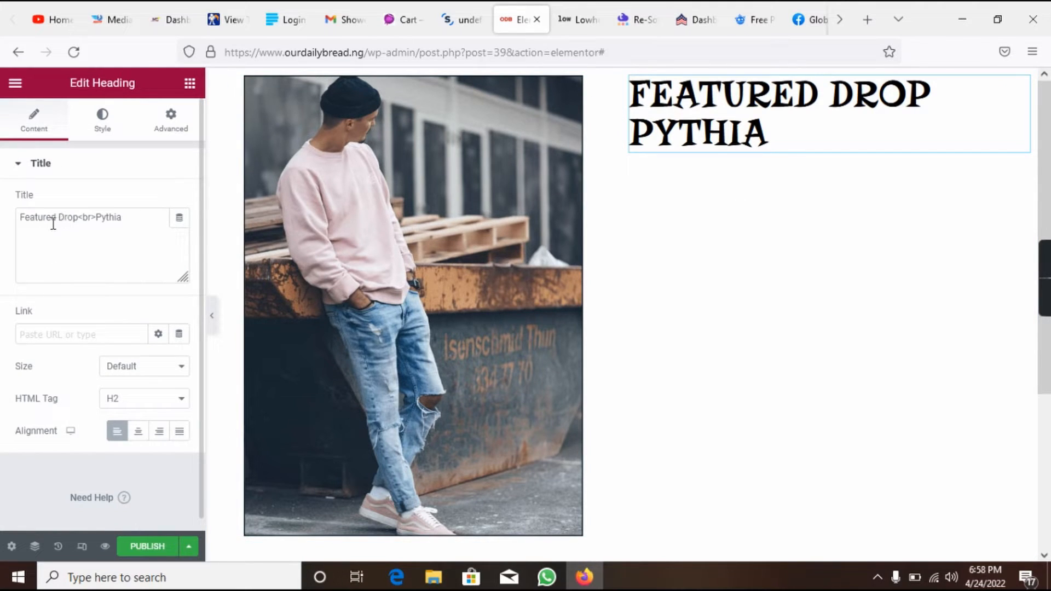
pyautogui.click(99, 136)
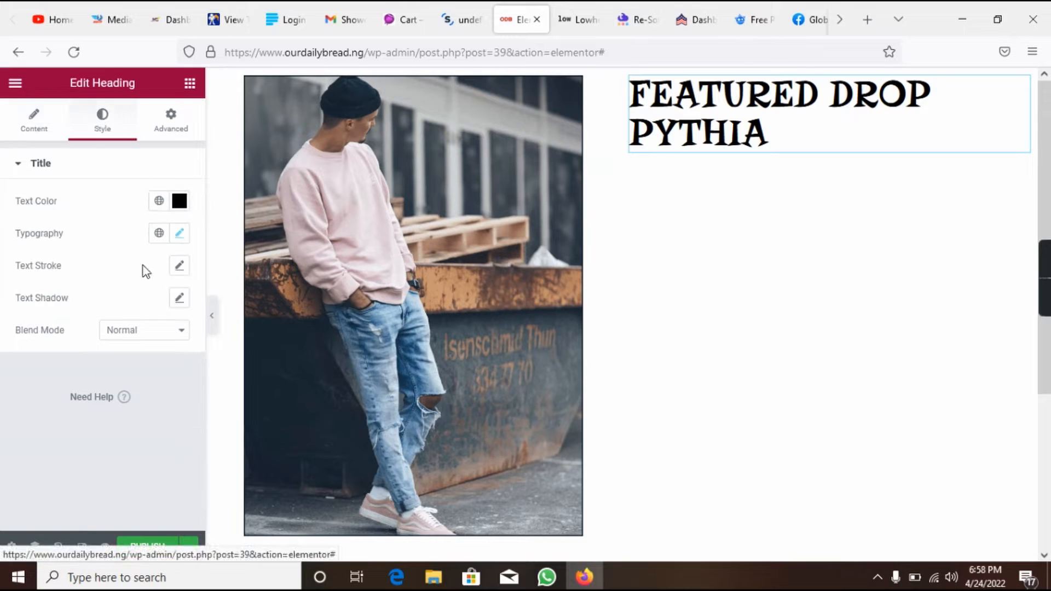
pyautogui.click(180, 234)
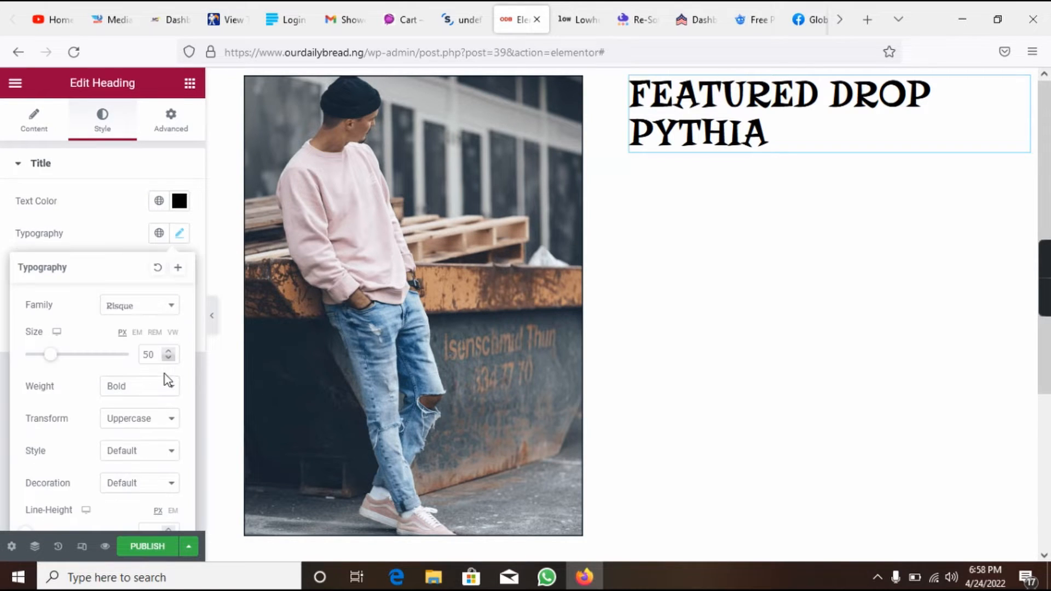
pyautogui.click(152, 425)
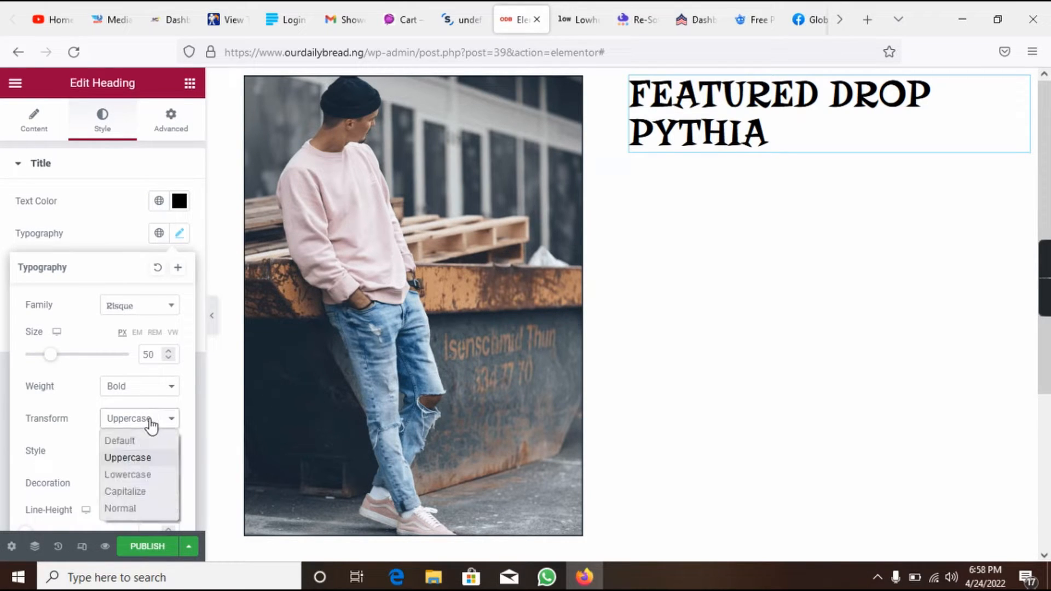
pyautogui.click(132, 475)
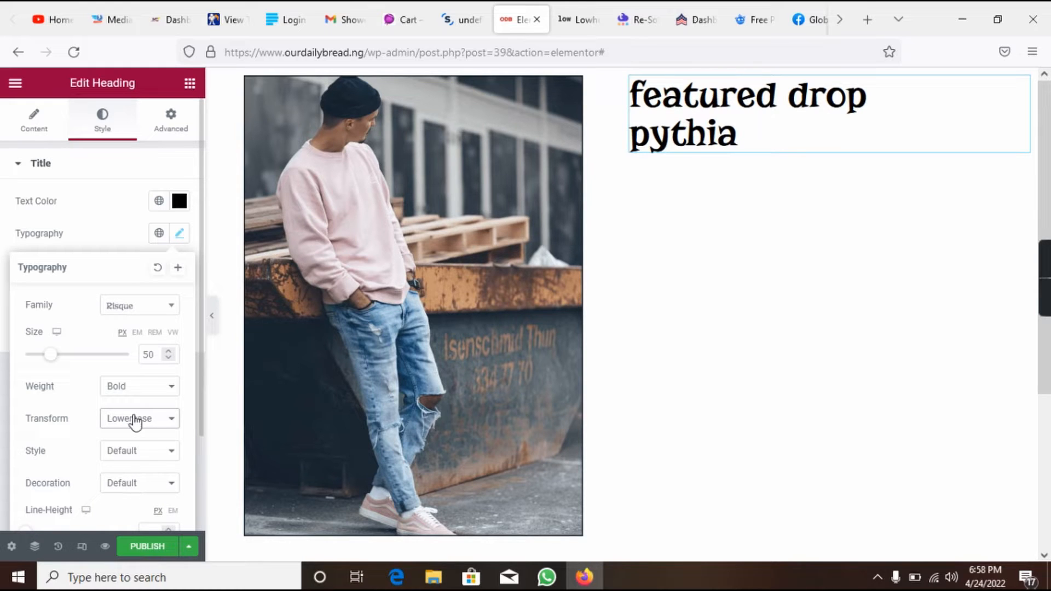
pyautogui.click(134, 420)
pyautogui.click(135, 491)
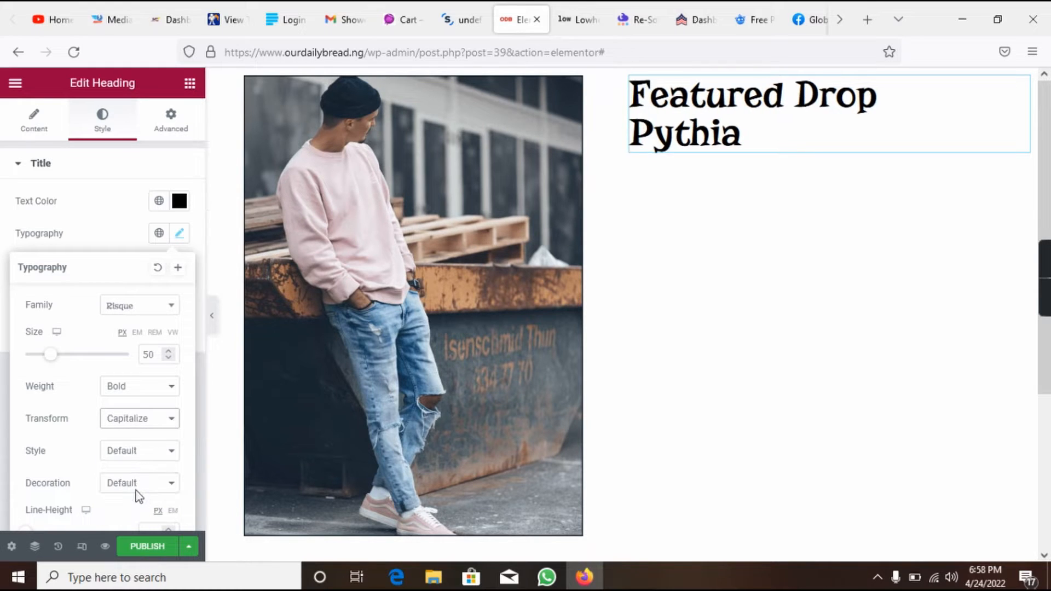
pyautogui.click(116, 424)
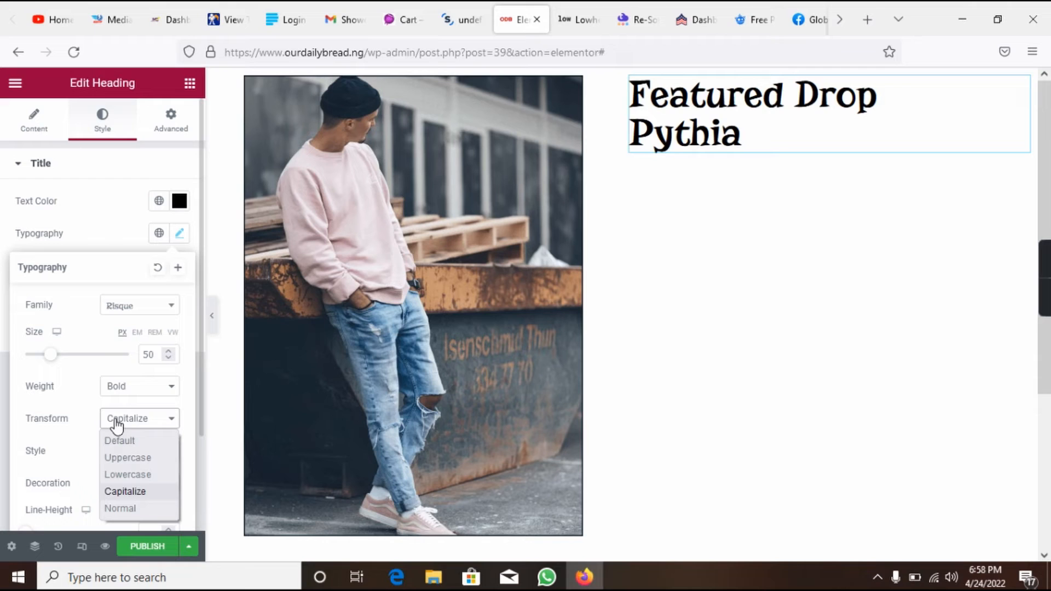
pyautogui.click(126, 459)
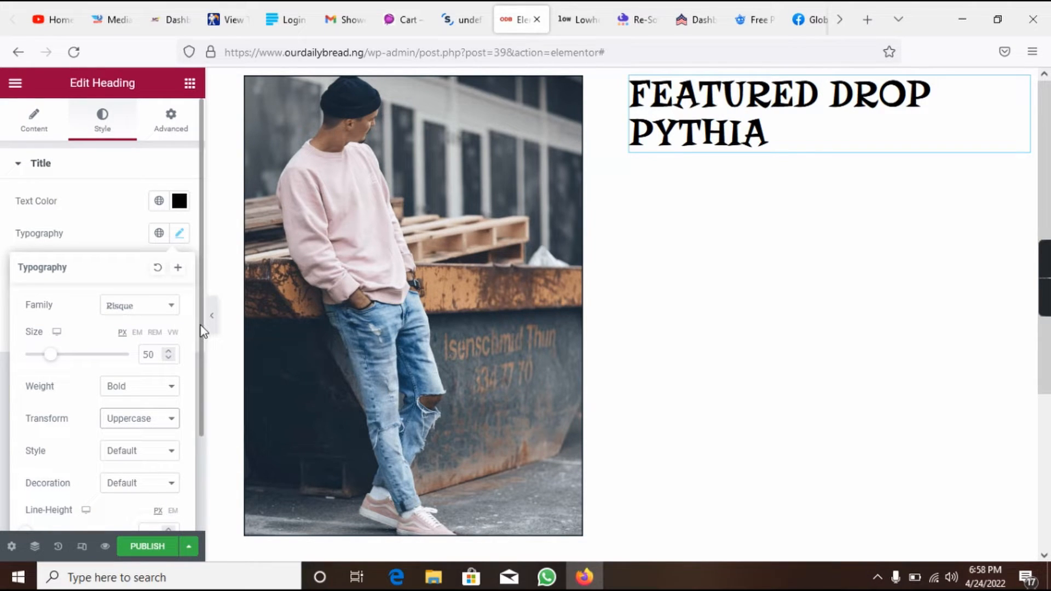
pyautogui.moveTo(204, 328); pyautogui.dragTo(207, 437)
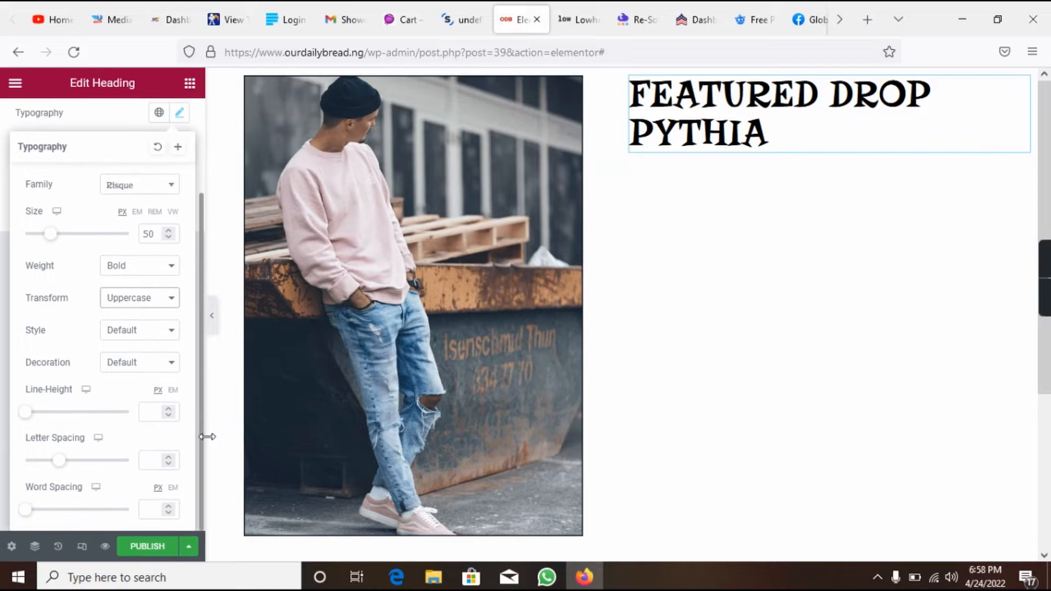
pyautogui.click(197, 432)
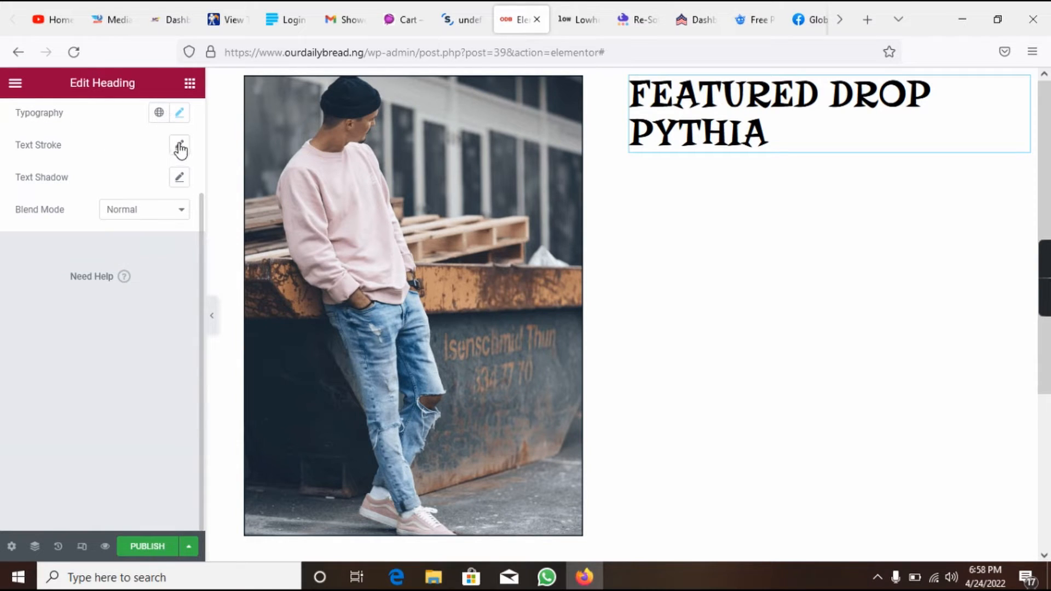
pyautogui.click(179, 115)
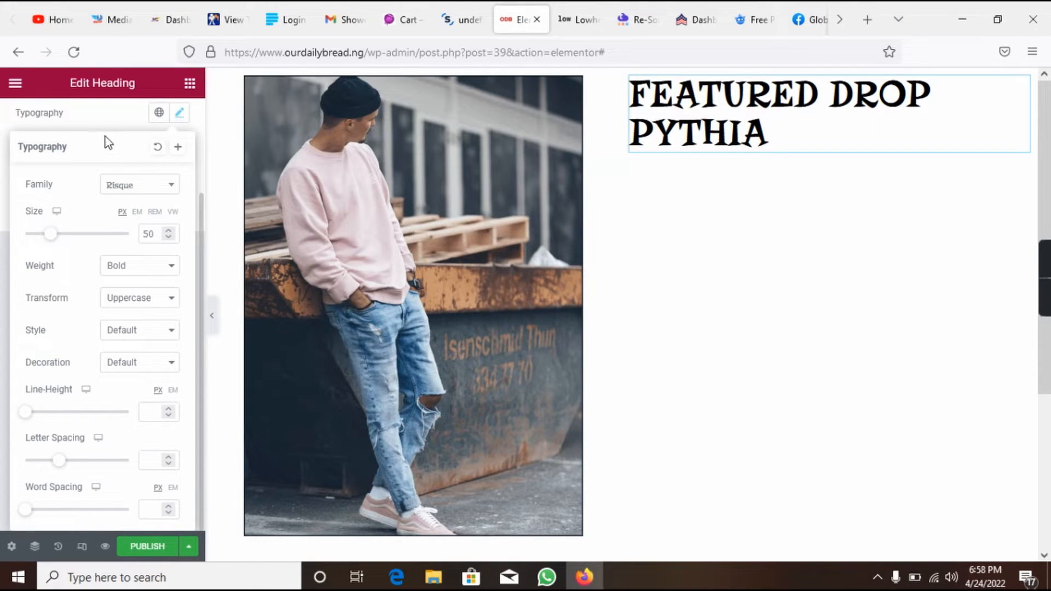
pyautogui.click(103, 122)
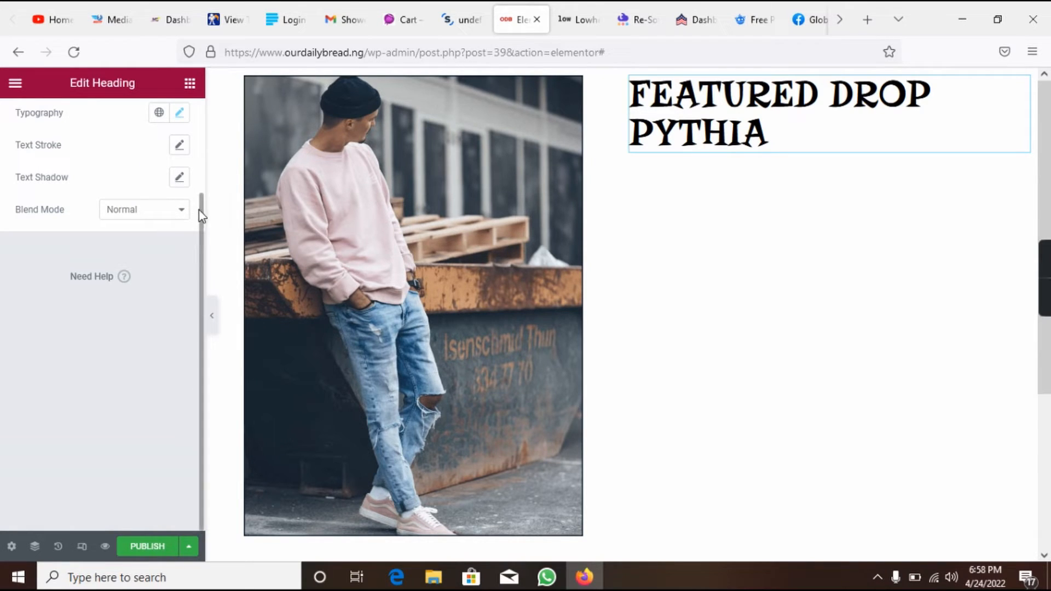
pyautogui.scroll(3, 199, 170)
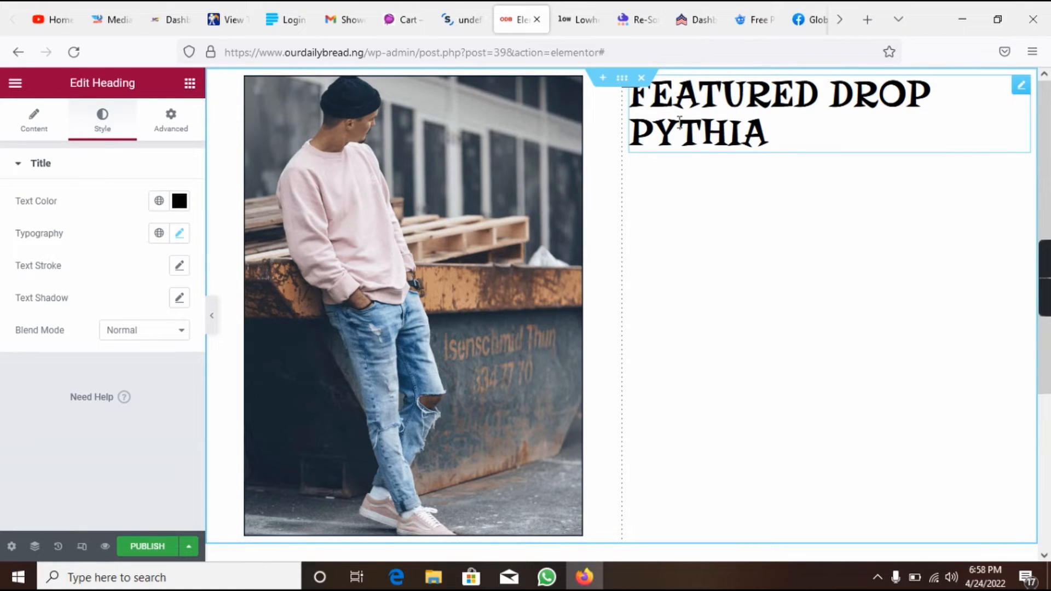
# - Bring up the widget list and check the text below the Featured Drop heading on lowheads.com
pyautogui.click(191, 82)
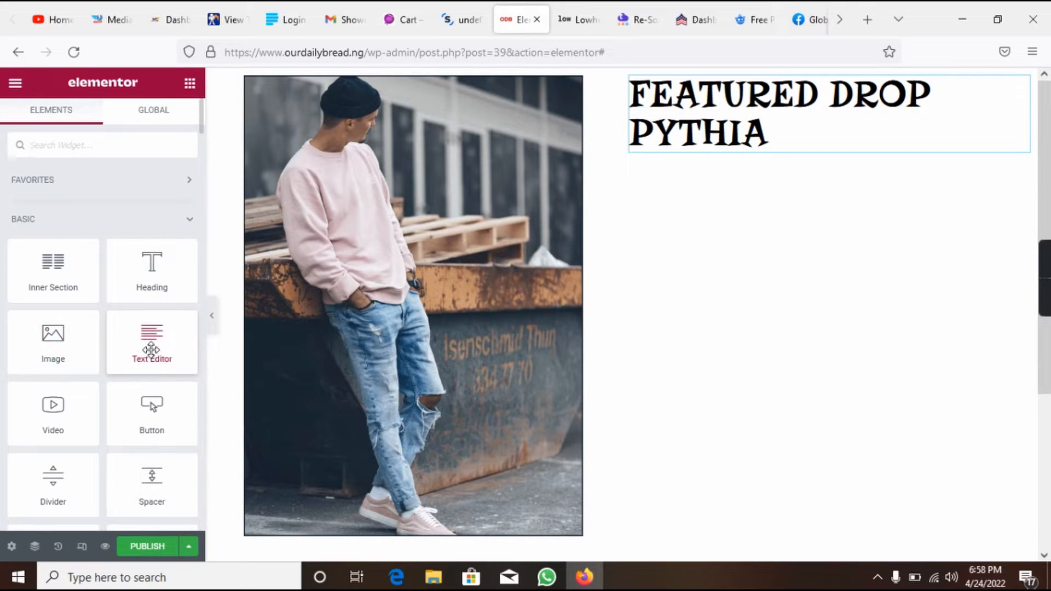
pyautogui.click(568, 18)
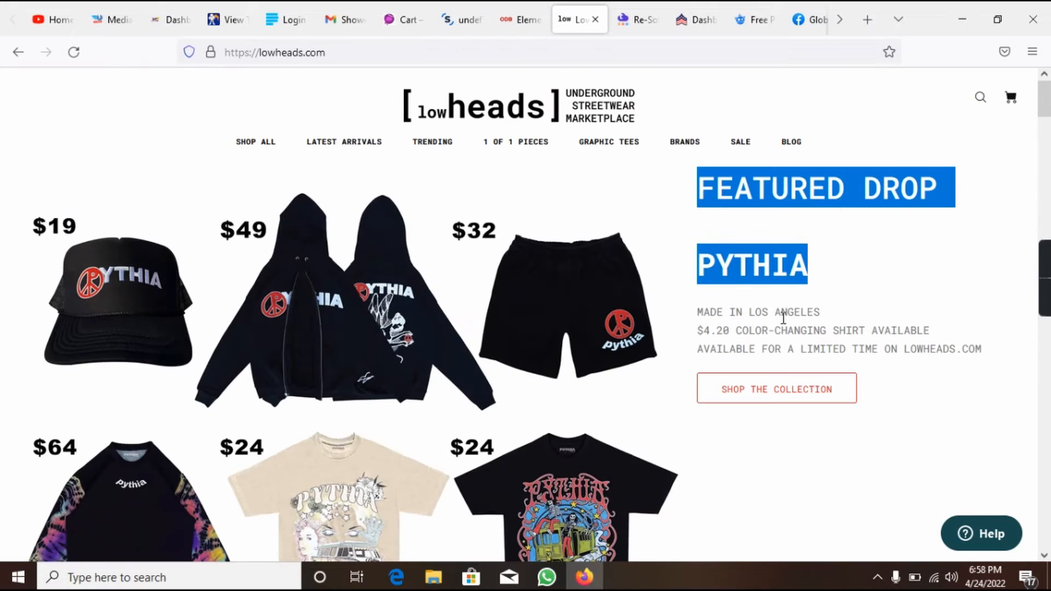
pyautogui.click(800, 327)
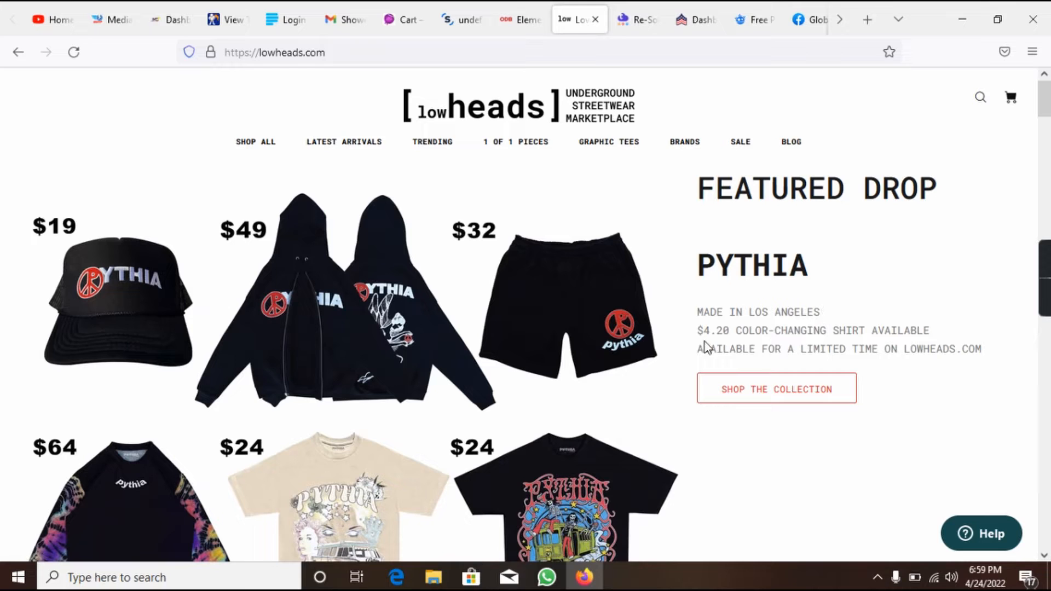
pyautogui.click(523, 18)
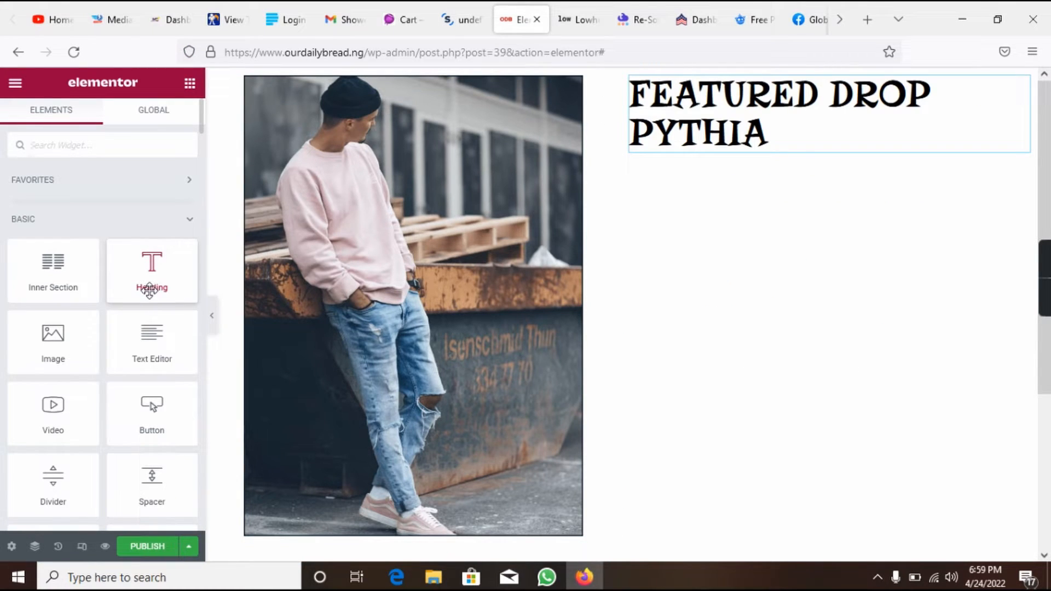
pyautogui.moveTo(149, 290); pyautogui.dragTo(377, 210)
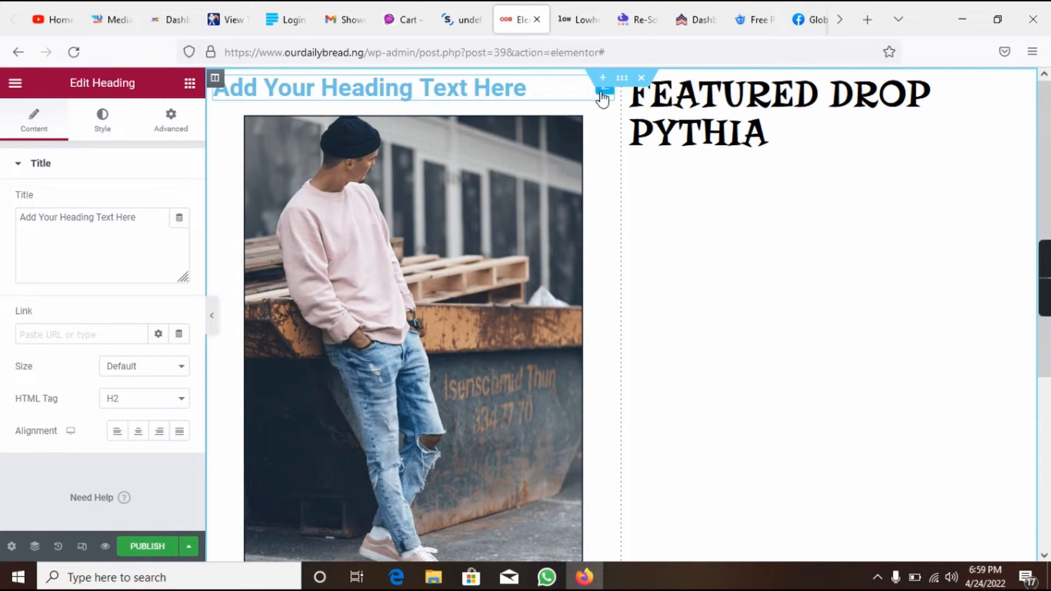
pyautogui.rightClick(601, 98)
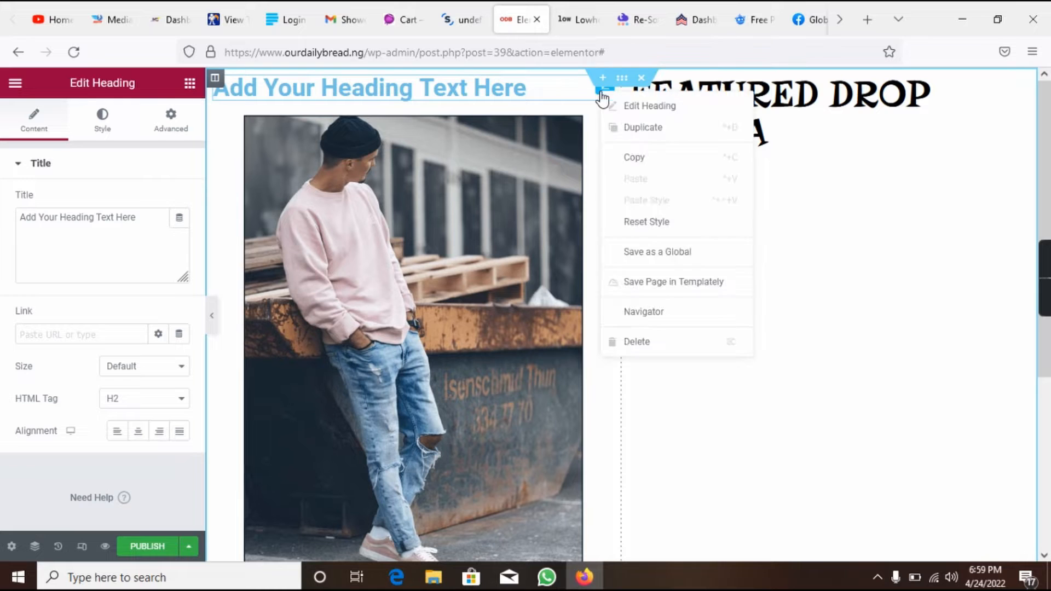
pyautogui.click(636, 344)
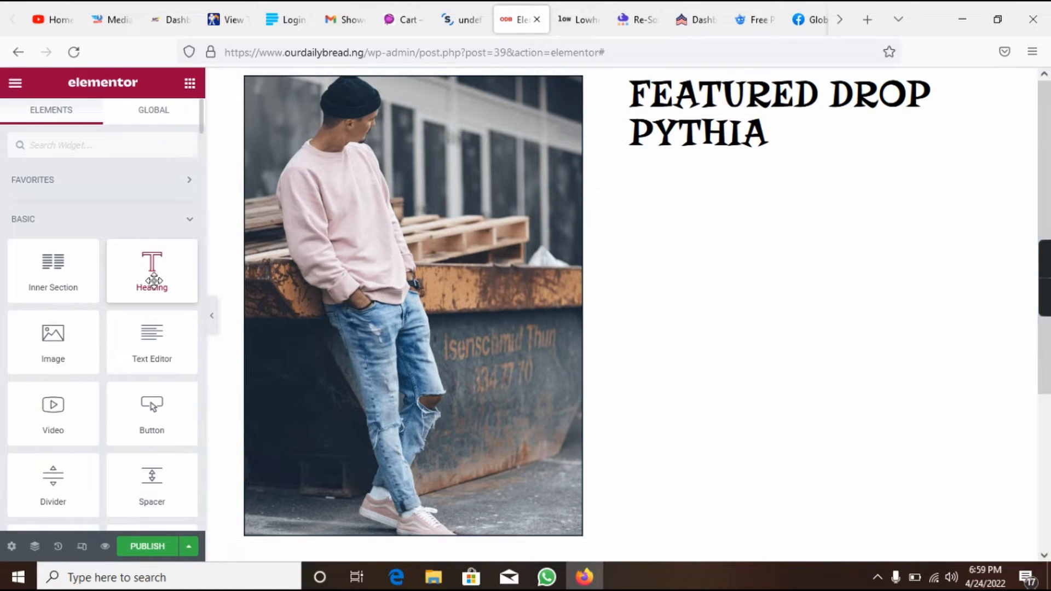
pyautogui.moveTo(153, 280); pyautogui.dragTo(77, 335)
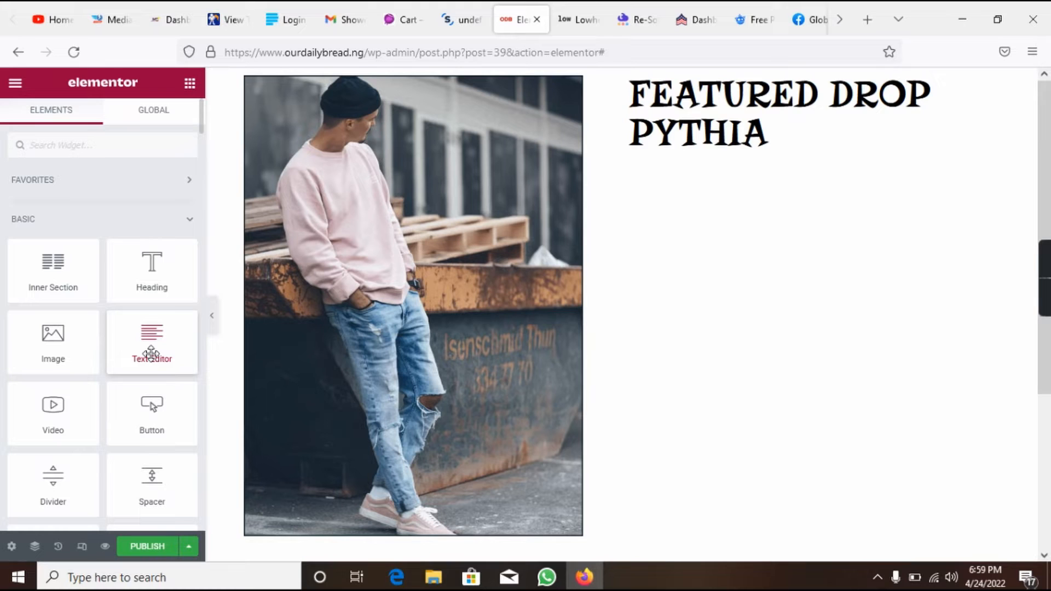
# - Add a Text Editor widget below the Featured Drop Pythia heading and clear its placeholder text
pyautogui.moveTo(151, 355); pyautogui.dragTo(669, 149)
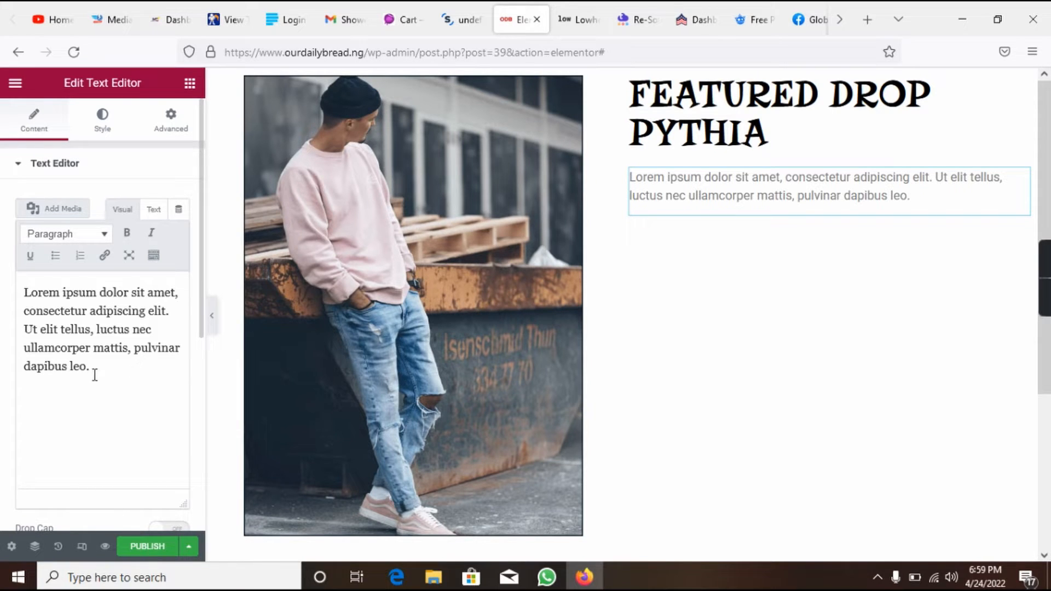
pyautogui.moveTo(92, 368); pyautogui.dragTo(22, 287)
pyautogui.press('BackSpace')
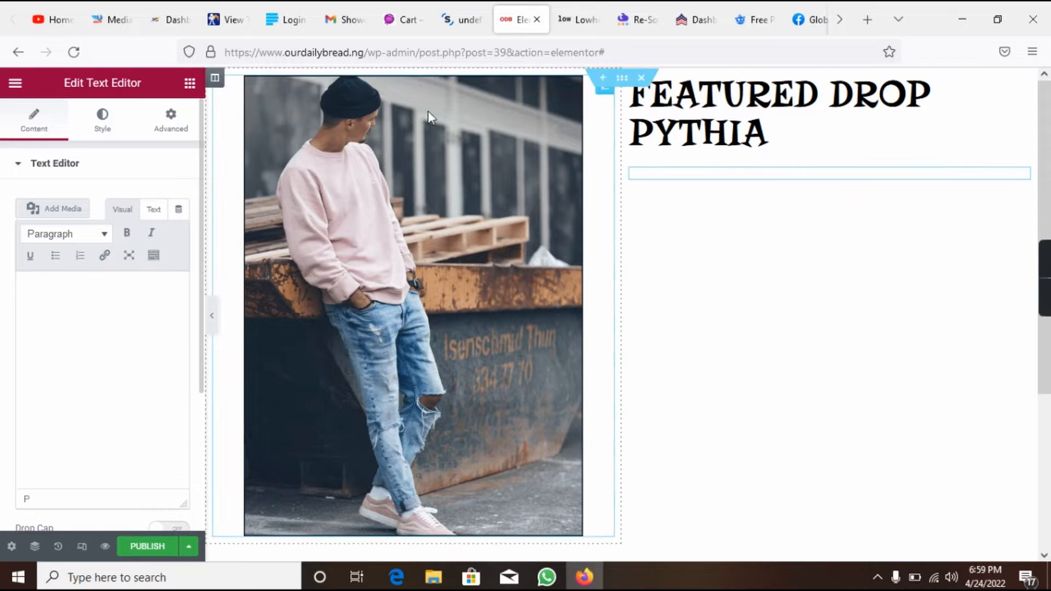
# - Using the lowheads.com description as reference, enter "Made in Lagos" as the first line of the text widget and start a new paragraph
pyautogui.click(578, 20)
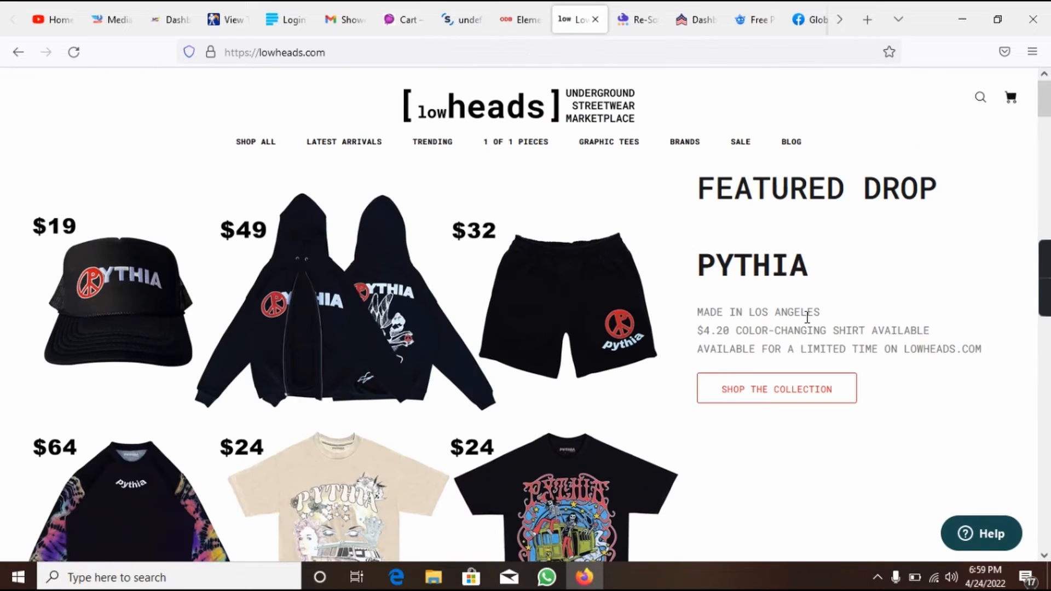
pyautogui.click(514, 10)
pyautogui.write('Mad')
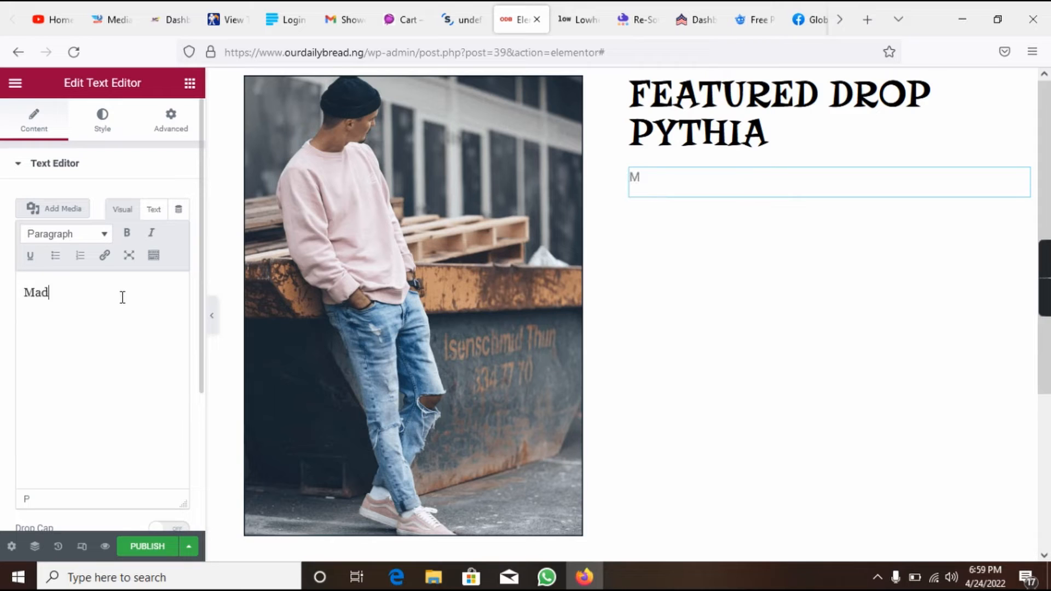
pyautogui.write('e in Los')
pyautogui.press('BackSpace')
pyautogui.press('BackSpace')
pyautogui.press('BackSpace')
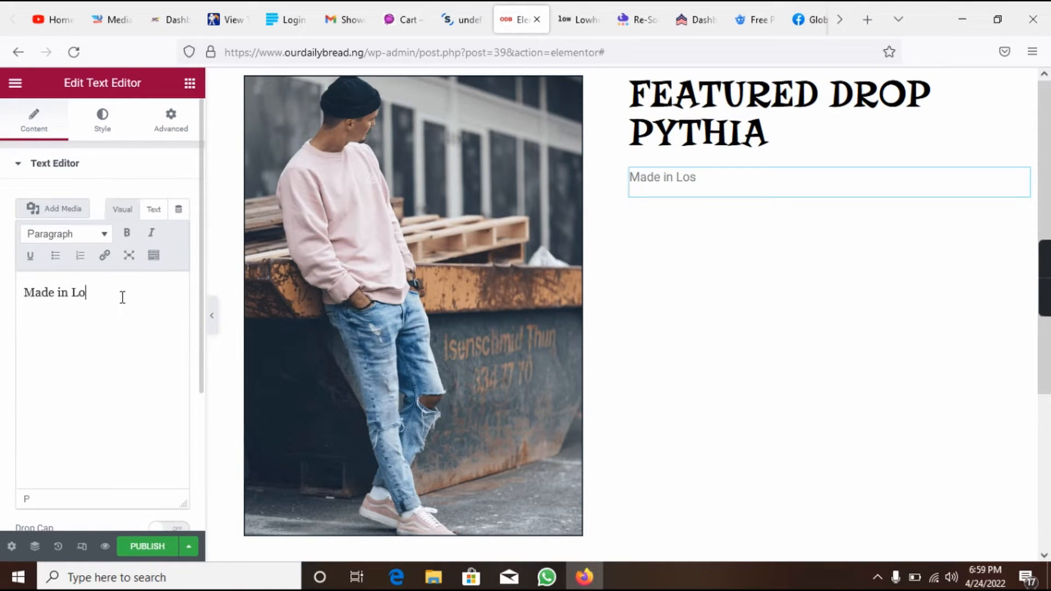
pyautogui.write('agos')
pyautogui.press('Return')
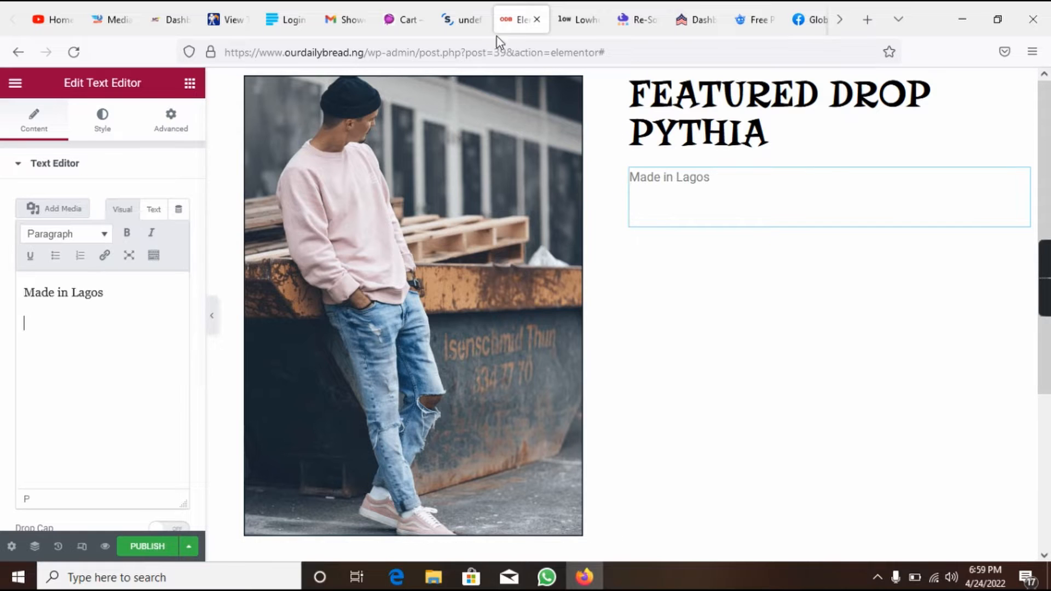
pyautogui.click(575, 7)
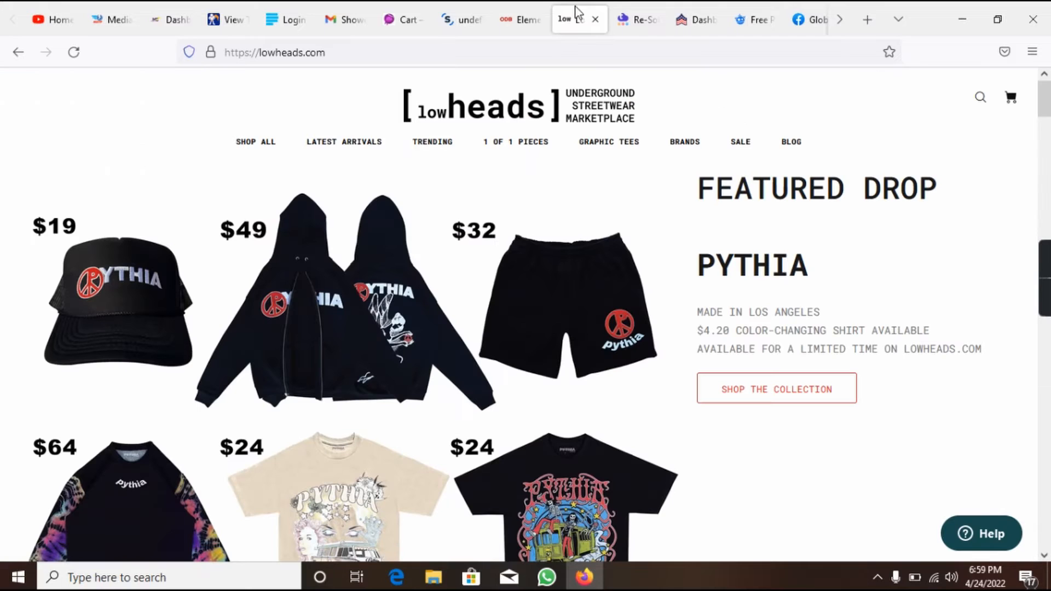
pyautogui.click(504, 20)
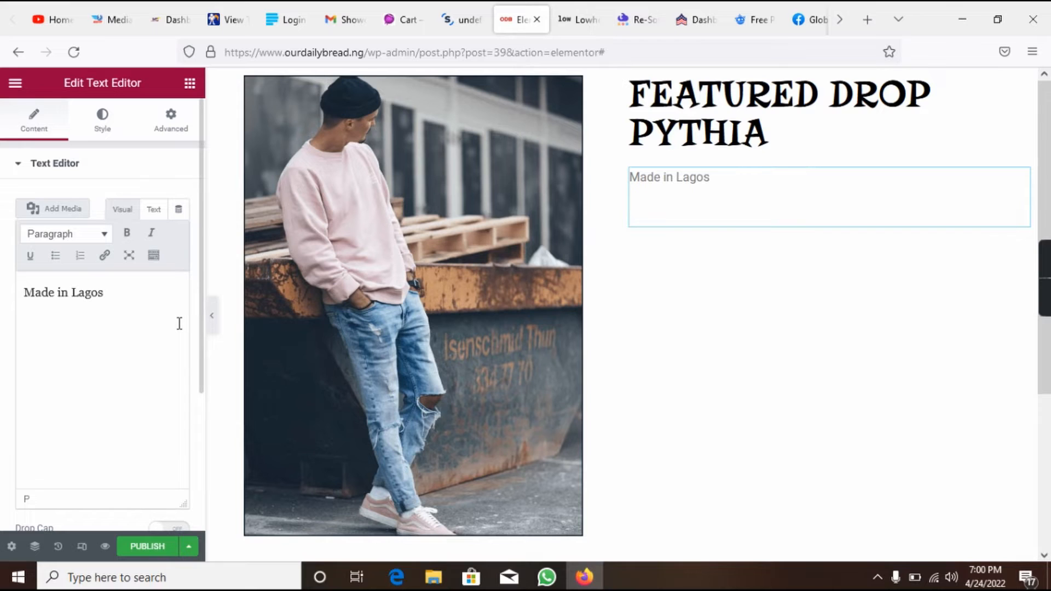
# - Try a <br> line-break tag after "Made in Lagos" and return to a plain new paragraph
pyautogui.press('BackSpace')
pyautogui.press('BackSpace')
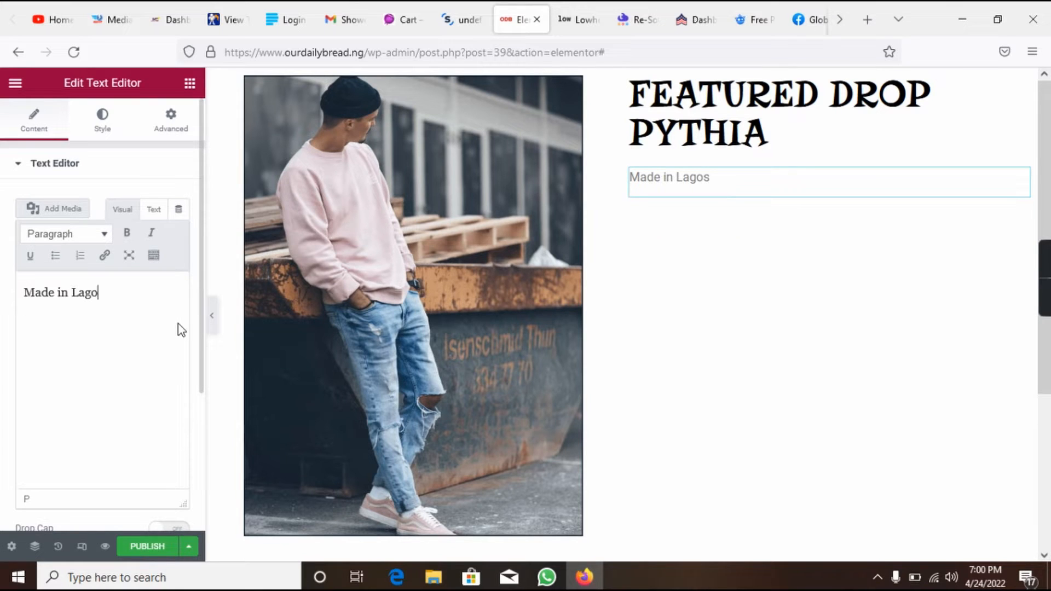
pyautogui.write('s')
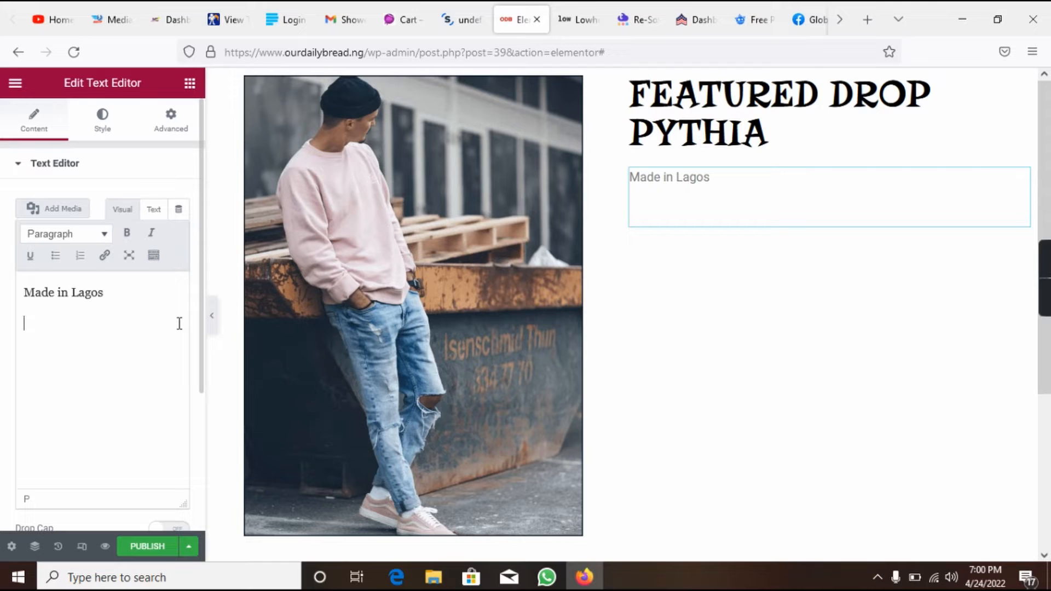
pyautogui.press('BackSpace')
pyautogui.write('<')
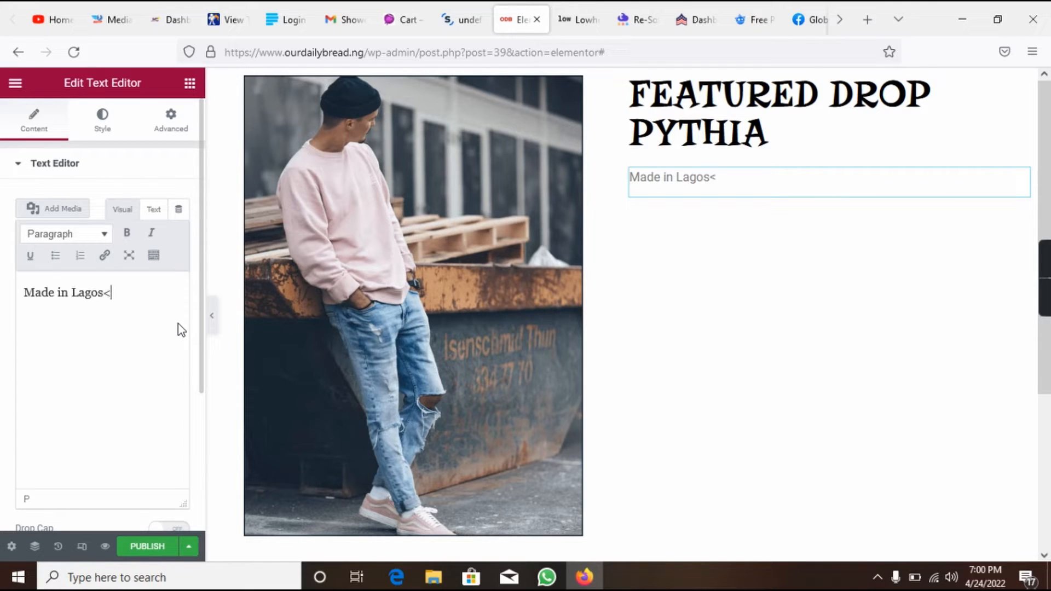
pyautogui.write('br>B')
pyautogui.press('BackSpace')
pyautogui.press('BackSpace')
pyautogui.press('BackSpace')
pyautogui.press('BackSpace')
pyautogui.press('BackSpace')
pyautogui.press('Return')
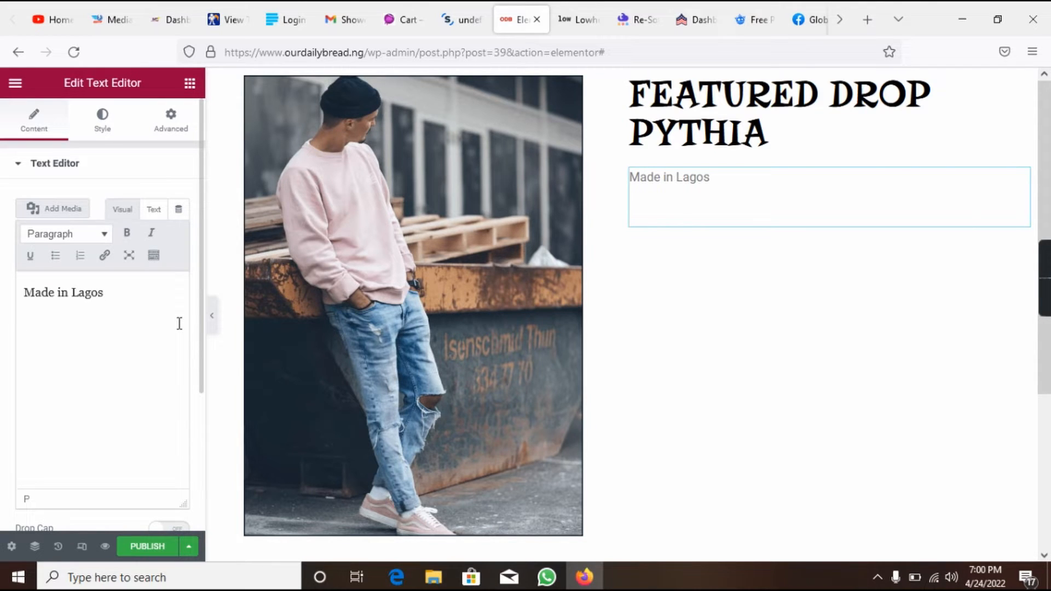
# - Enter "$4.20 color changing shirt available" as the description's second line, using the lowheads.com text as reference
pyautogui.write('$4.20')
pyautogui.click(568, 18)
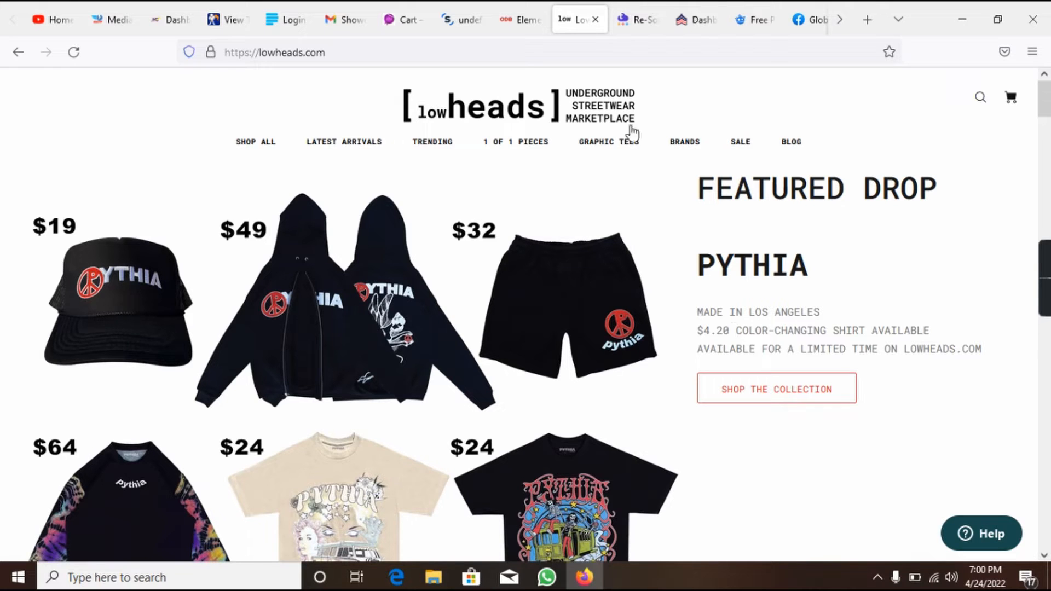
pyautogui.click(522, 22)
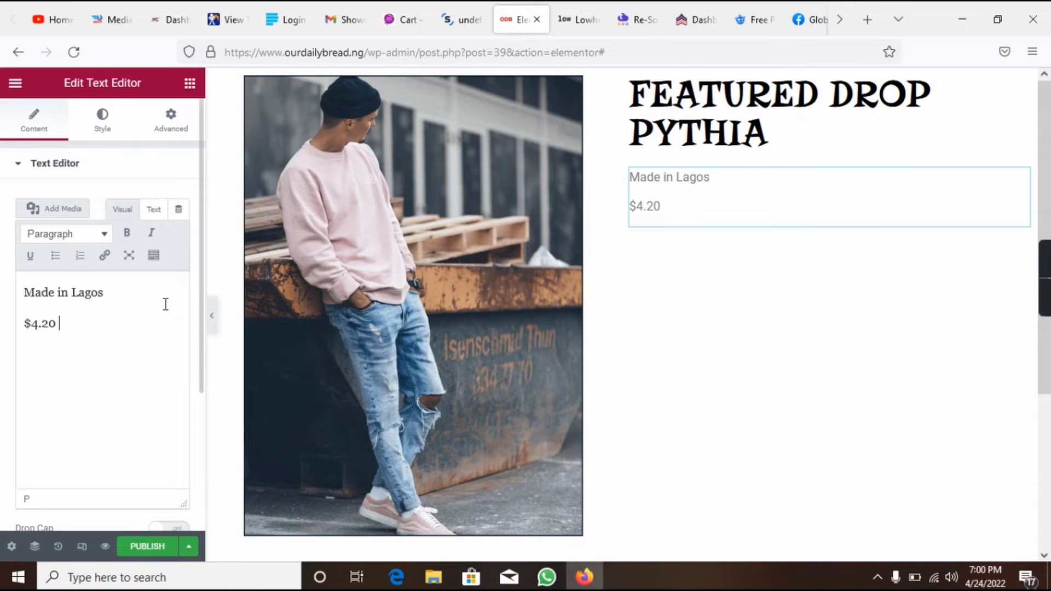
pyautogui.write('color changi')
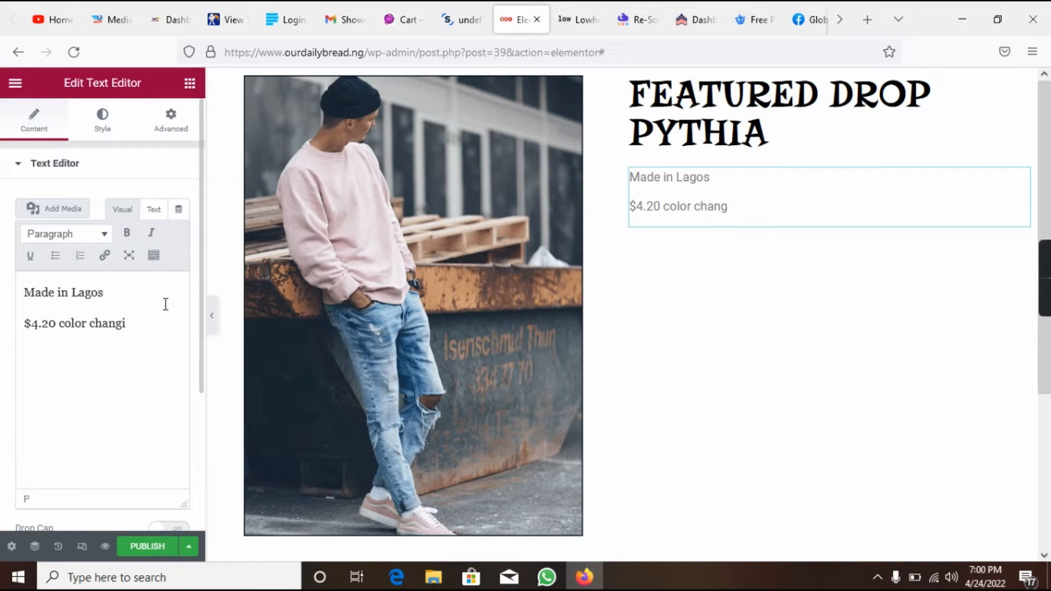
pyautogui.write('ng shirt availa')
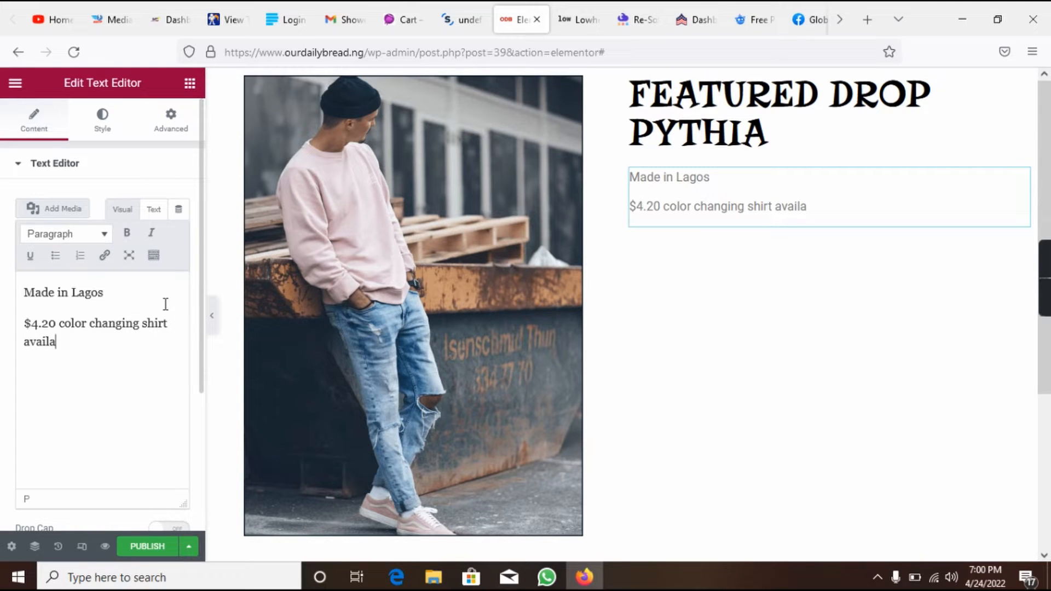
pyautogui.write('ble')
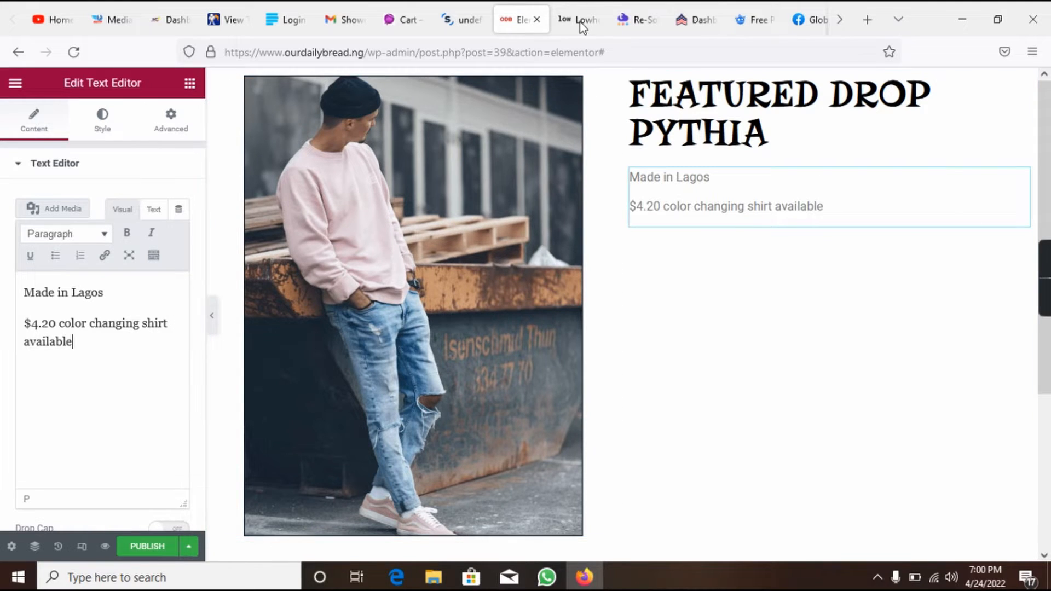
# - Check the last description line on lowheads.com and add "Available for a limited time on ourdailybread.com" as the third paragraph
pyautogui.click(581, 22)
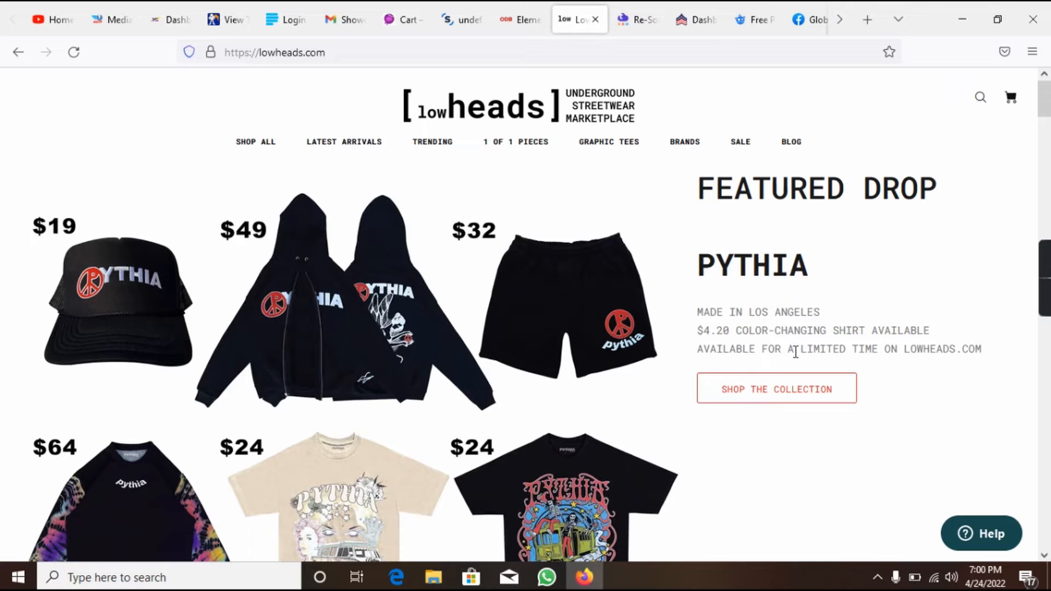
pyautogui.click(521, 6)
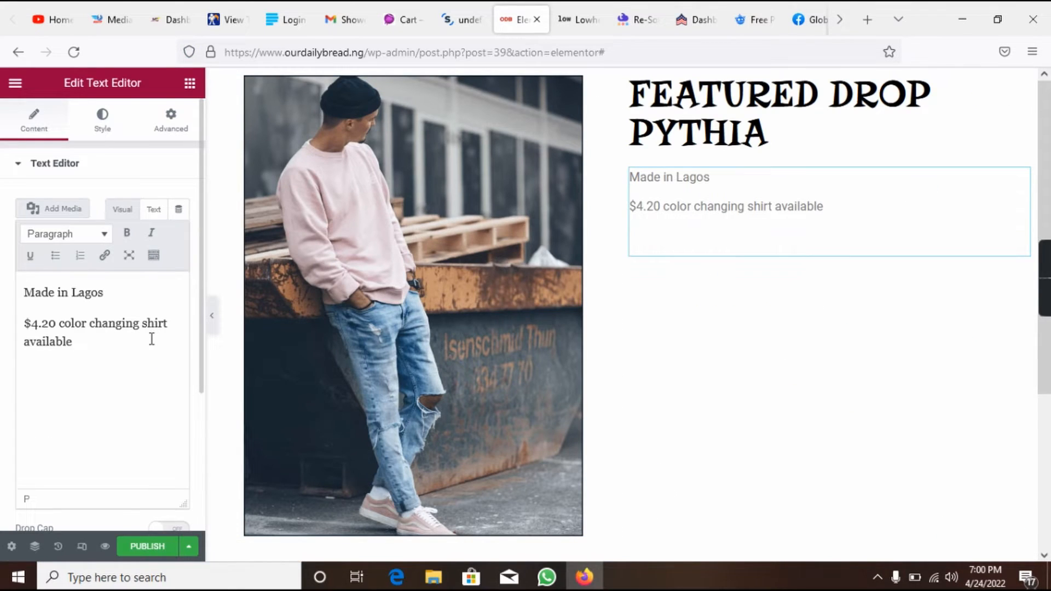
pyautogui.write('Avau')
pyautogui.press('BackSpace')
pyautogui.write('ailable for ')
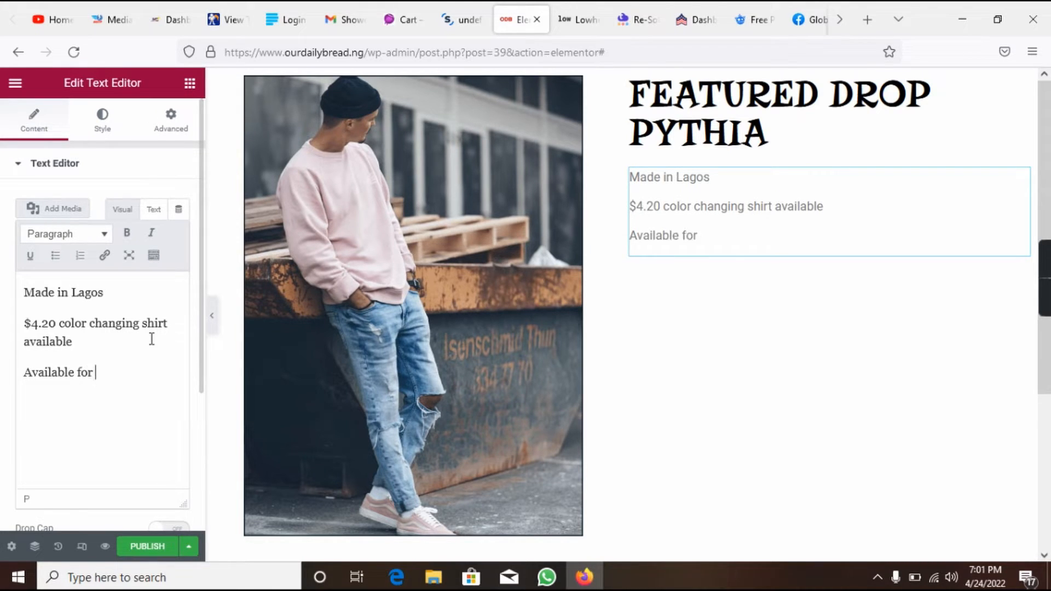
pyautogui.write('a limited')
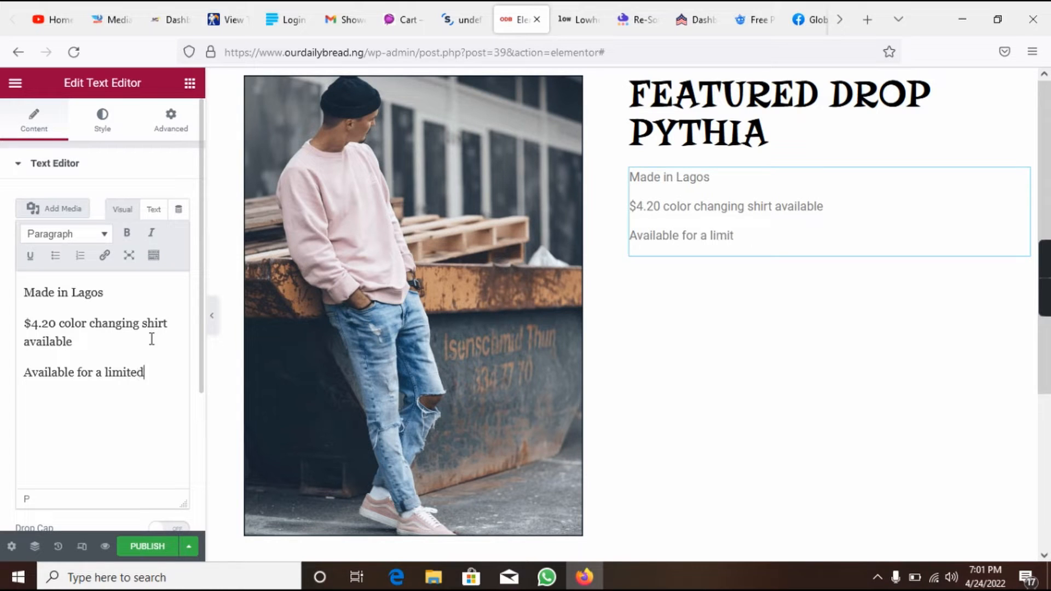
pyautogui.write(' time on')
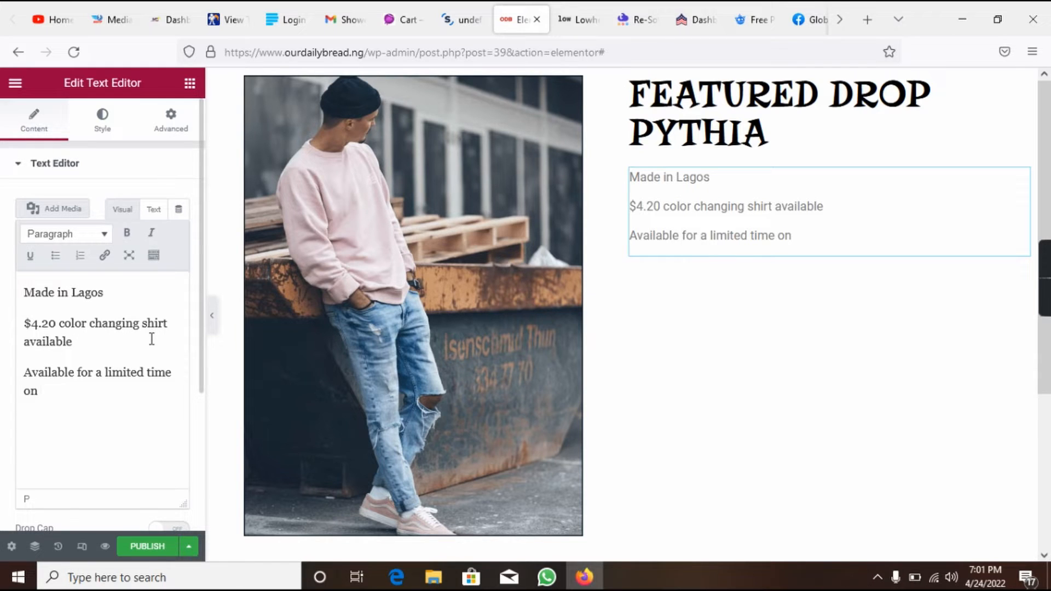
pyautogui.write('ourdailybread.com')
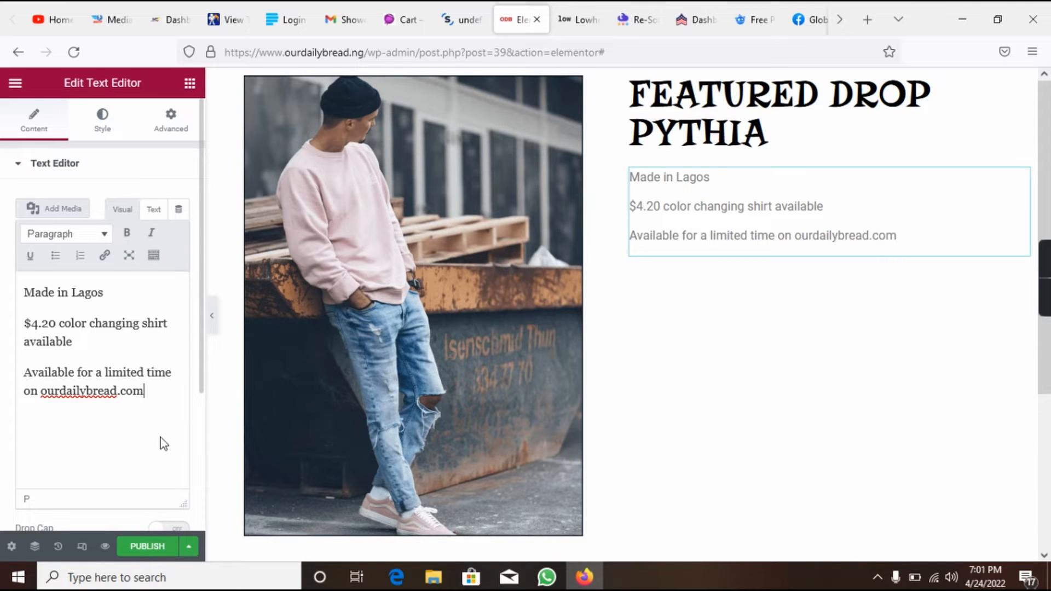
# - Set the text color of the description below the heading to black (#000000)
pyautogui.click(104, 133)
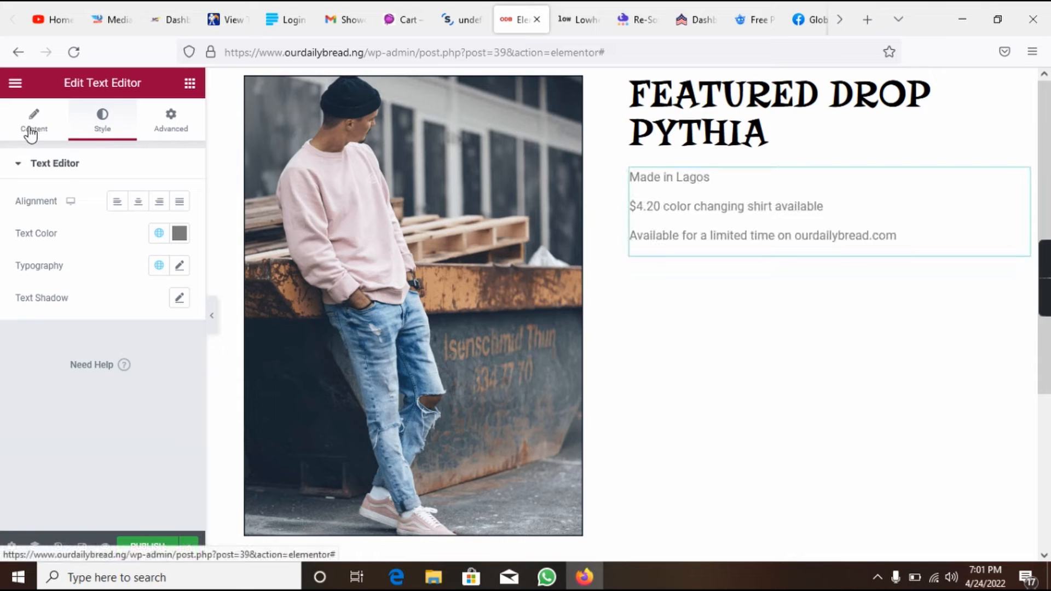
pyautogui.click(31, 133)
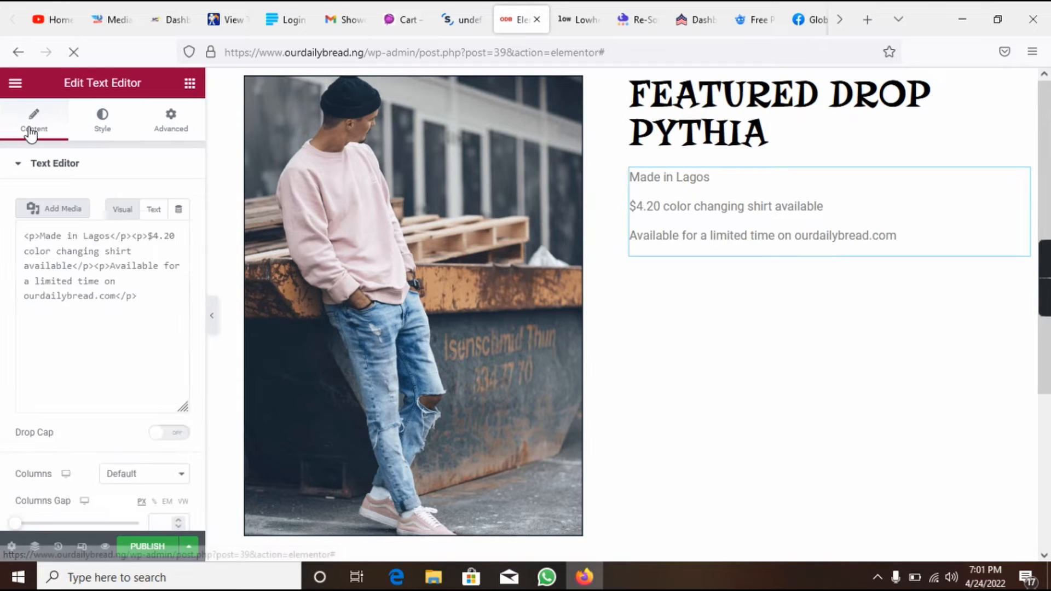
pyautogui.click(102, 116)
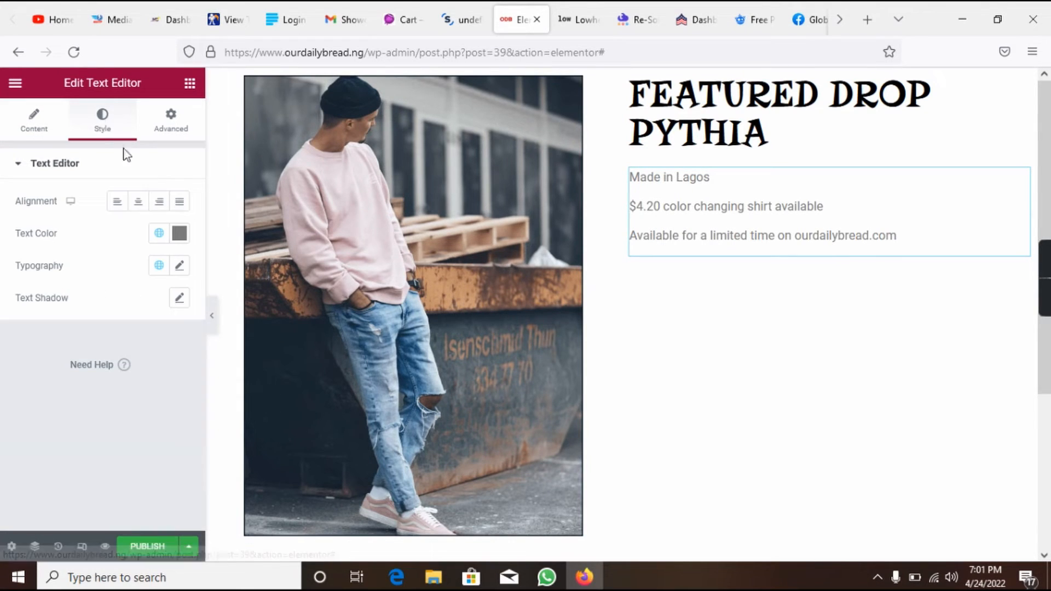
pyautogui.click(178, 235)
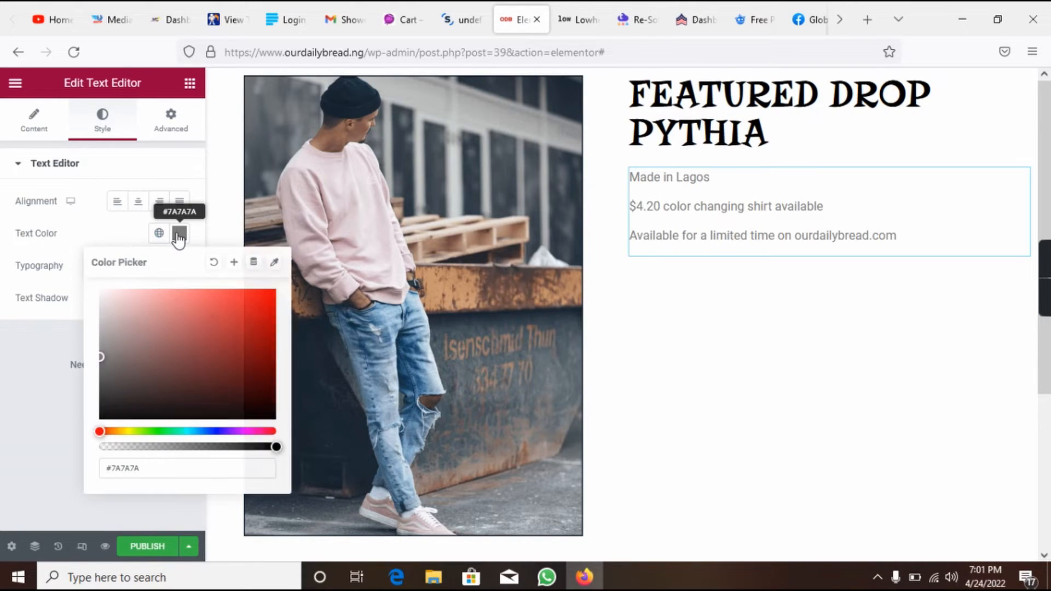
pyautogui.click(104, 368)
pyautogui.moveTo(103, 377); pyautogui.dragTo(96, 430)
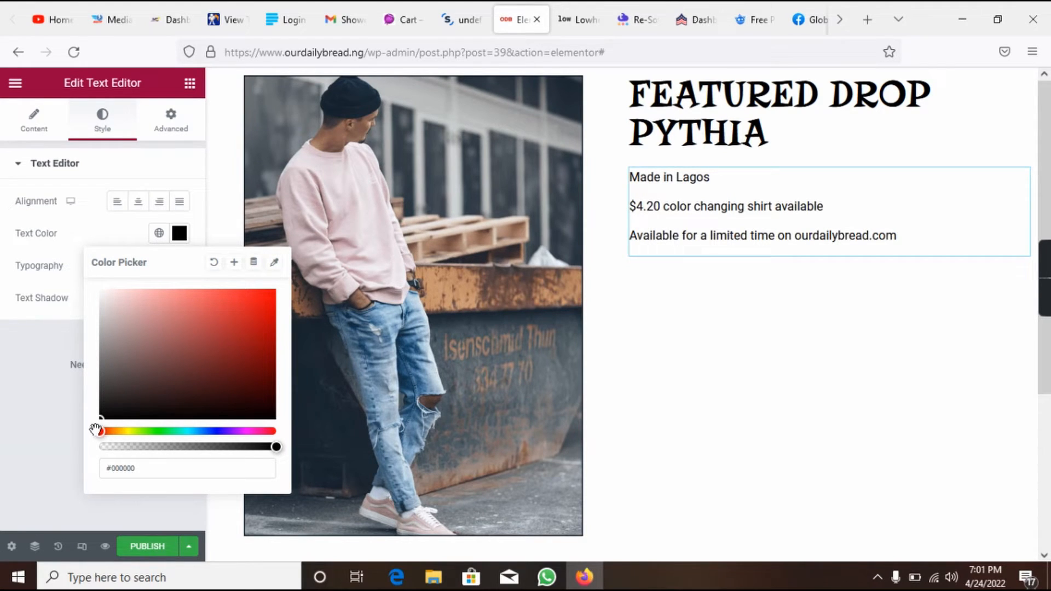
pyautogui.click(25, 419)
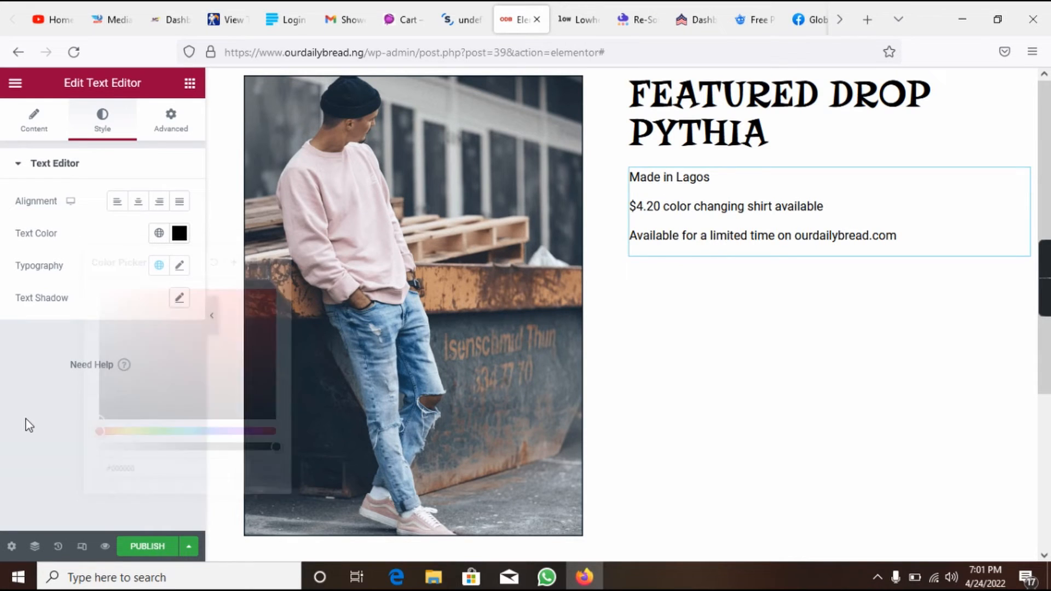
# - Try the Righteous and Risque font families on the description text
pyautogui.click(179, 267)
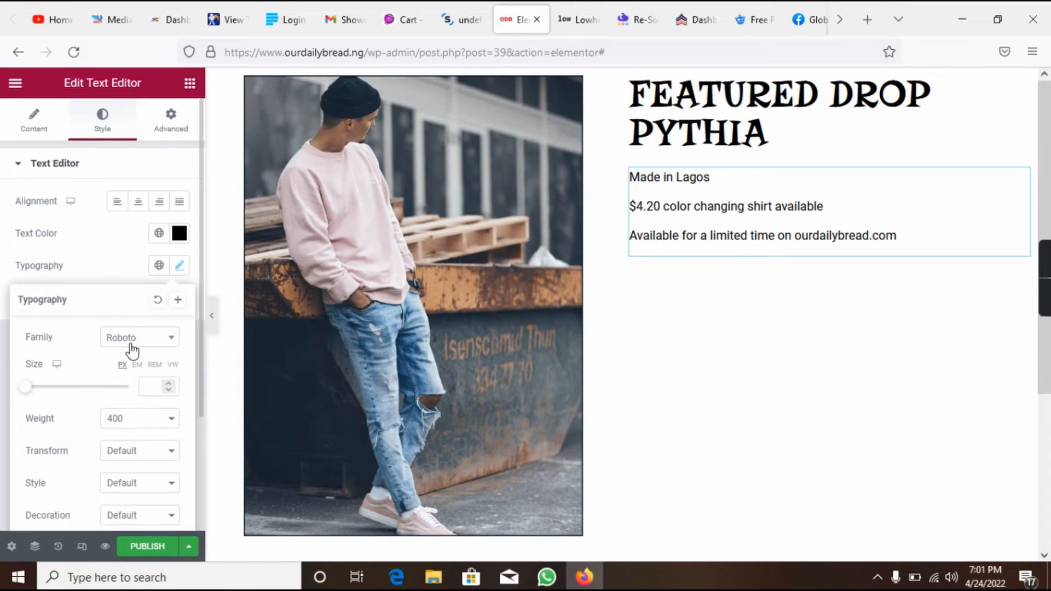
pyautogui.click(131, 345)
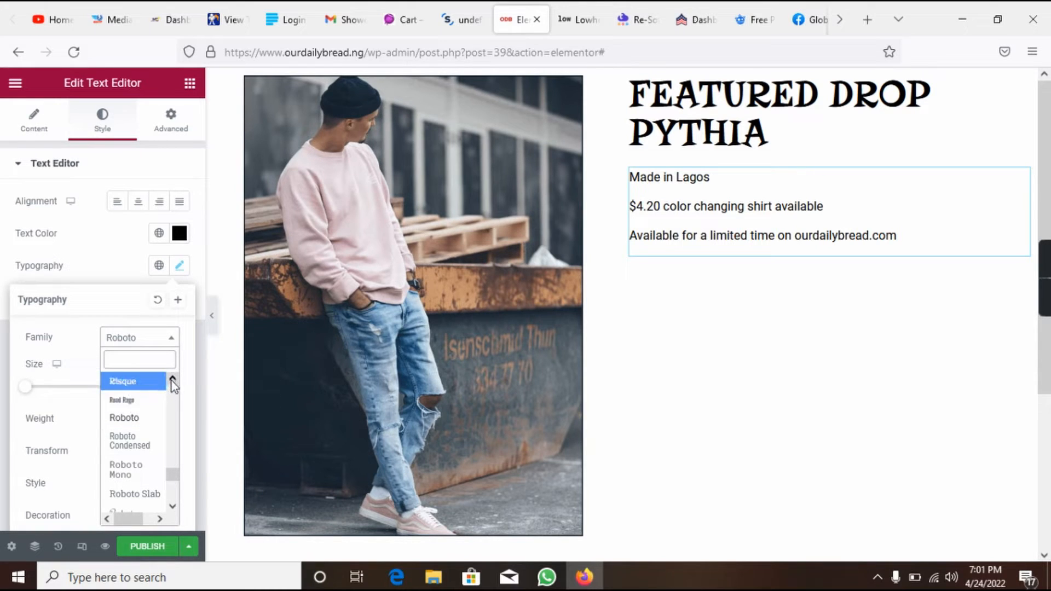
pyautogui.click(172, 378)
pyautogui.click(153, 395)
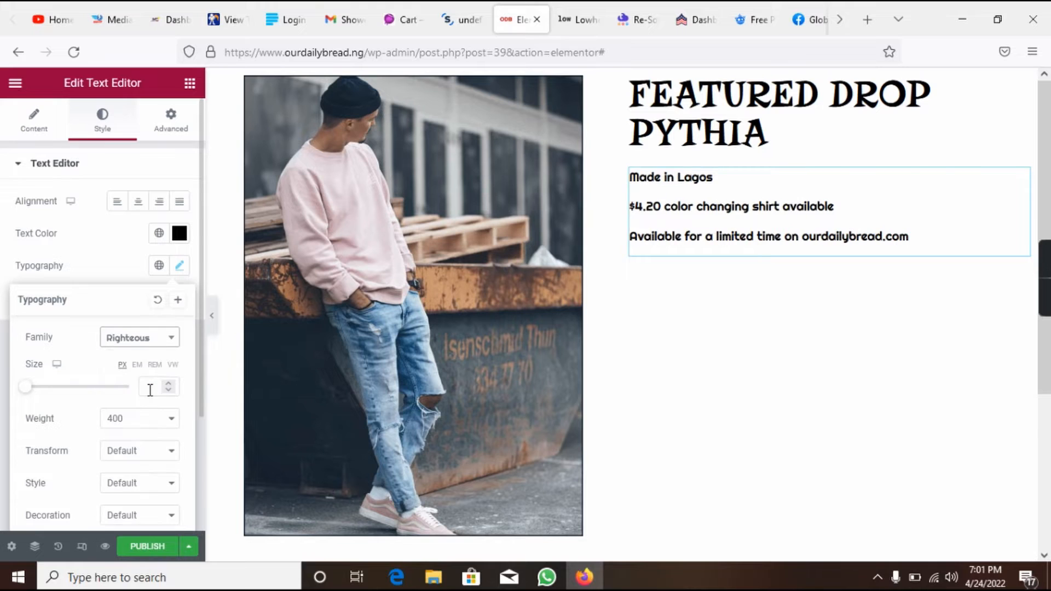
pyautogui.click(137, 349)
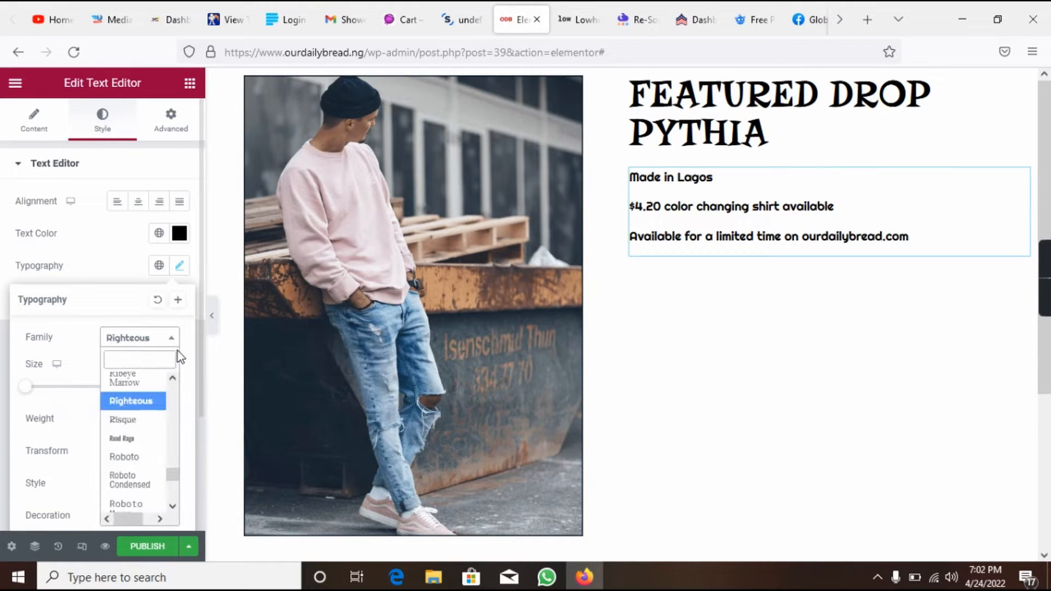
pyautogui.click(148, 426)
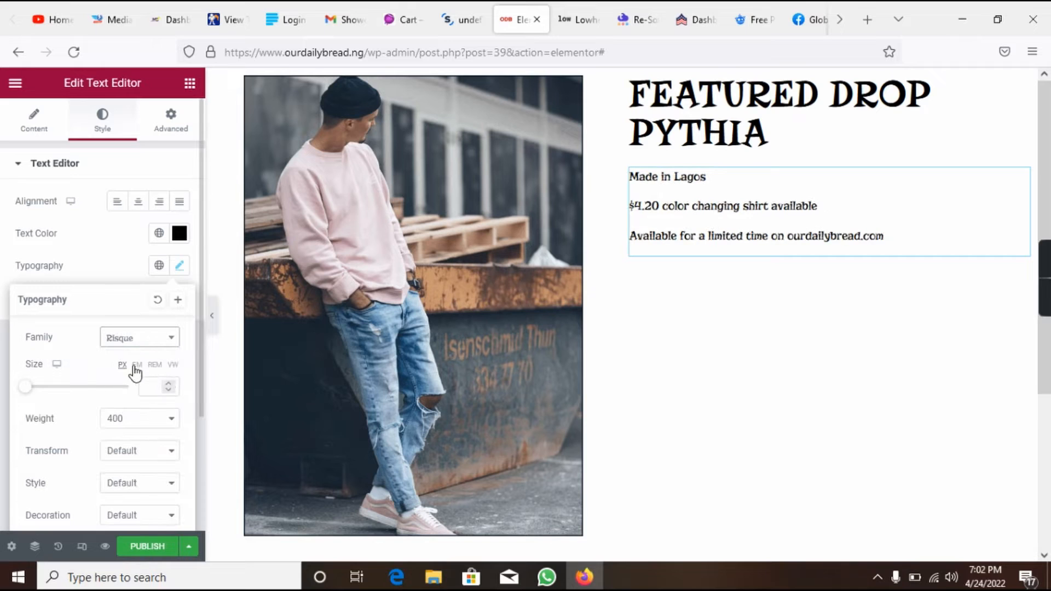
pyautogui.click(149, 340)
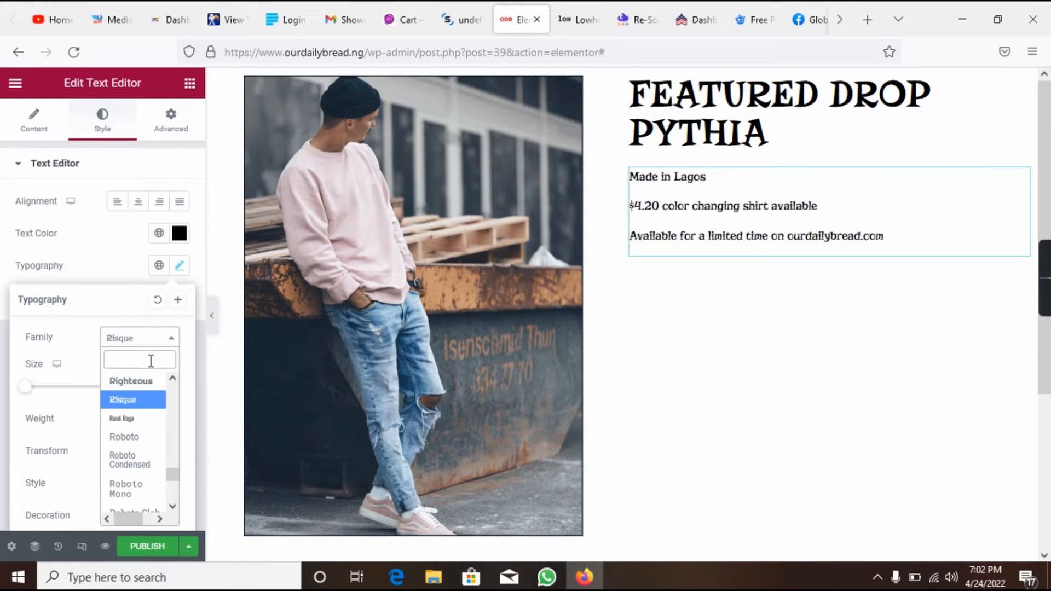
pyautogui.click(104, 258)
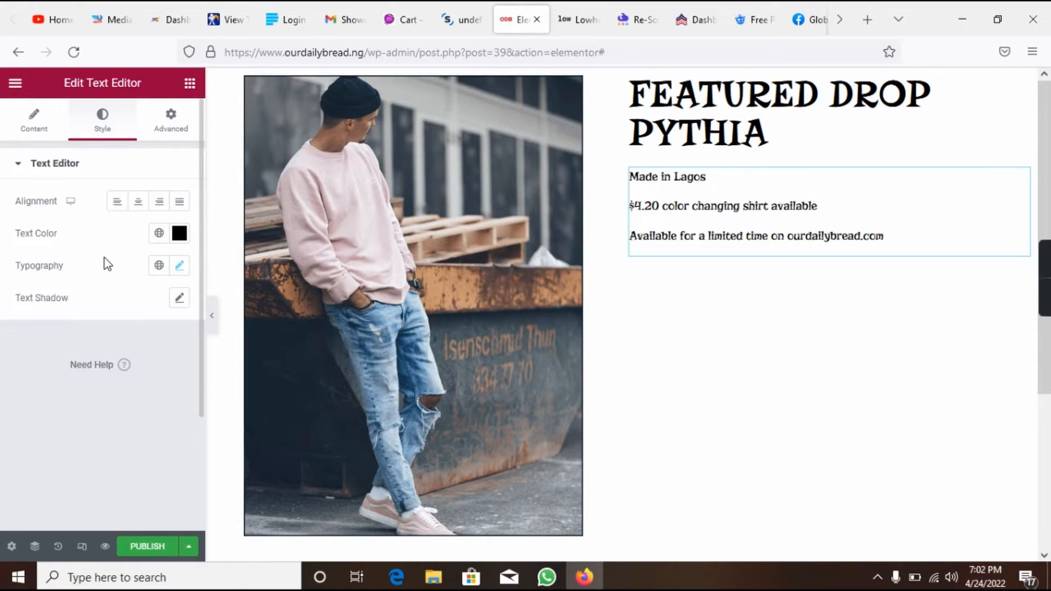
# - Set the description text's font weight to 100 and its font family to Poppins
pyautogui.click(179, 267)
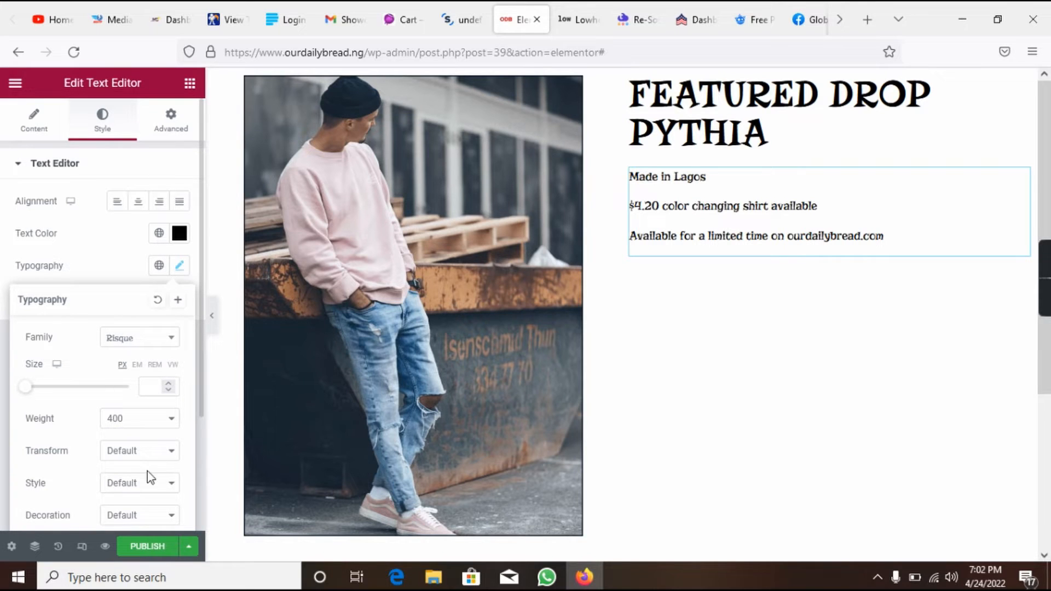
pyautogui.click(136, 421)
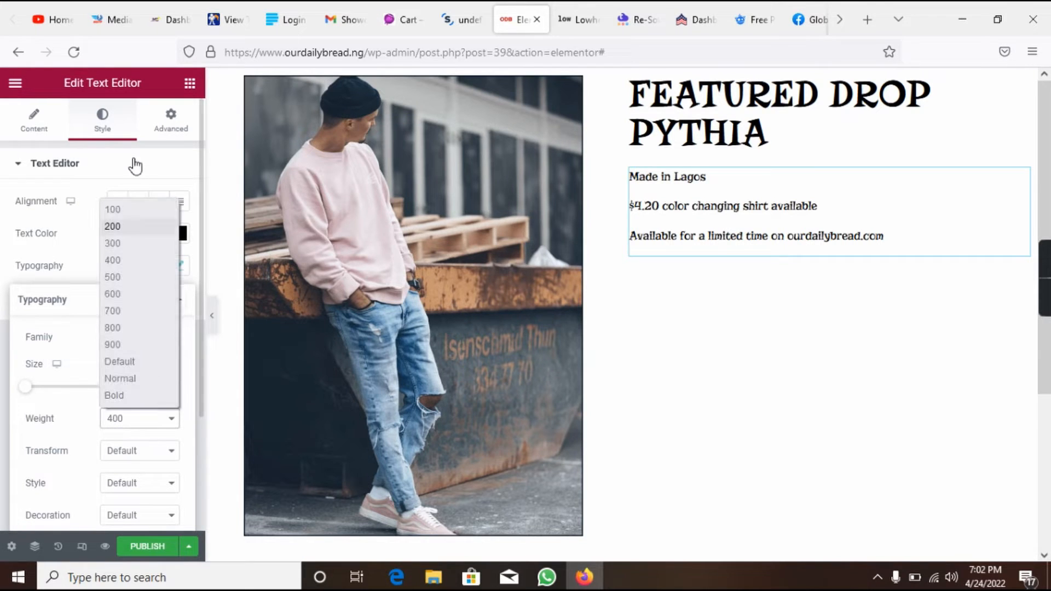
pyautogui.click(120, 212)
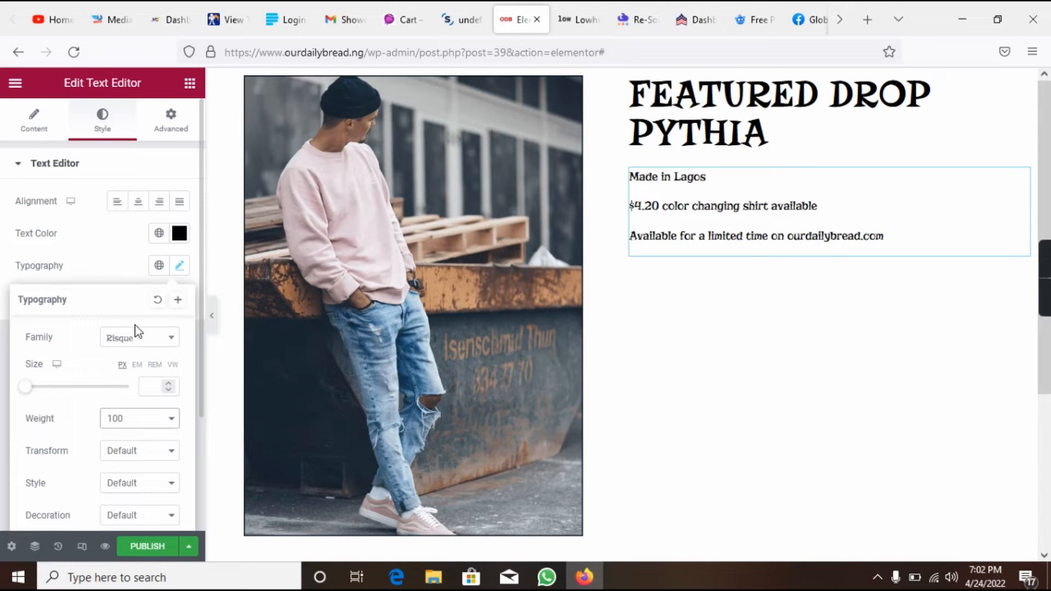
pyautogui.click(171, 338)
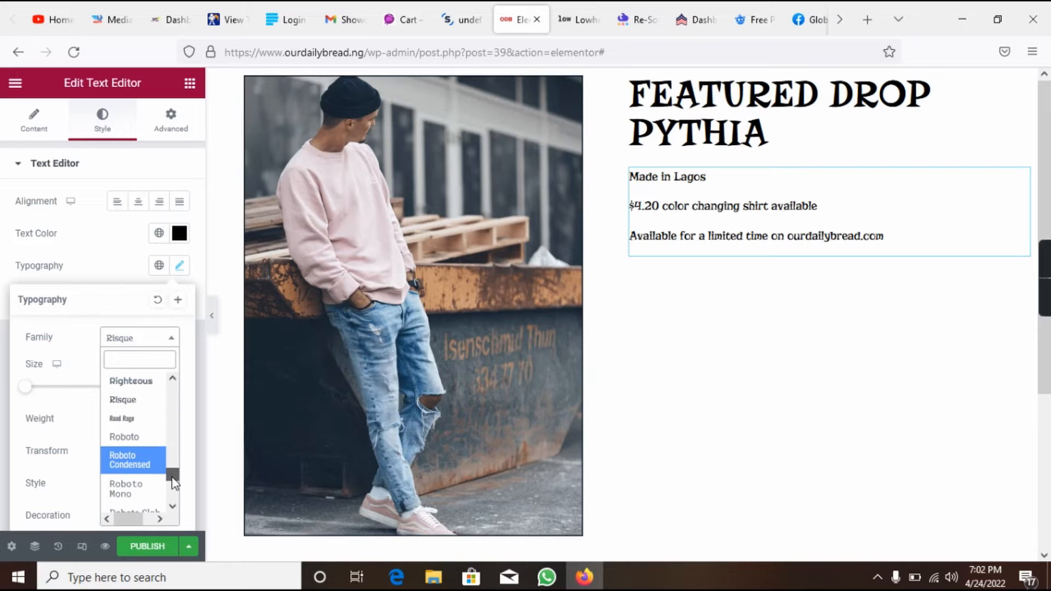
pyautogui.moveTo(172, 470); pyautogui.dragTo(172, 491)
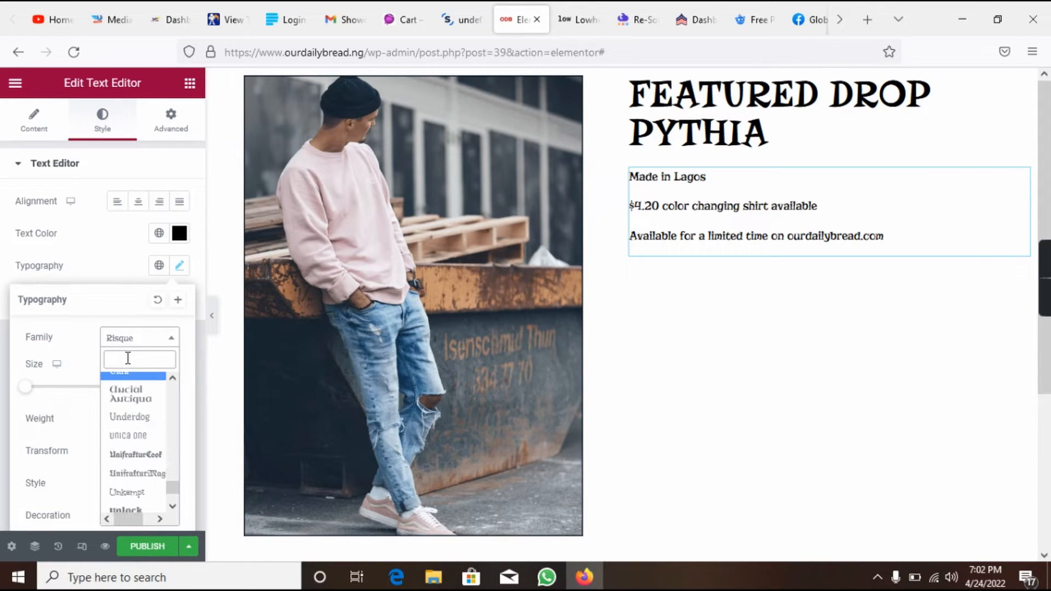
pyautogui.write('pop')
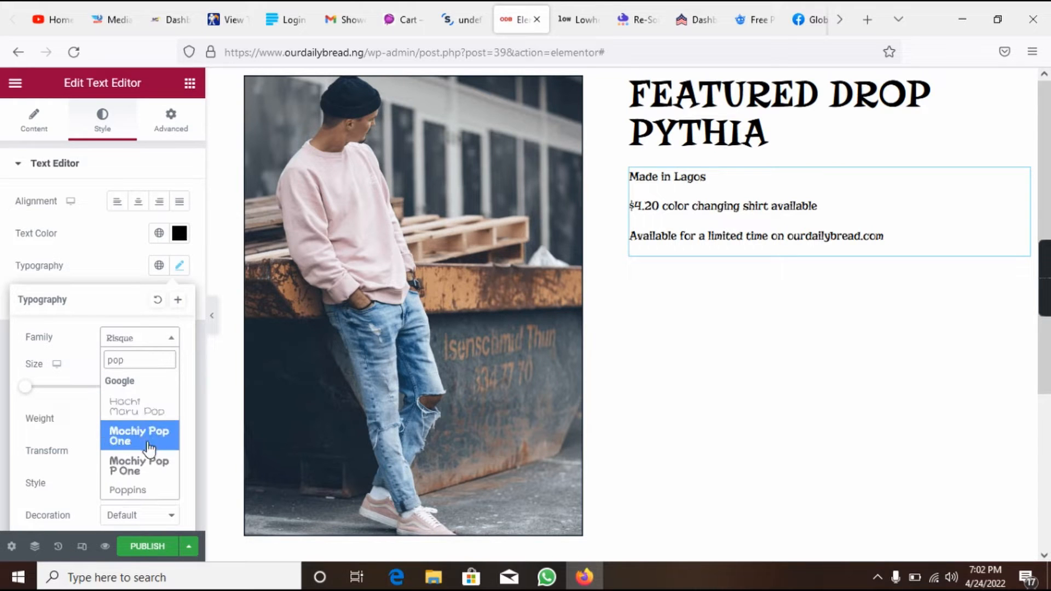
pyautogui.click(145, 489)
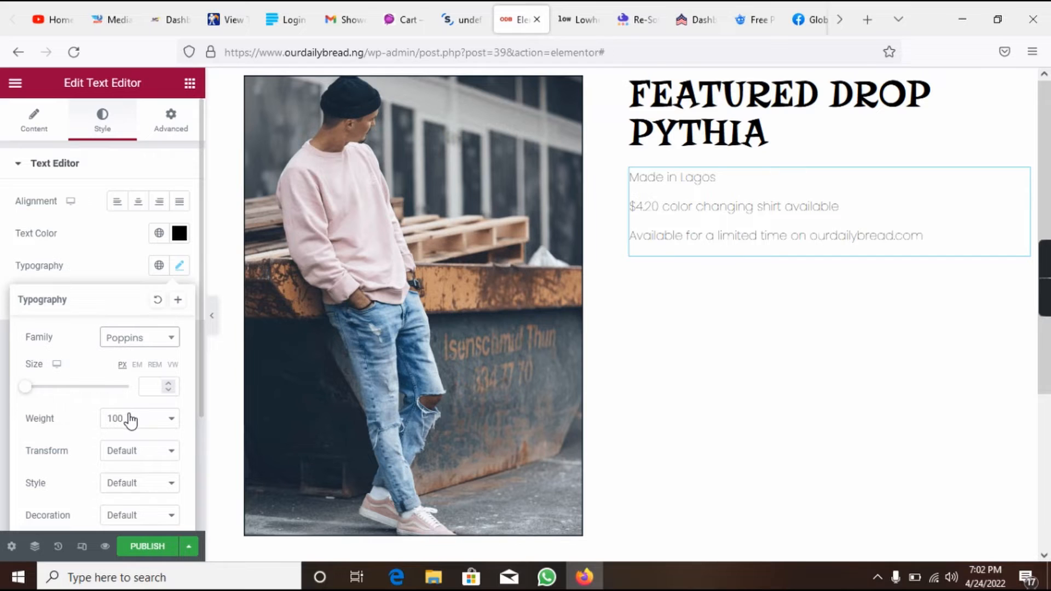
# - Try font weights 800 and 300 on the description text and settle on 400
pyautogui.moveTo(722, 181); pyautogui.dragTo(840, 227)
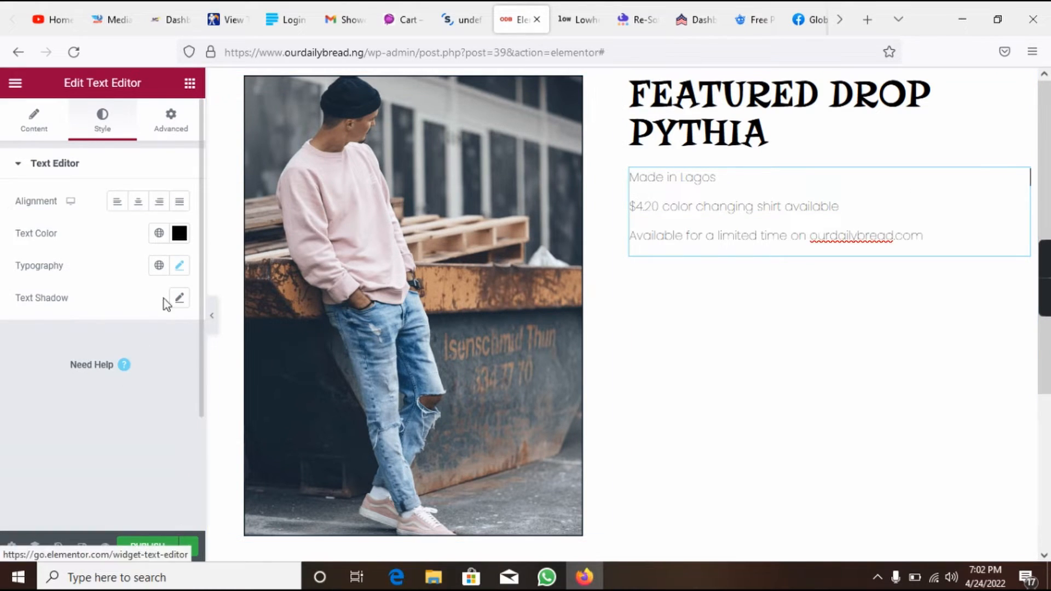
pyautogui.click(181, 267)
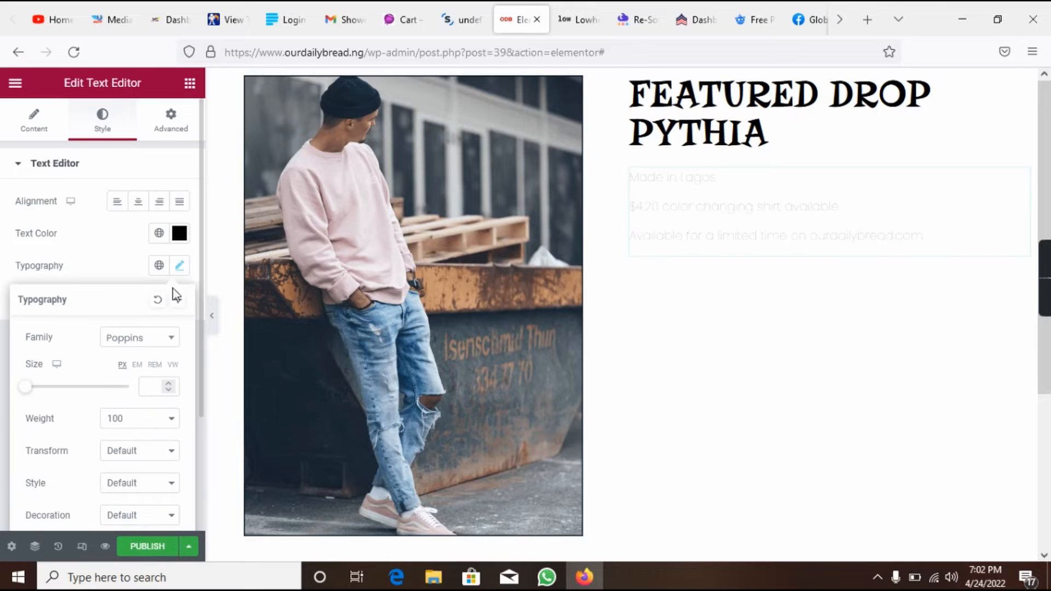
pyautogui.click(134, 423)
pyautogui.click(126, 258)
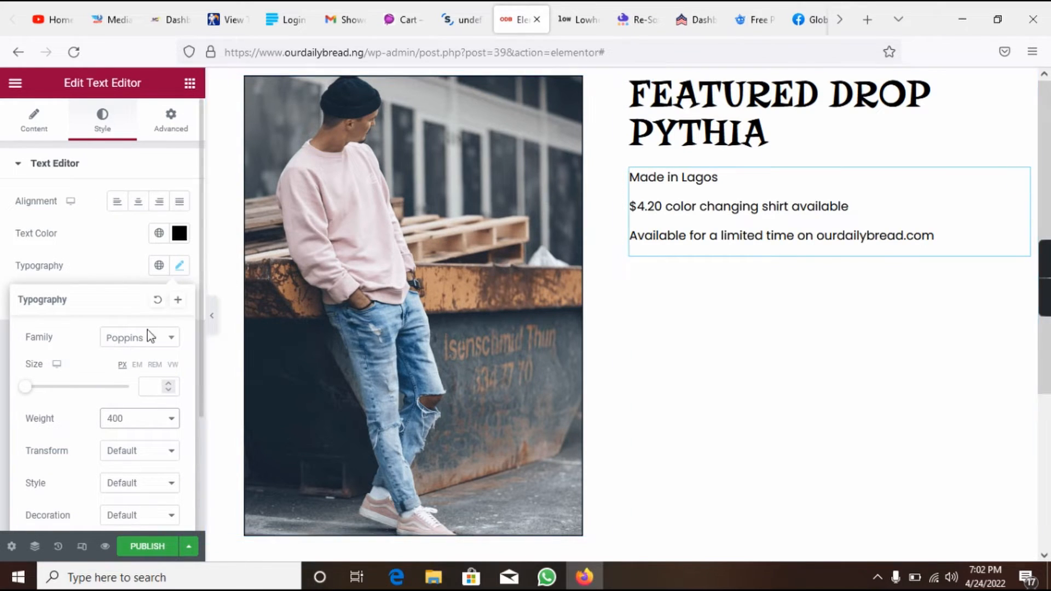
pyautogui.click(137, 421)
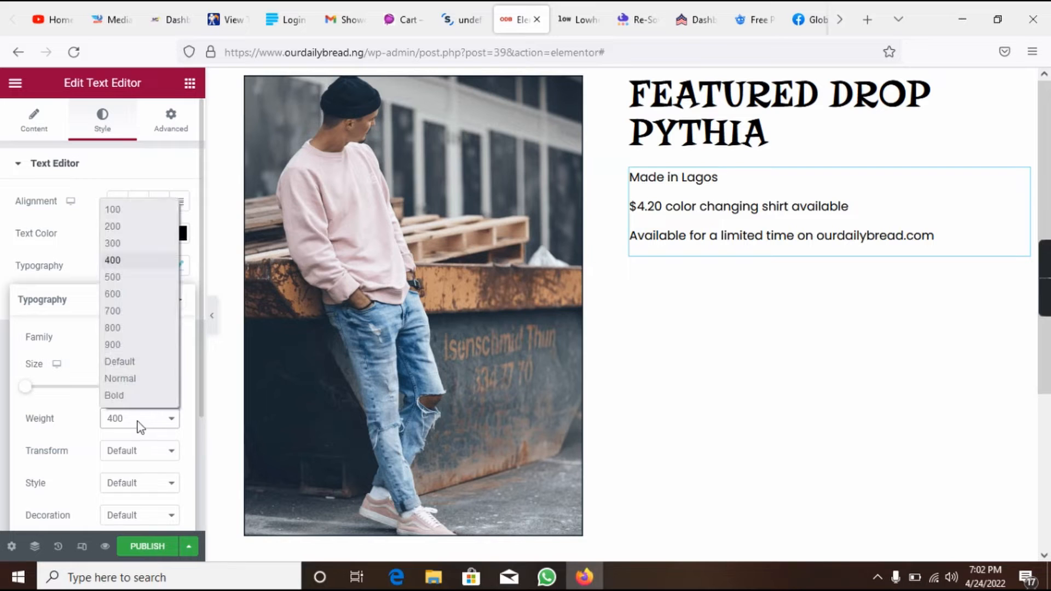
pyautogui.click(130, 329)
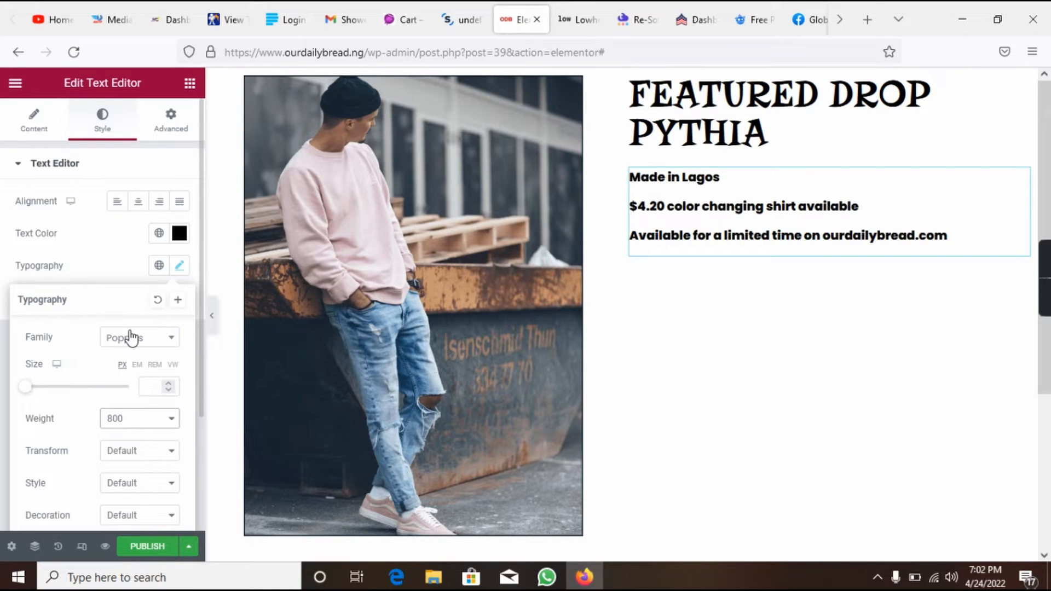
pyautogui.click(126, 433)
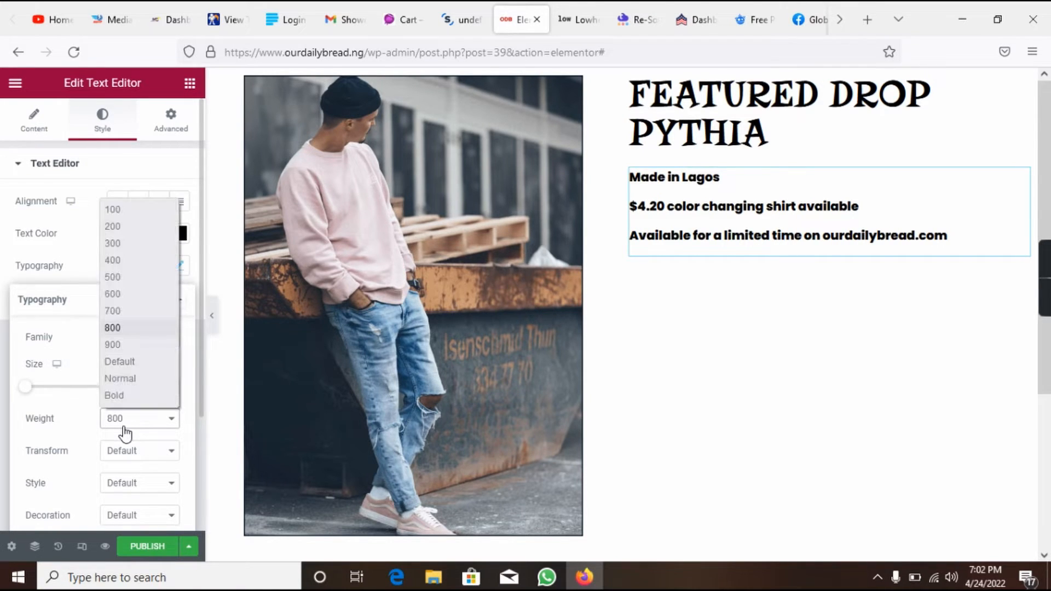
pyautogui.click(135, 245)
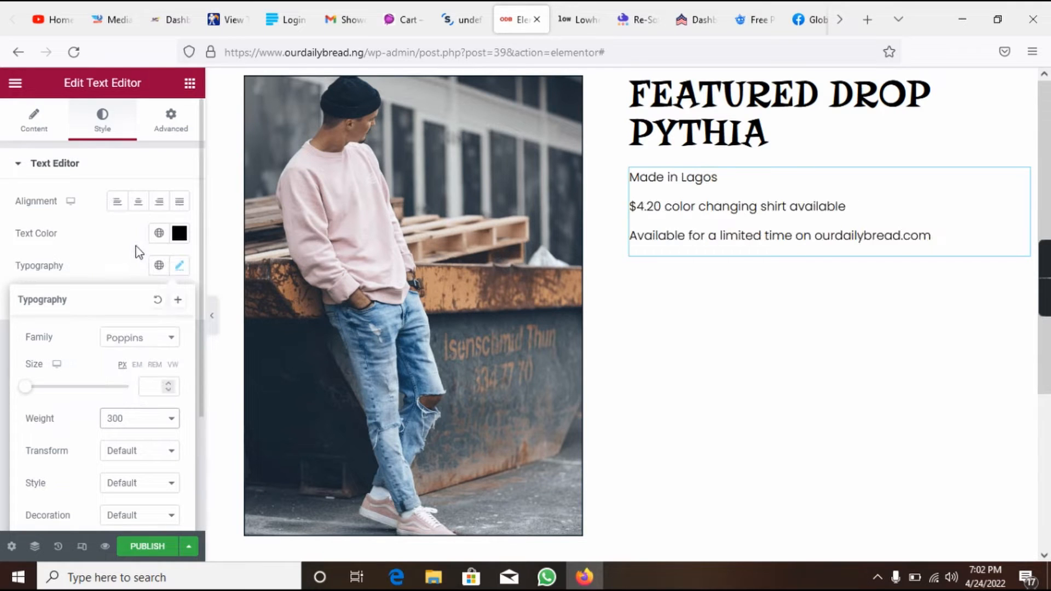
pyautogui.click(136, 420)
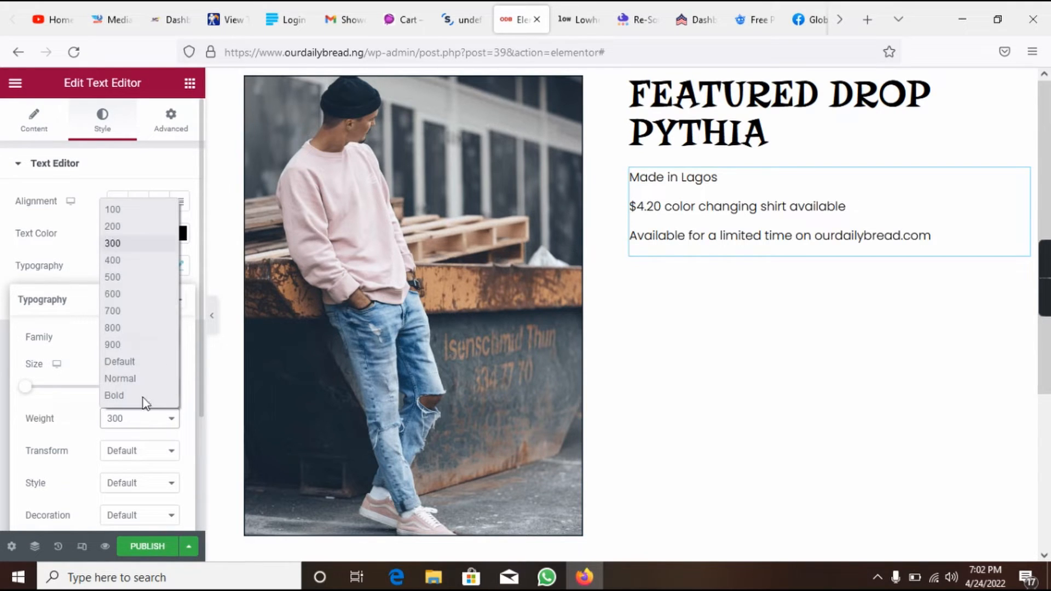
pyautogui.click(148, 261)
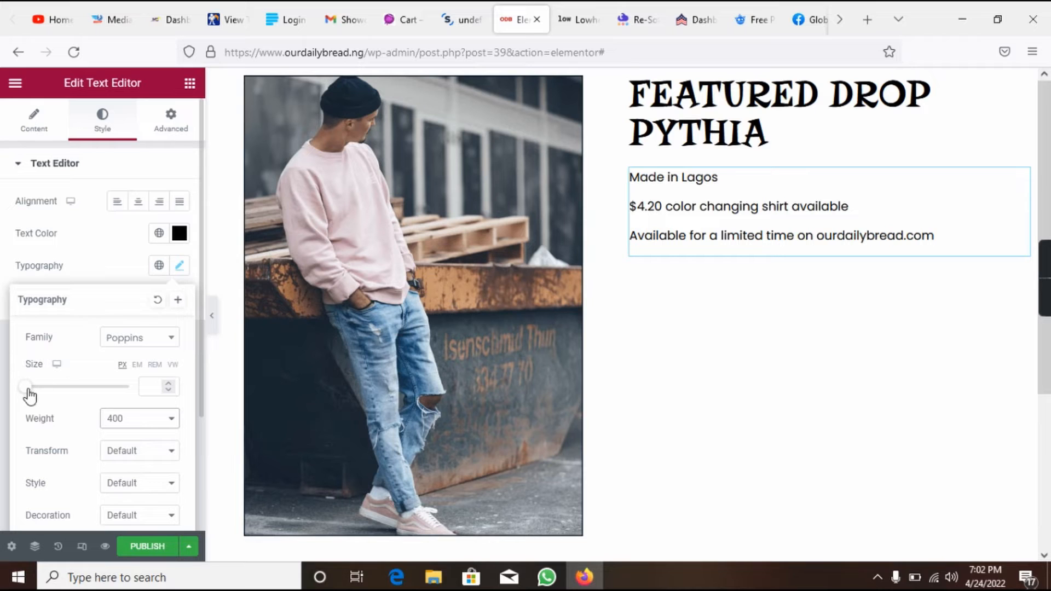
# - Set the description text's font size to 15 px
pyautogui.moveTo(28, 392); pyautogui.dragTo(37, 391)
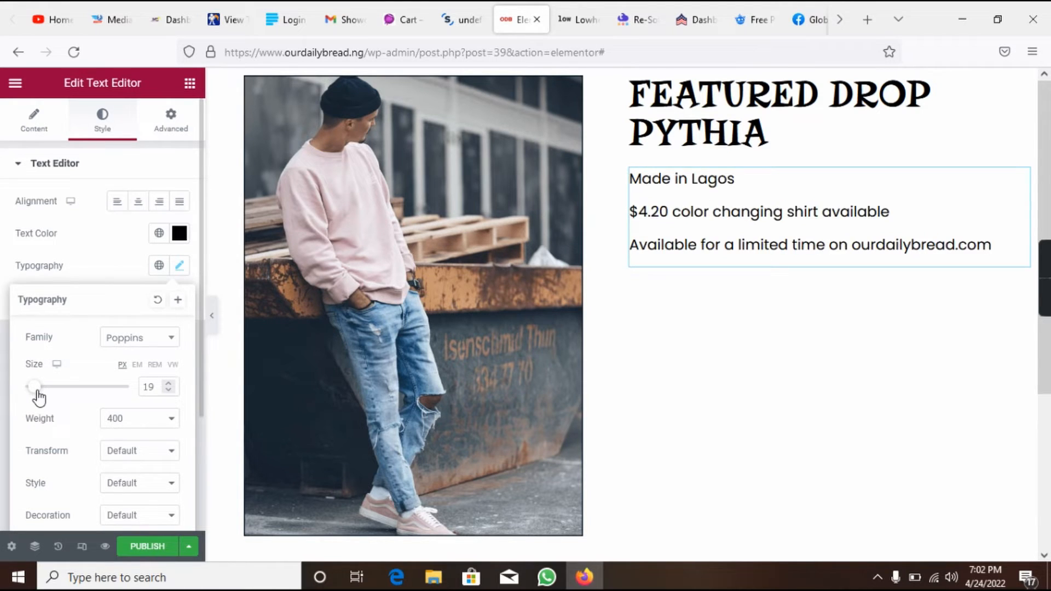
pyautogui.click(168, 390)
pyautogui.click(169, 390)
pyautogui.click(169, 390)
pyautogui.click(169, 390)
pyautogui.click(169, 390)
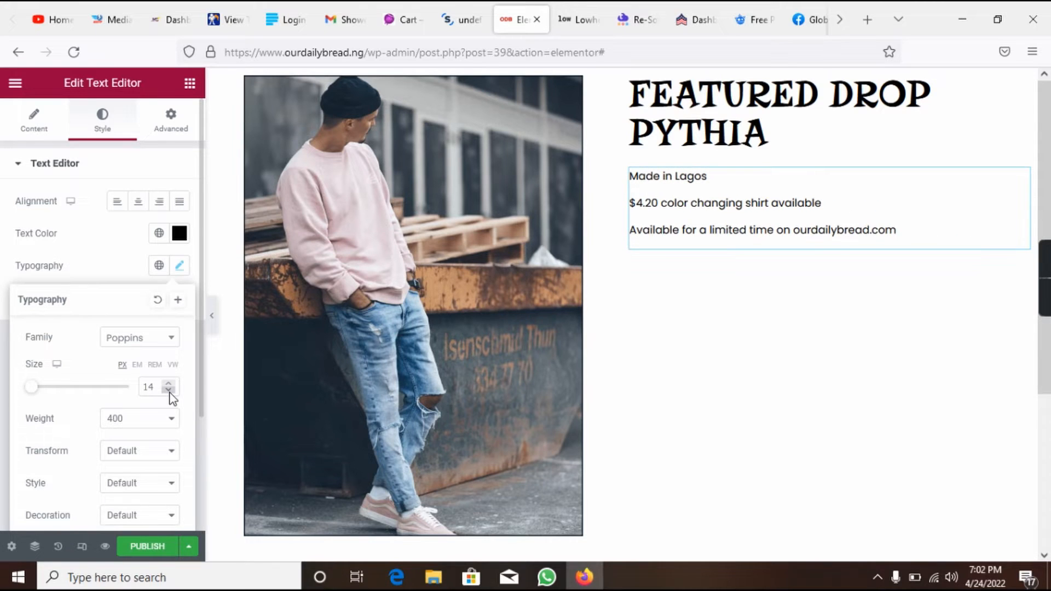
pyautogui.click(169, 383)
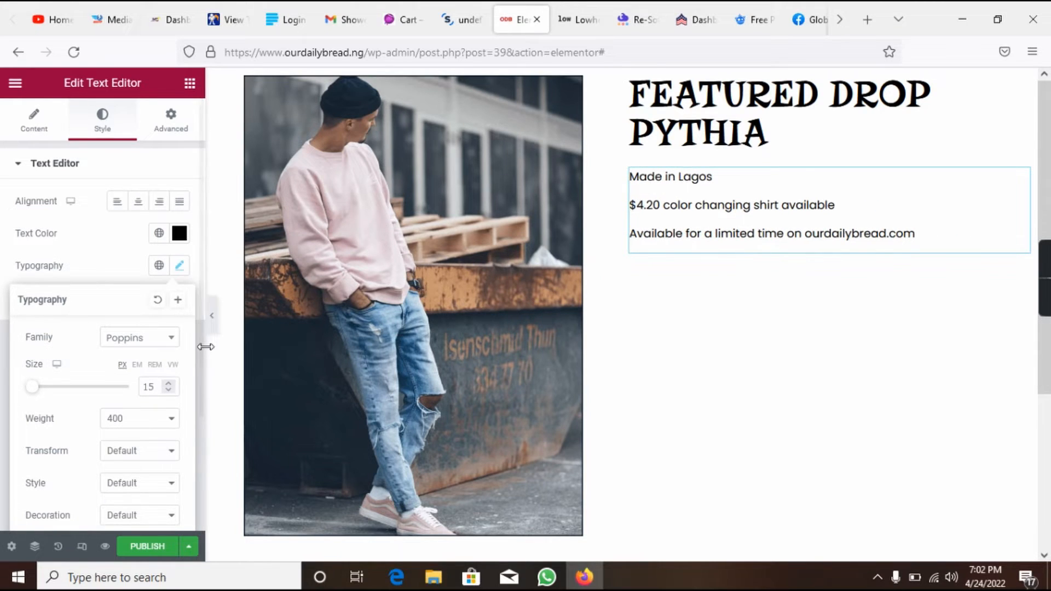
pyautogui.click(110, 265)
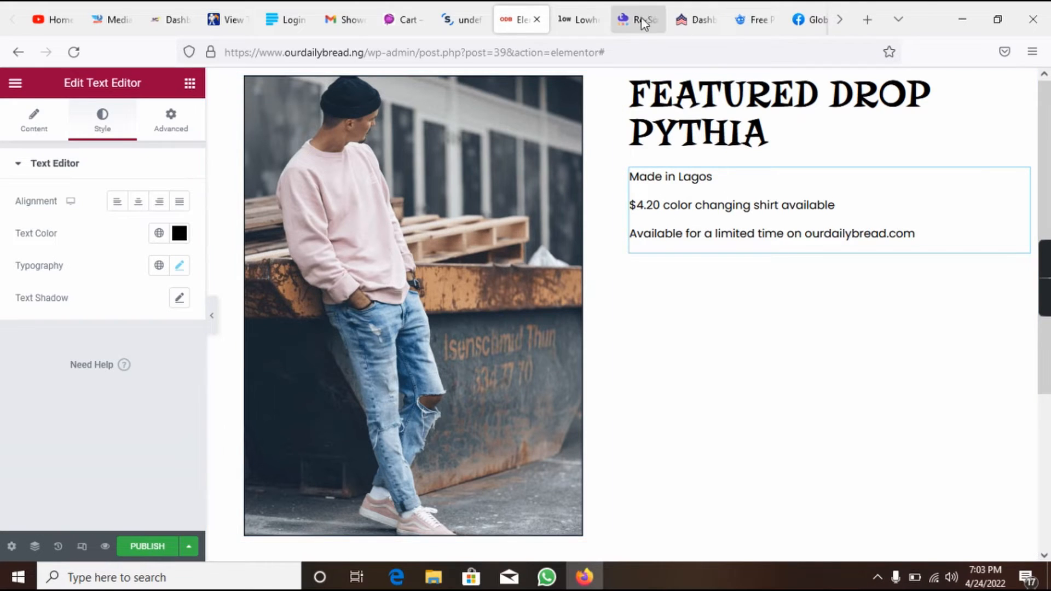
# - Check the Featured Drop button on lowheads.com and add a Button widget below the description text
pyautogui.click(593, 32)
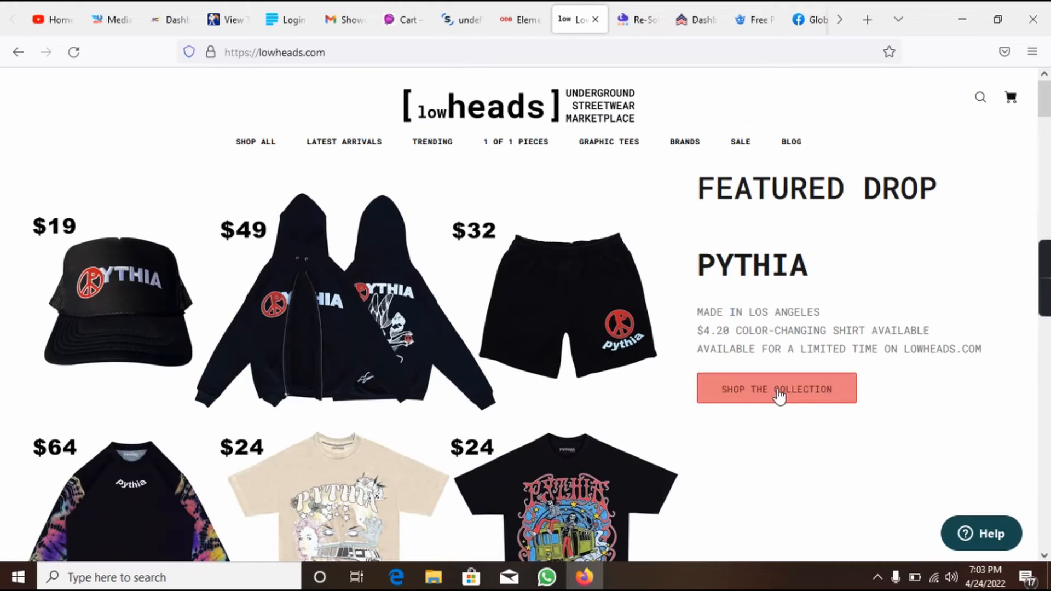
pyautogui.click(521, 23)
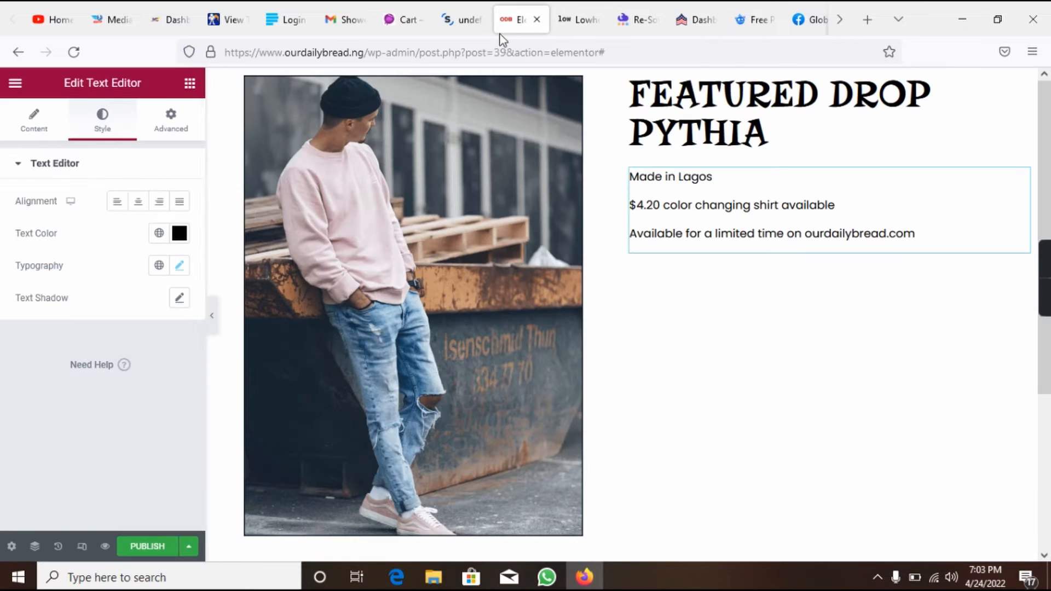
pyautogui.click(189, 84)
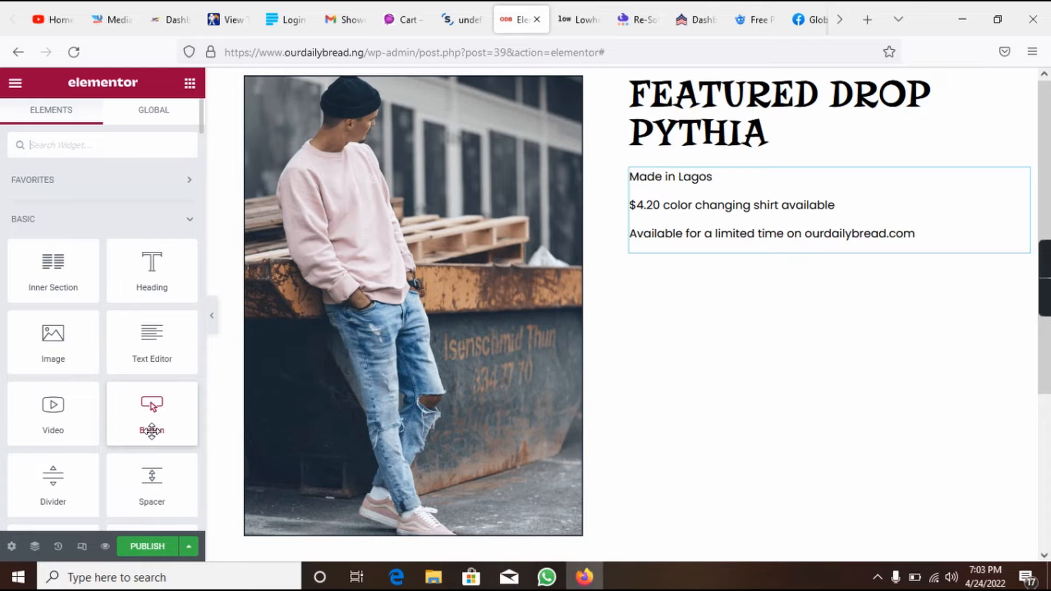
pyautogui.moveTo(152, 431); pyautogui.dragTo(681, 290)
pyautogui.moveTo(143, 416); pyautogui.dragTo(801, 236)
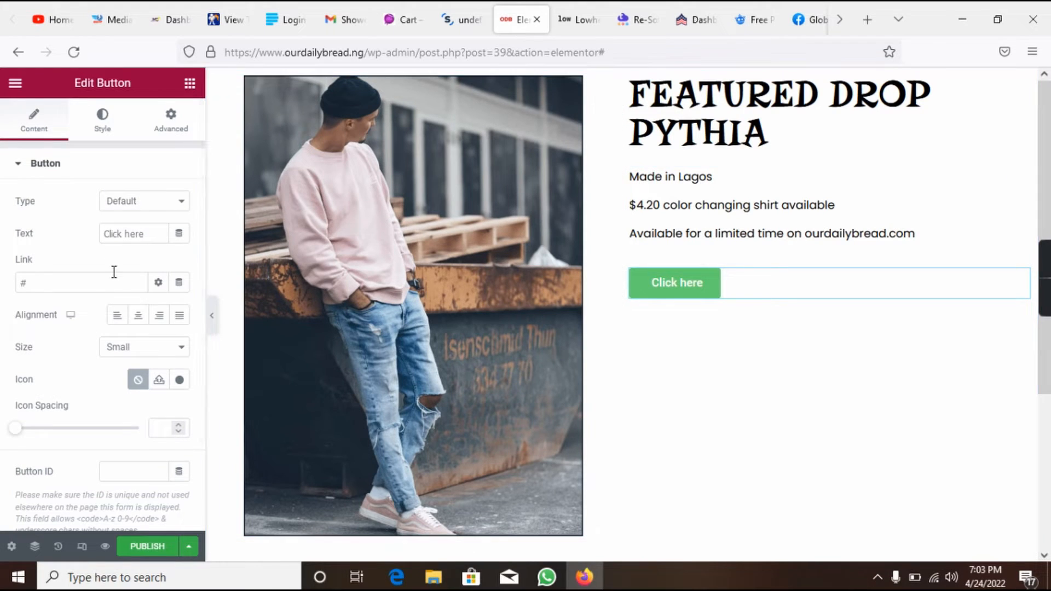
pyautogui.click(101, 137)
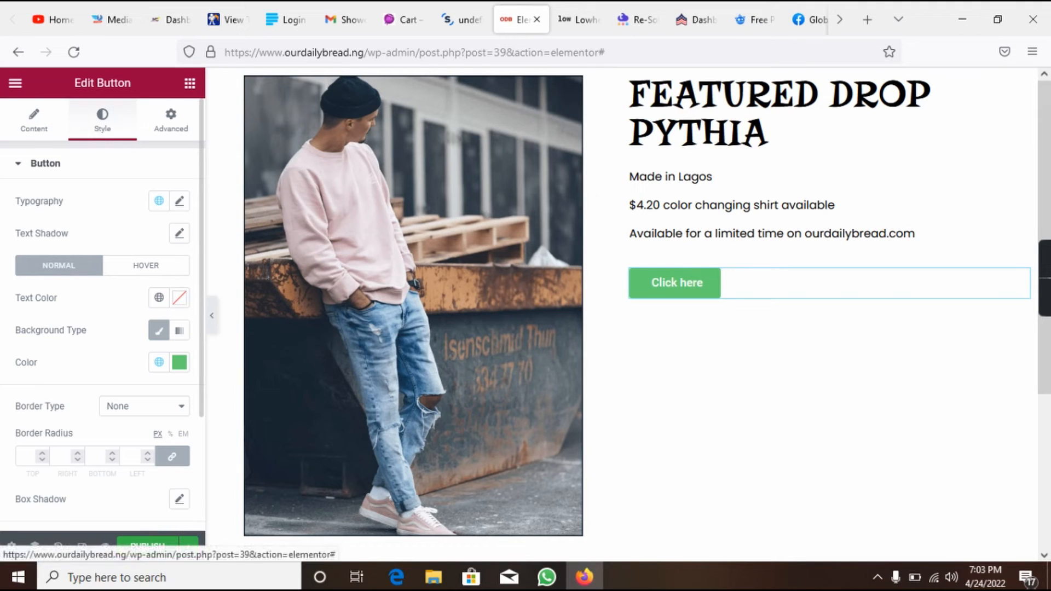
pyautogui.click(53, 125)
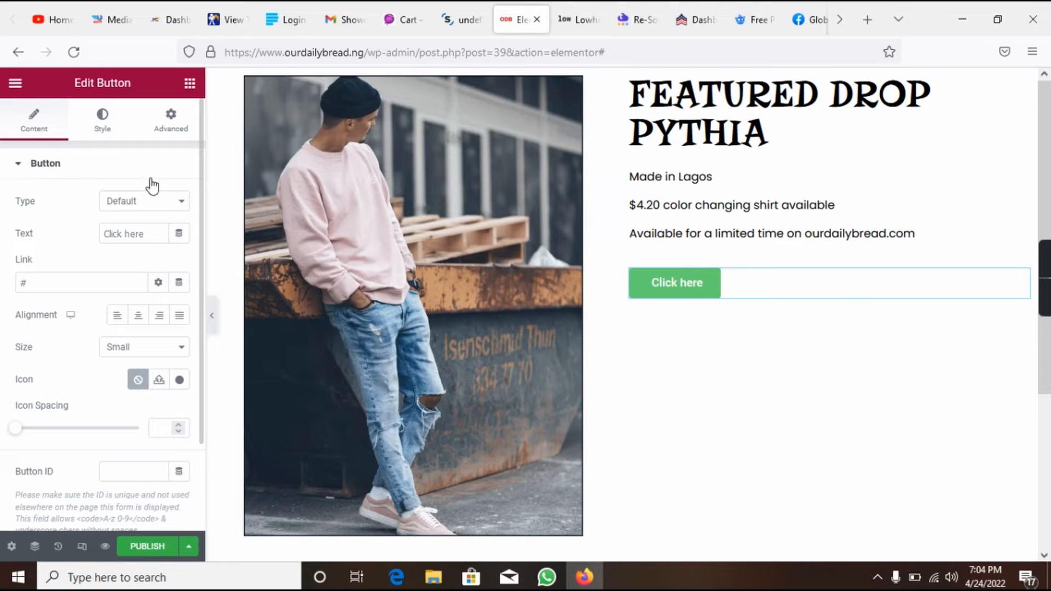
pyautogui.click(103, 113)
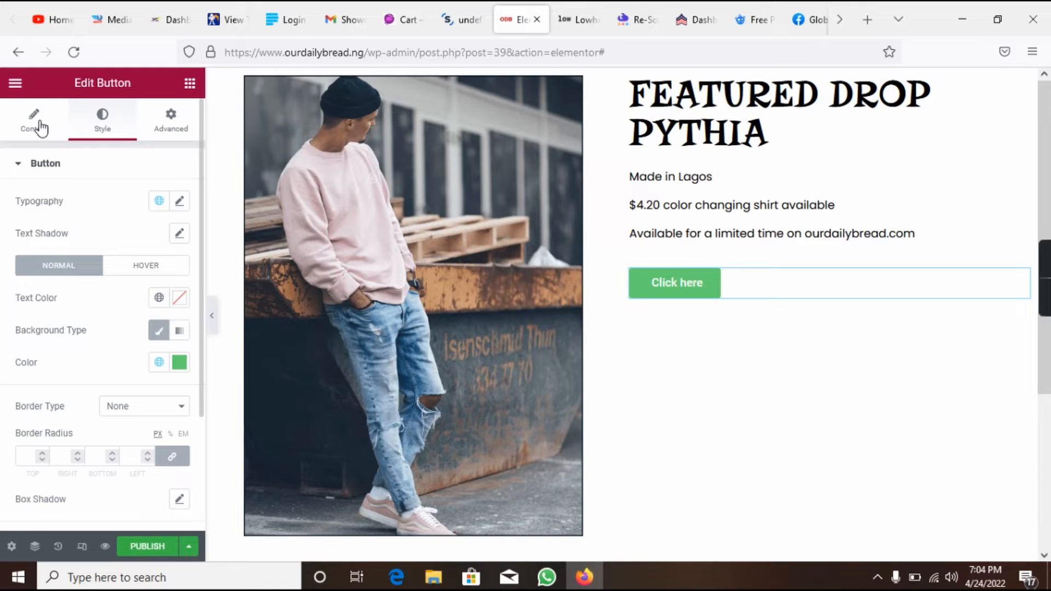
pyautogui.click(40, 125)
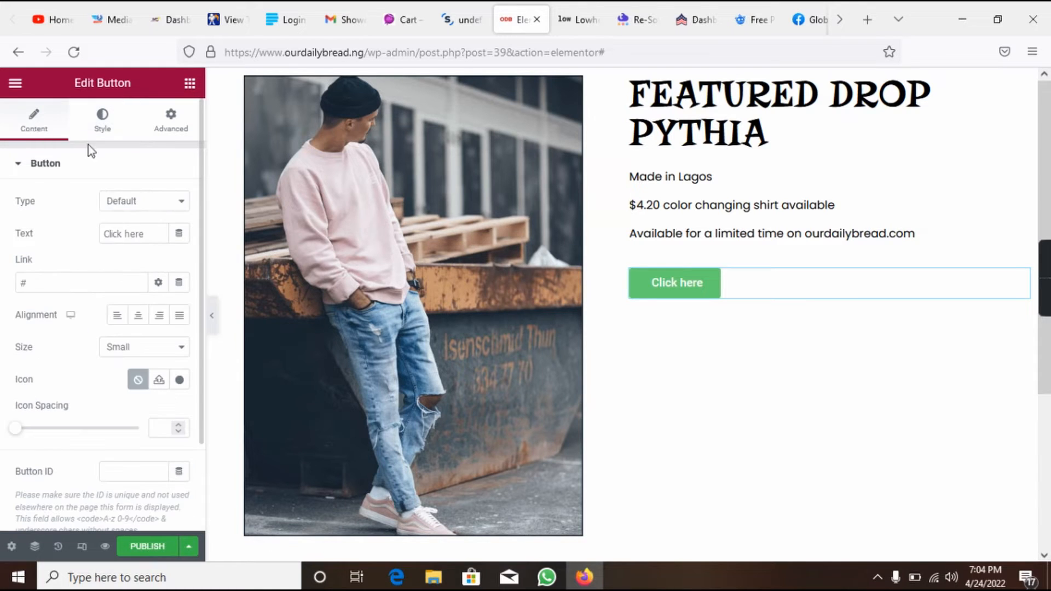
pyautogui.click(153, 205)
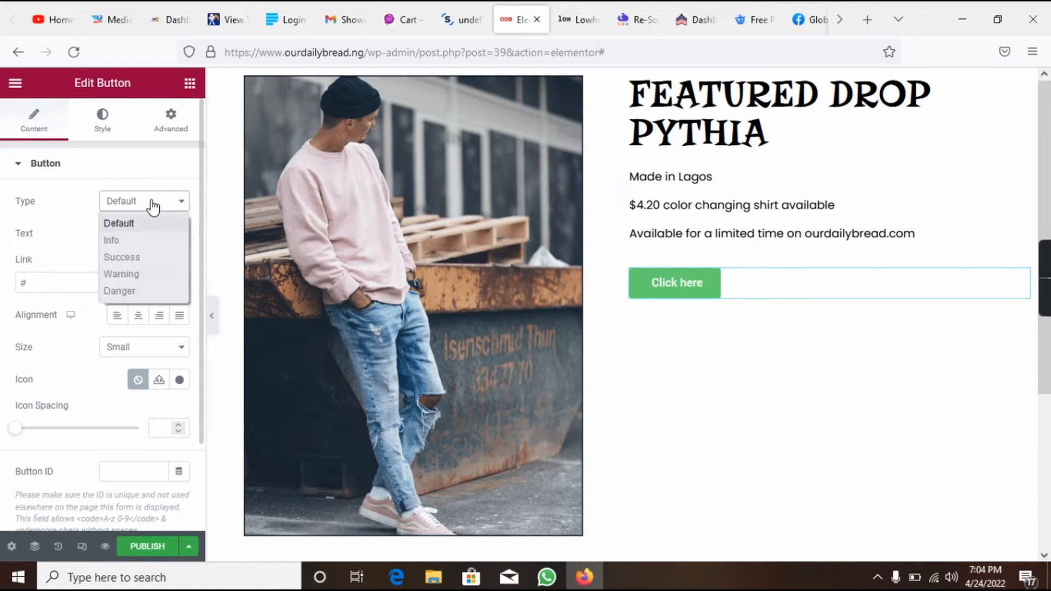
pyautogui.click(153, 205)
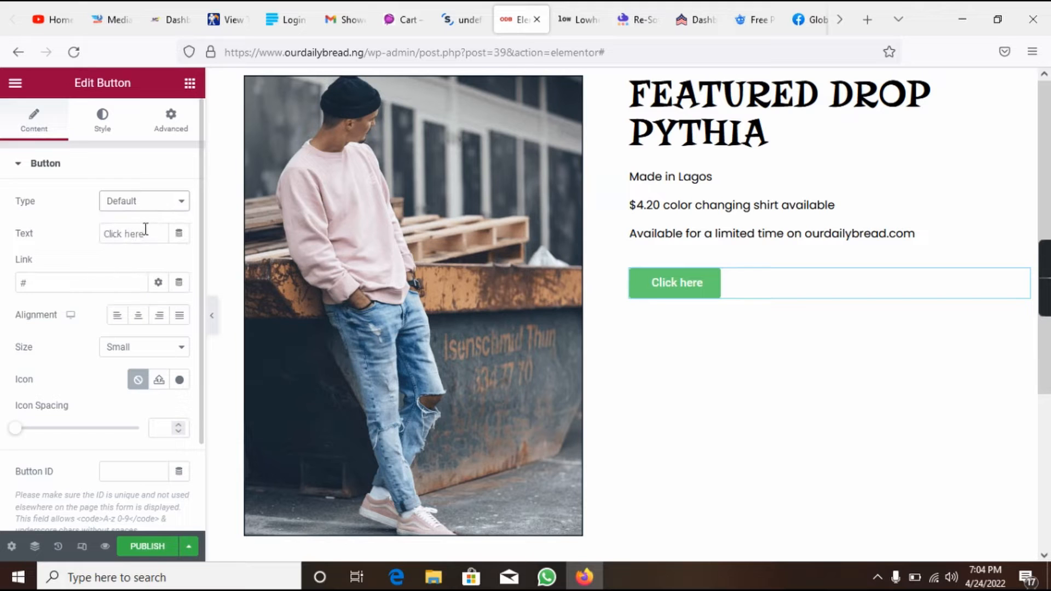
# - Check the button label on lowheads.com and set the new button's text to "SHOP THE COLLECTION"
pyautogui.click(570, 17)
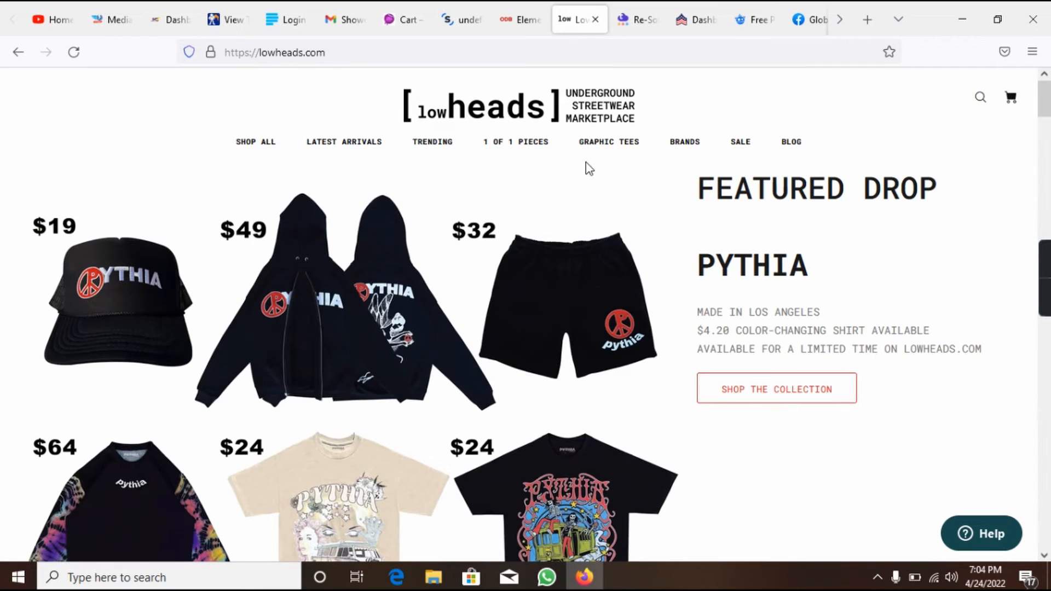
pyautogui.click(510, 6)
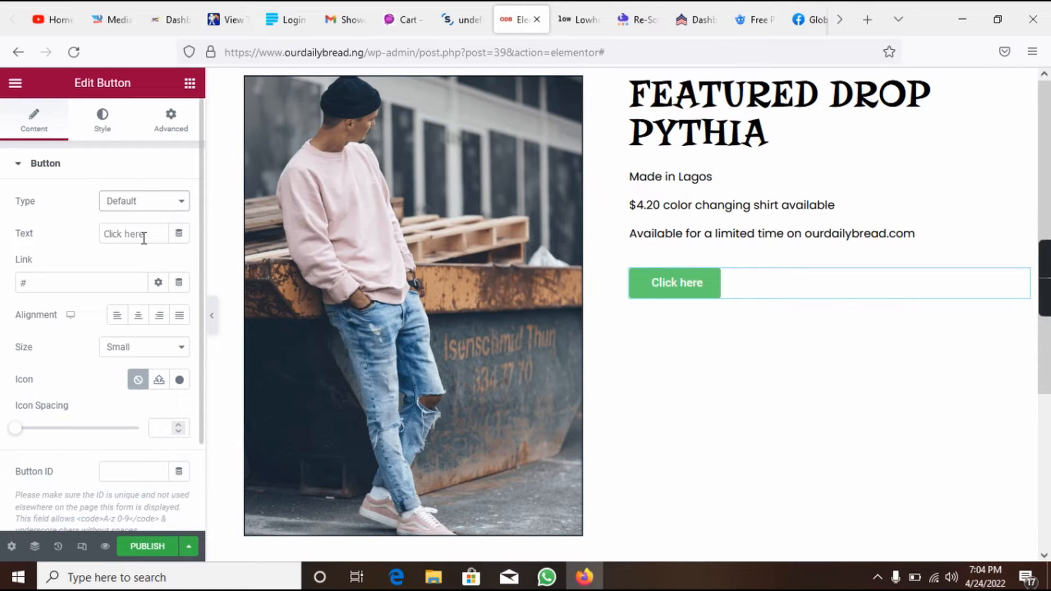
pyautogui.moveTo(144, 238); pyautogui.dragTo(77, 241)
pyautogui.write('SHOP ')
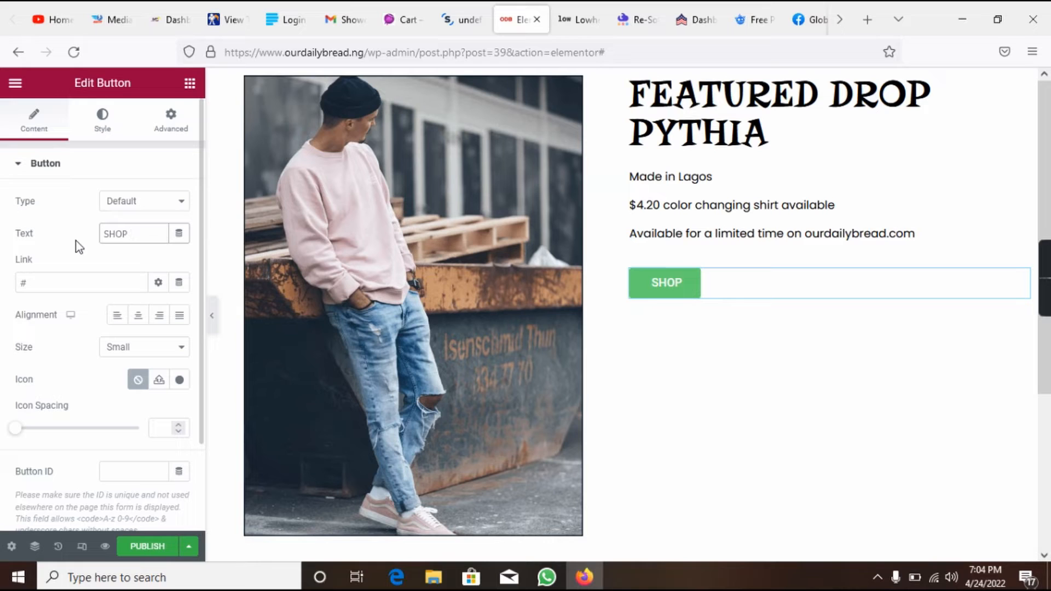
pyautogui.write('THE COLL')
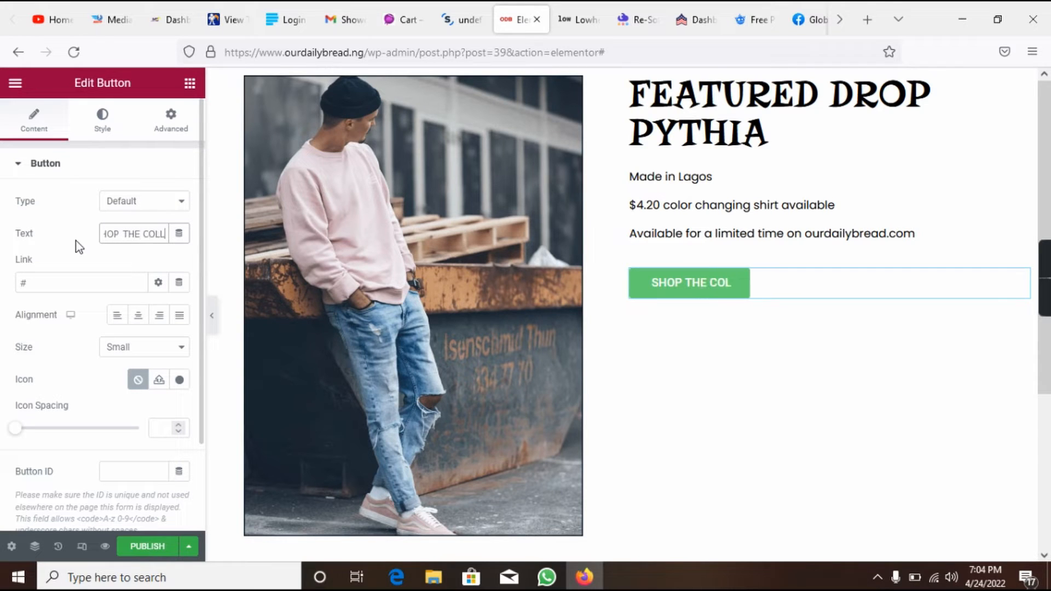
pyautogui.write('ECTIO')
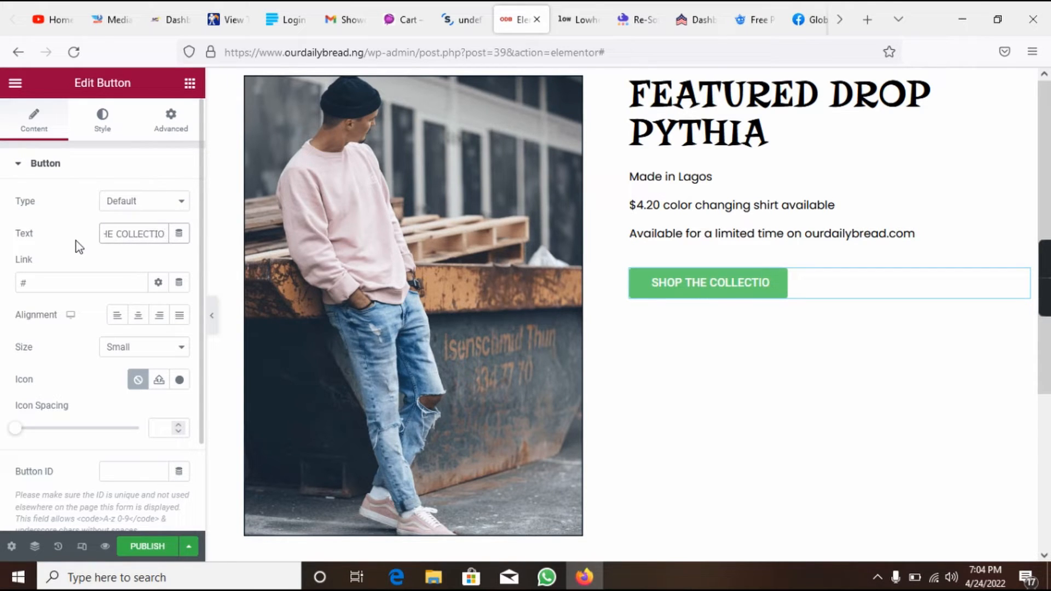
pyautogui.write('N')
# - Replace the button's placeholder link with the store's Shop page
pyautogui.click(70, 290)
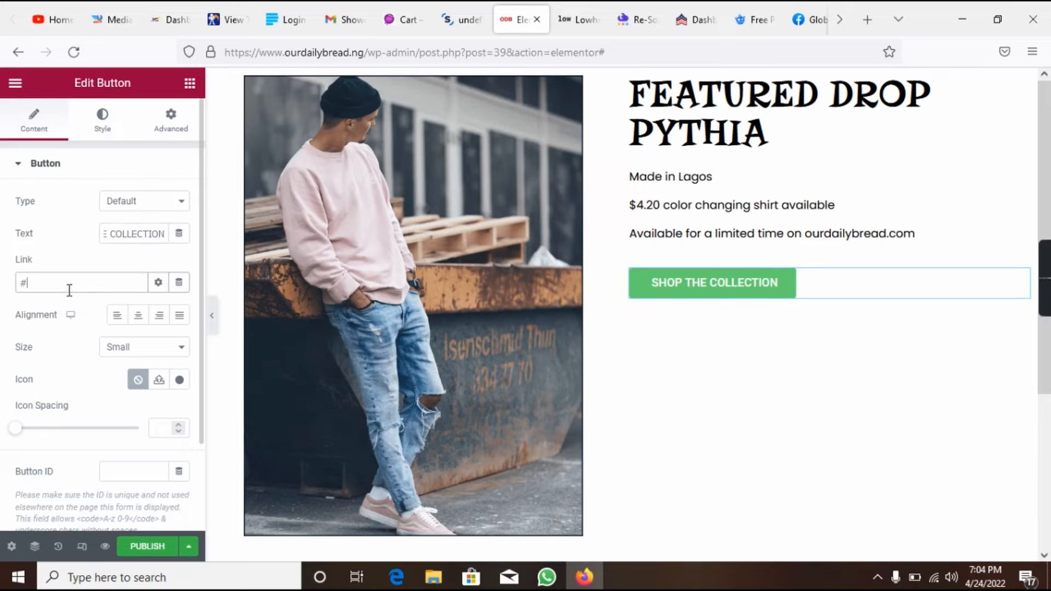
pyautogui.press('BackSpace')
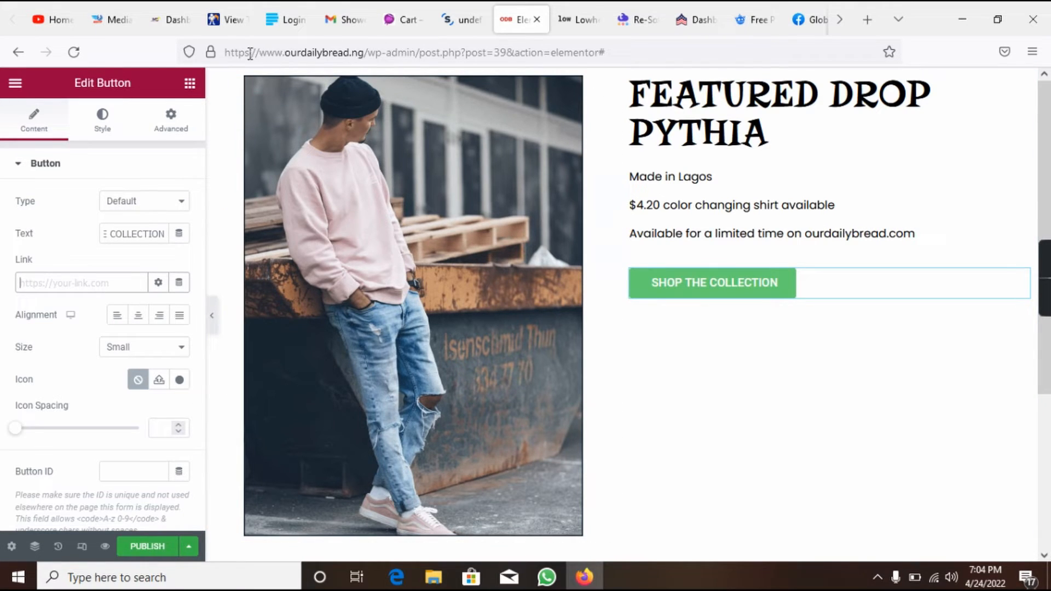
pyautogui.moveTo(229, 52); pyautogui.dragTo(605, 52)
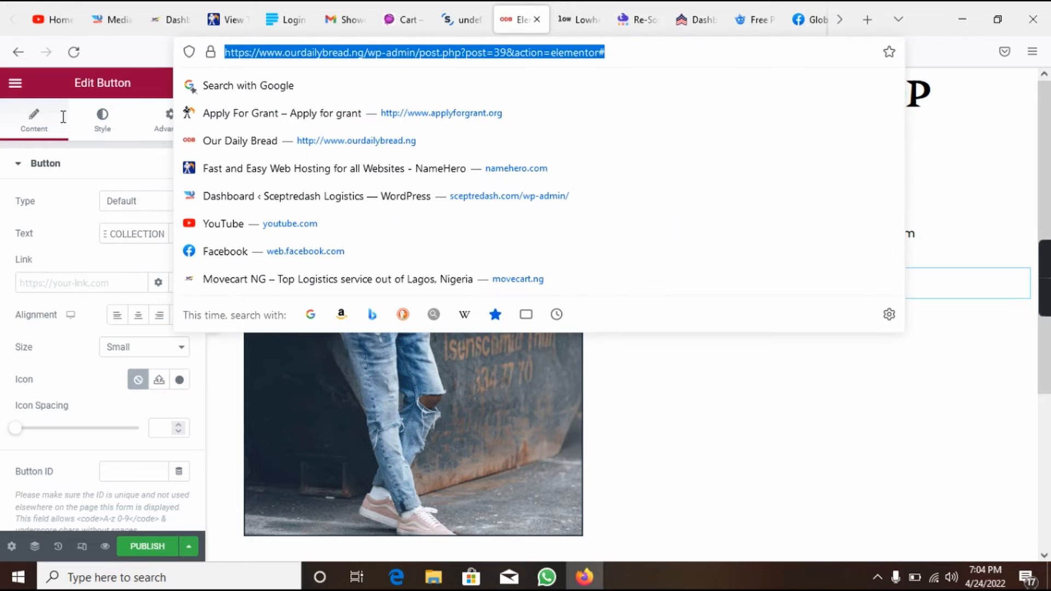
pyautogui.click(67, 289)
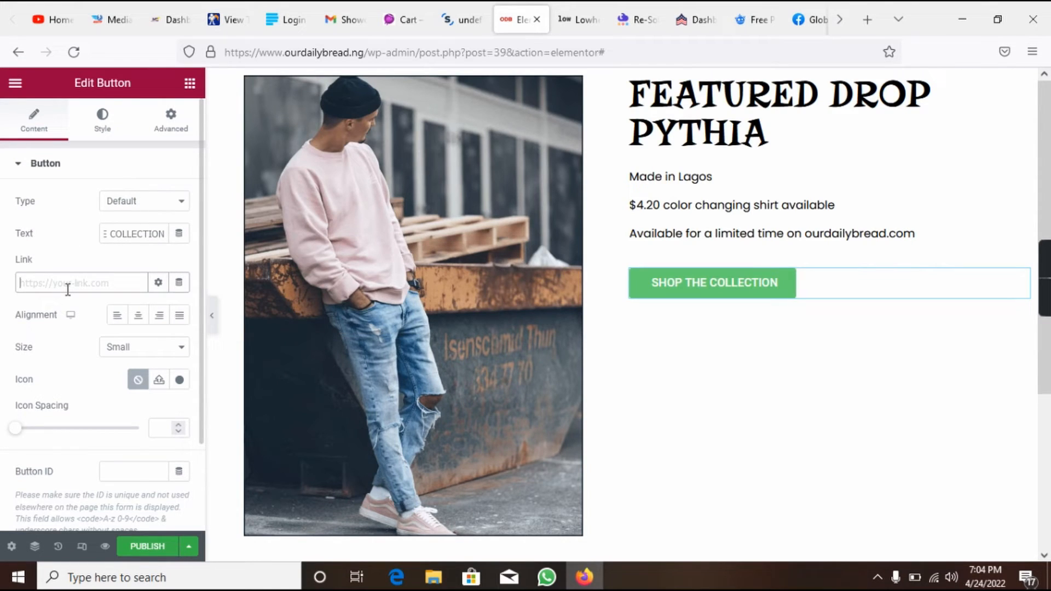
pyautogui.write('sho')
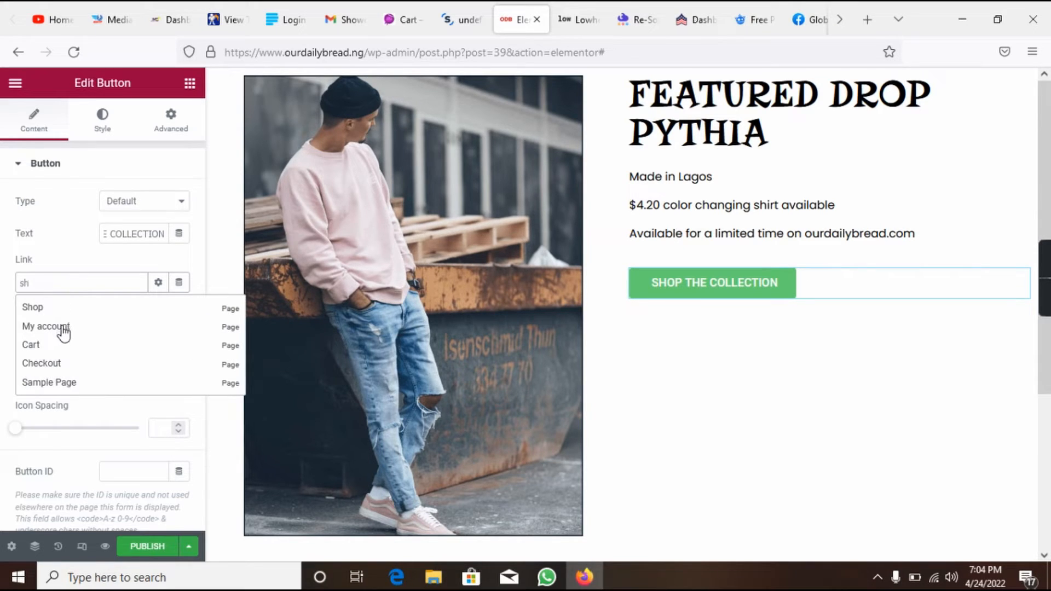
pyautogui.click(63, 309)
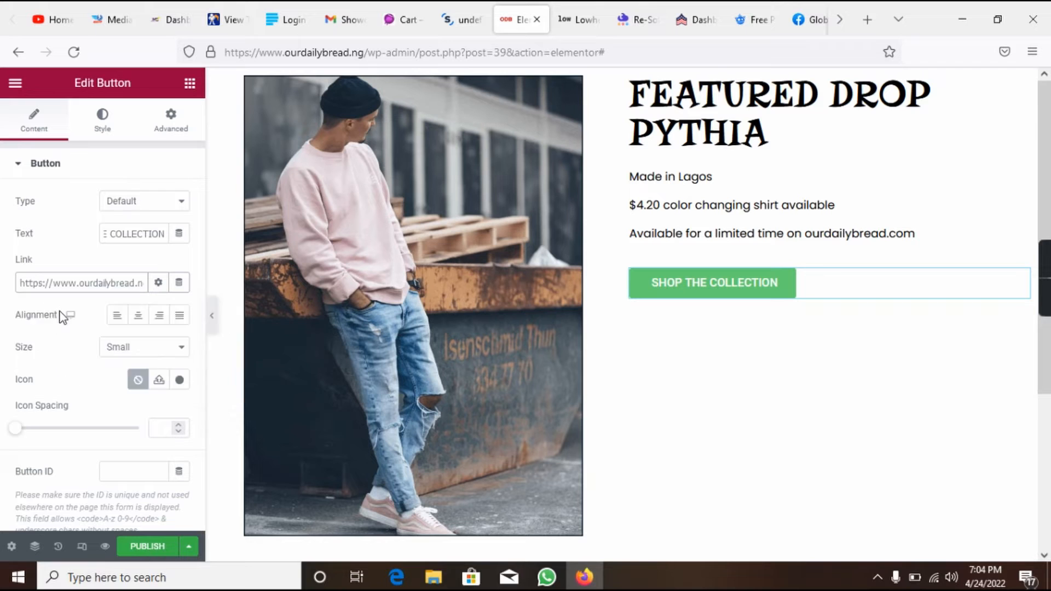
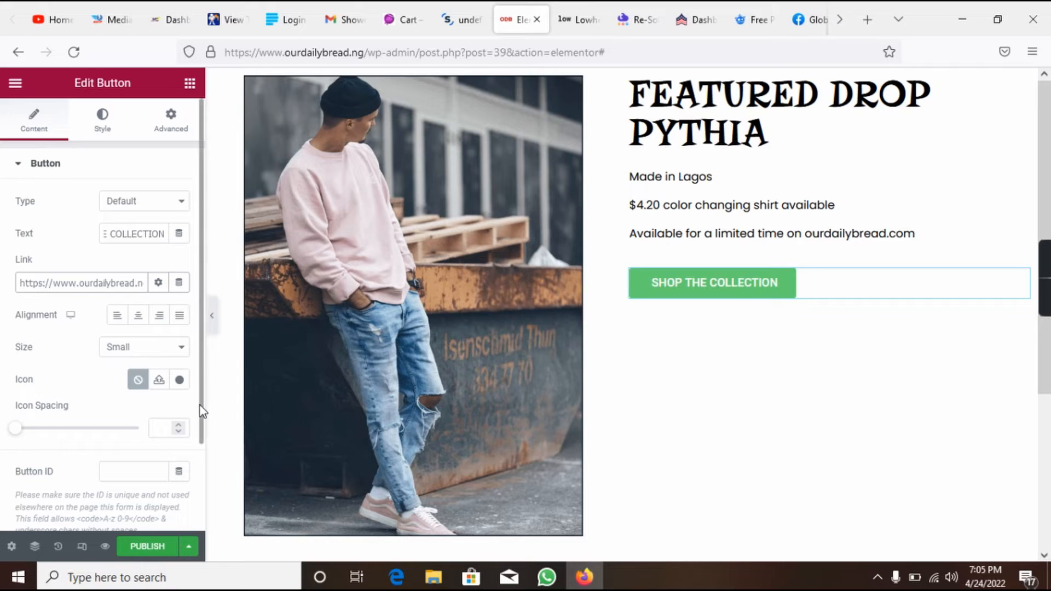
# - Set the button's size to Extra Small after trying Medium, and preview the page with the editing panel hidden
pyautogui.moveTo(199, 405); pyautogui.dragTo(201, 448)
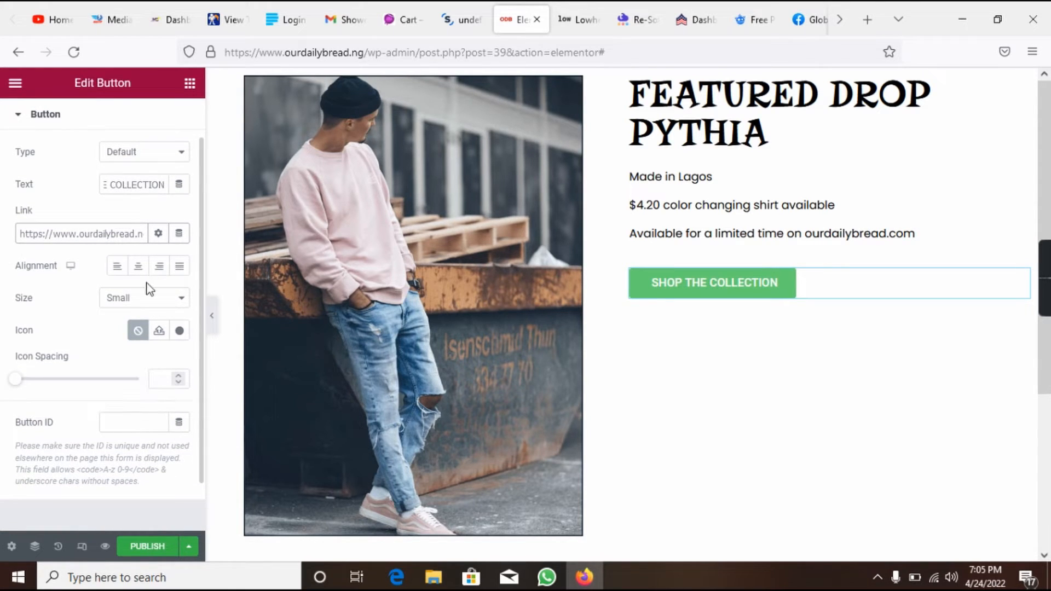
pyautogui.click(150, 306)
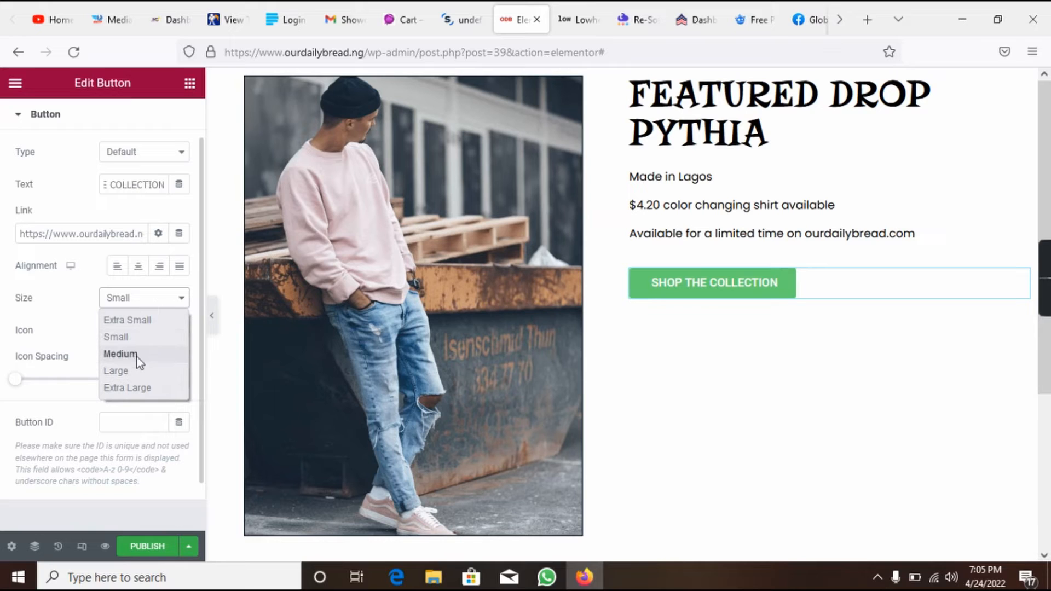
pyautogui.click(139, 357)
pyautogui.click(138, 304)
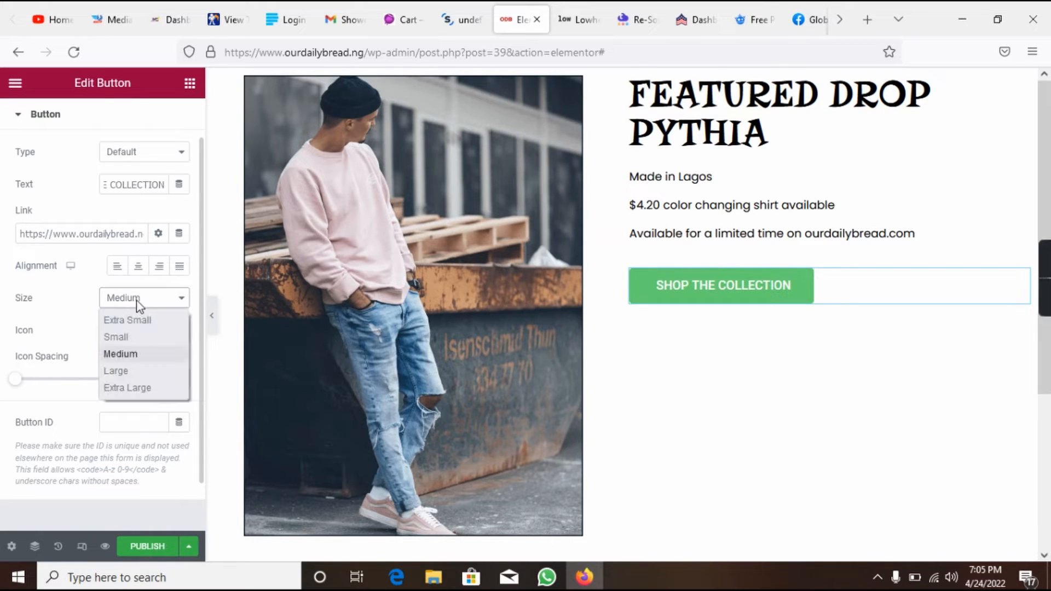
pyautogui.click(131, 317)
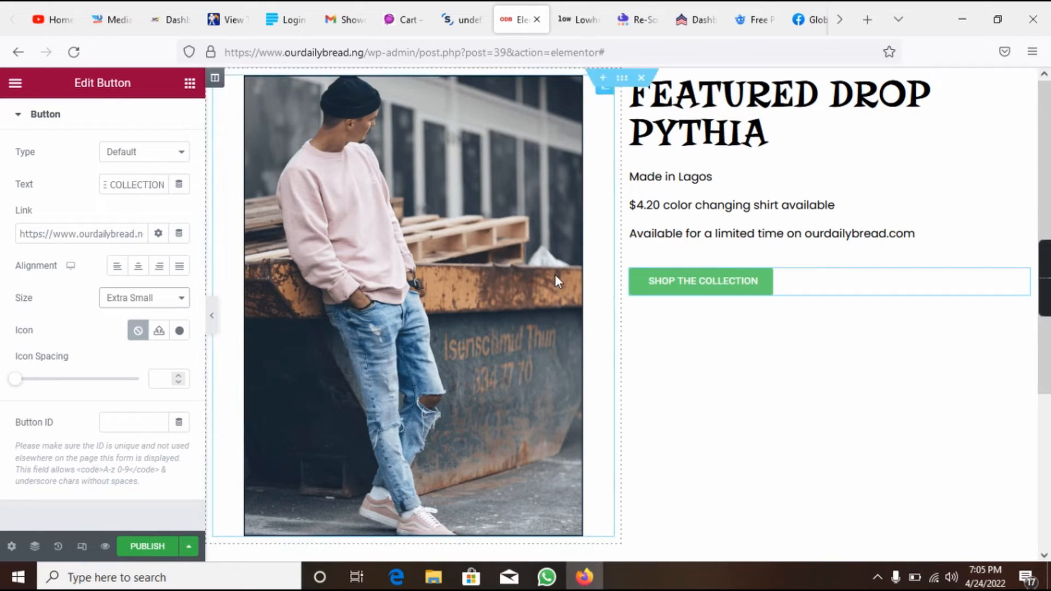
pyautogui.click(212, 326)
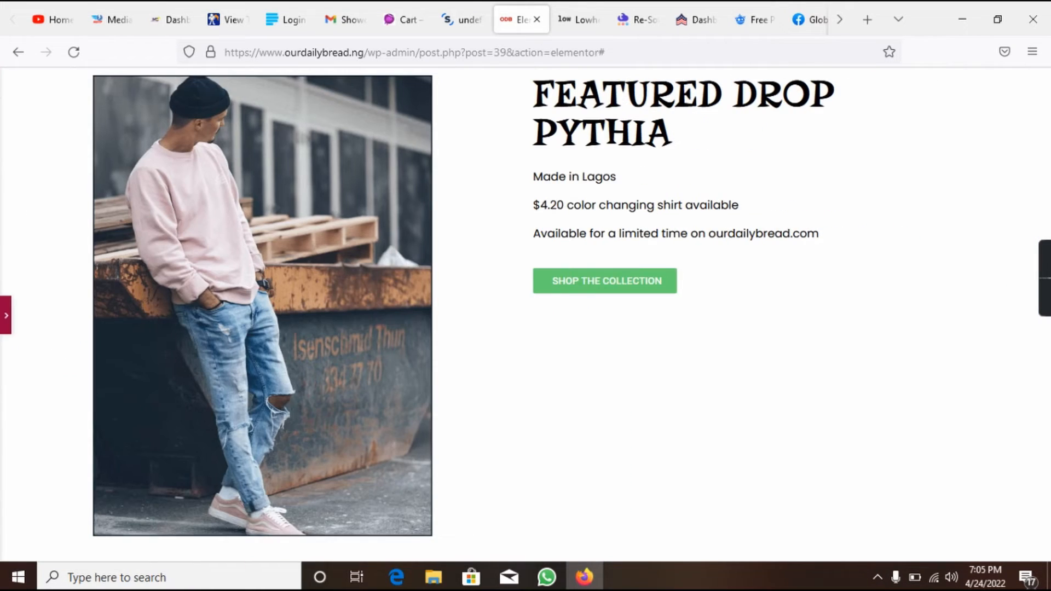
pyautogui.click(6, 316)
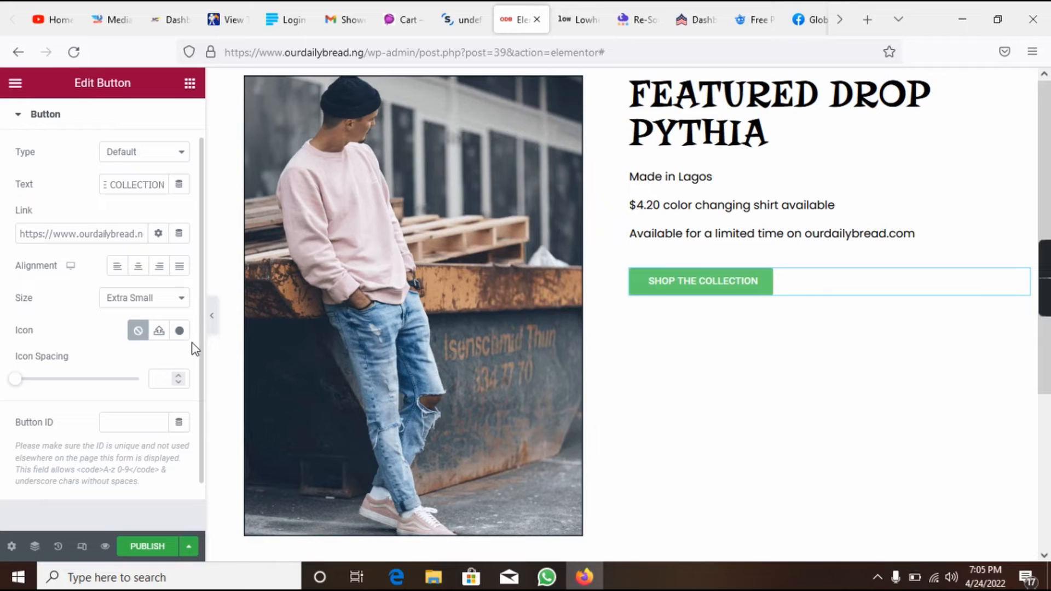
# - Set the font family of the SHOP THE COLLECTION button's text to Poppins
pyautogui.scroll(1, 199, 329)
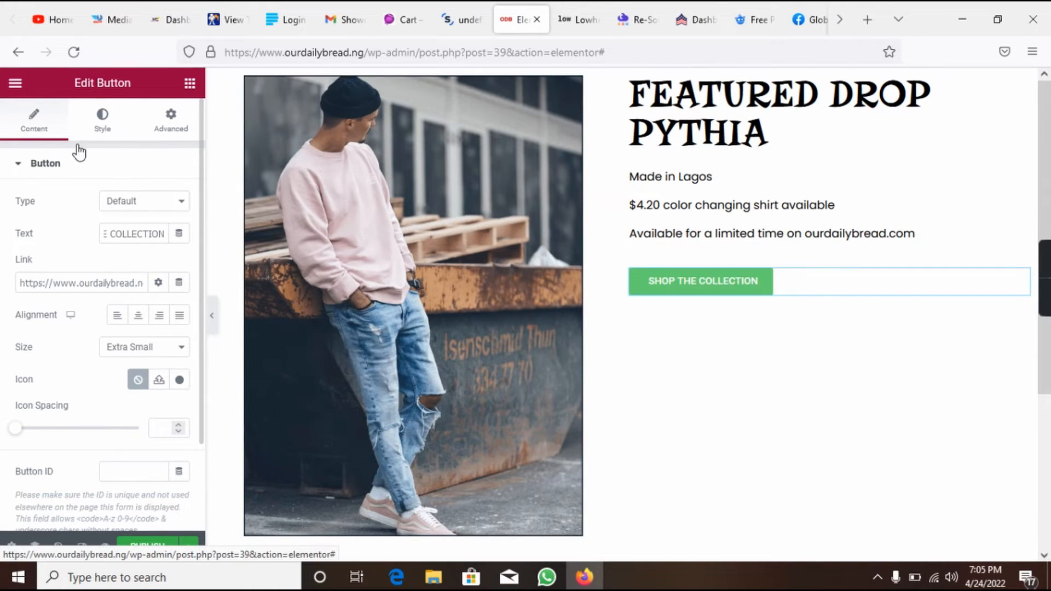
pyautogui.click(104, 134)
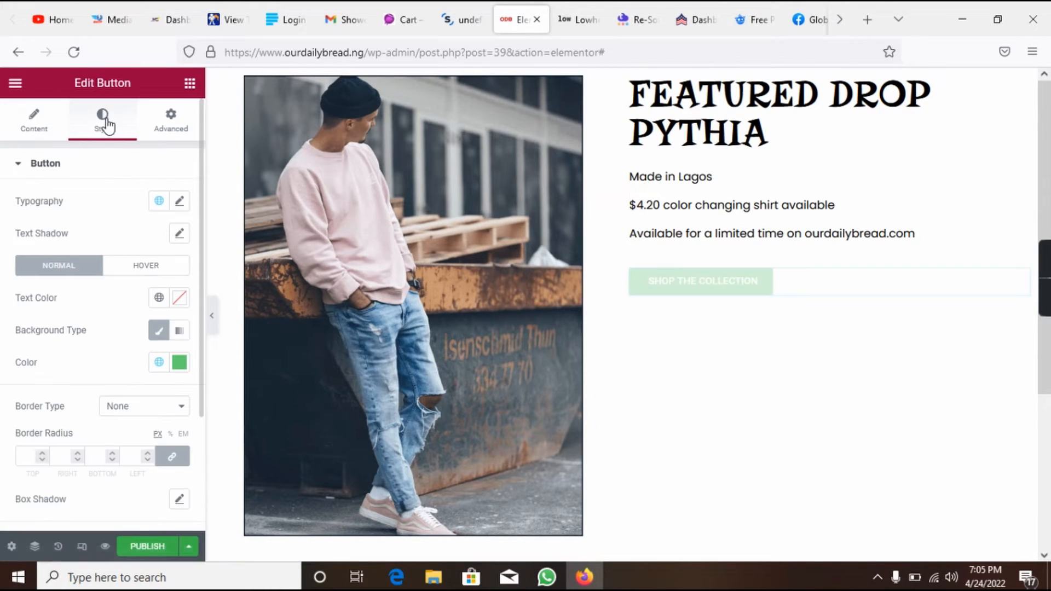
pyautogui.click(180, 202)
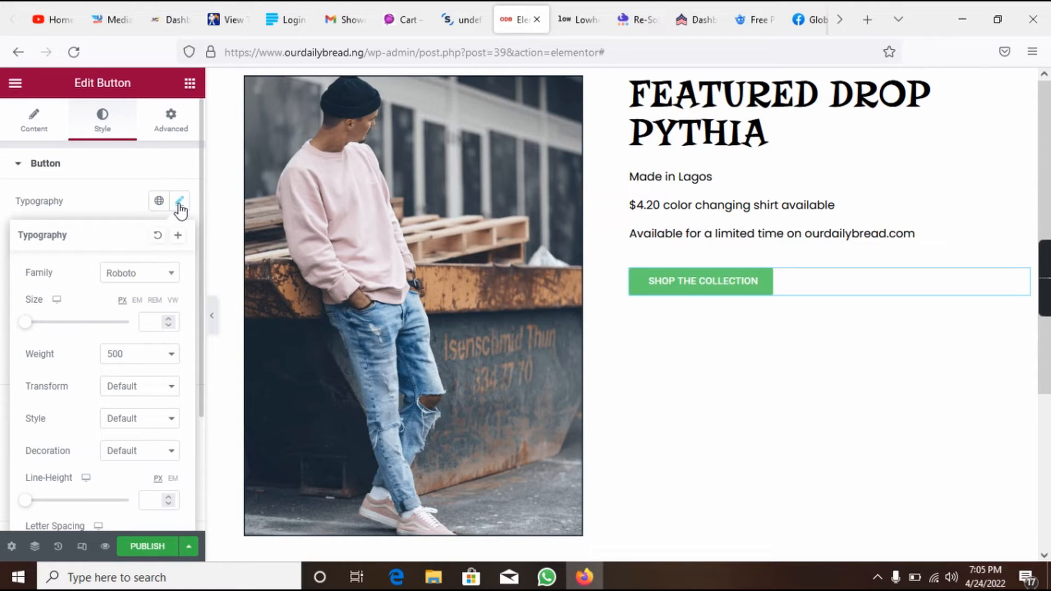
pyautogui.click(132, 279)
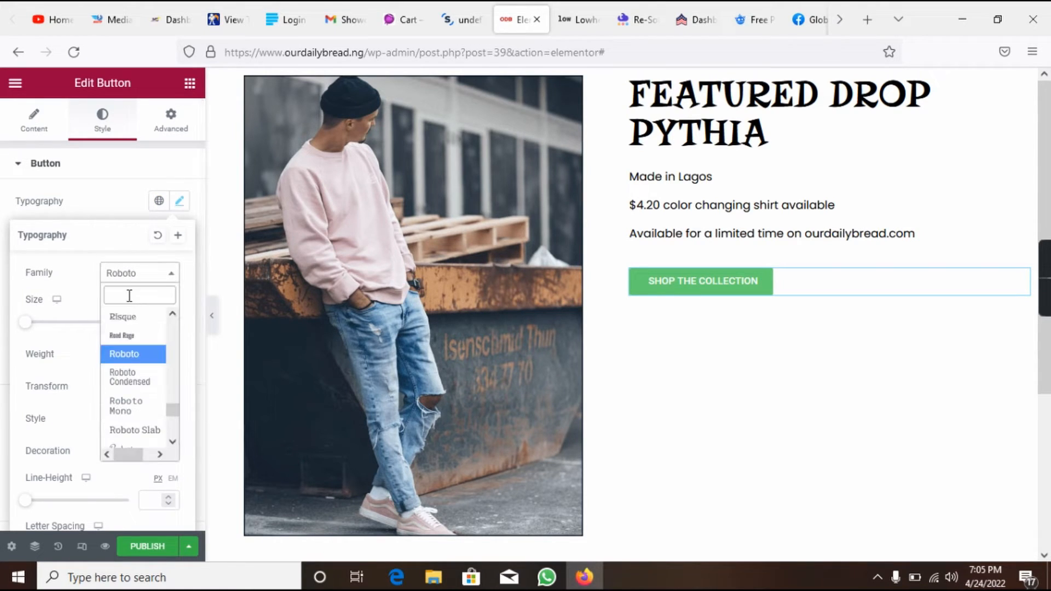
pyautogui.write('popp')
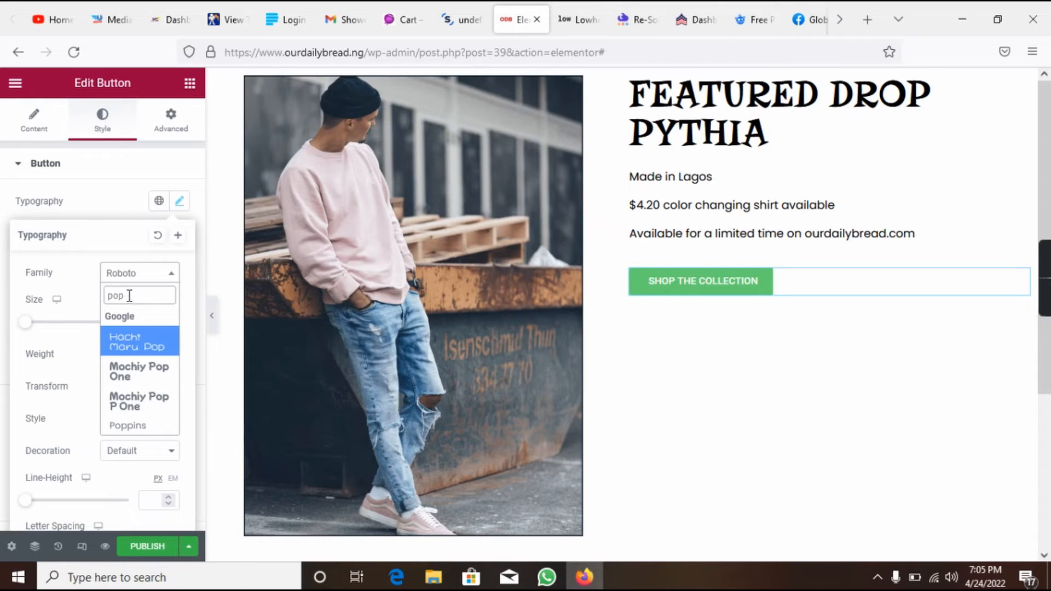
pyautogui.click(121, 417)
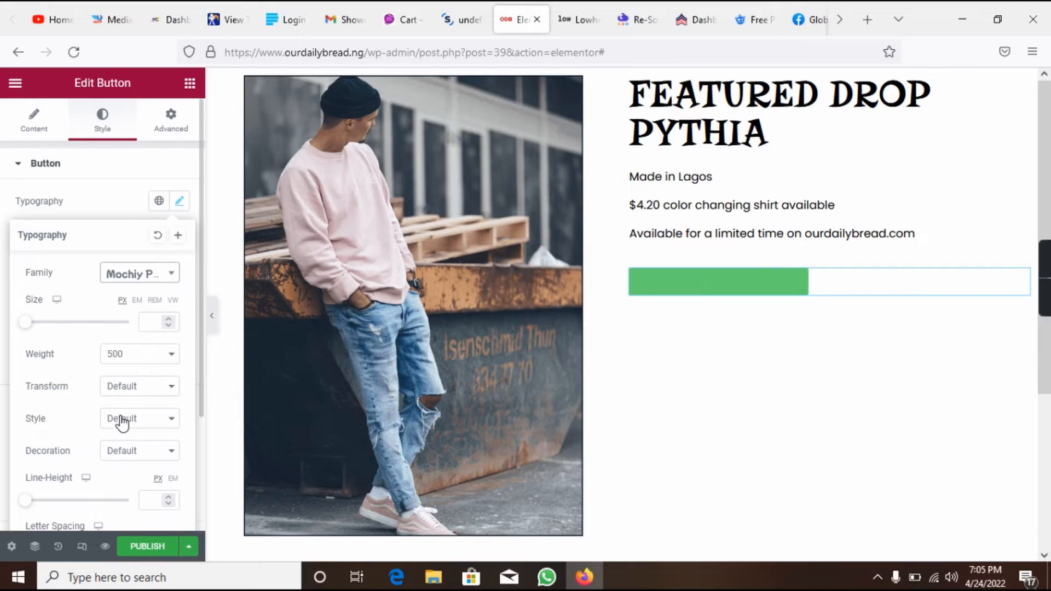
pyautogui.click(149, 277)
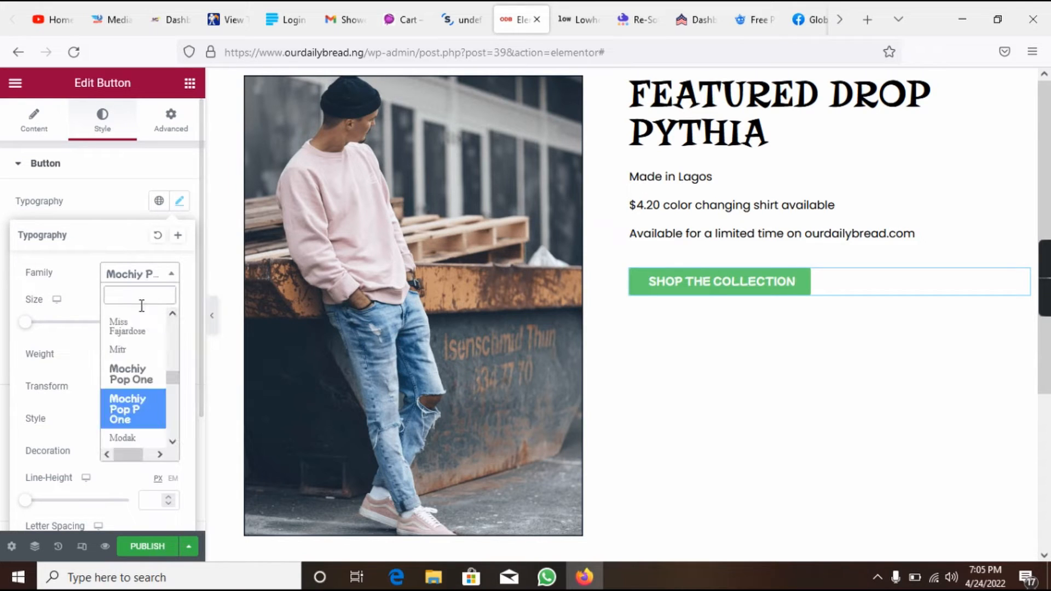
pyautogui.write('pop')
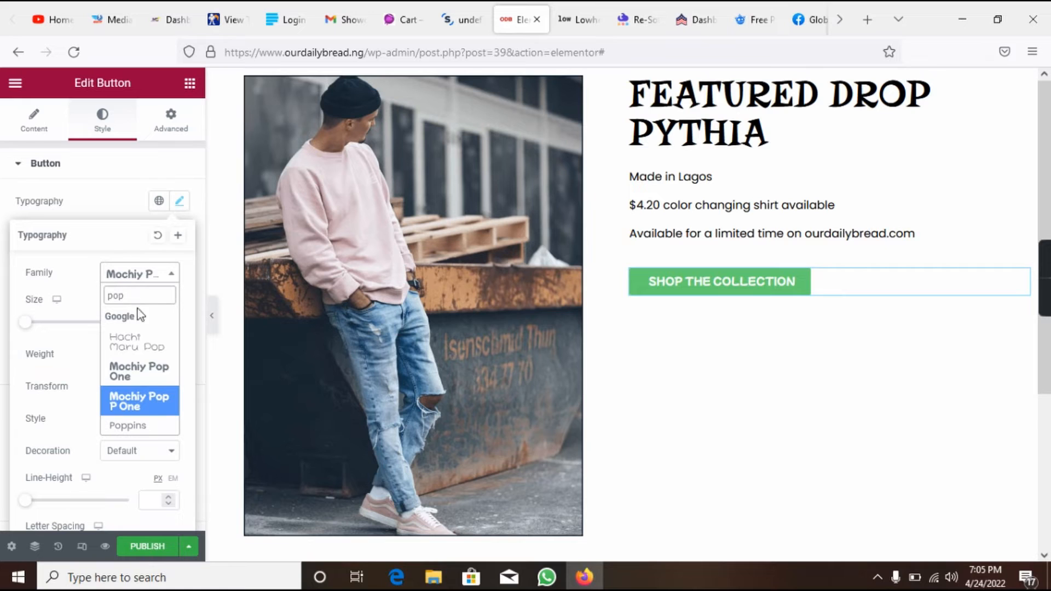
pyautogui.click(137, 425)
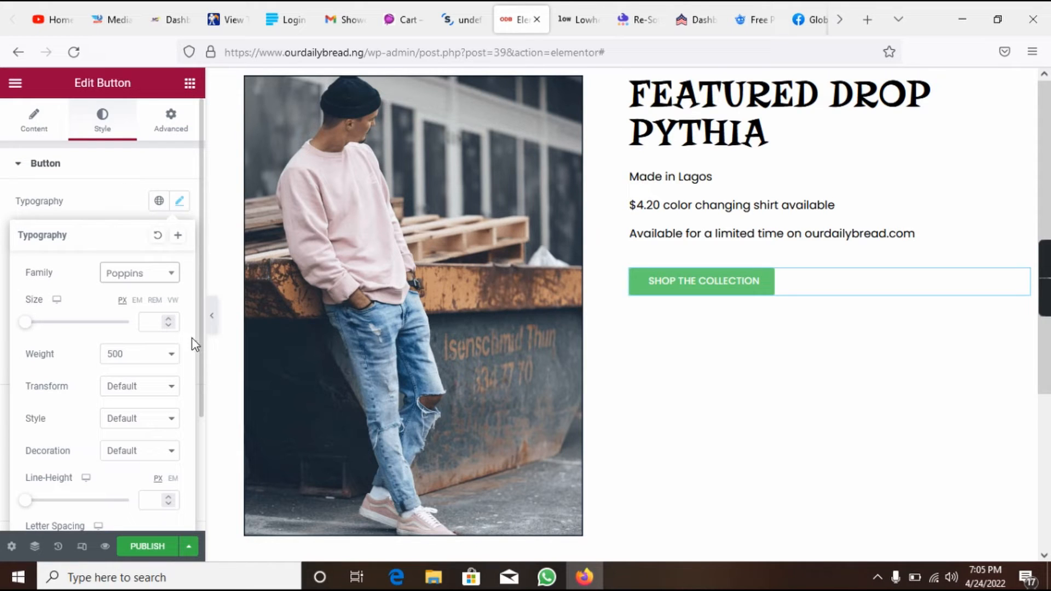
pyautogui.click(116, 203)
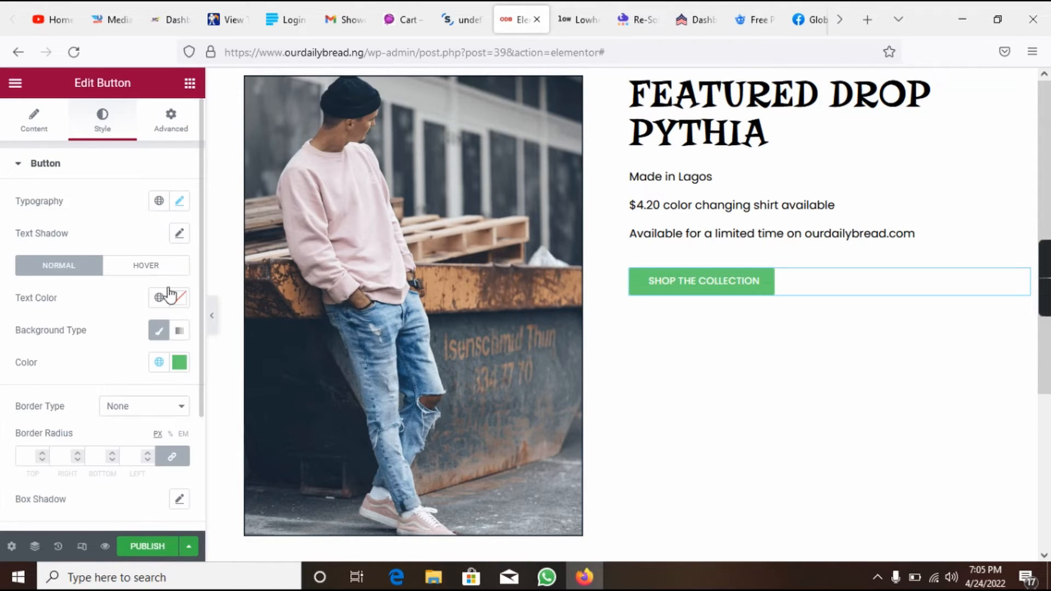
# - Check the Featured Drop button's look on lowheads.com and set the new button's background color to white, #FFFFFF
pyautogui.click(574, 18)
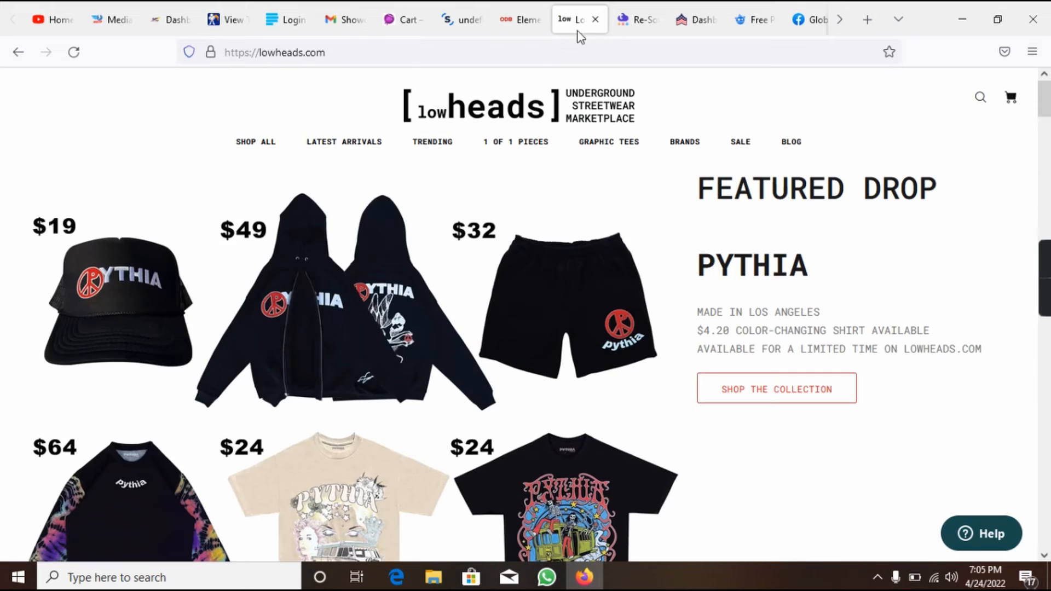
pyautogui.click(523, 25)
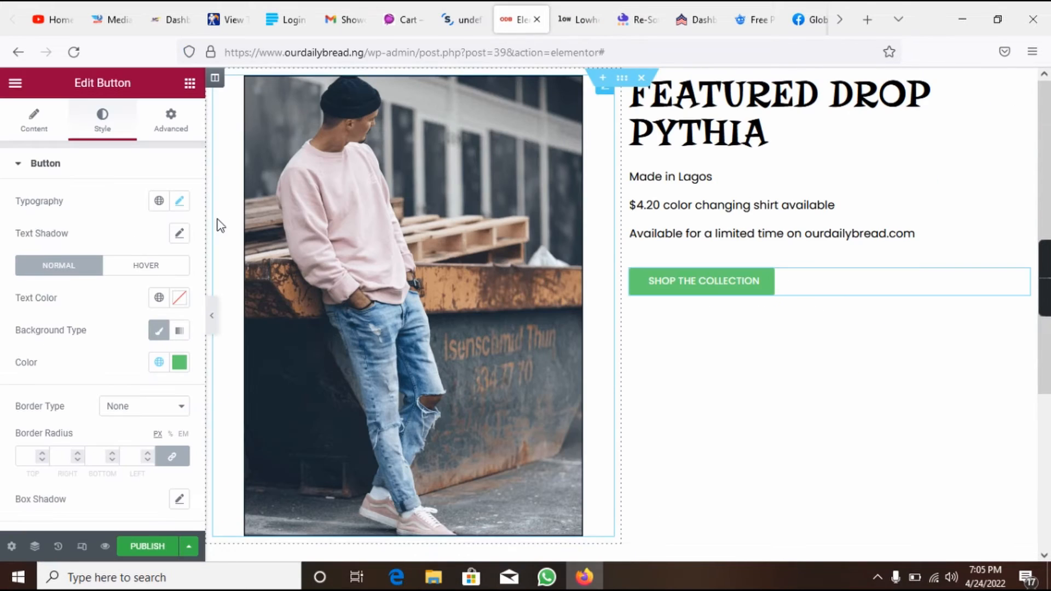
pyautogui.click(180, 362)
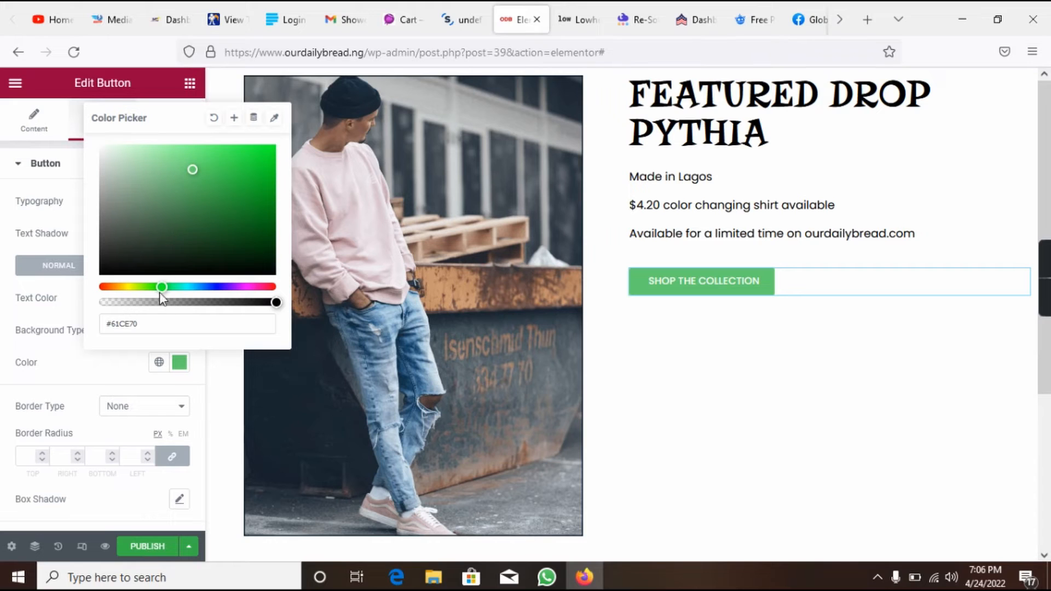
pyautogui.moveTo(162, 287); pyautogui.dragTo(104, 304)
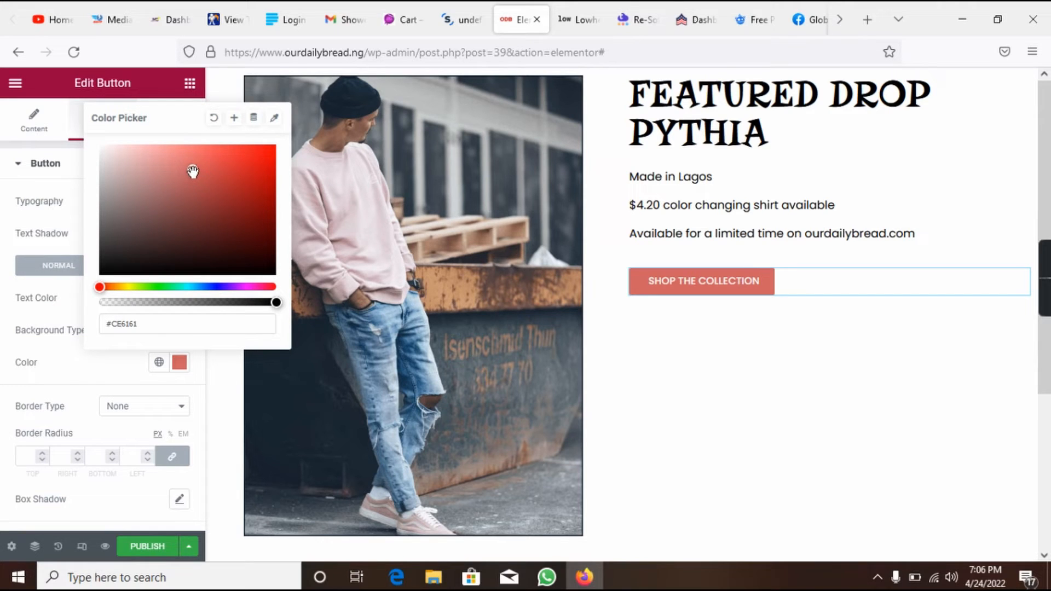
pyautogui.moveTo(195, 171); pyautogui.dragTo(70, 135)
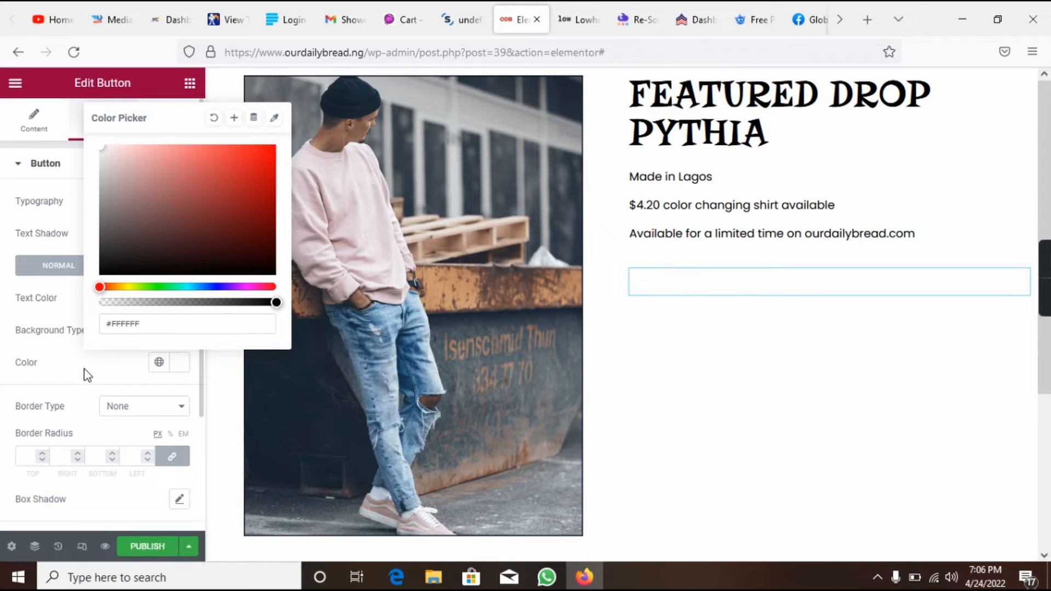
pyautogui.click(168, 395)
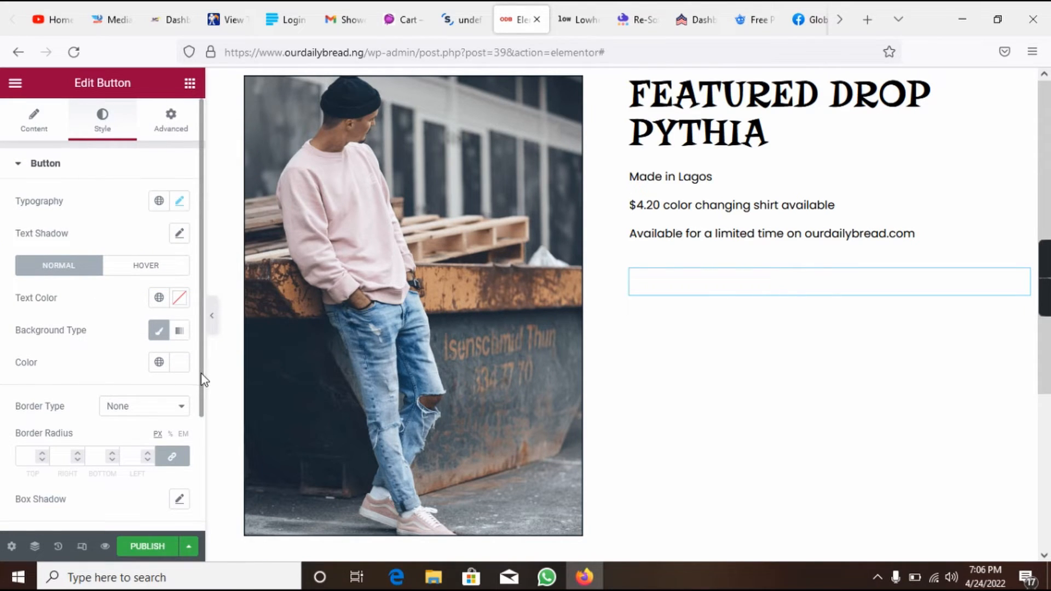
pyautogui.click(12, 164)
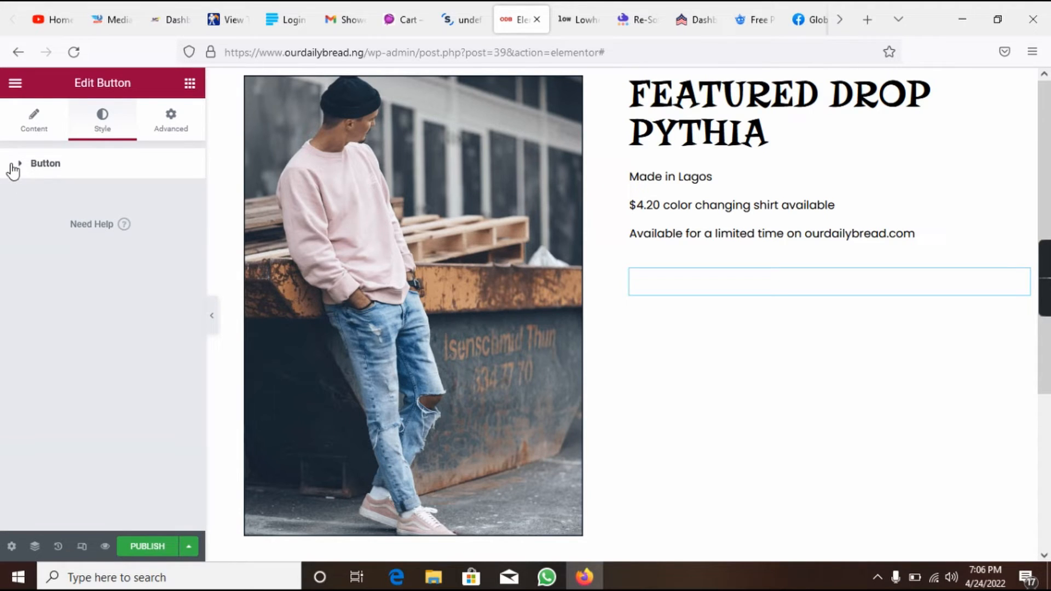
pyautogui.click(22, 163)
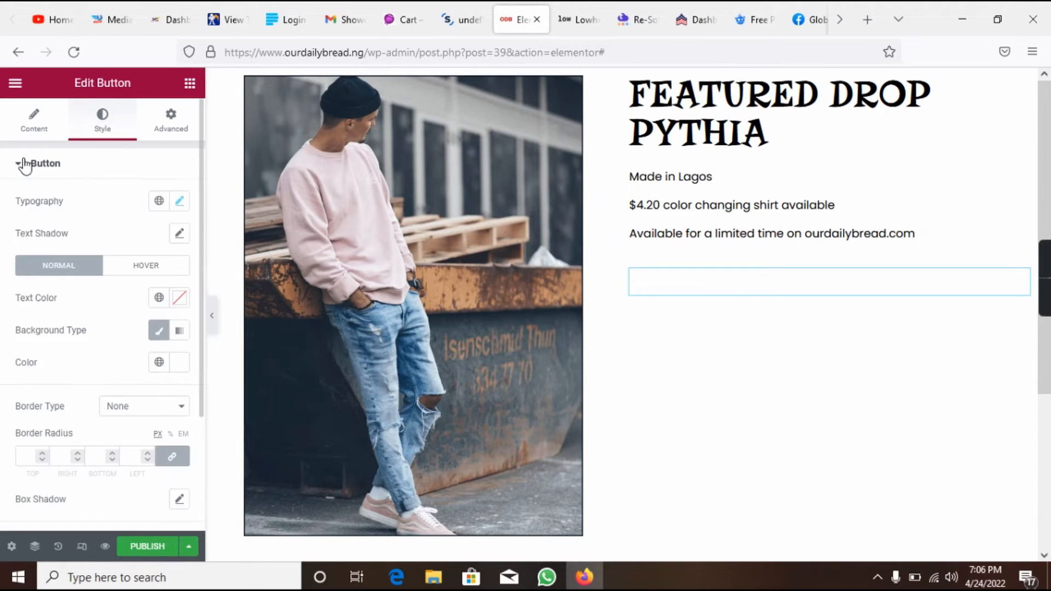
pyautogui.click(21, 162)
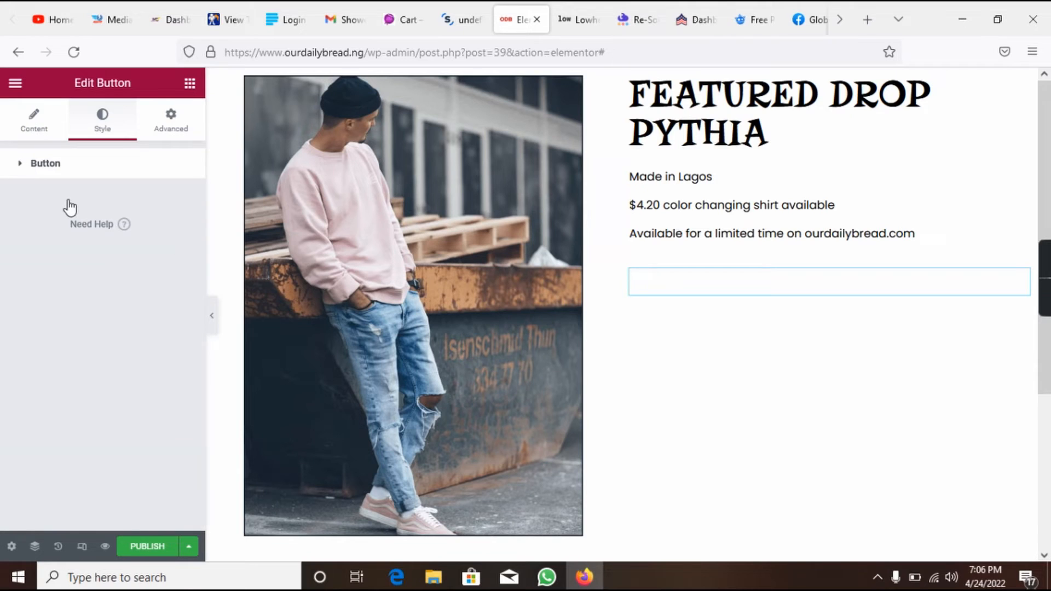
pyautogui.click(33, 174)
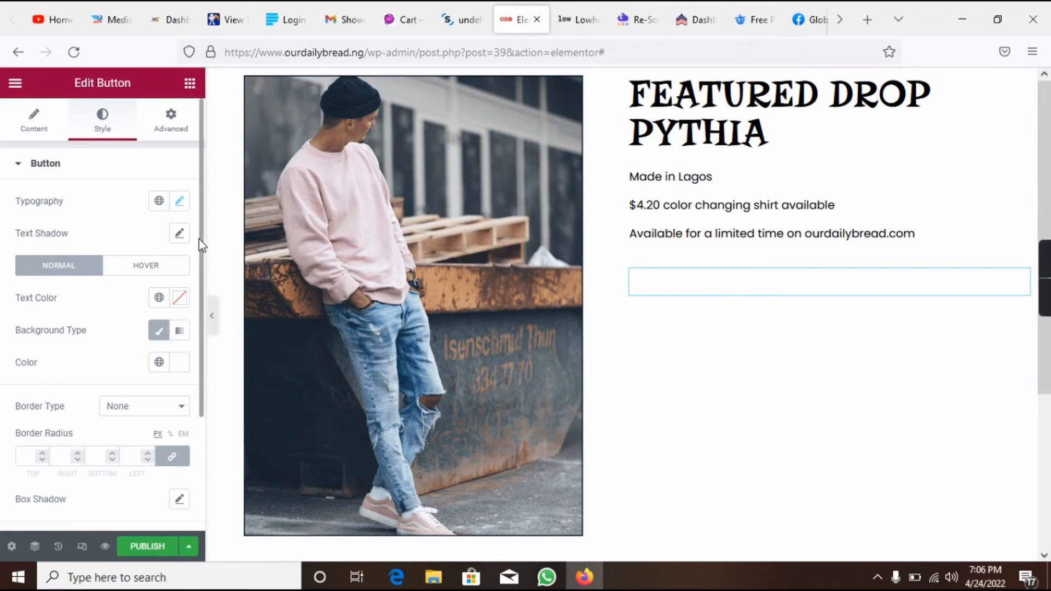
# - Set the button's normal text color to red, #F41010
pyautogui.scroll(-2, 202, 270)
pyautogui.scroll(-3, 202, 270)
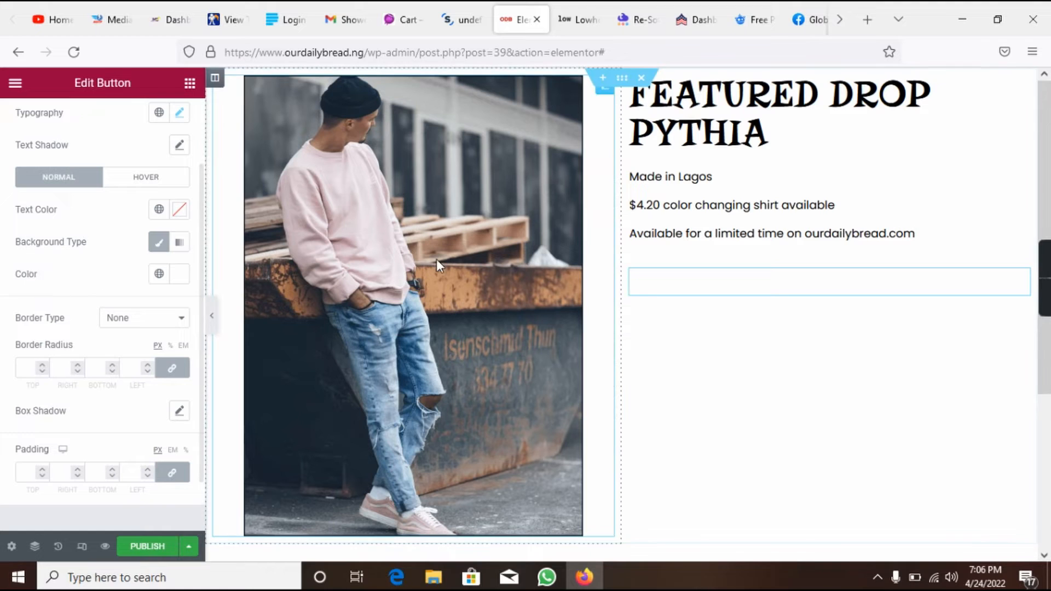
pyautogui.click(180, 210)
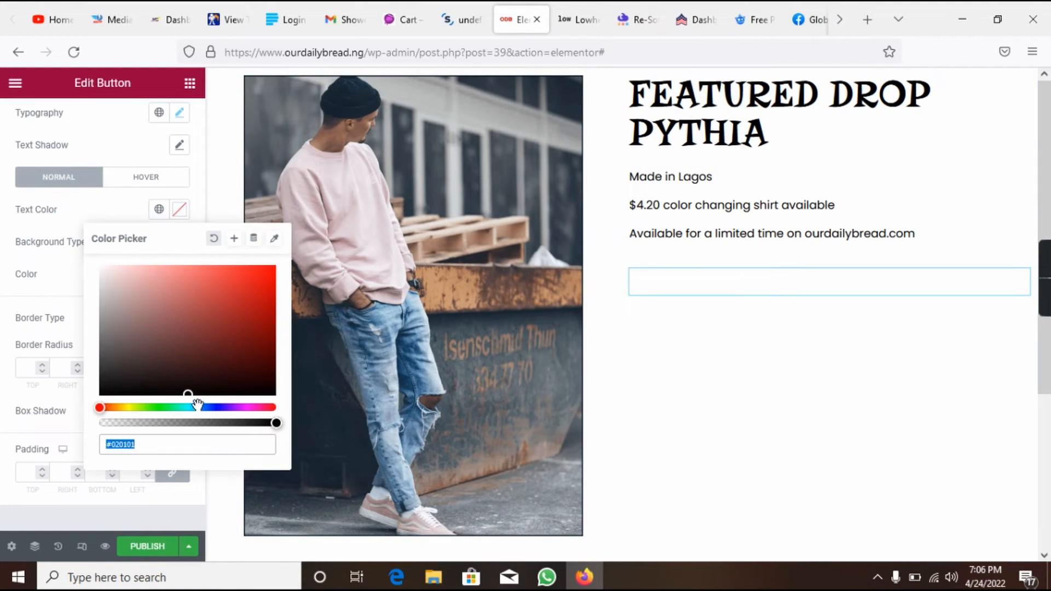
pyautogui.moveTo(186, 393); pyautogui.dragTo(258, 270)
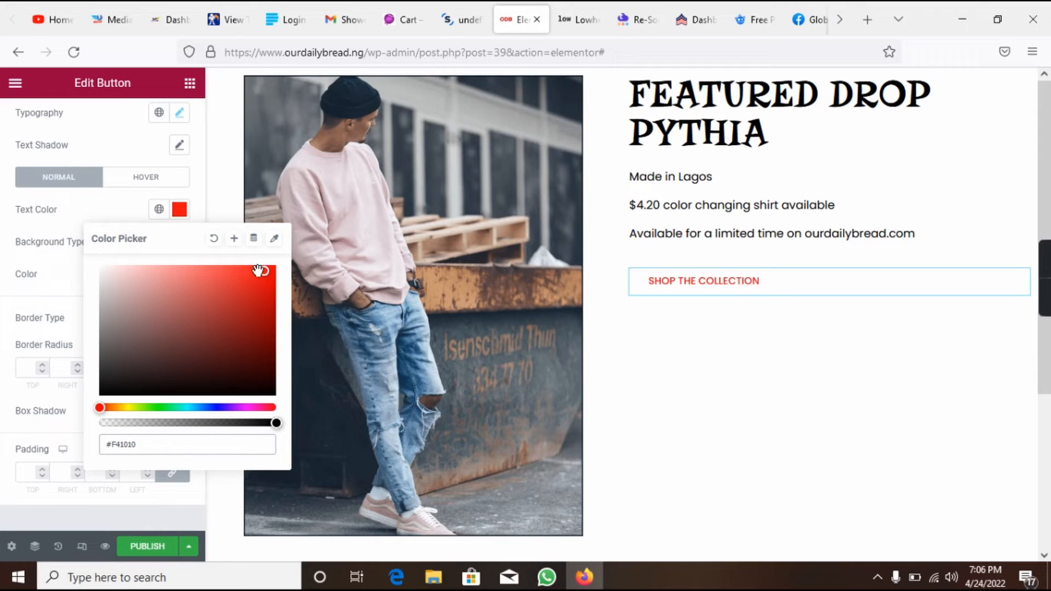
pyautogui.click(77, 216)
# - Give the button a solid border, compare it with the lowheads.com button, and set the border width to 1 on all sides
pyautogui.click(145, 321)
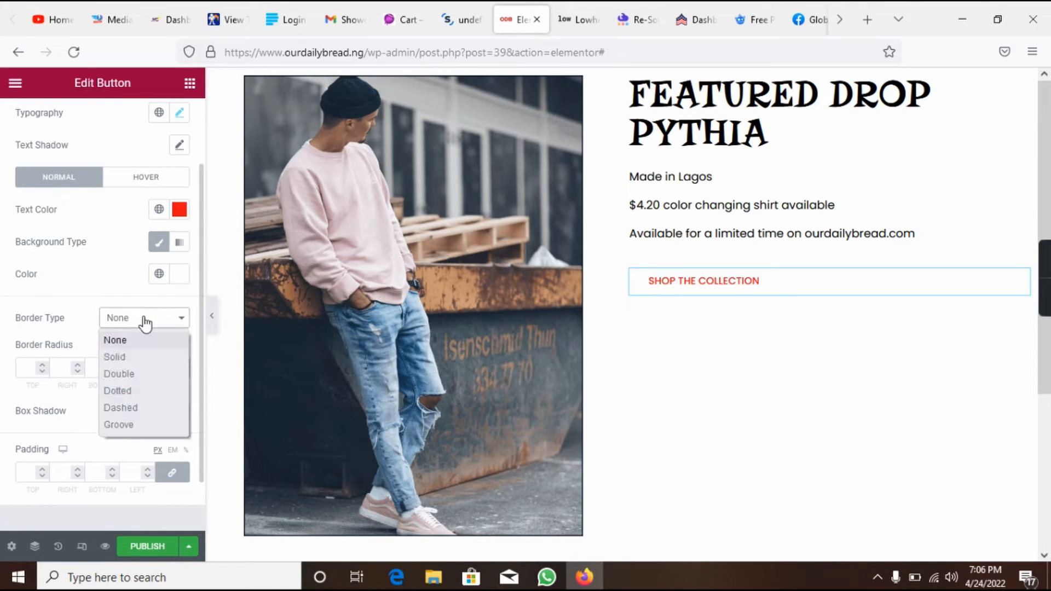
pyautogui.click(133, 358)
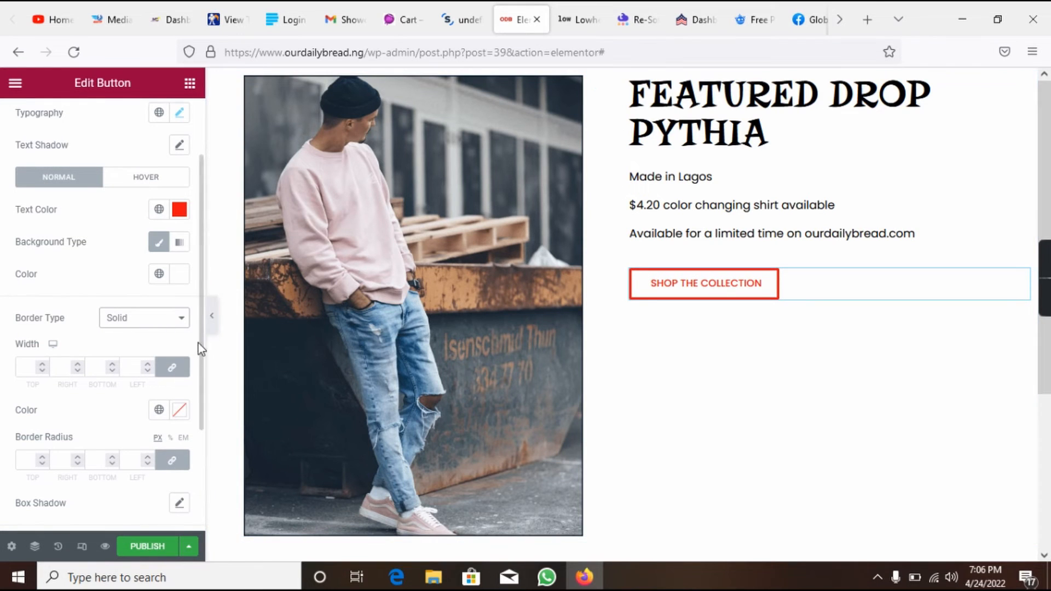
pyautogui.click(571, 15)
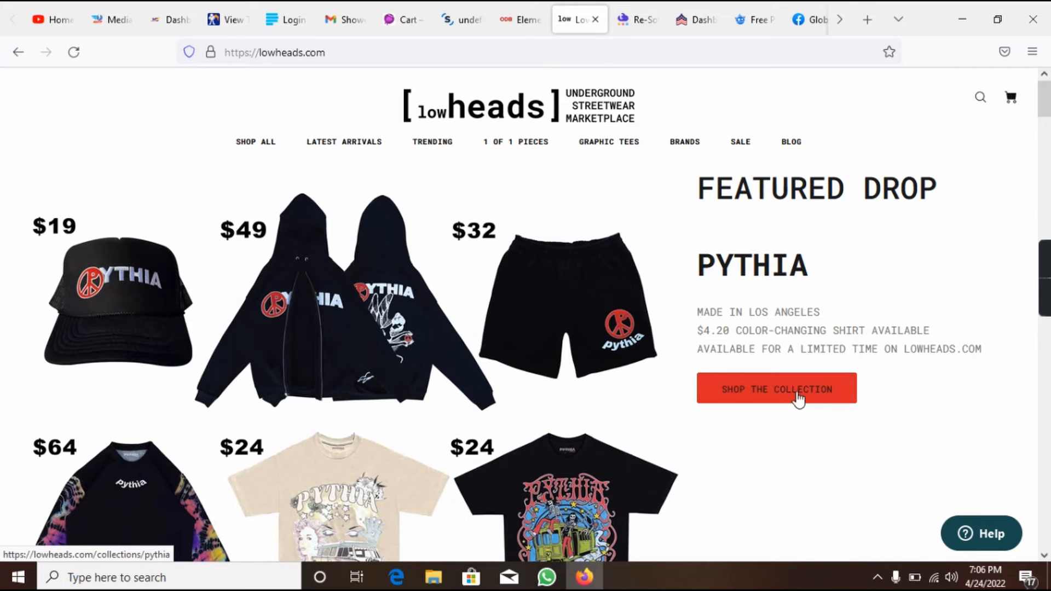
pyautogui.click(514, 21)
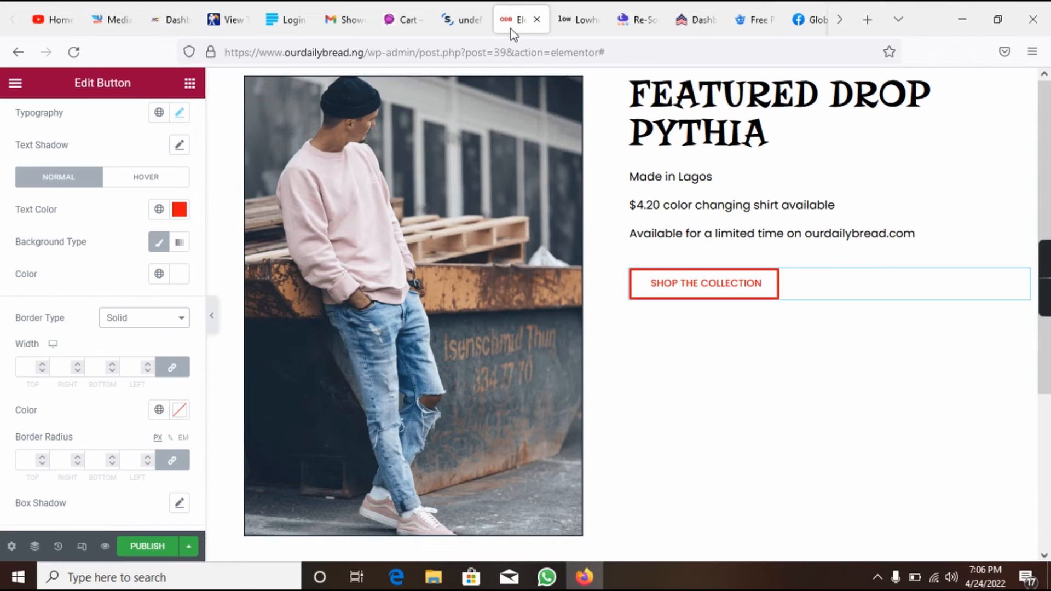
pyautogui.click(42, 370)
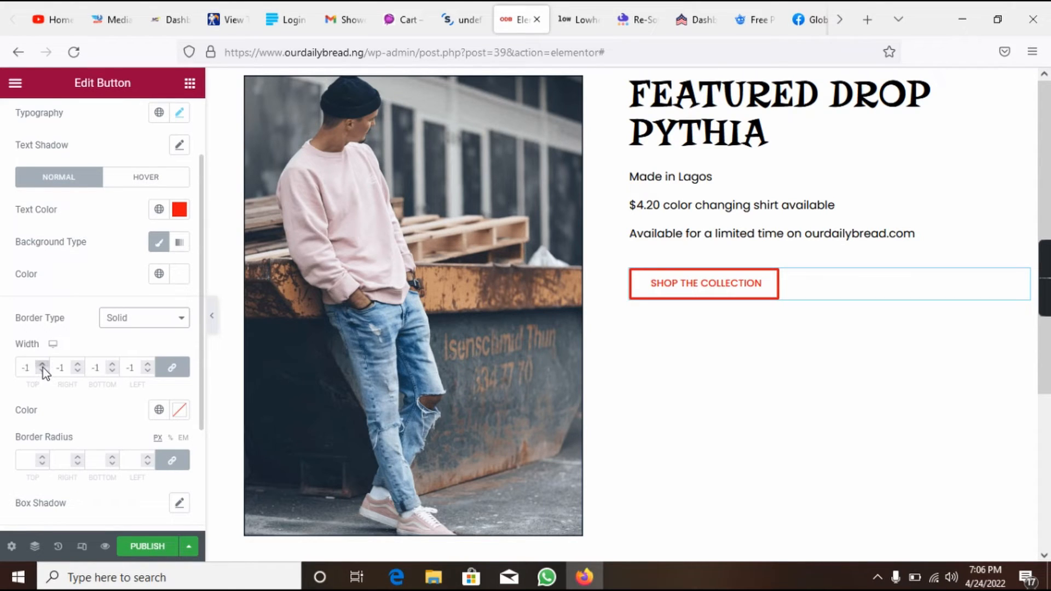
pyautogui.click(42, 365)
pyautogui.click(42, 365)
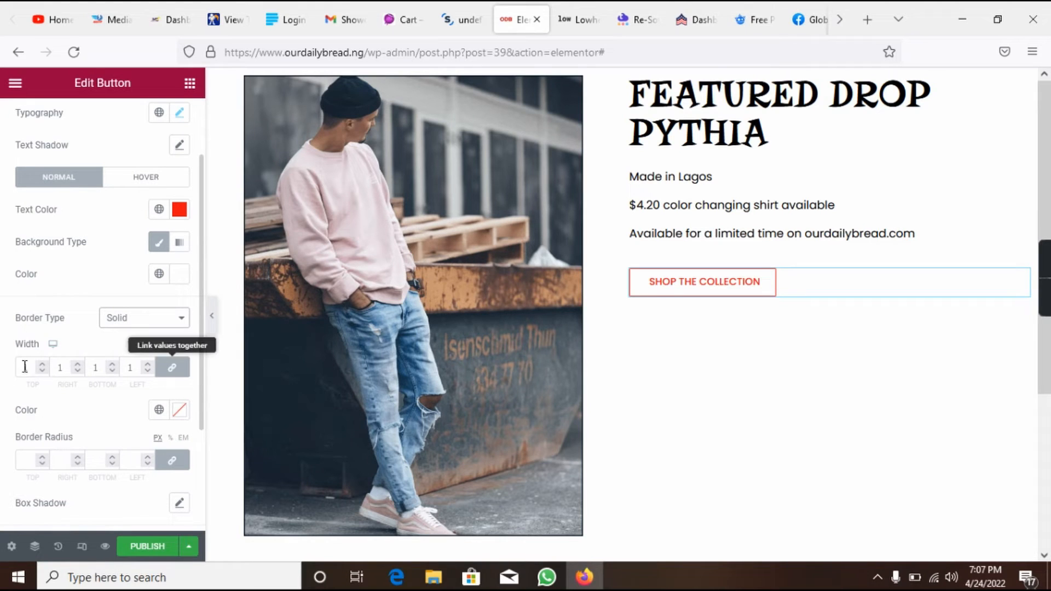
# - Unlink the button's border widths, try a right border width of 27, and return it to 1
pyautogui.click(174, 371)
pyautogui.click(79, 365)
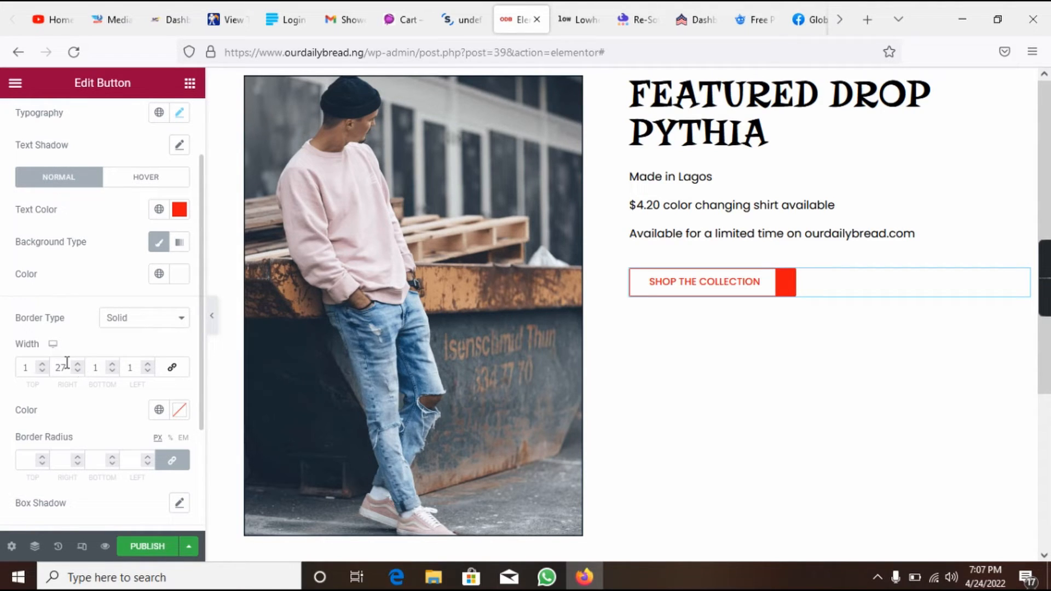
pyautogui.doubleClick(59, 367)
pyautogui.write('1')
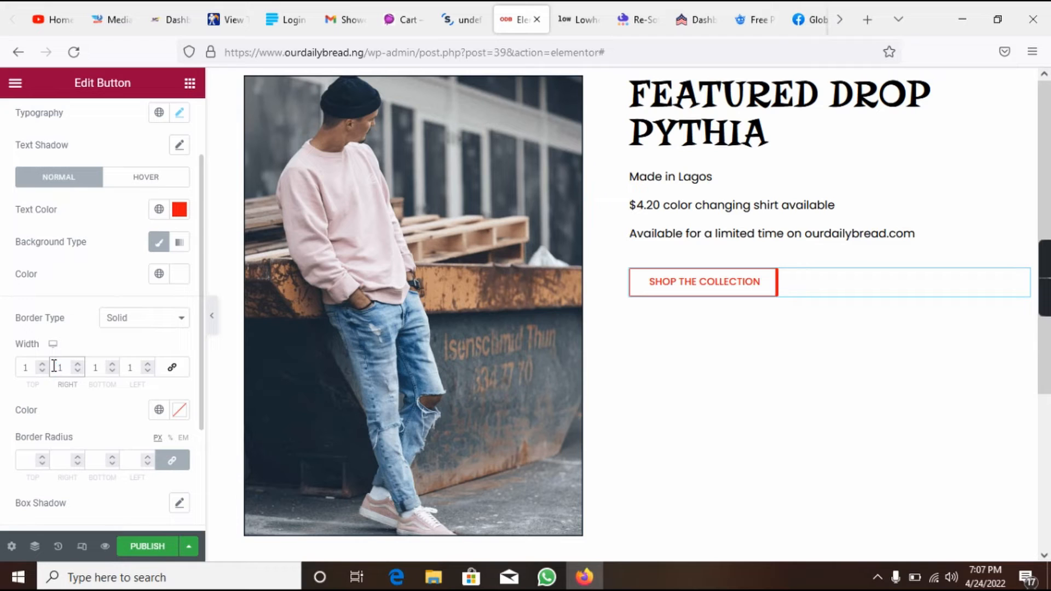
# - Relink the button's border widths, try 15 on all sides, and set them back to 1
pyautogui.click(172, 367)
pyautogui.click(77, 364)
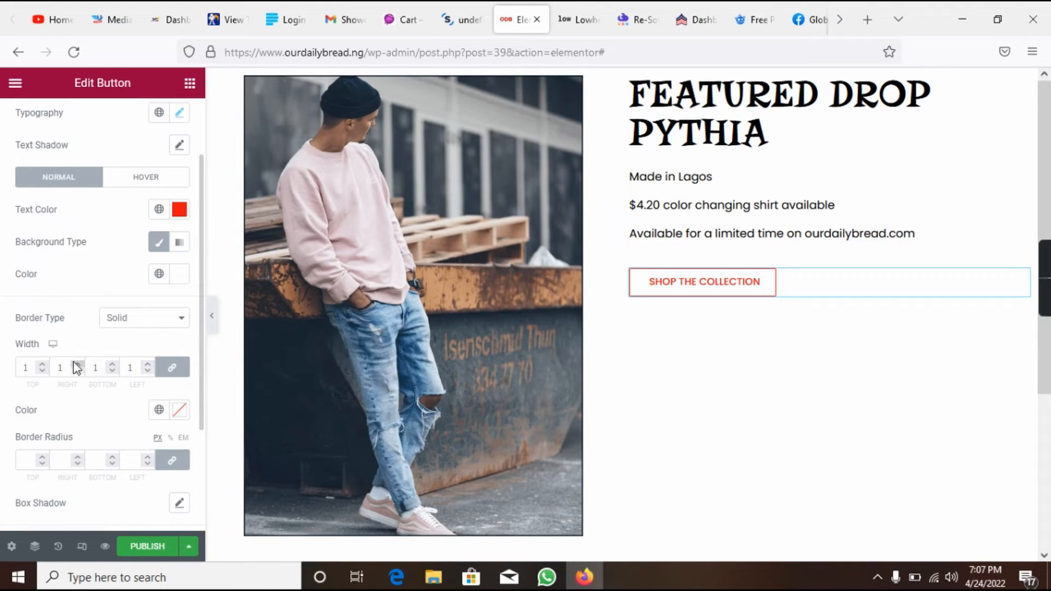
pyautogui.click(77, 364)
pyautogui.click(85, 365)
pyautogui.click(85, 365)
pyautogui.click(85, 365)
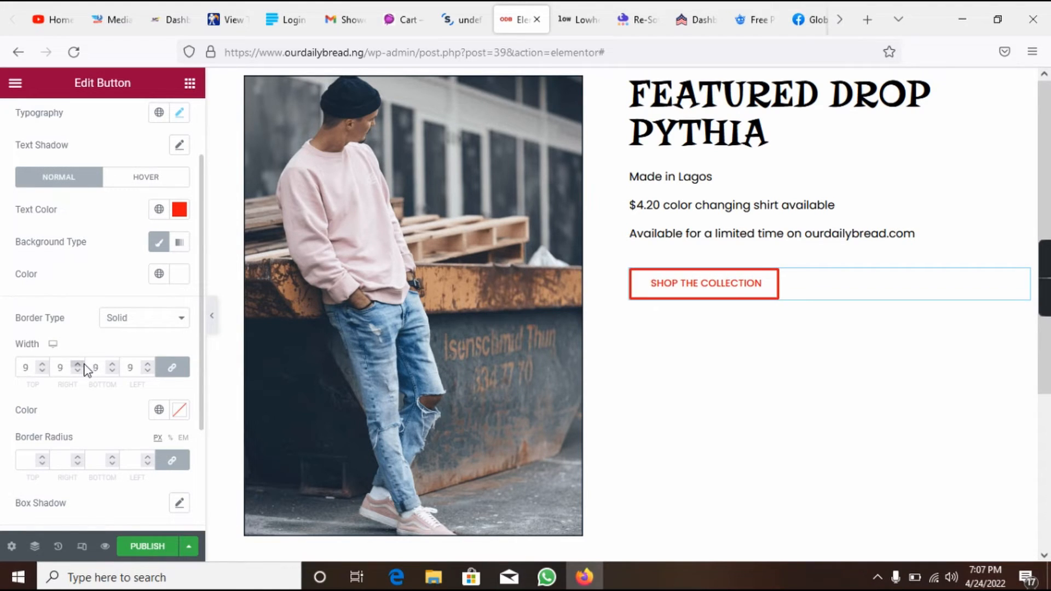
pyautogui.click(85, 365)
pyautogui.click(85, 365)
pyautogui.click(85, 365)
pyautogui.click(85, 365)
pyautogui.click(85, 365)
pyautogui.click(85, 366)
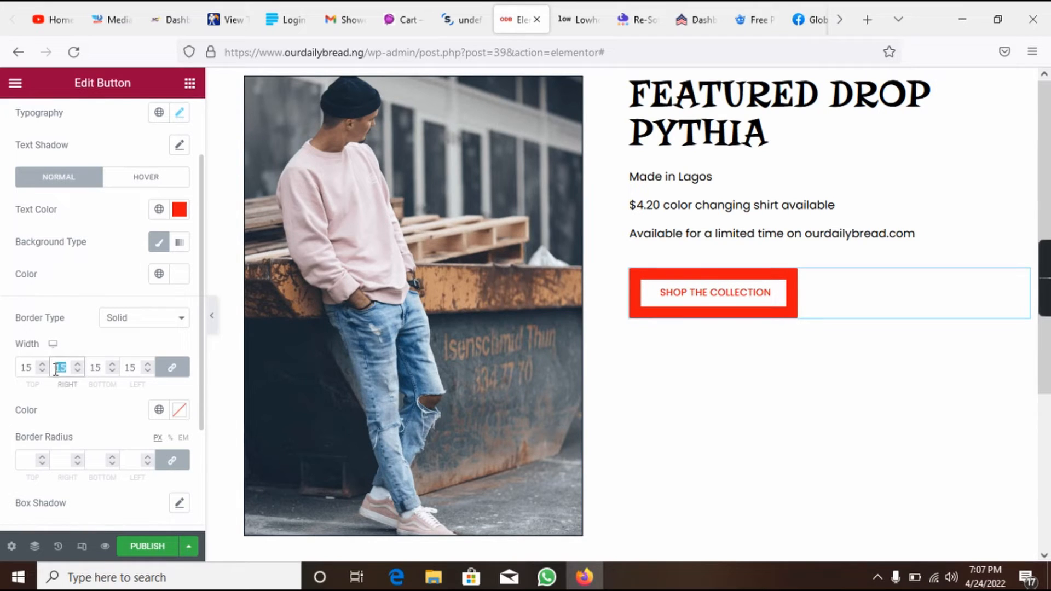
pyautogui.write('1')
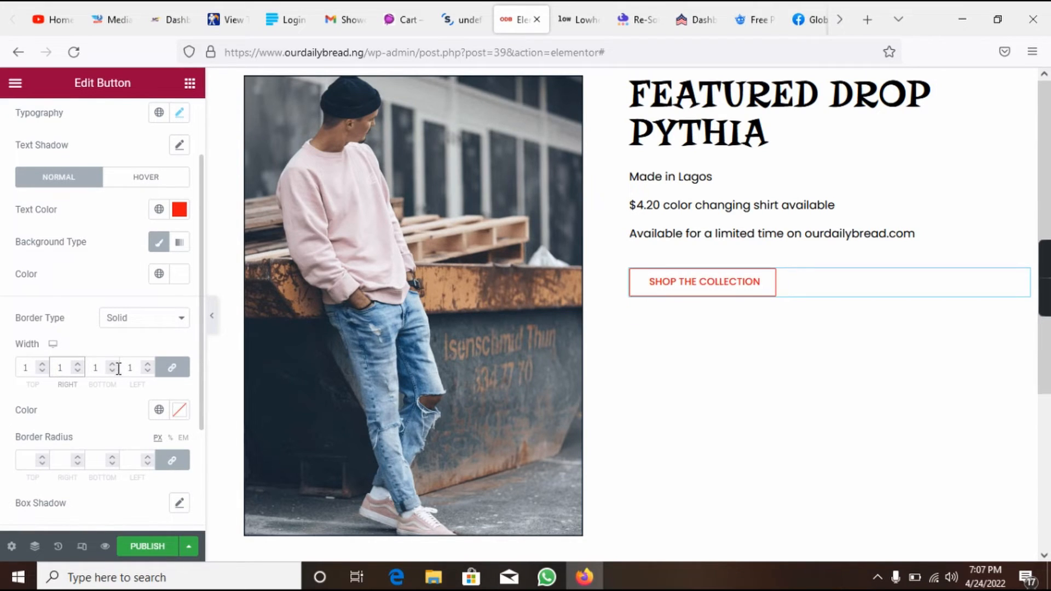
pyautogui.click(175, 371)
pyautogui.click(174, 370)
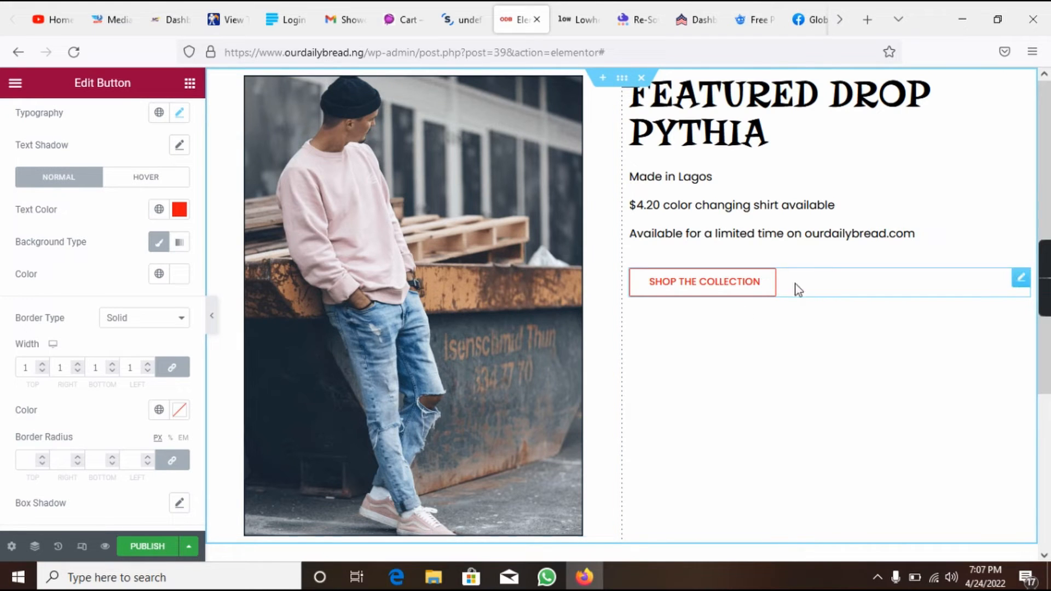
# - Check the Featured Drop button on lowheads.com and set the new button's hover text color to white, #FFFFFF
pyautogui.click(141, 179)
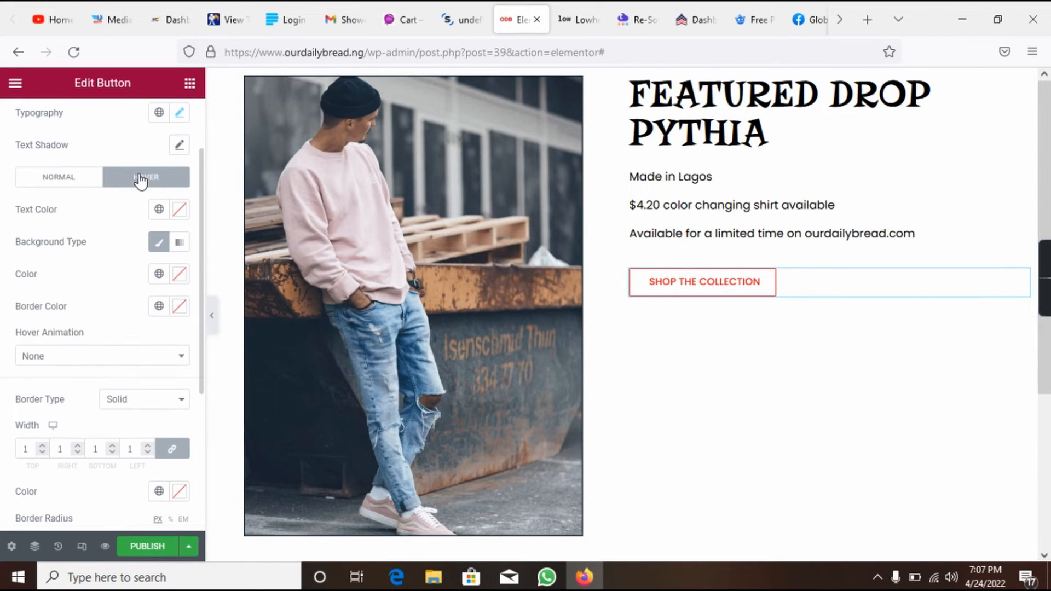
pyautogui.click(558, 26)
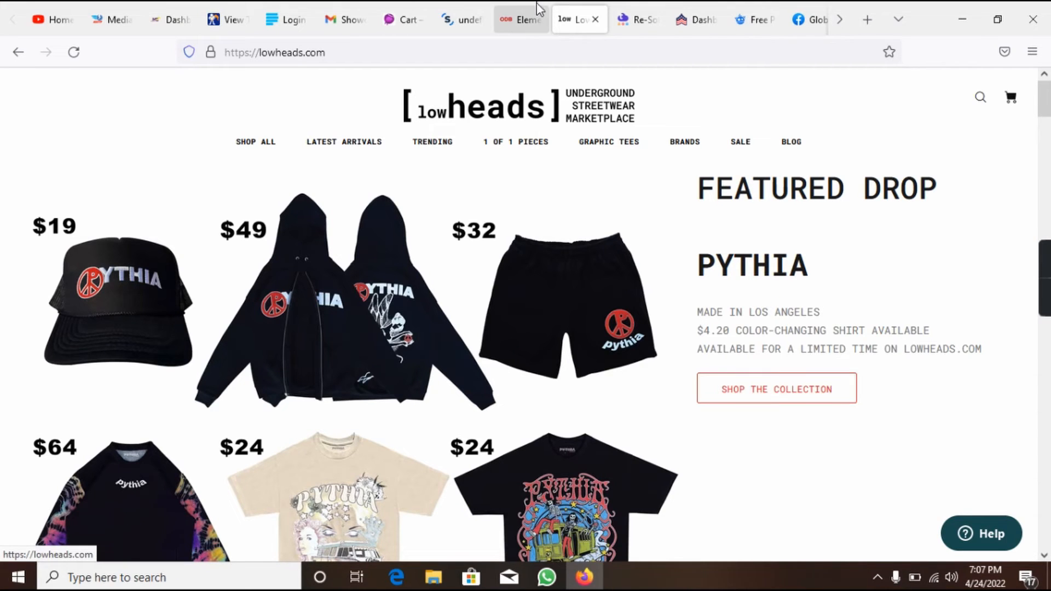
pyautogui.click(515, 17)
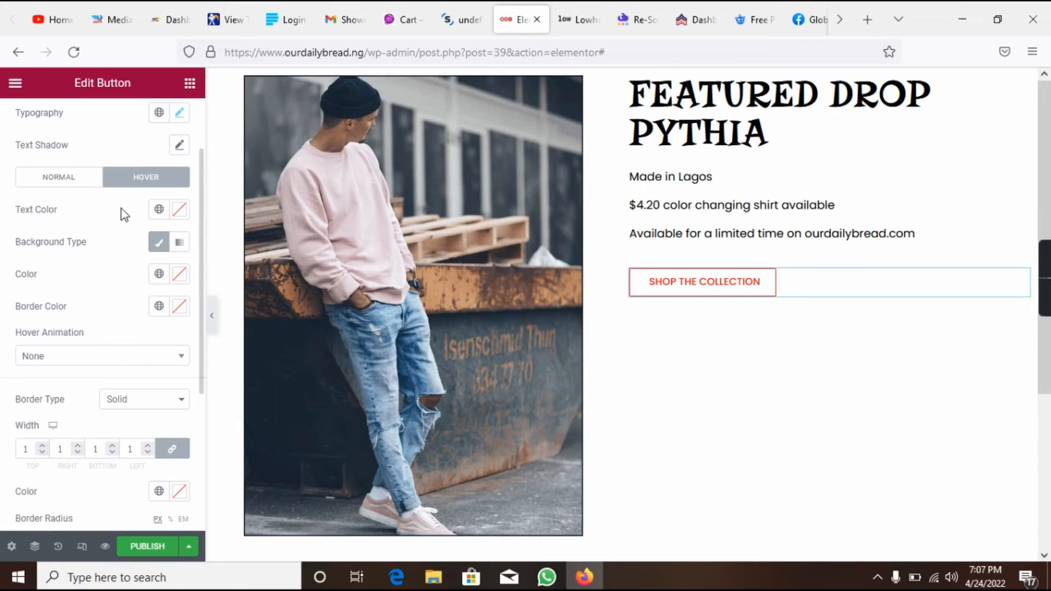
pyautogui.click(178, 209)
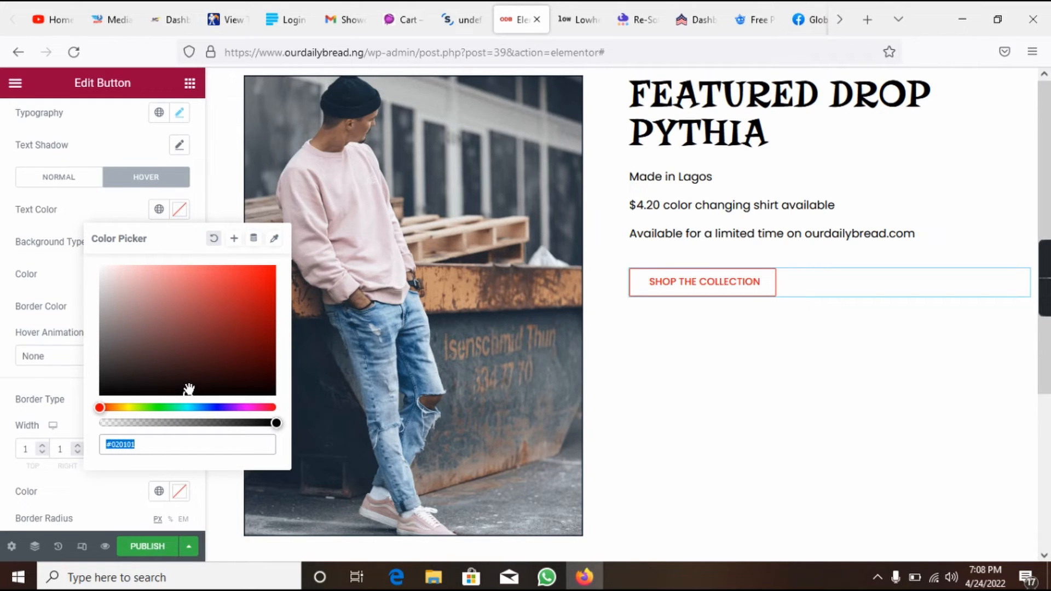
pyautogui.click(574, 21)
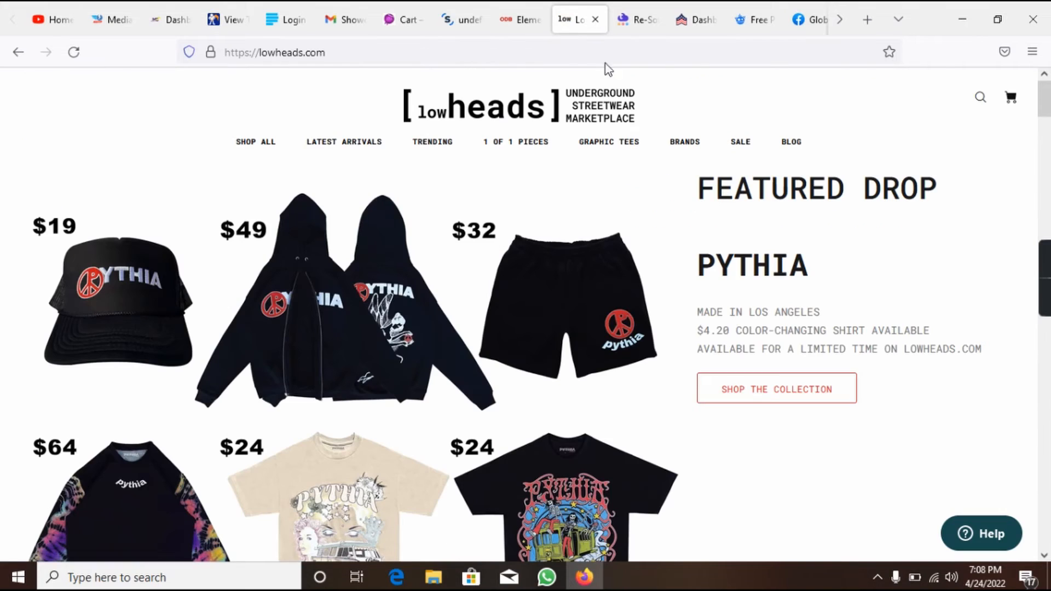
pyautogui.click(521, 9)
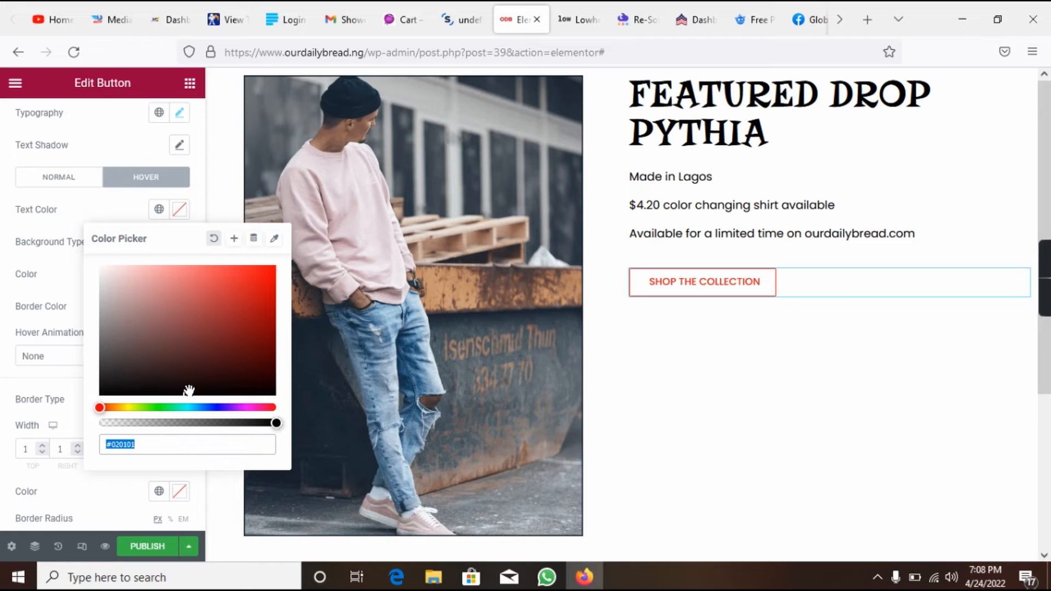
pyautogui.write('#EDE3E3')
pyautogui.moveTo(88, 253); pyautogui.dragTo(86, 255)
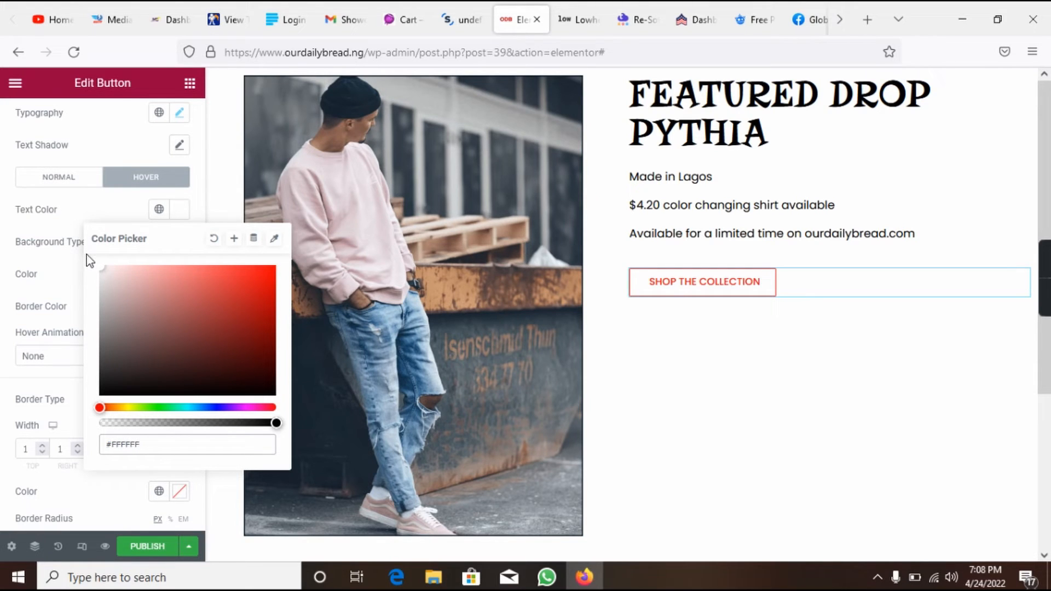
pyautogui.click(51, 263)
# - Save the button's normal text color, #F41010, as a new global color named Red
pyautogui.click(71, 179)
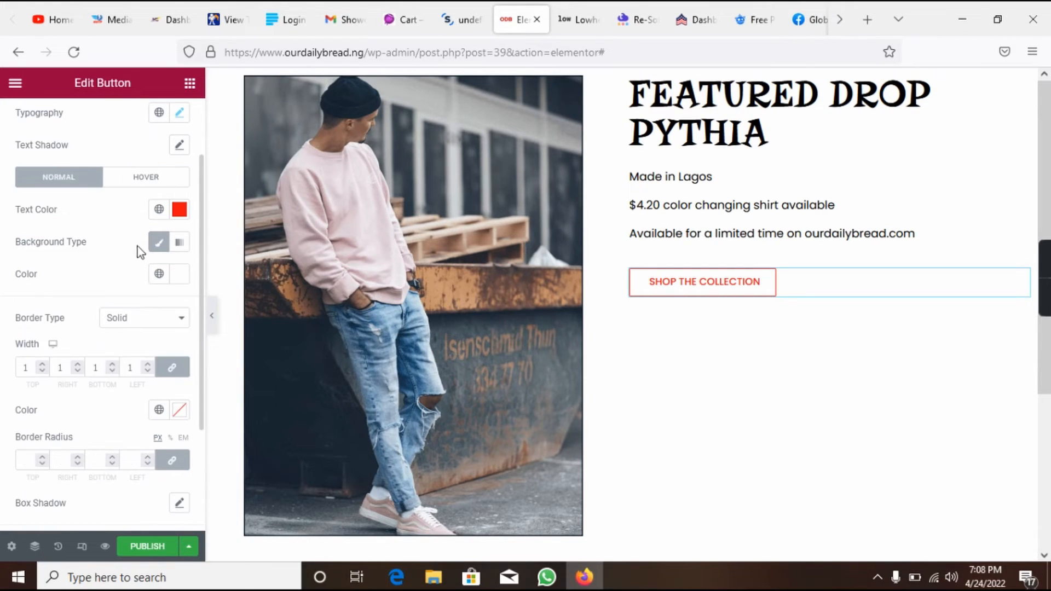
pyautogui.click(179, 209)
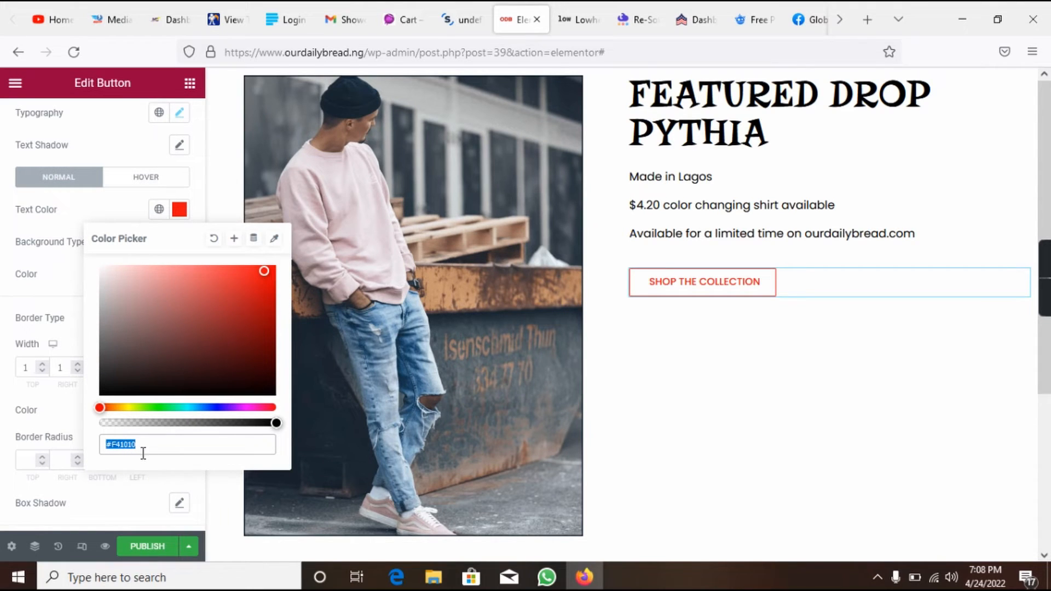
pyautogui.moveTo(136, 448); pyautogui.dragTo(101, 445)
pyautogui.rightClick(120, 447)
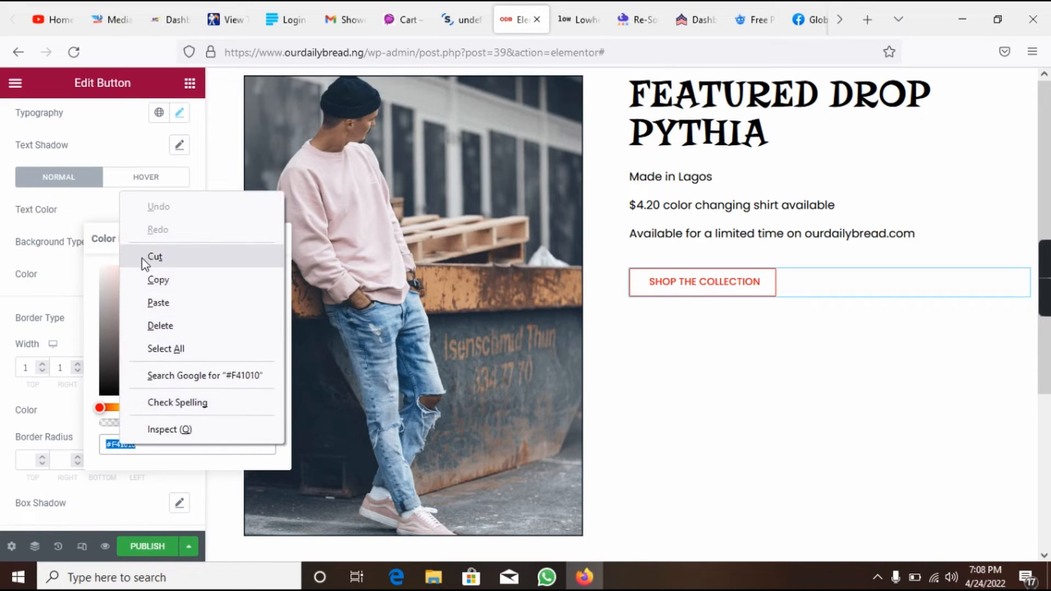
pyautogui.click(151, 280)
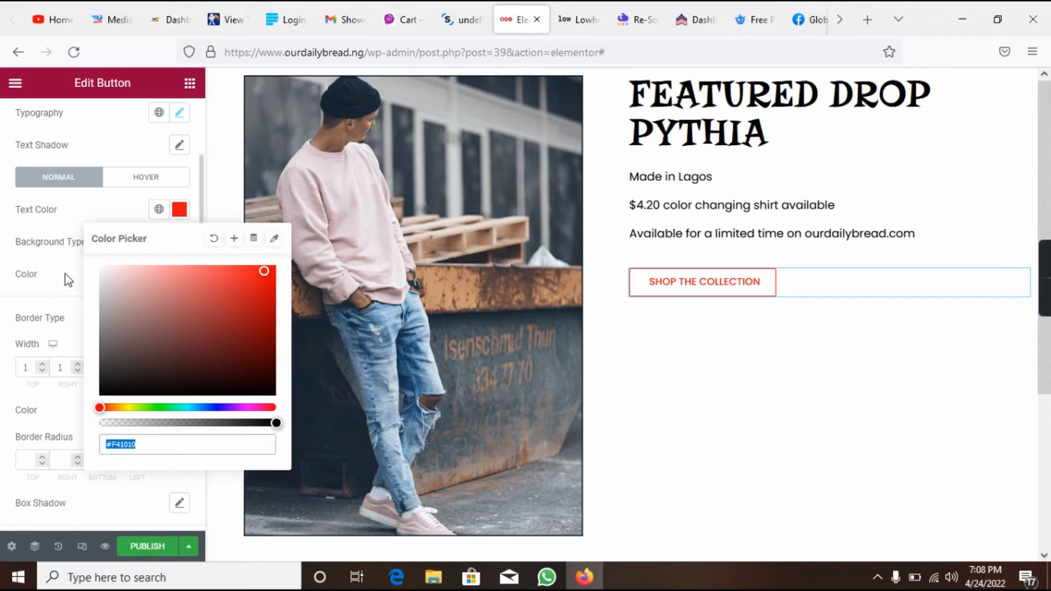
pyautogui.click(234, 241)
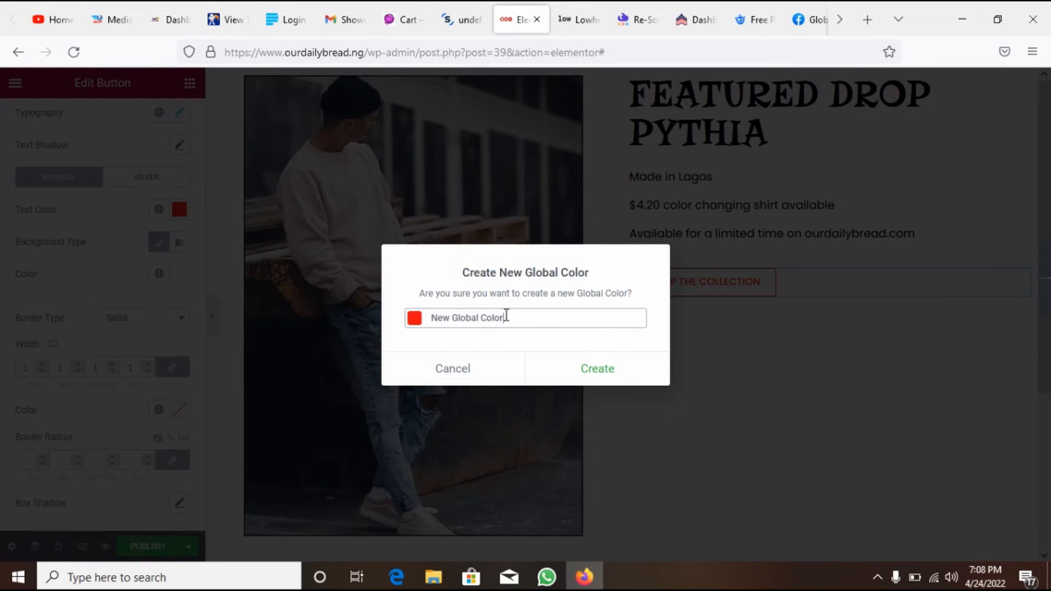
pyautogui.moveTo(506, 316); pyautogui.dragTo(417, 318)
pyautogui.write('Red')
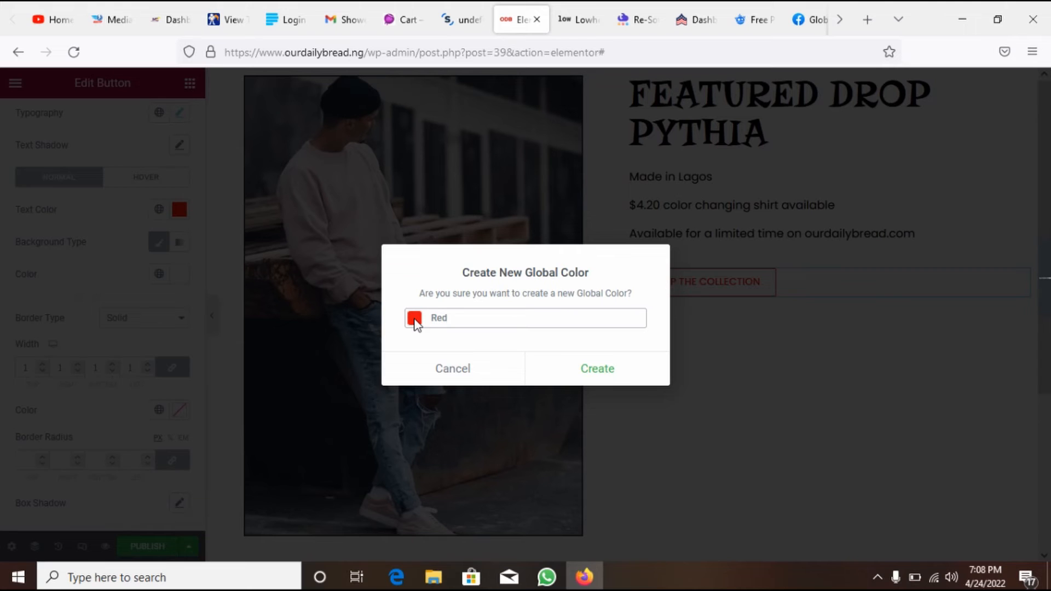
pyautogui.click(566, 373)
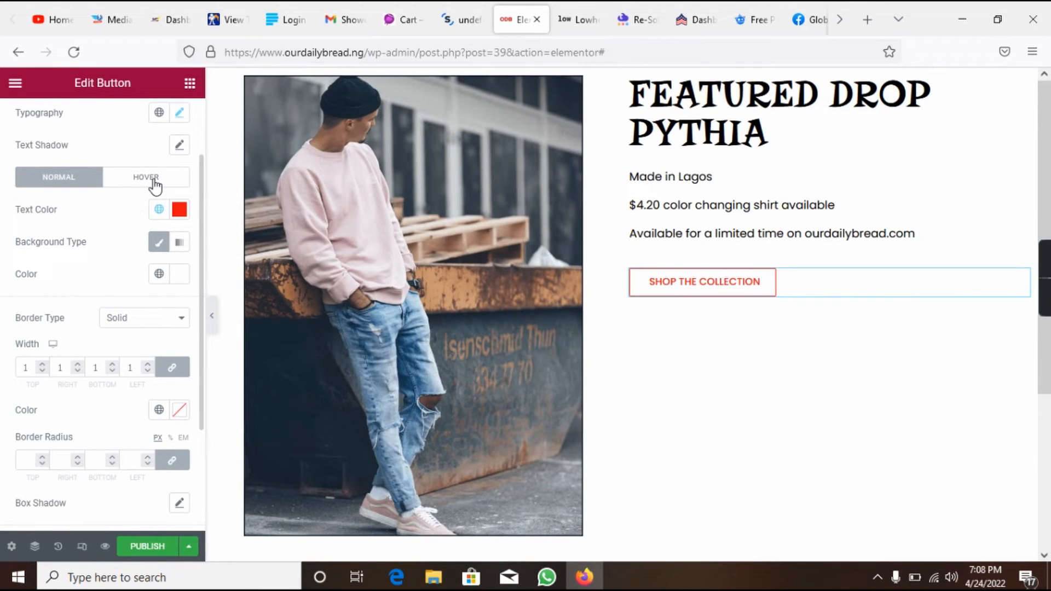
# - Set the button's hover background color to the global color Red
pyautogui.click(155, 187)
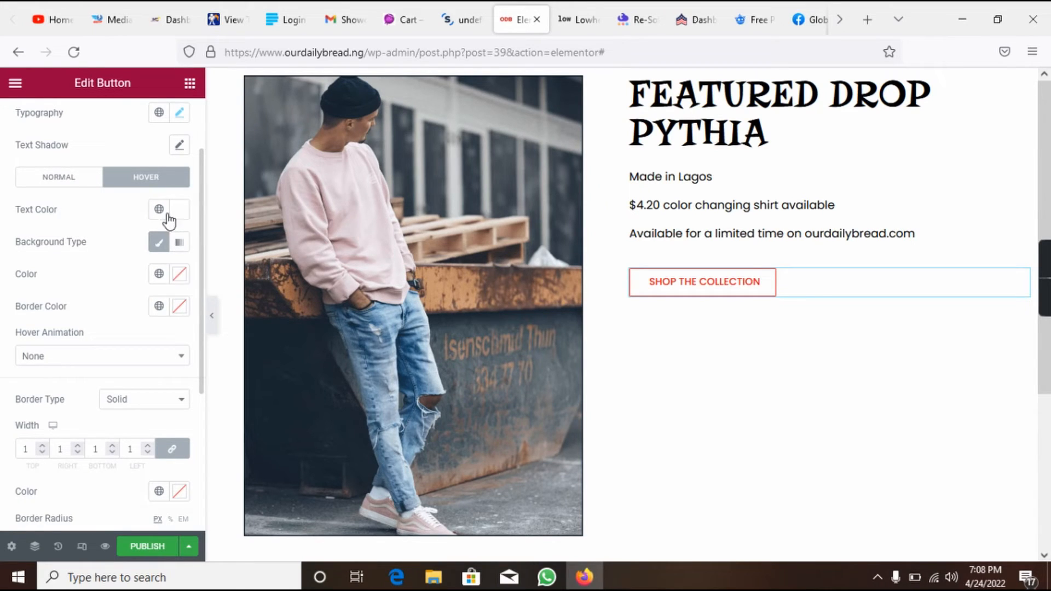
pyautogui.click(179, 275)
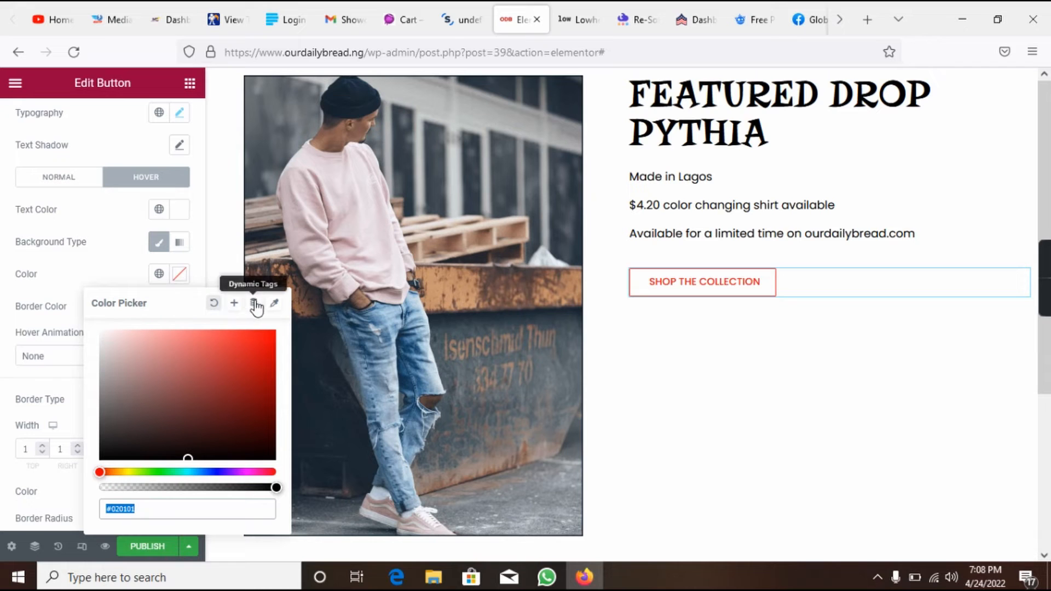
pyautogui.click(236, 304)
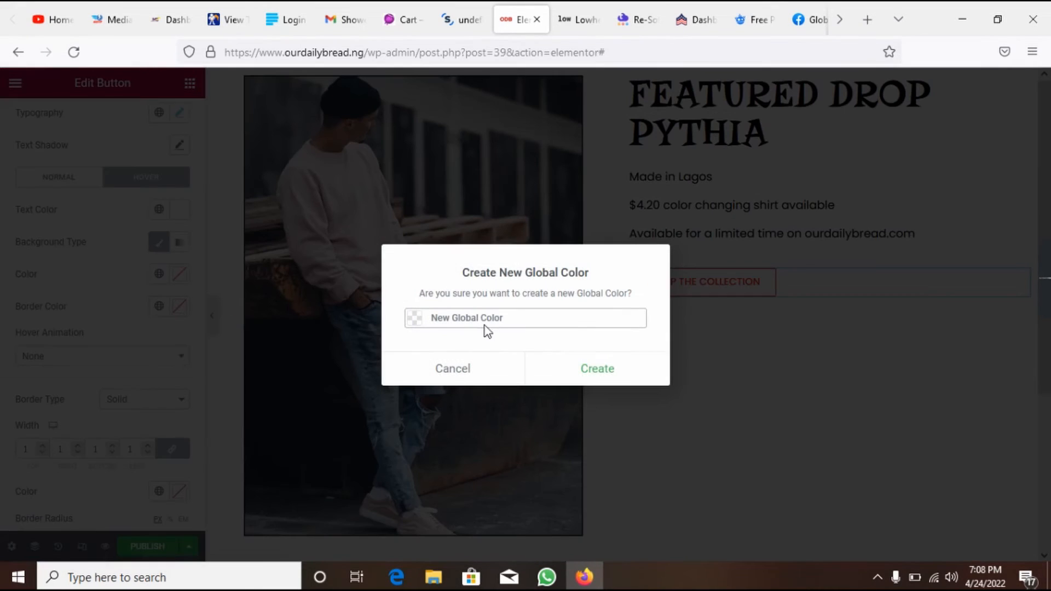
pyautogui.click(471, 378)
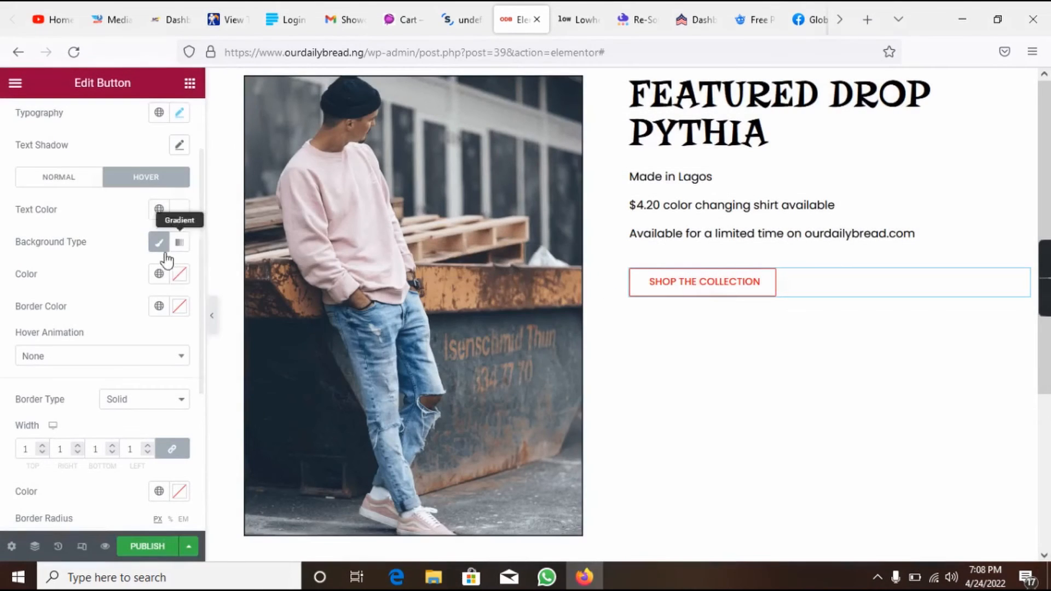
pyautogui.click(159, 277)
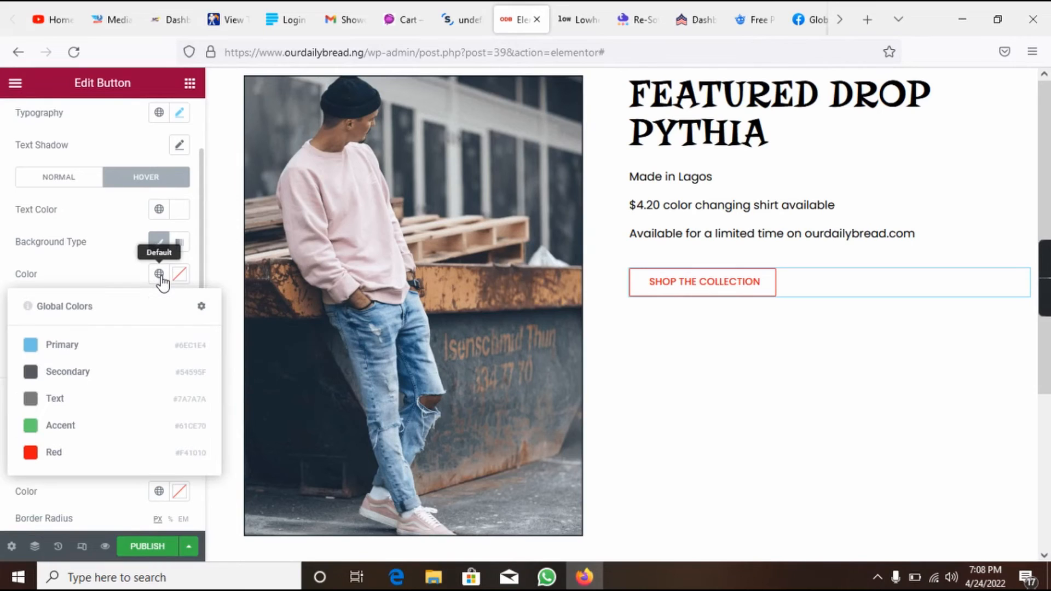
pyautogui.click(76, 455)
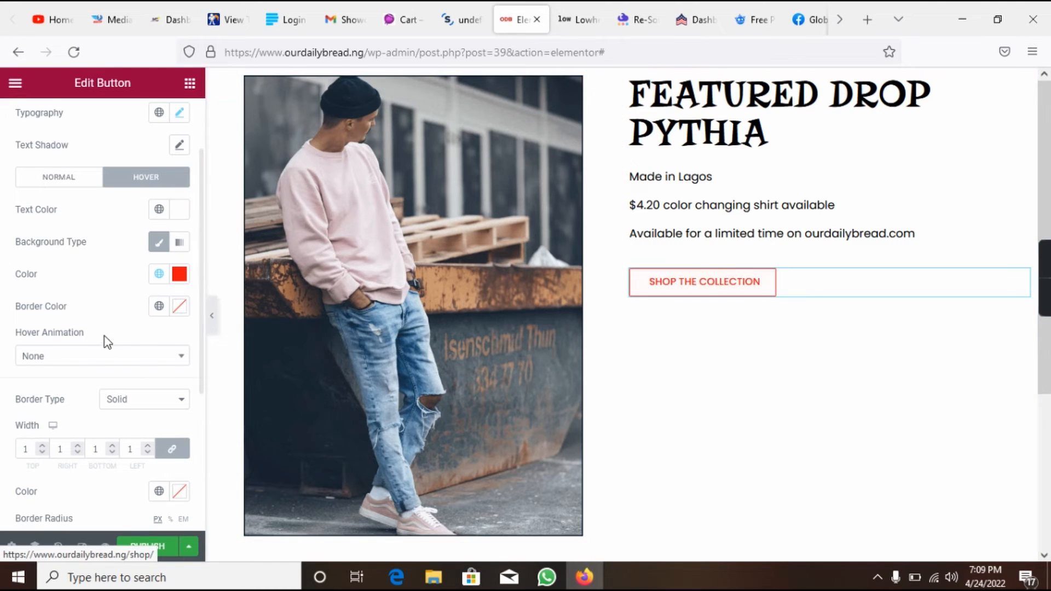
# - Set the button's hover border color to white, #FFFFFF, and preview the page without the editing panel
pyautogui.click(181, 310)
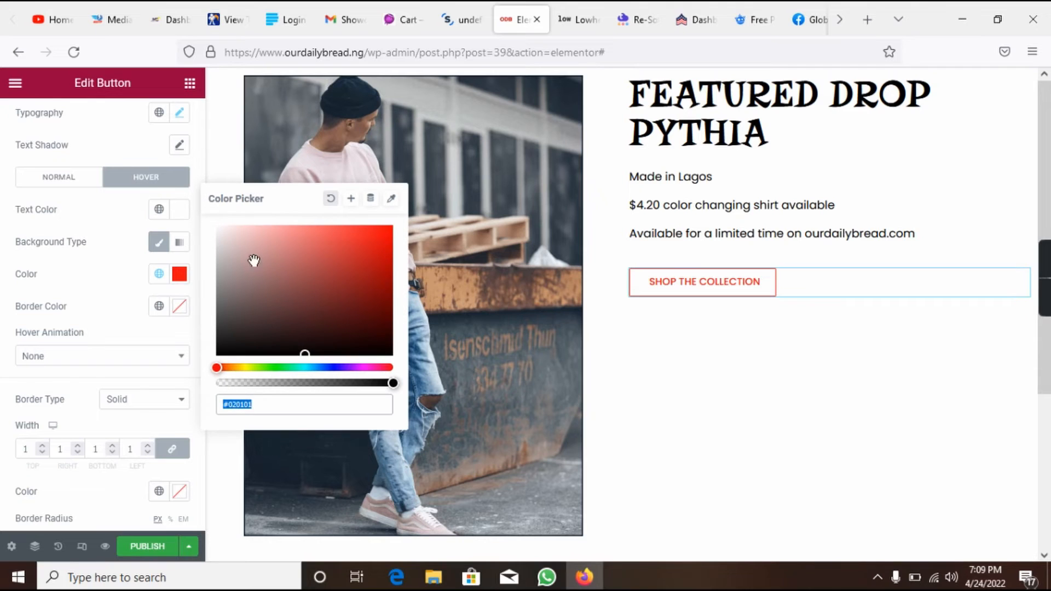
pyautogui.write('#FFFFFF')
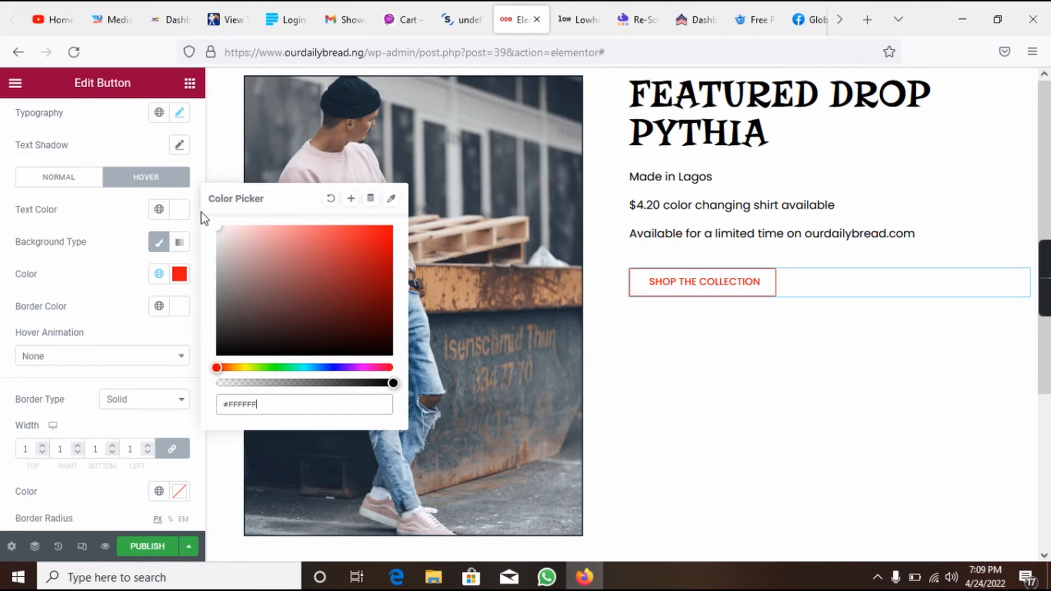
pyautogui.click(111, 297)
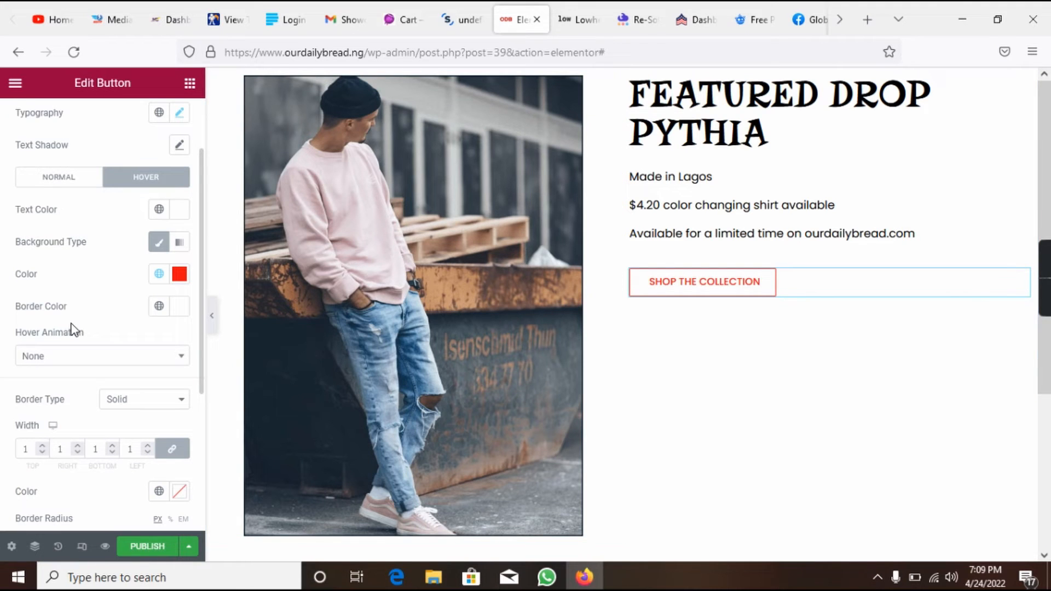
pyautogui.click(212, 316)
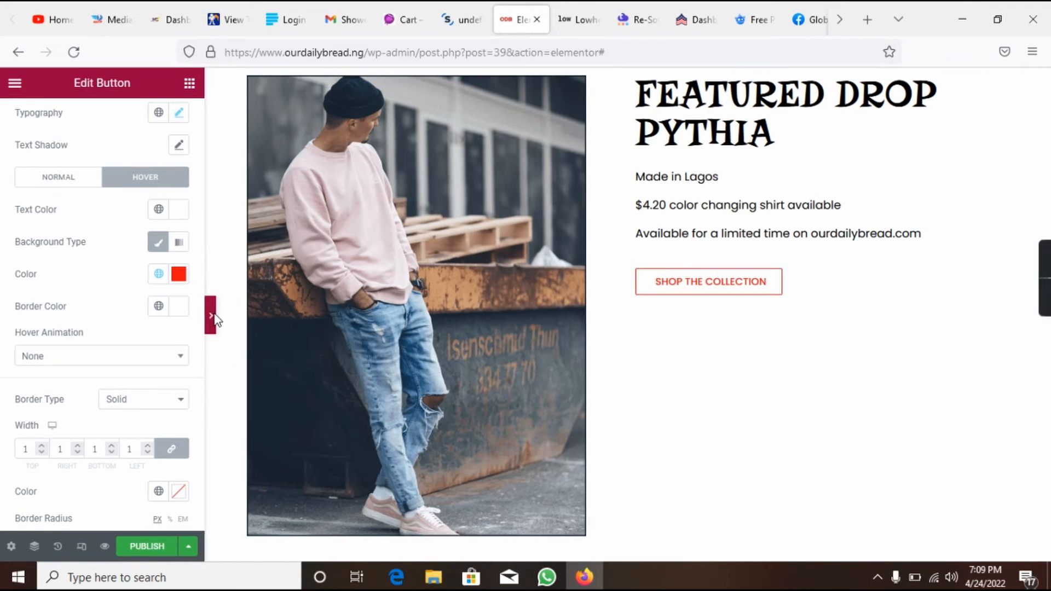
pyautogui.click(6, 316)
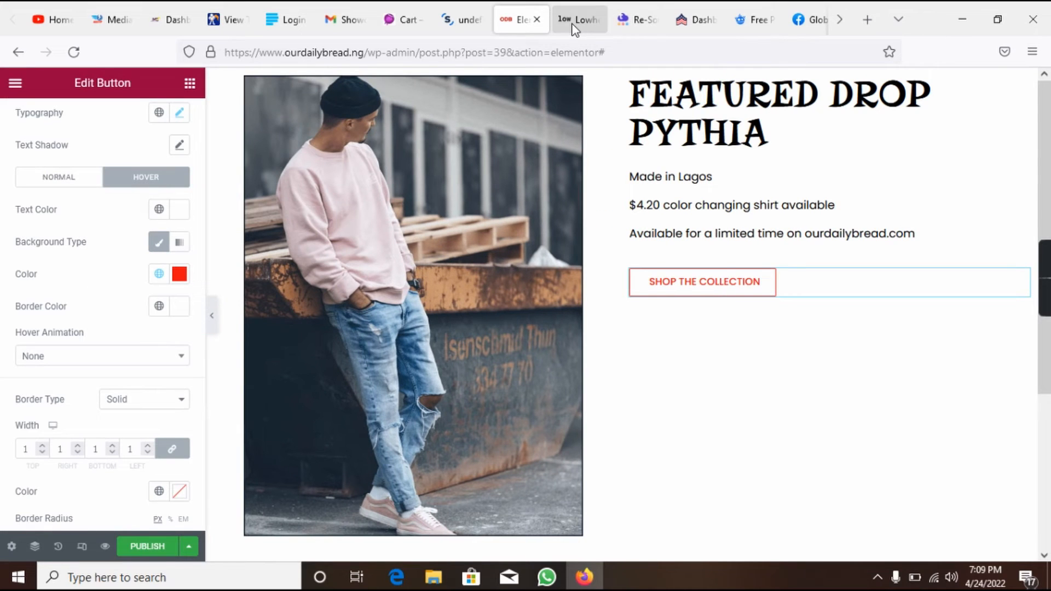
# - Compare the section with Featured Drop on lowheads.com and narrow the image column slightly
pyautogui.click(573, 27)
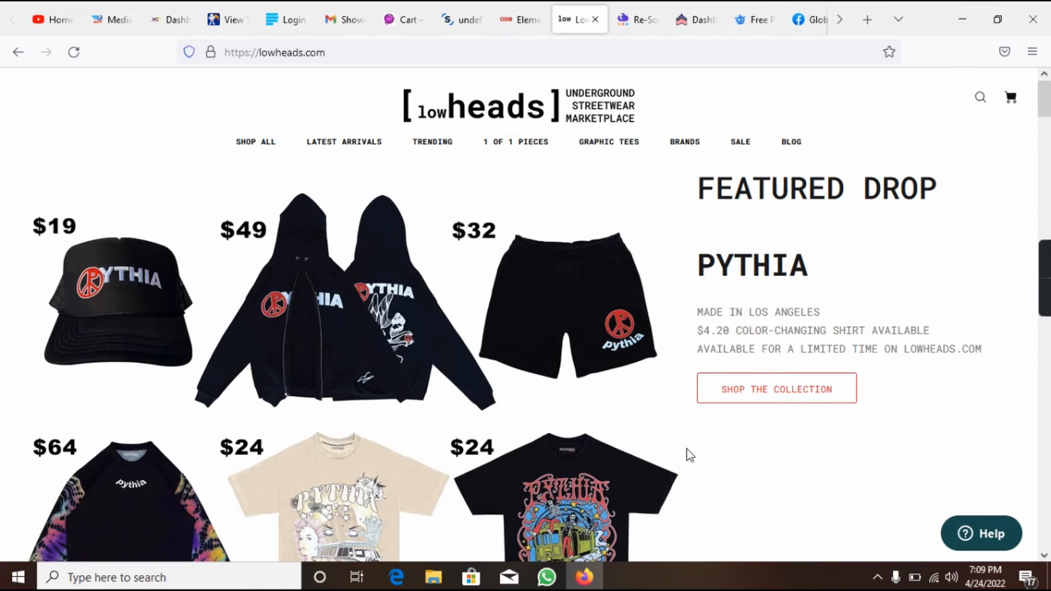
pyautogui.click(528, 20)
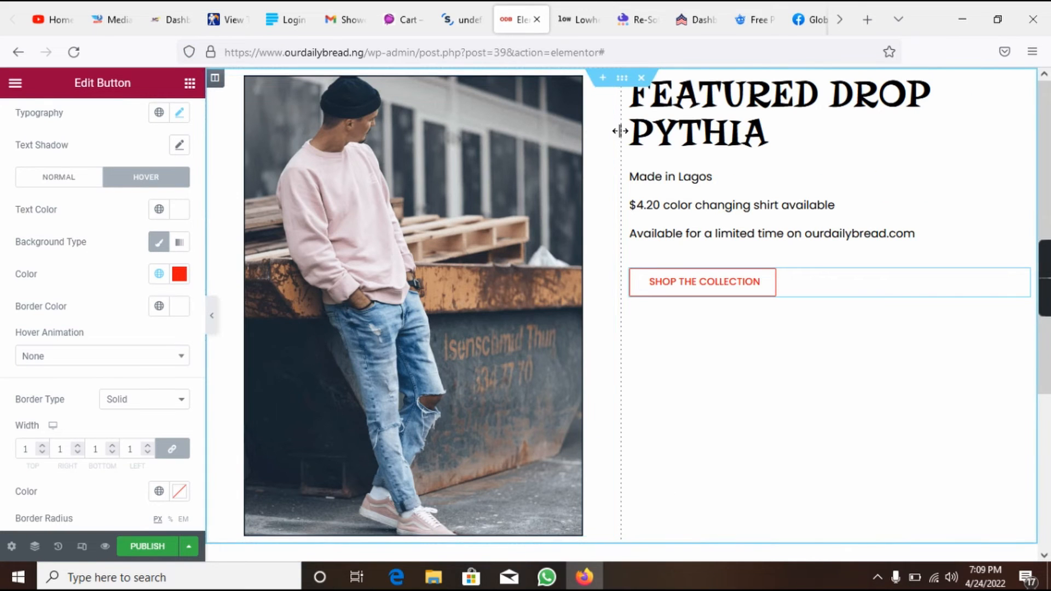
pyautogui.moveTo(621, 131); pyautogui.dragTo(620, 136)
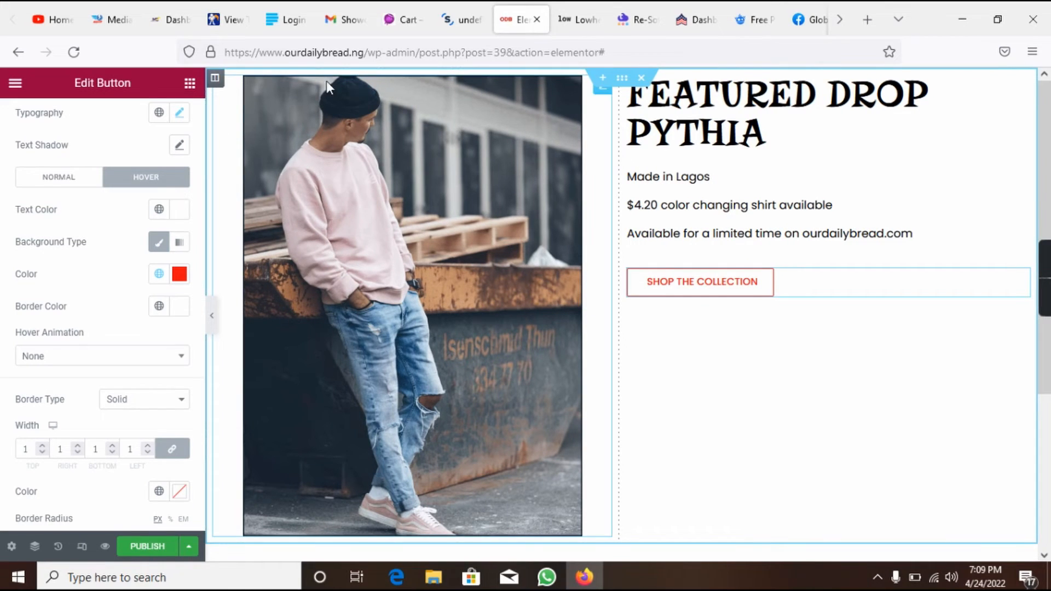
# - Set the width of the column holding the man's photo to 60%
pyautogui.click(215, 80)
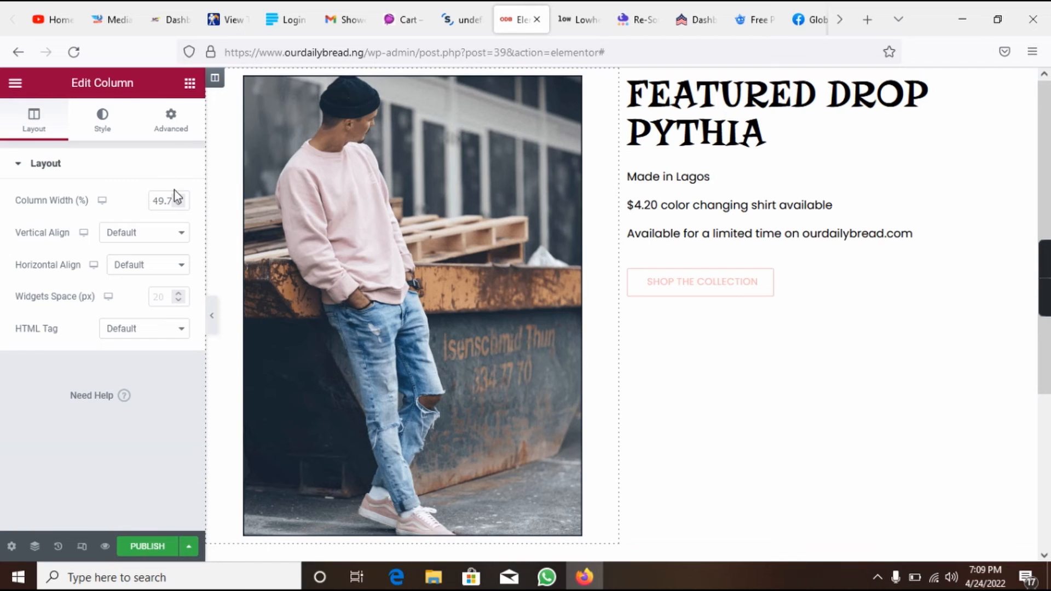
pyautogui.click(179, 197)
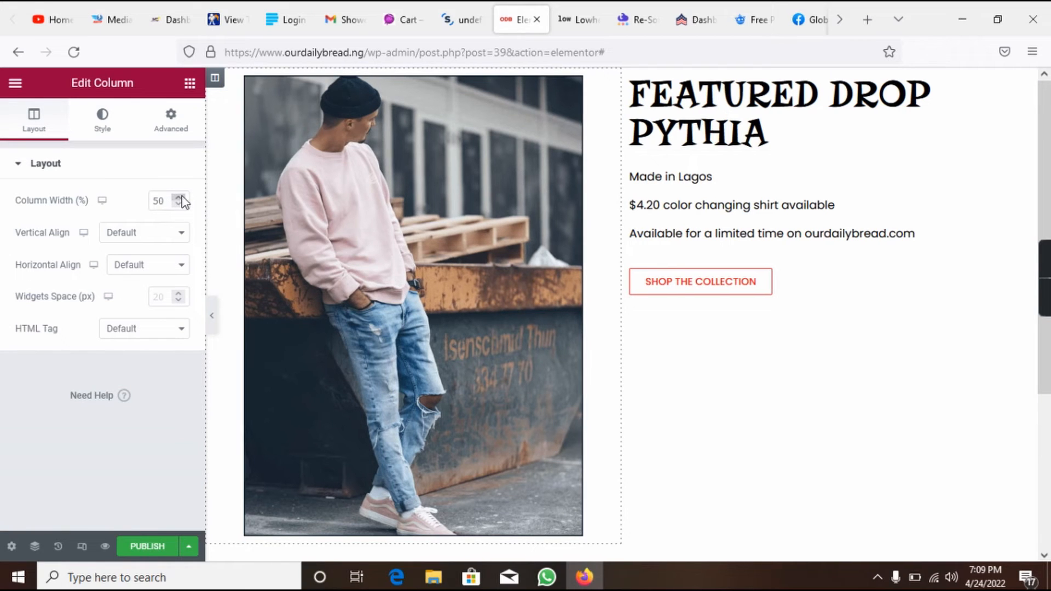
pyautogui.click(179, 198)
pyautogui.click(178, 198)
pyautogui.click(179, 197)
pyautogui.click(179, 197)
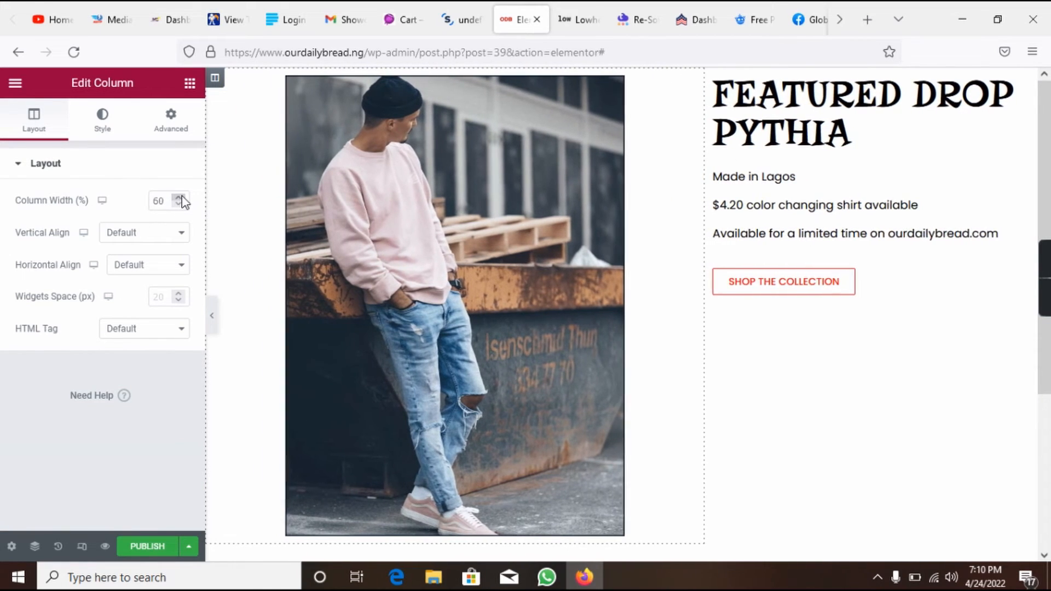
pyautogui.click(179, 198)
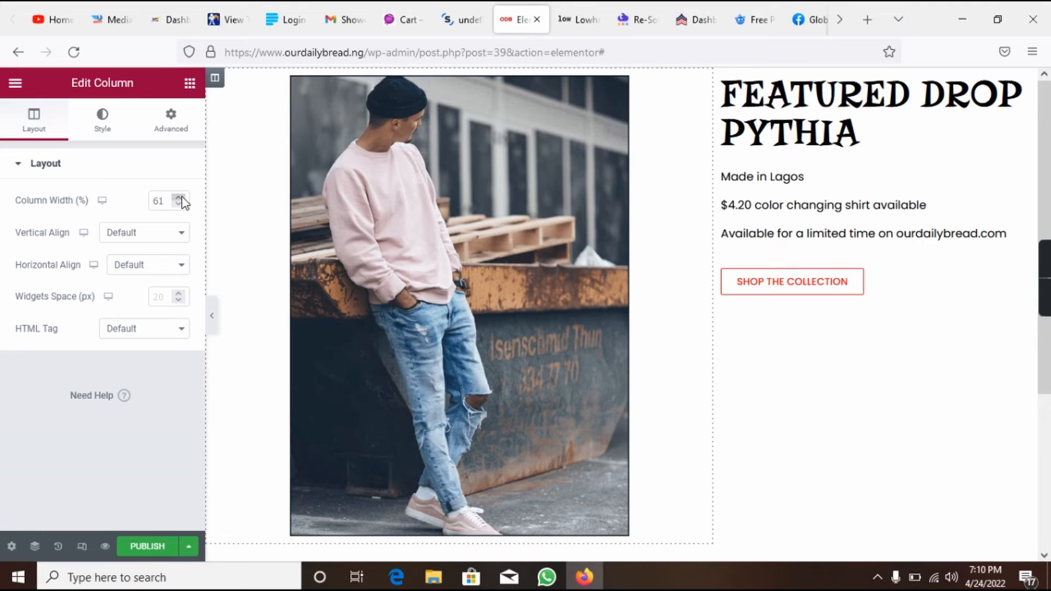
pyautogui.click(181, 204)
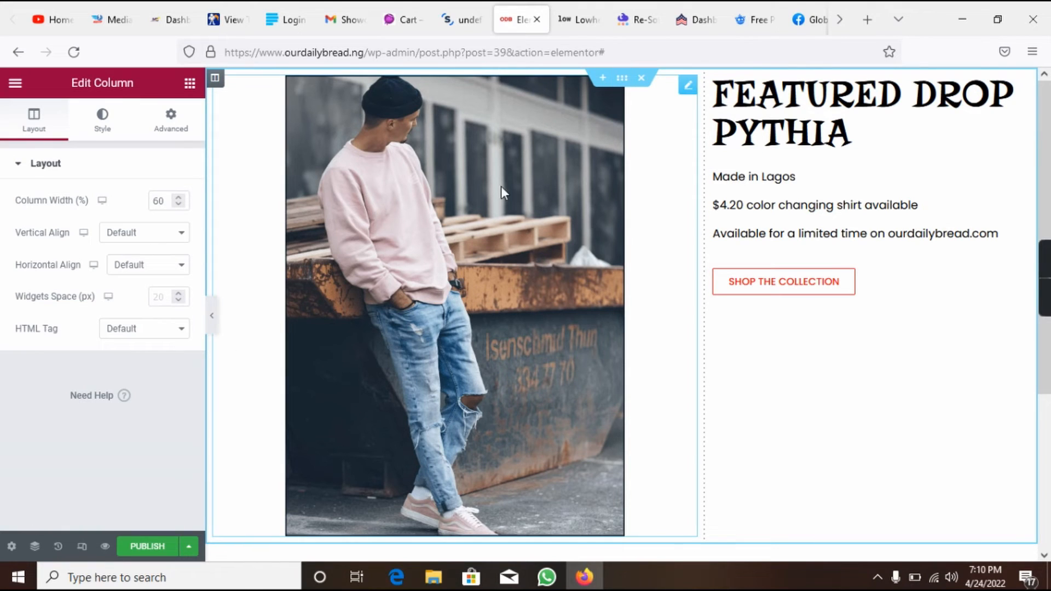
# - Open the photo's image settings and preview the page without the editing panel
pyautogui.click(686, 88)
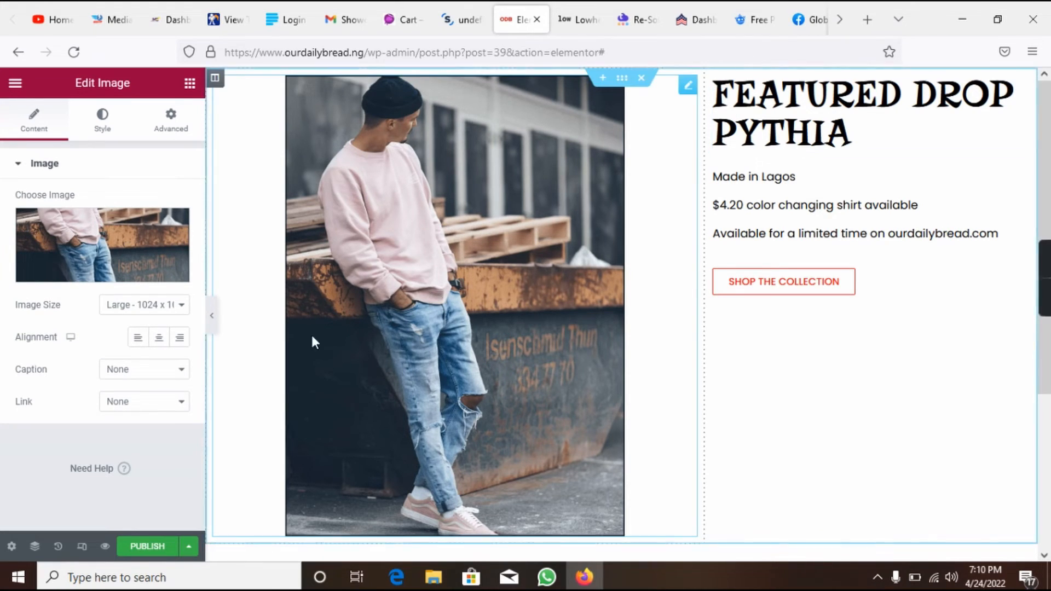
pyautogui.click(212, 316)
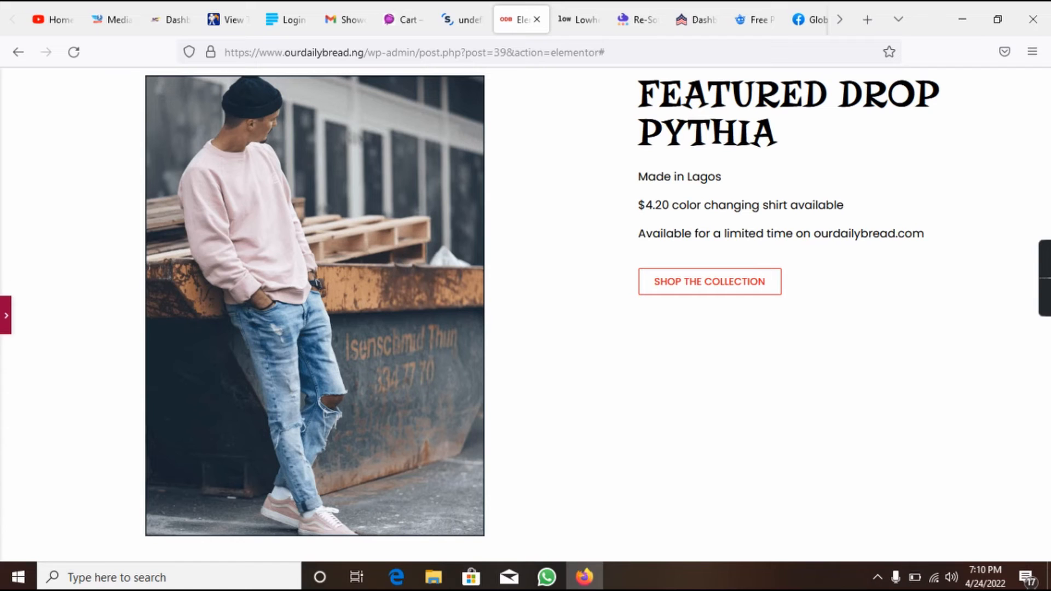
pyautogui.click(6, 316)
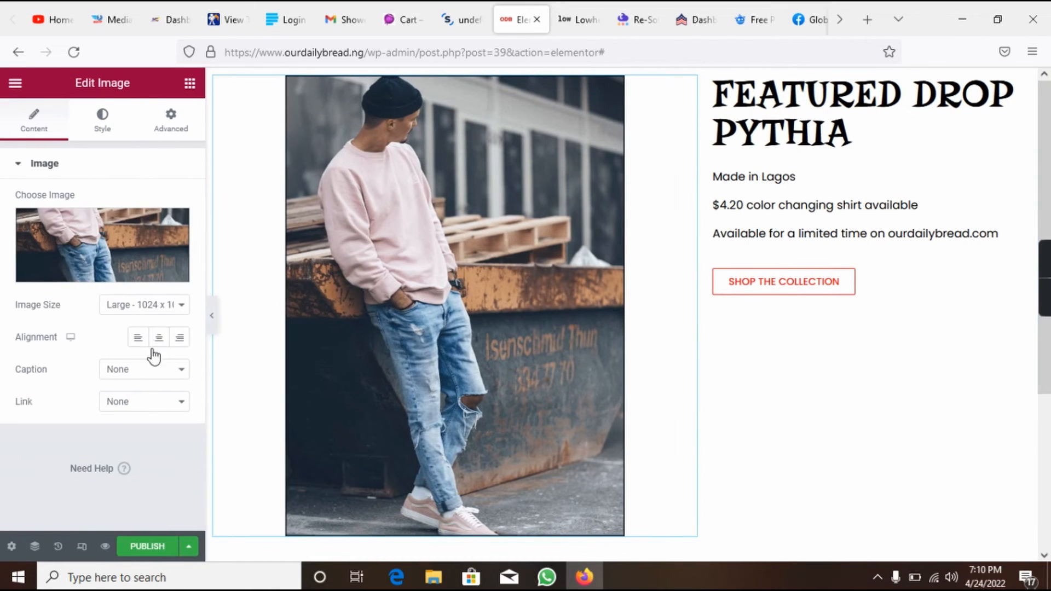
# - Check the Featured Drop section in the tablet and mobile layouts and return to the desktop layout
pyautogui.click(81, 546)
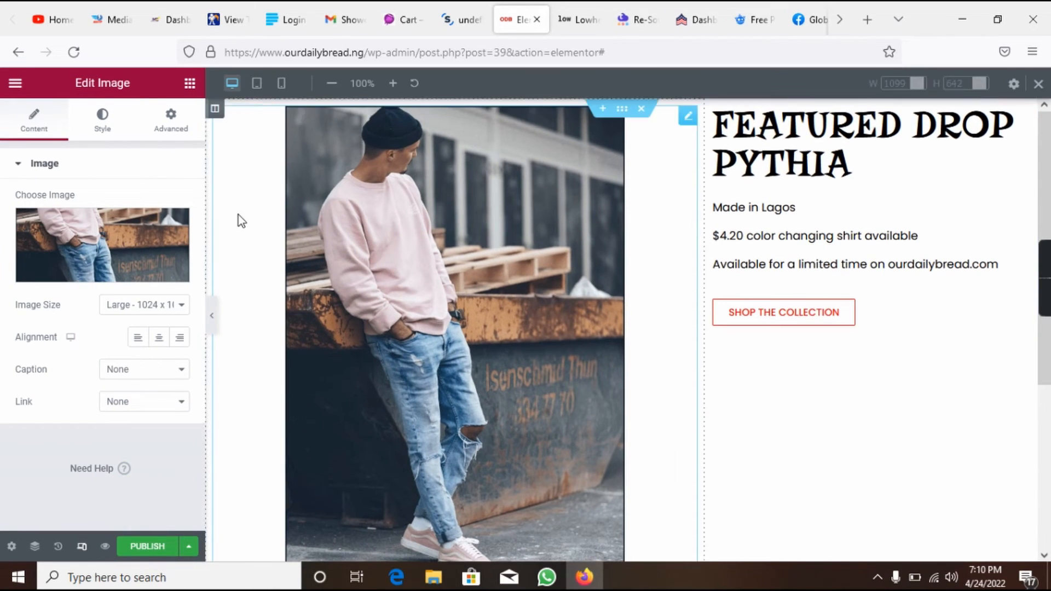
pyautogui.click(262, 92)
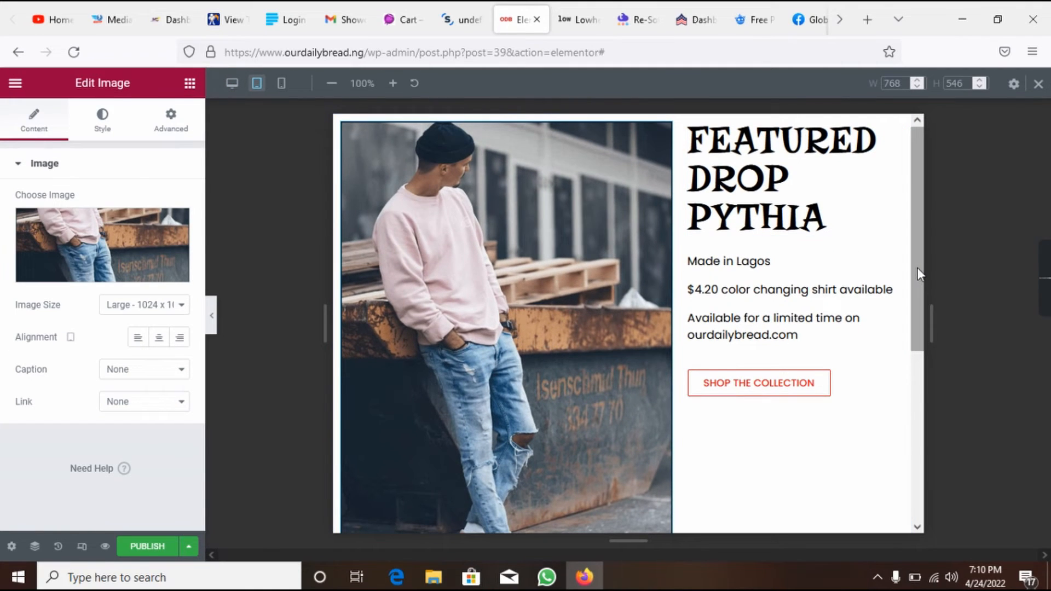
pyautogui.scroll(-1, 916, 266)
pyautogui.scroll(1, 917, 260)
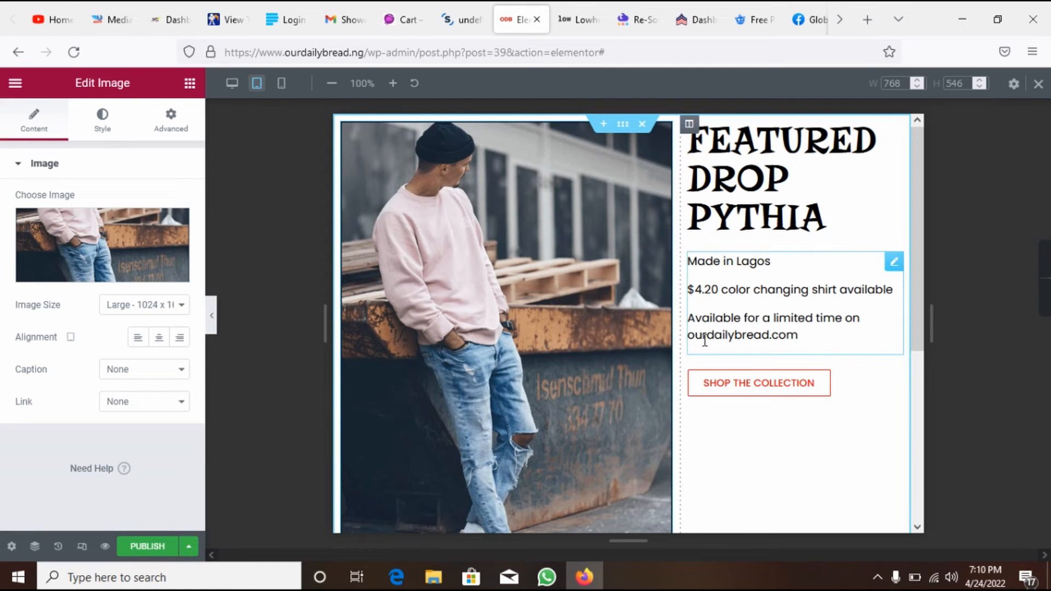
pyautogui.click(282, 85)
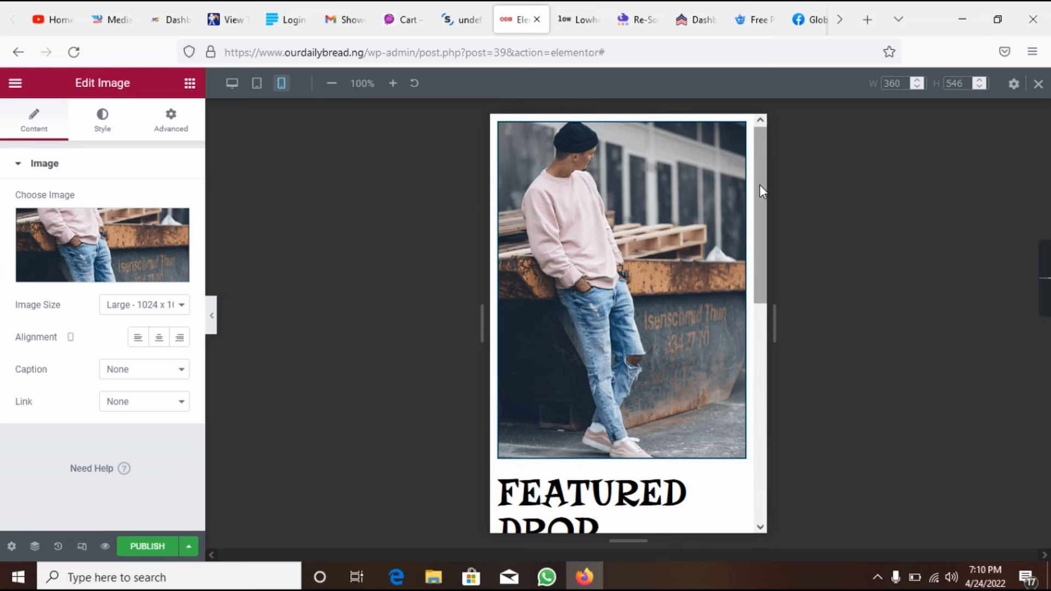
pyautogui.moveTo(760, 186); pyautogui.dragTo(771, 161)
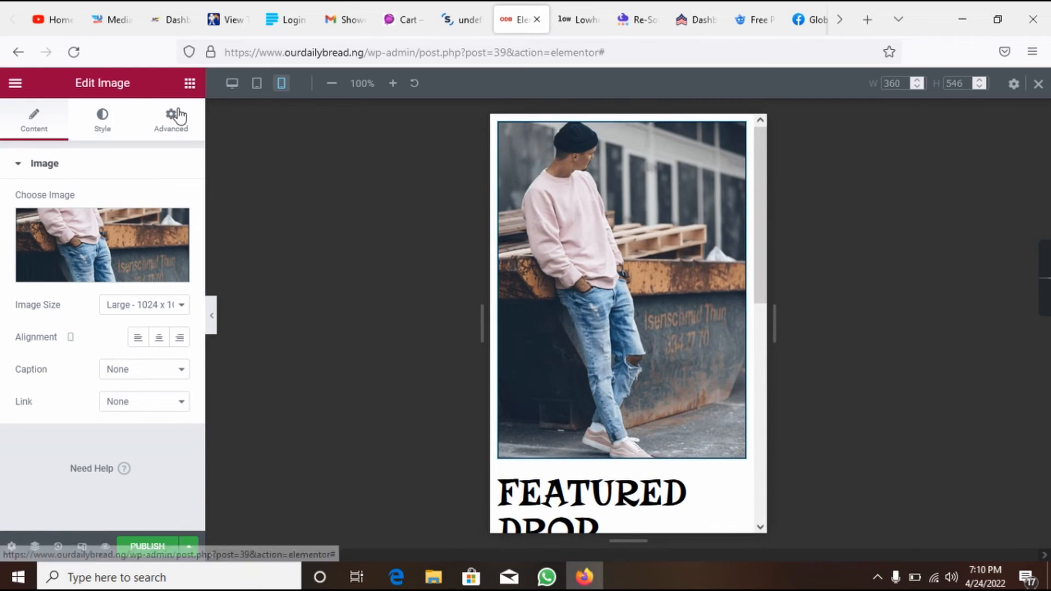
pyautogui.click(232, 83)
# - Examine how the other Featured Drop and Featured Collection sections are laid out on lowheads.com
pyautogui.click(577, 20)
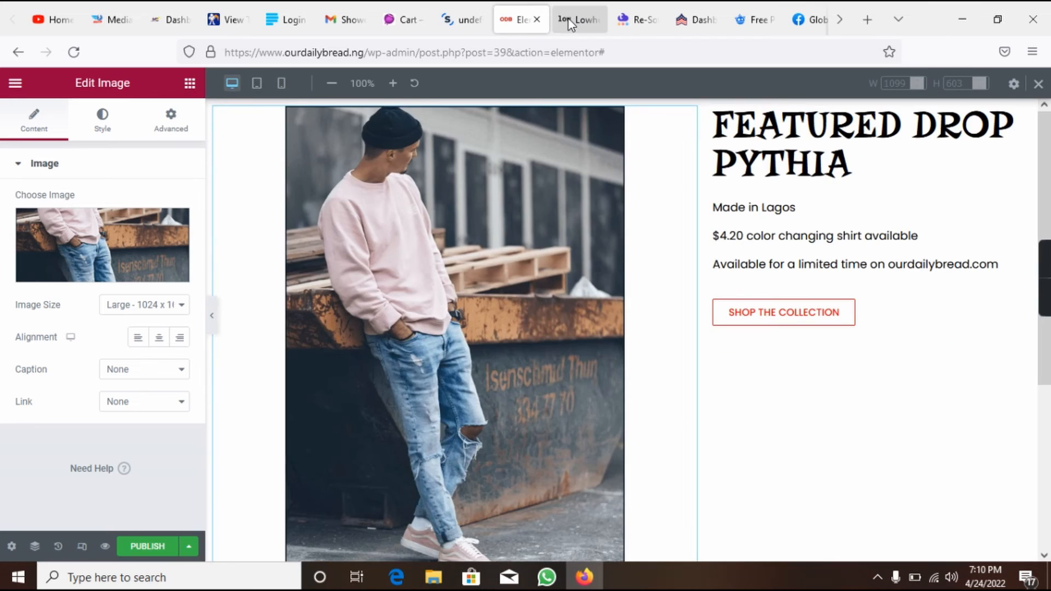
pyautogui.scroll(-10, 525, 356)
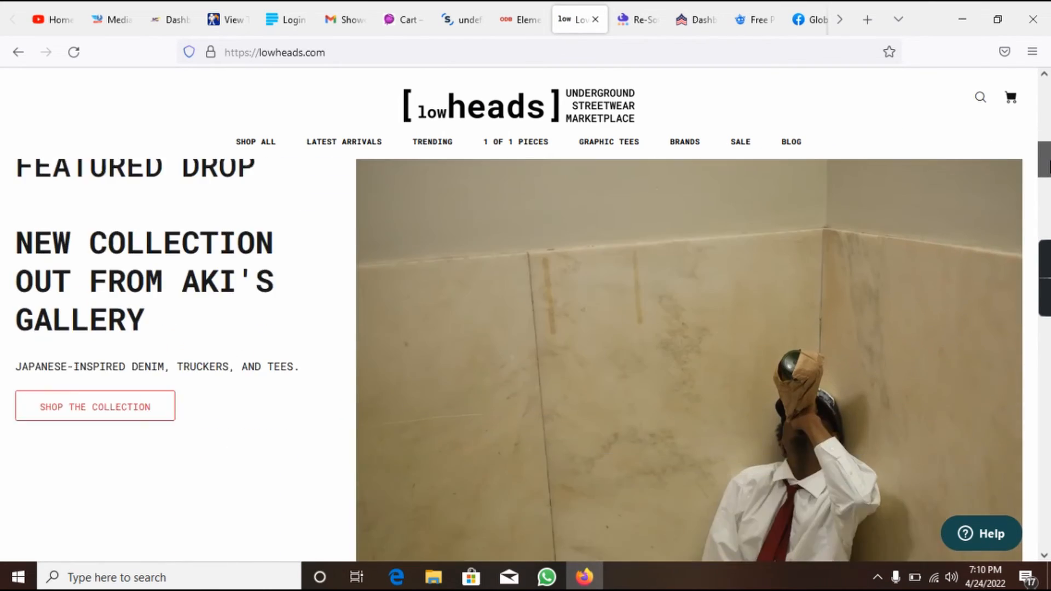
pyautogui.moveTo(1050, 161); pyautogui.dragTo(1049, 301)
pyautogui.click(1049, 400)
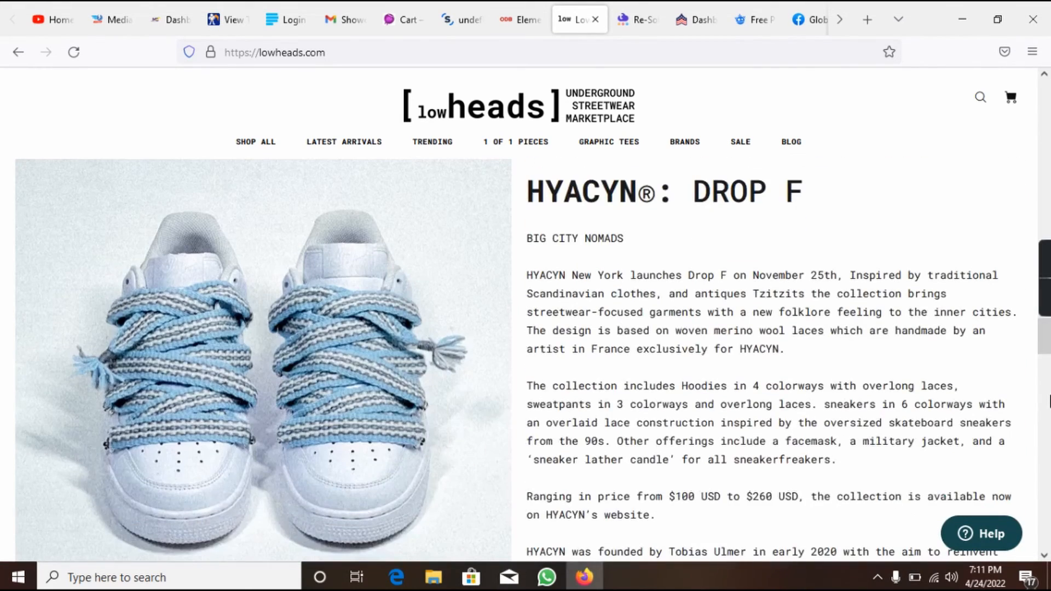
pyautogui.moveTo(1049, 368); pyautogui.dragTo(1047, 334)
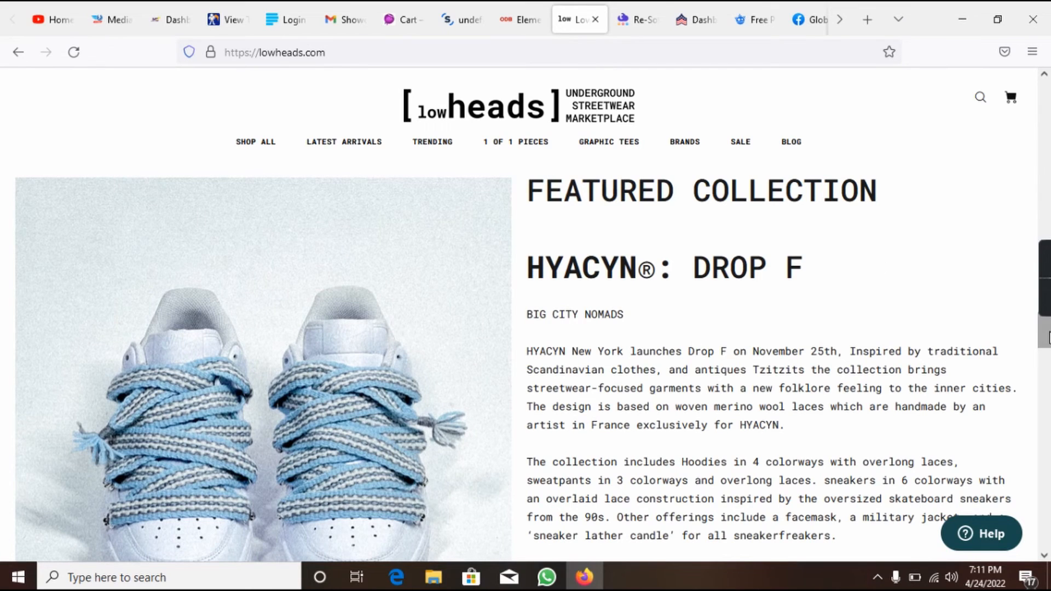
pyautogui.moveTo(1048, 346); pyautogui.dragTo(1046, 92)
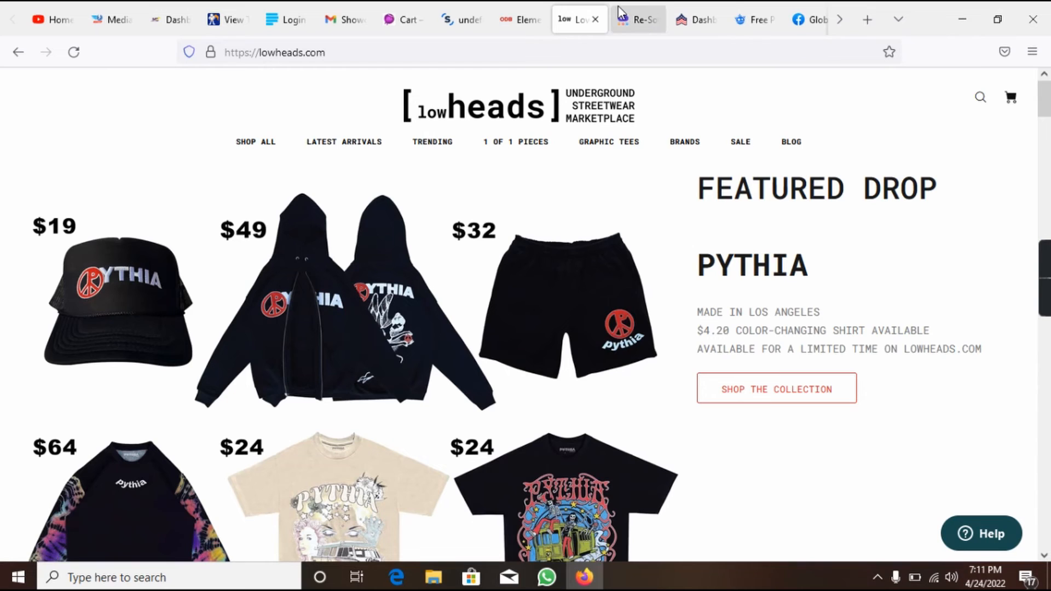
pyautogui.click(513, 18)
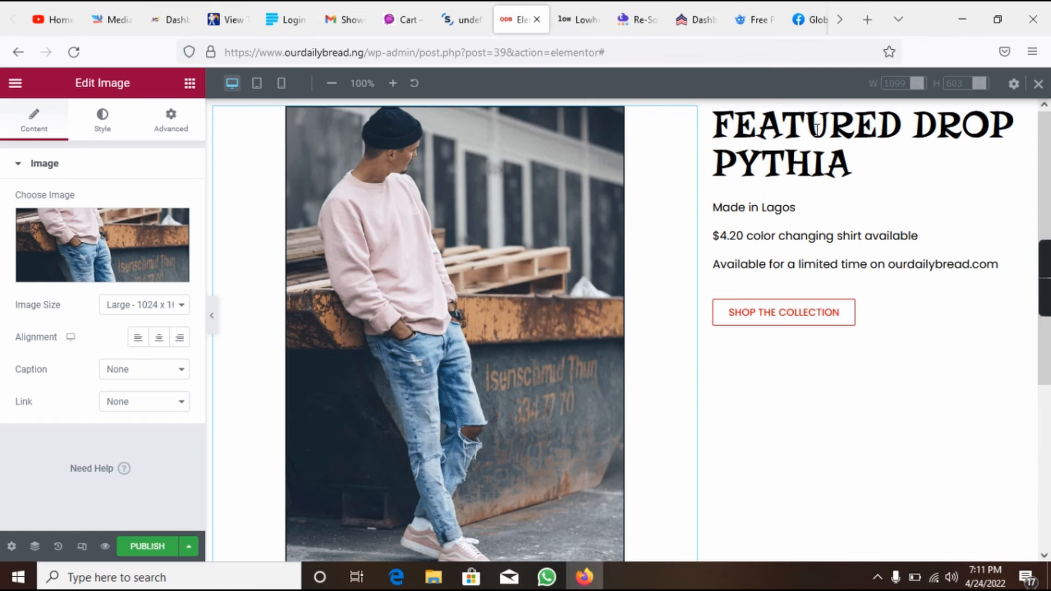
pyautogui.scroll(-1, 1042, 86)
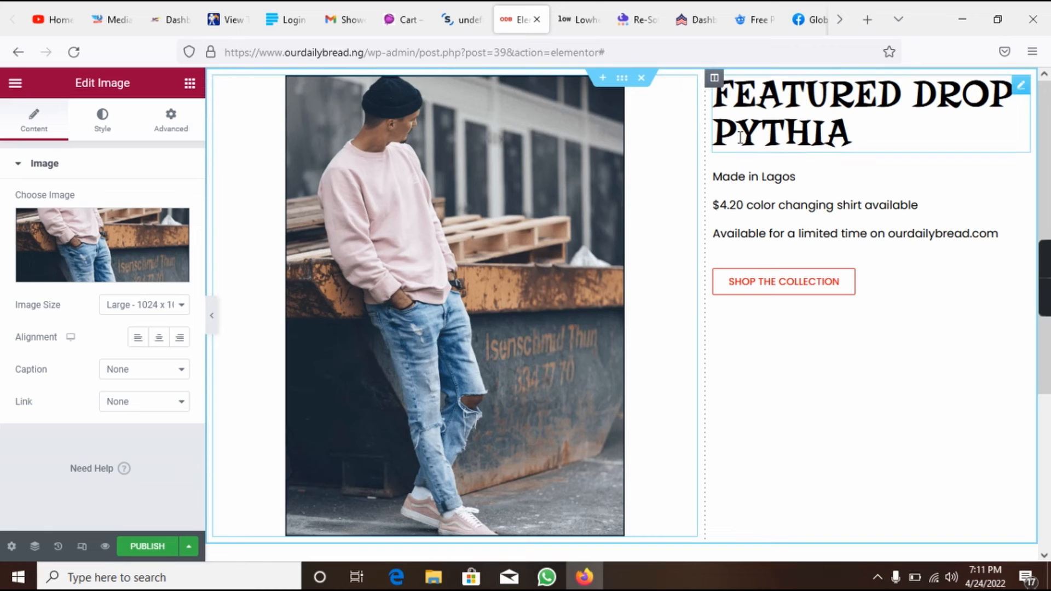
pyautogui.moveTo(1045, 185); pyautogui.dragTo(1050, 138)
pyautogui.scroll(-4, 1003, 355)
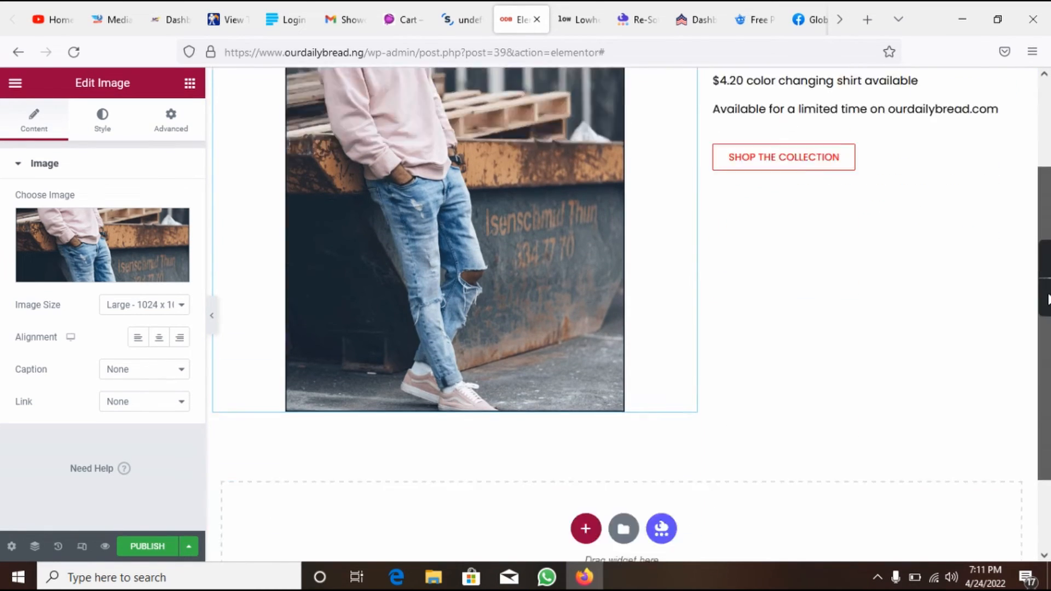
pyautogui.click(585, 431)
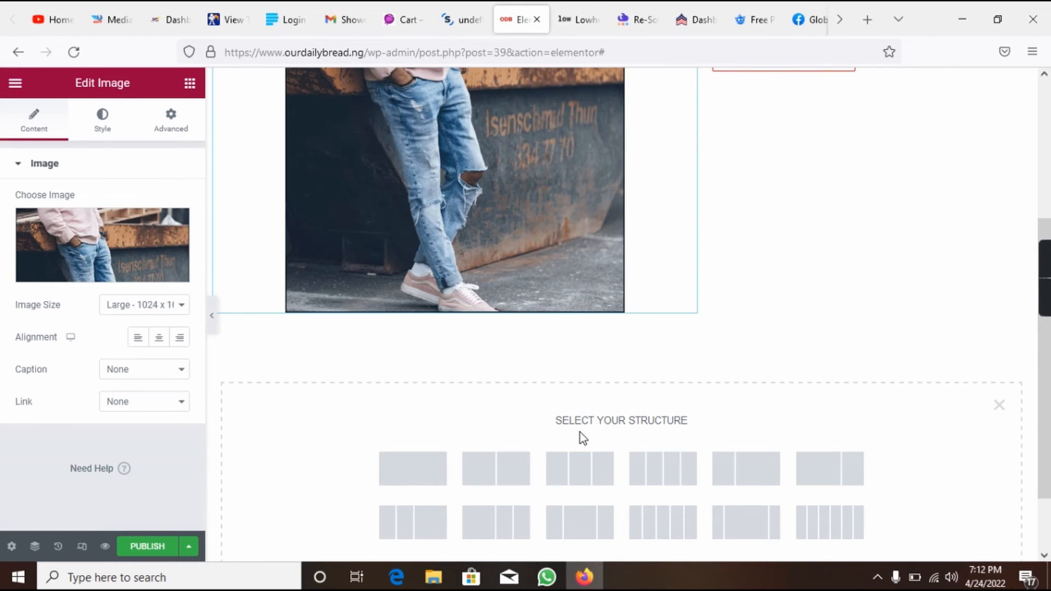
pyautogui.click(493, 472)
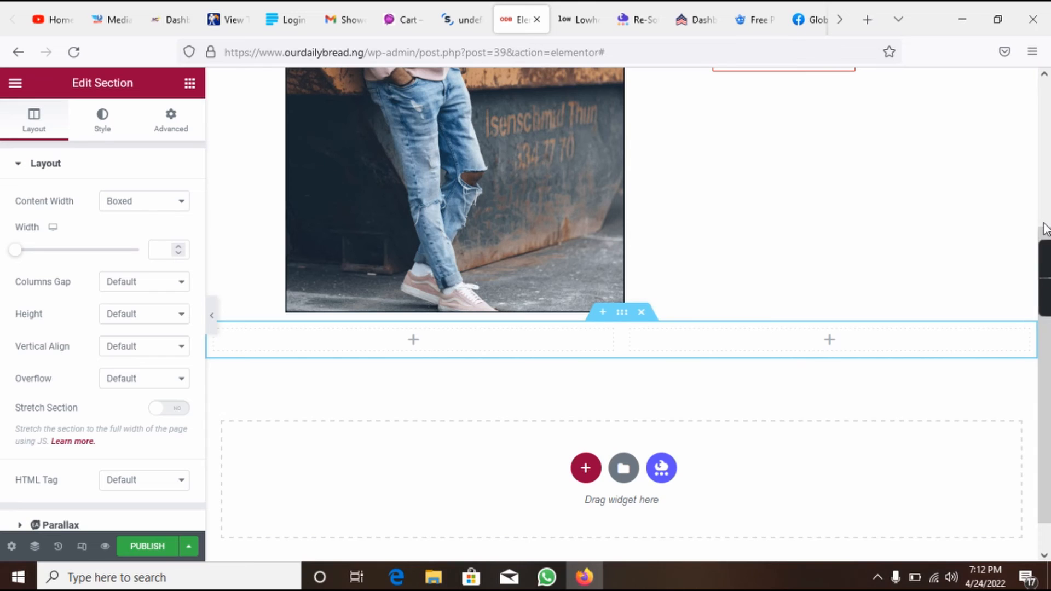
pyautogui.scroll(-1, 1047, 252)
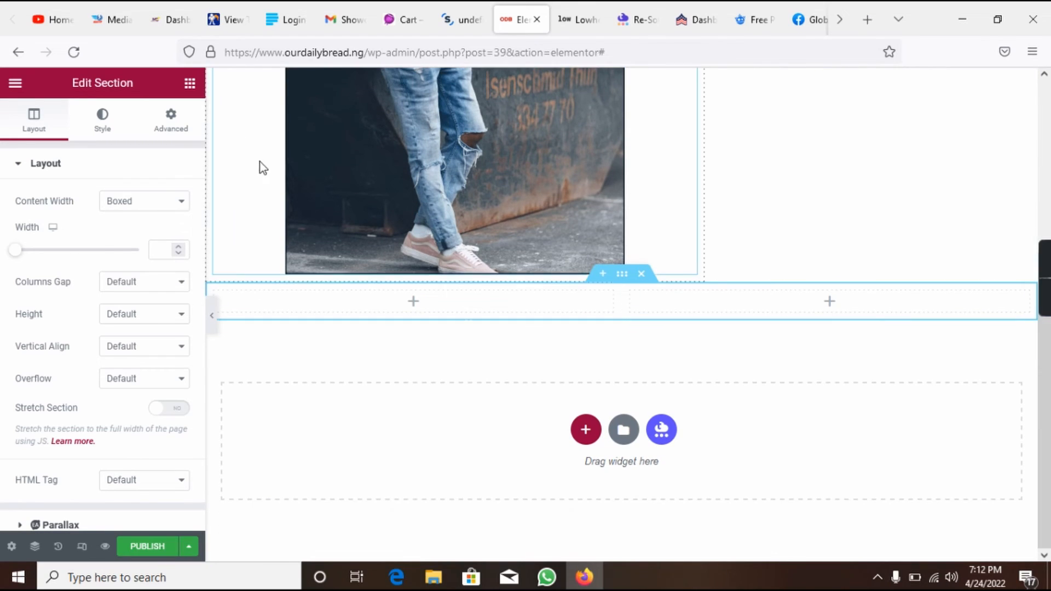
pyautogui.click(188, 85)
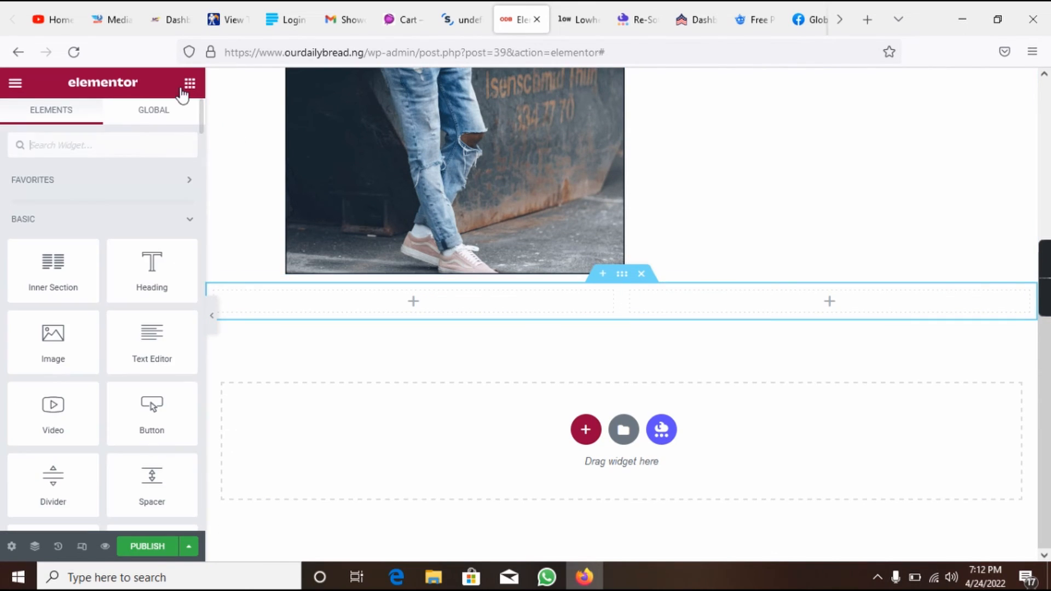
pyautogui.moveTo(141, 274)
pyautogui.mouseDown()
pyautogui.moveTo(331, 321)
pyautogui.moveTo(412, 314)
pyautogui.moveTo(110, 277)
pyautogui.moveTo(132, 274)
pyautogui.mouseUp()
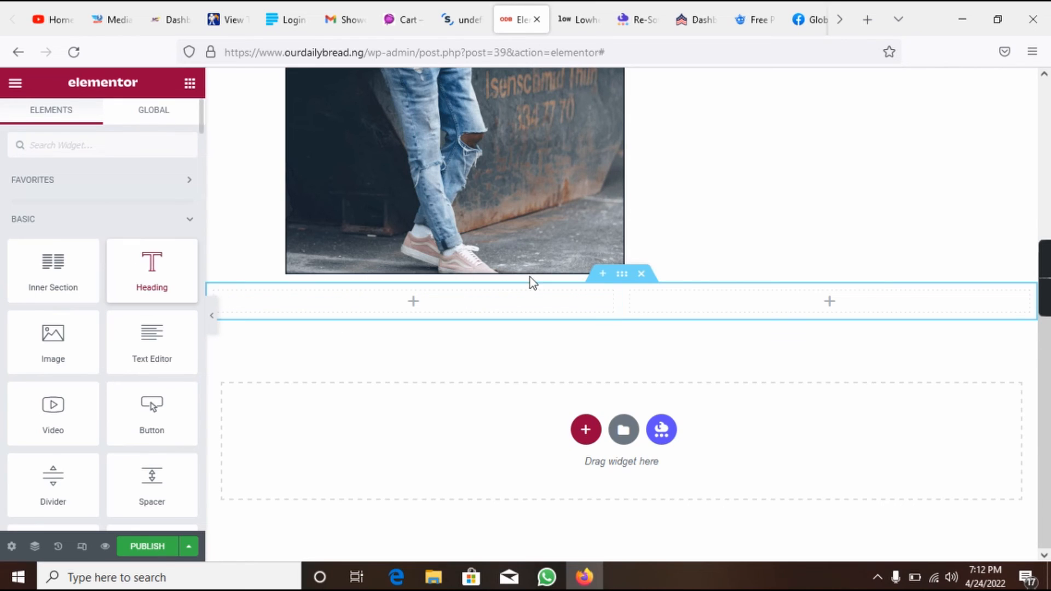
pyautogui.click(641, 273)
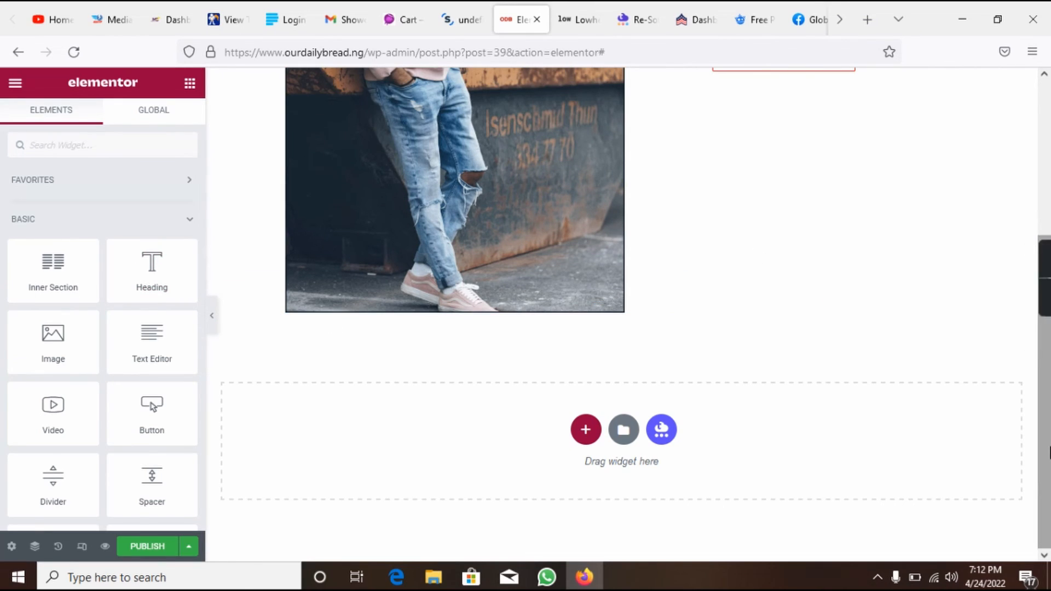
# - Duplicate the whole Featured Drop Pythia section on the page
pyautogui.scroll(4, 568, 164)
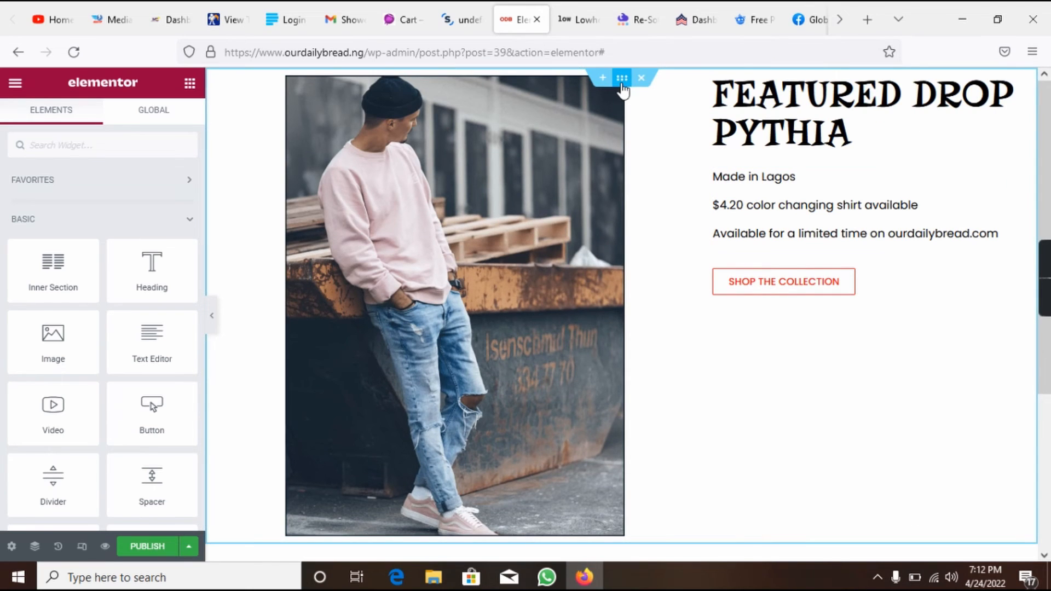
pyautogui.rightClick(622, 86)
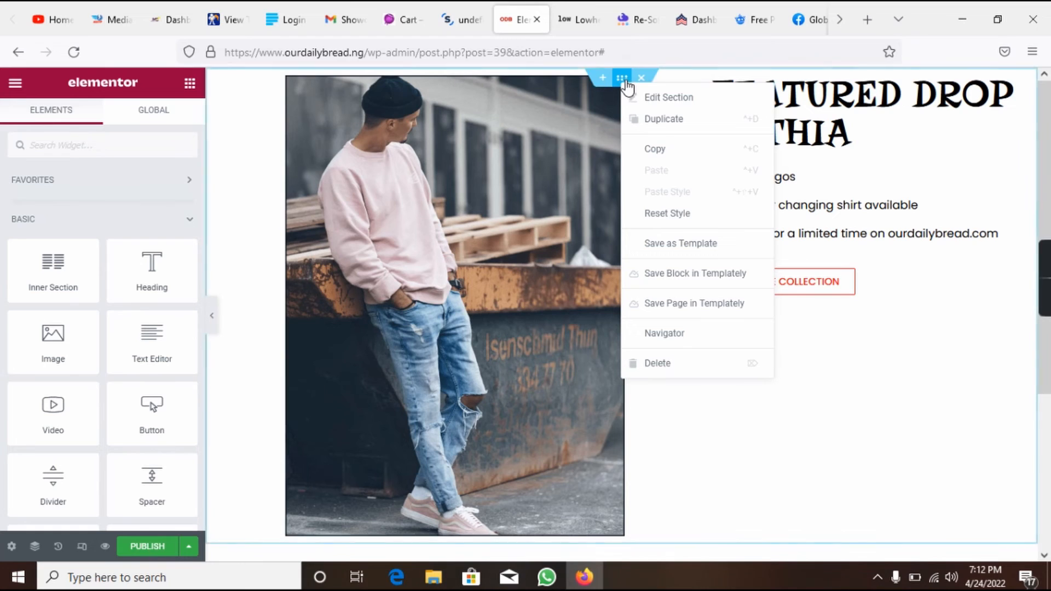
pyautogui.click(664, 120)
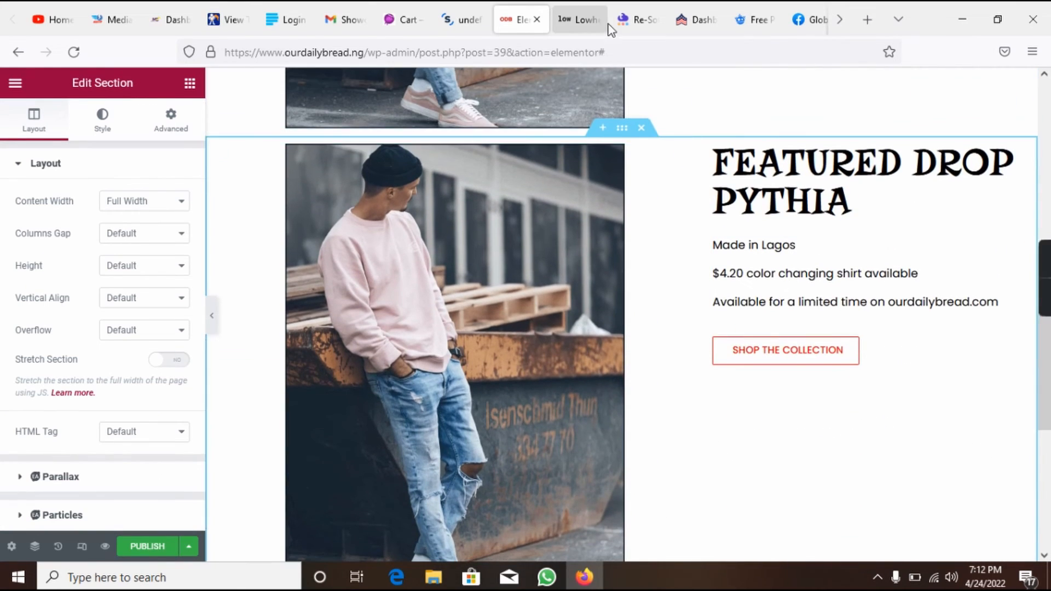
# - Check the second Featured Drop layout on lowheads.com and move the duplicated section's text column ahead of its image column
pyautogui.click(562, 21)
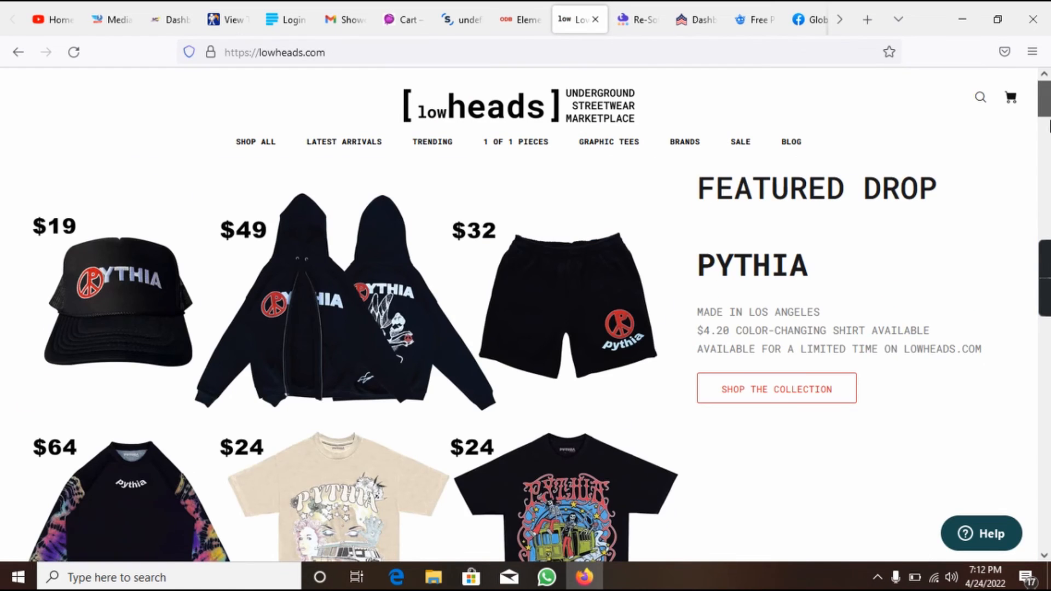
pyautogui.scroll(-1, 526, 358)
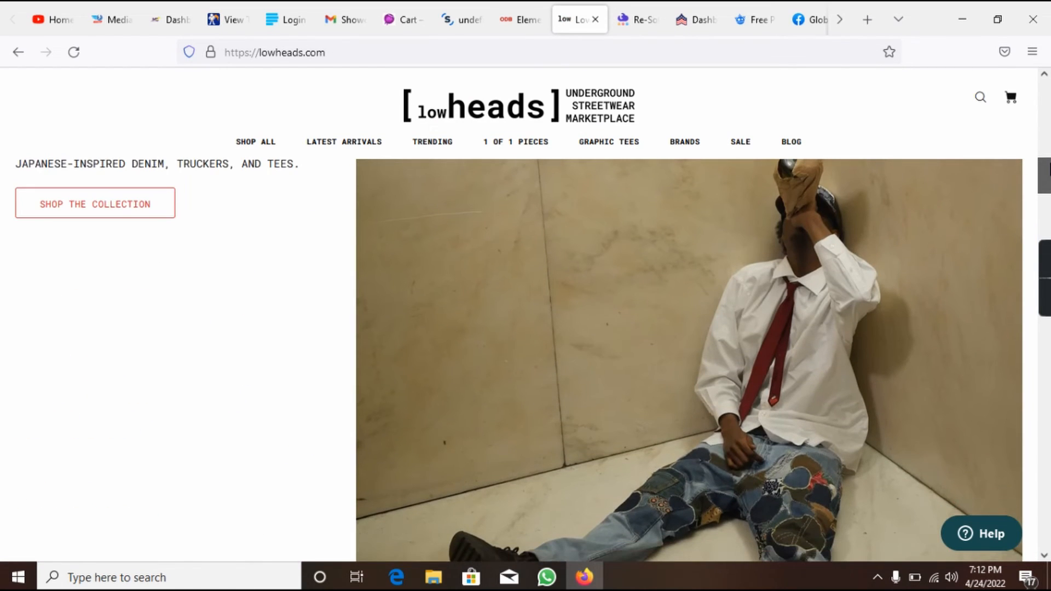
pyautogui.scroll(3, 1049, 167)
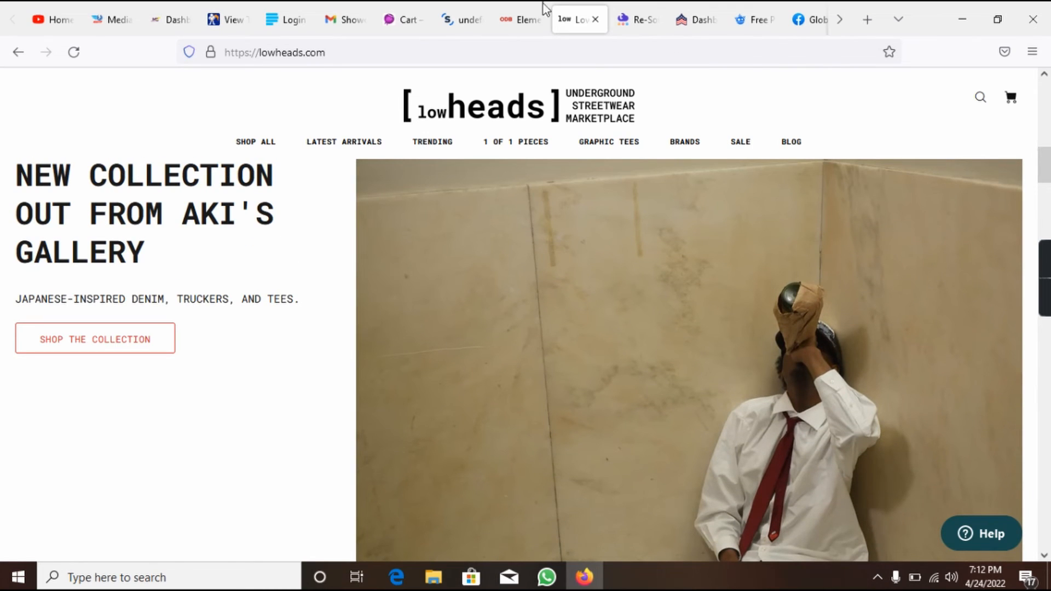
pyautogui.click(496, 17)
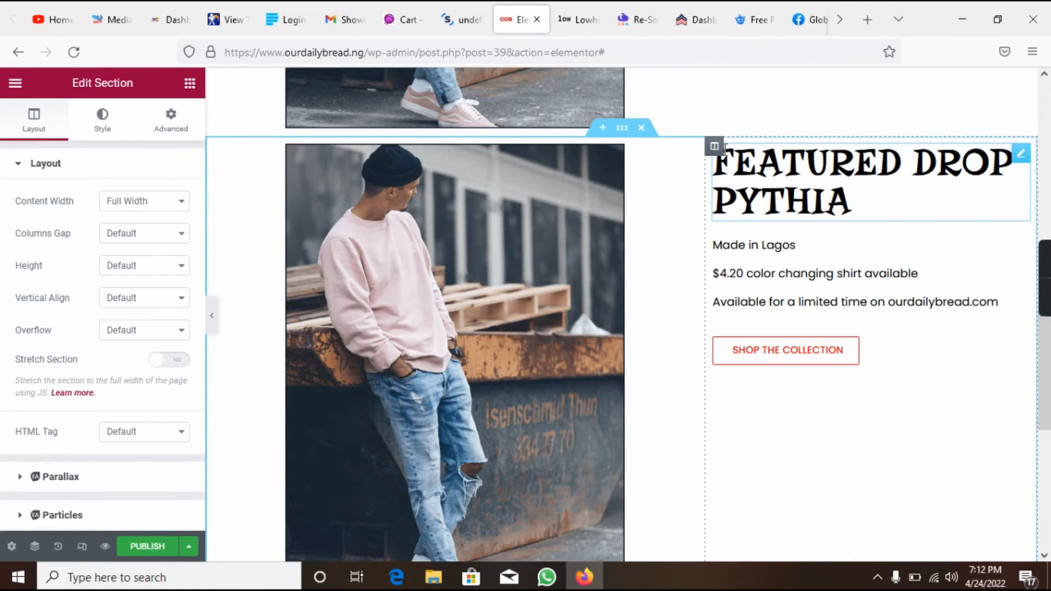
pyautogui.moveTo(714, 146); pyautogui.dragTo(518, 167)
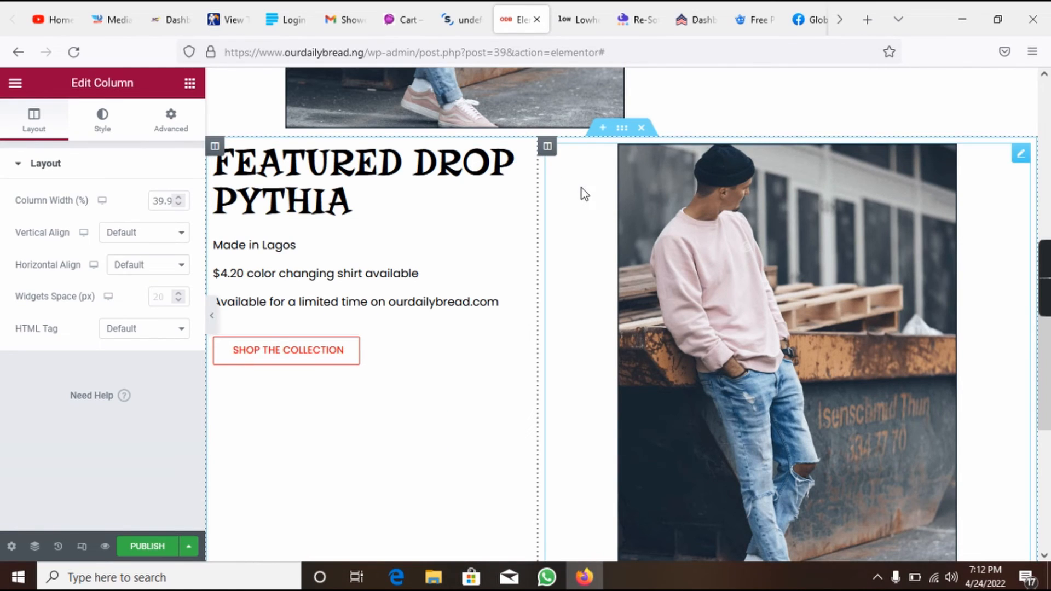
# - Preview the original and duplicated Featured Drop sections at full page width with the editing panel hidden
pyautogui.click(212, 317)
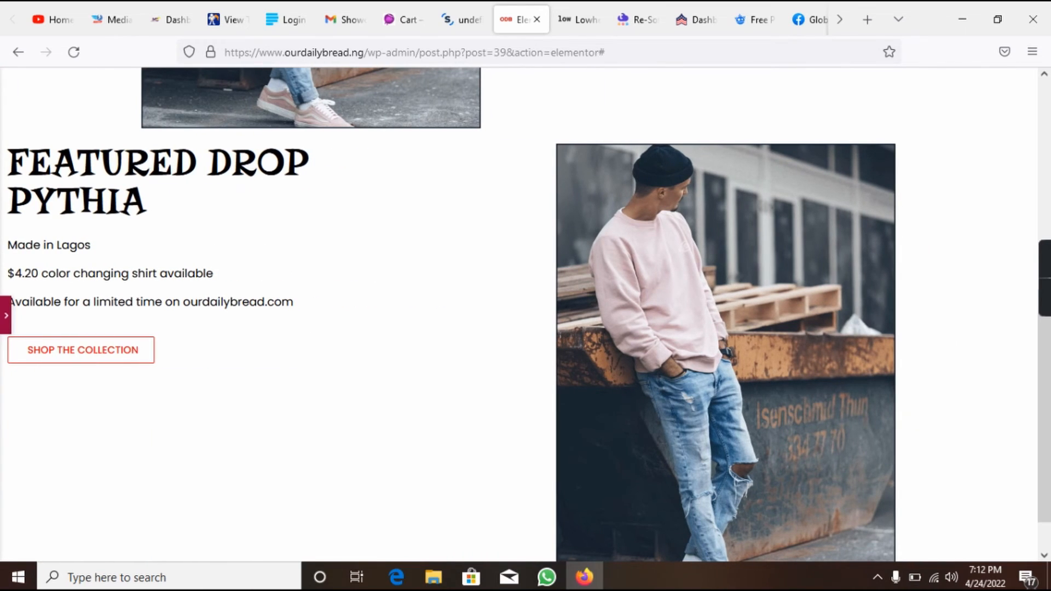
pyautogui.click(5, 316)
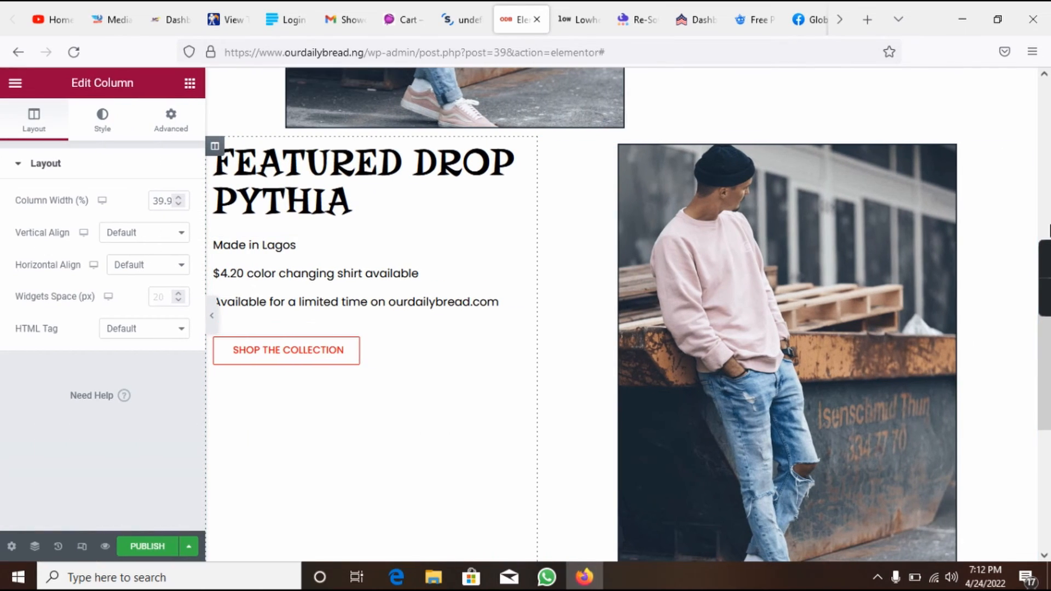
pyautogui.scroll(6, 1049, 247)
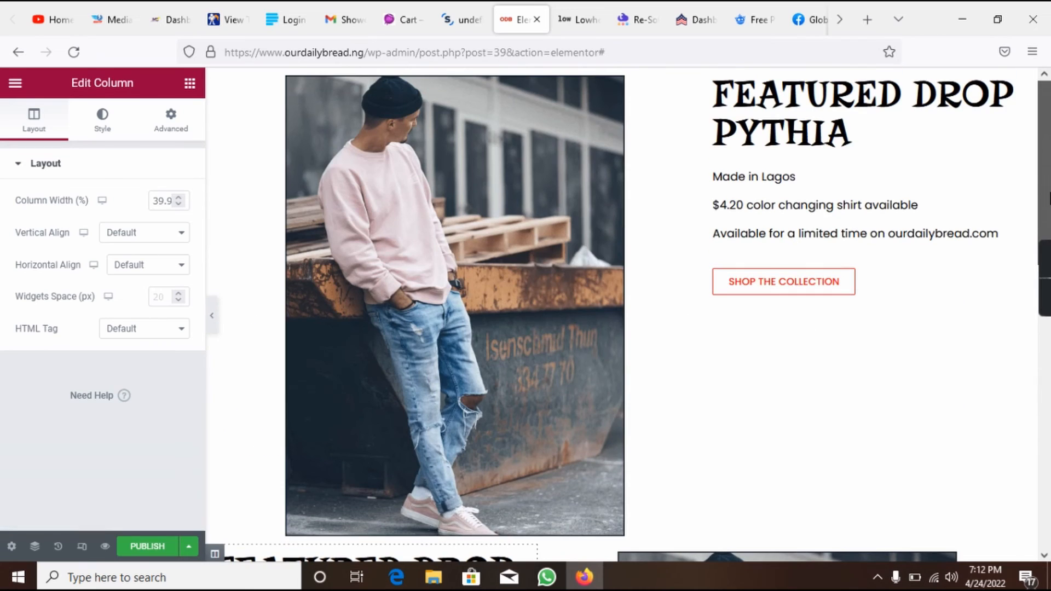
pyautogui.click(212, 316)
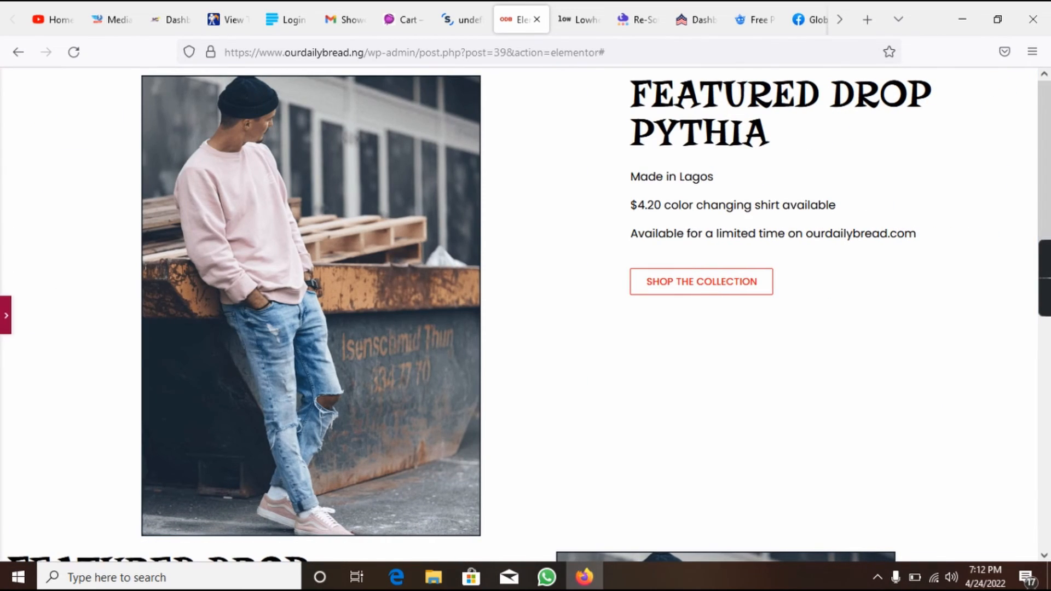
pyautogui.click(5, 316)
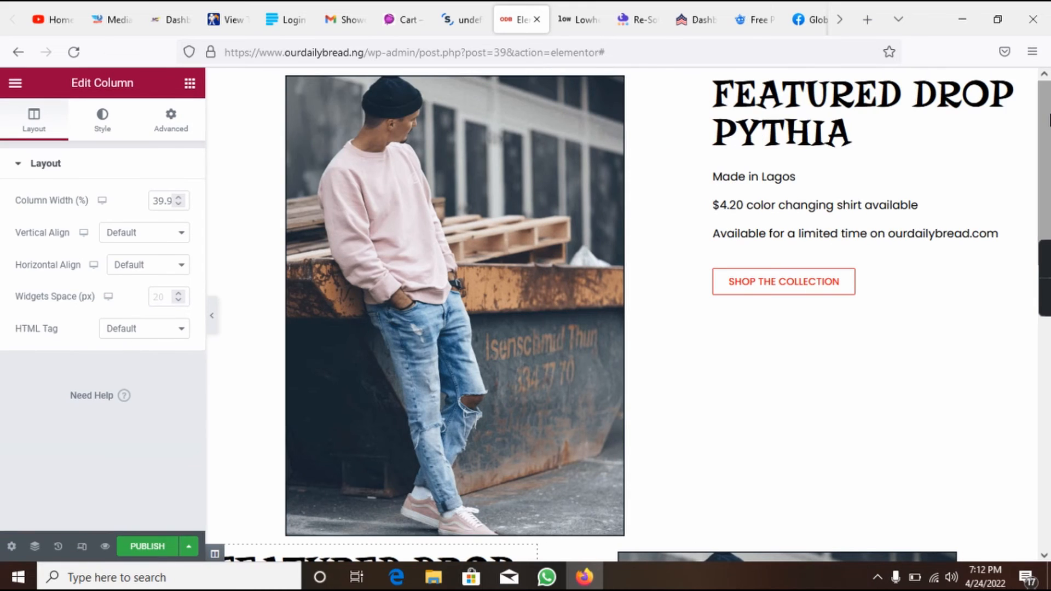
pyautogui.scroll(-5, 1050, 241)
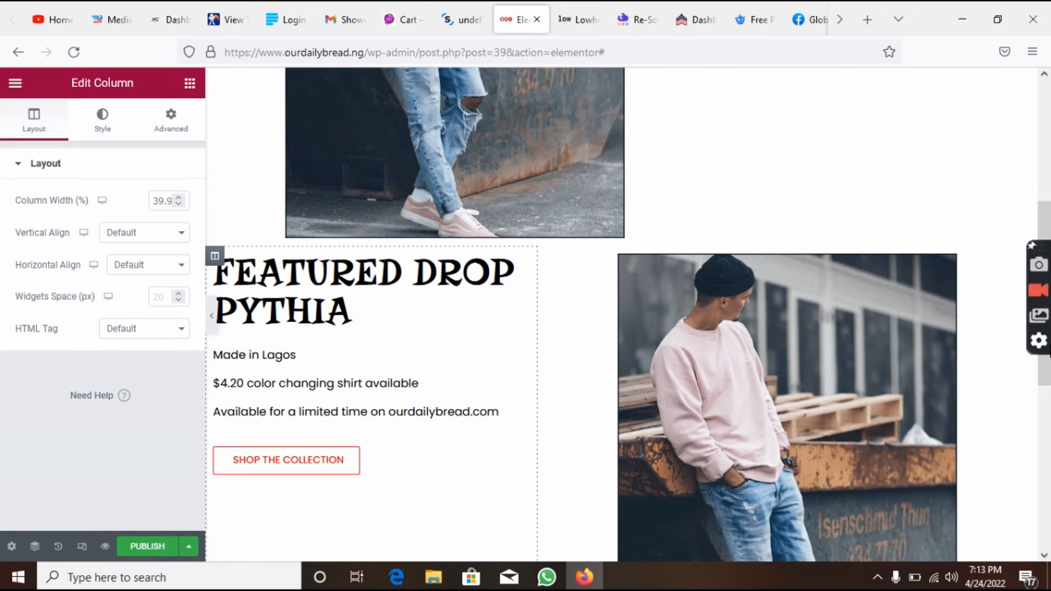
pyautogui.scroll(-1, 1046, 383)
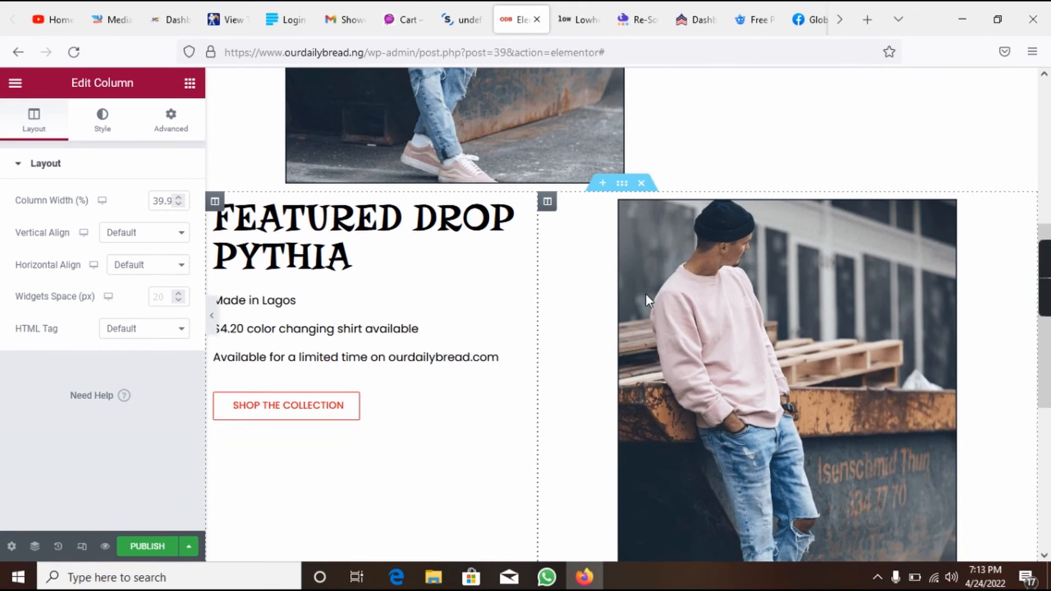
# - Try the Boxed content width on the duplicated Featured Drop section and preview it at full page width
pyautogui.click(621, 189)
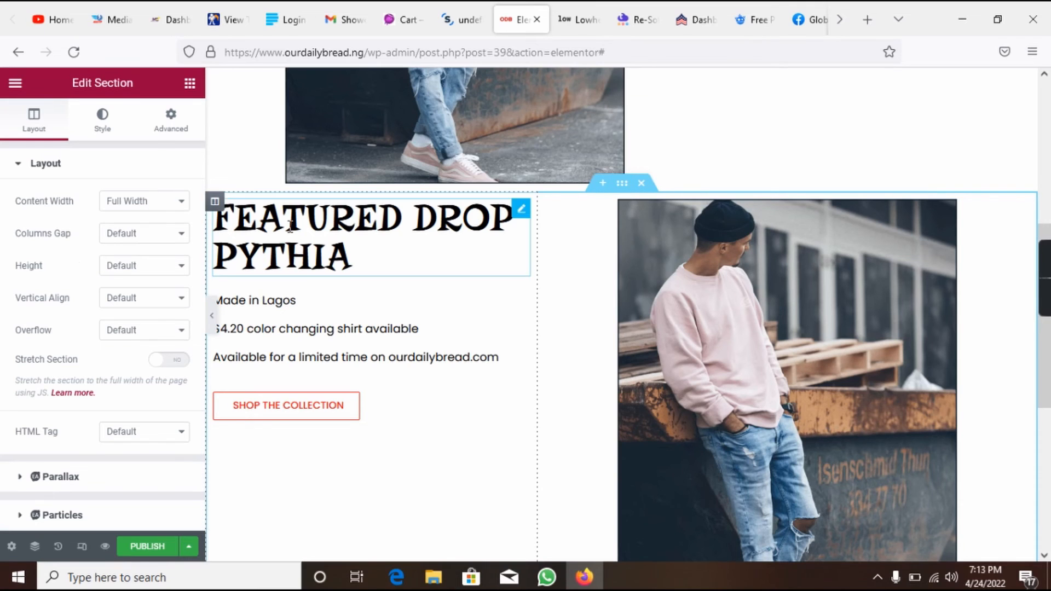
pyautogui.click(123, 202)
pyautogui.click(130, 222)
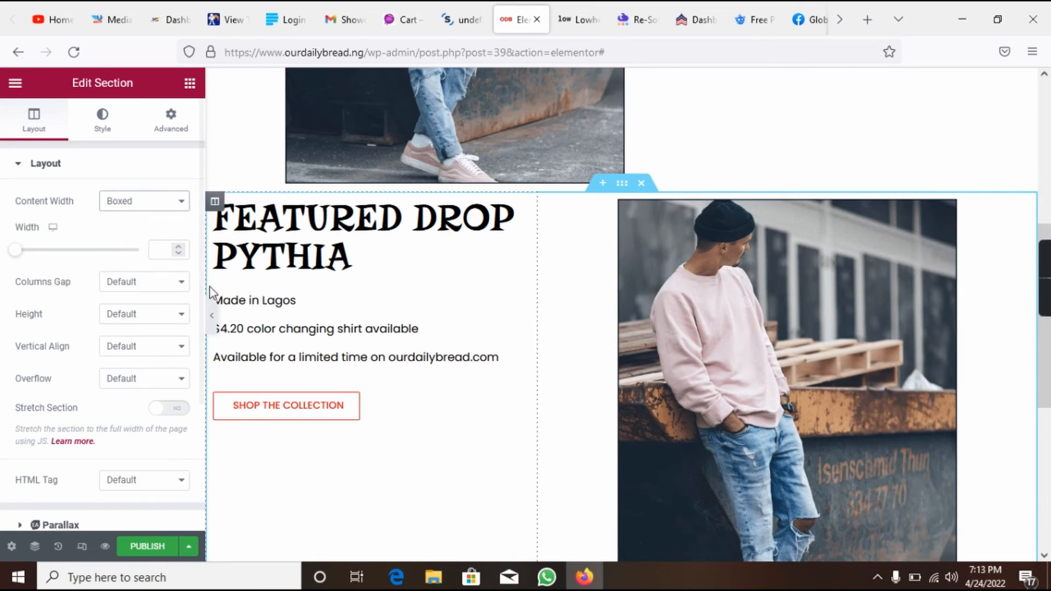
pyautogui.click(208, 316)
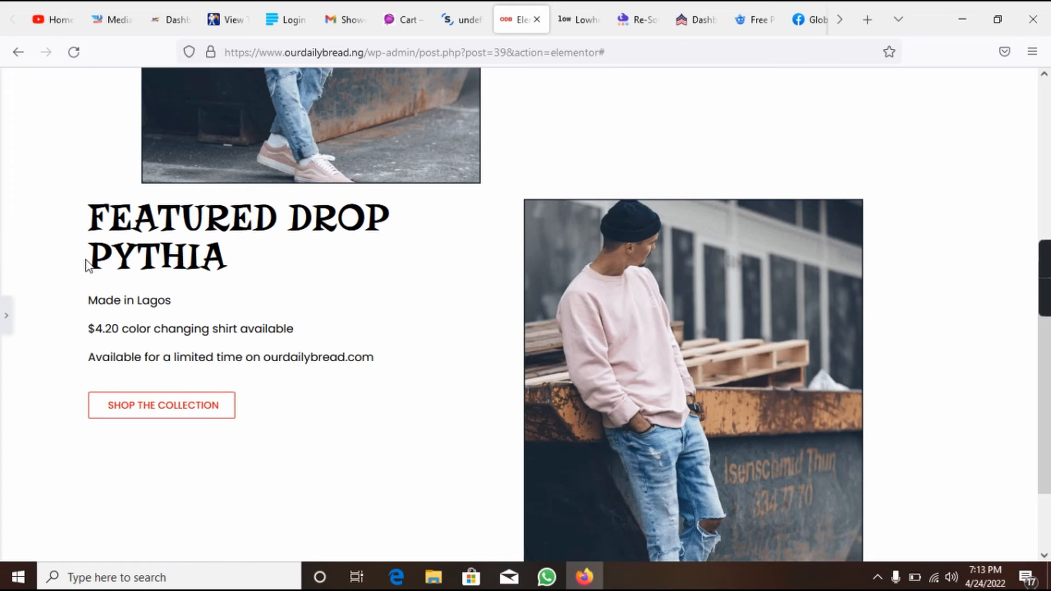
pyautogui.click(6, 316)
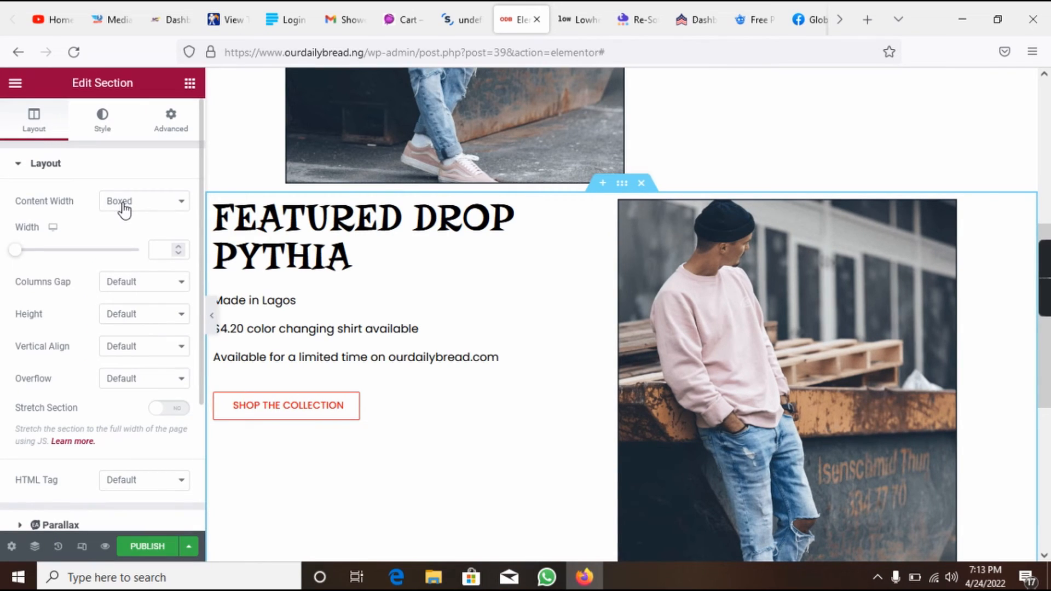
# - Return the duplicated section's content width to Full Width and preview the text column's edge spacing
pyautogui.click(122, 206)
pyautogui.click(130, 237)
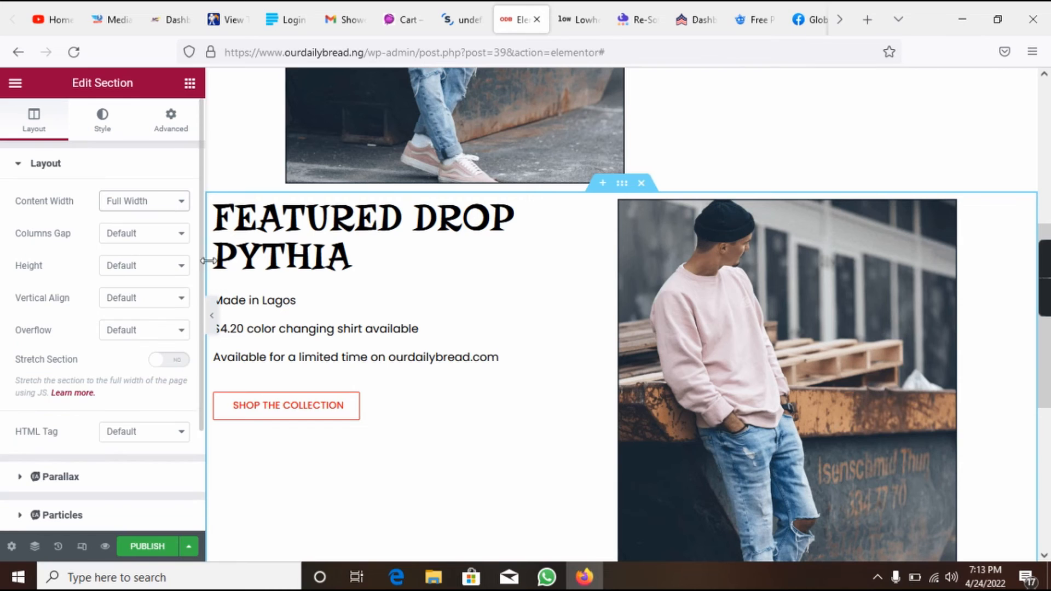
pyautogui.click(213, 317)
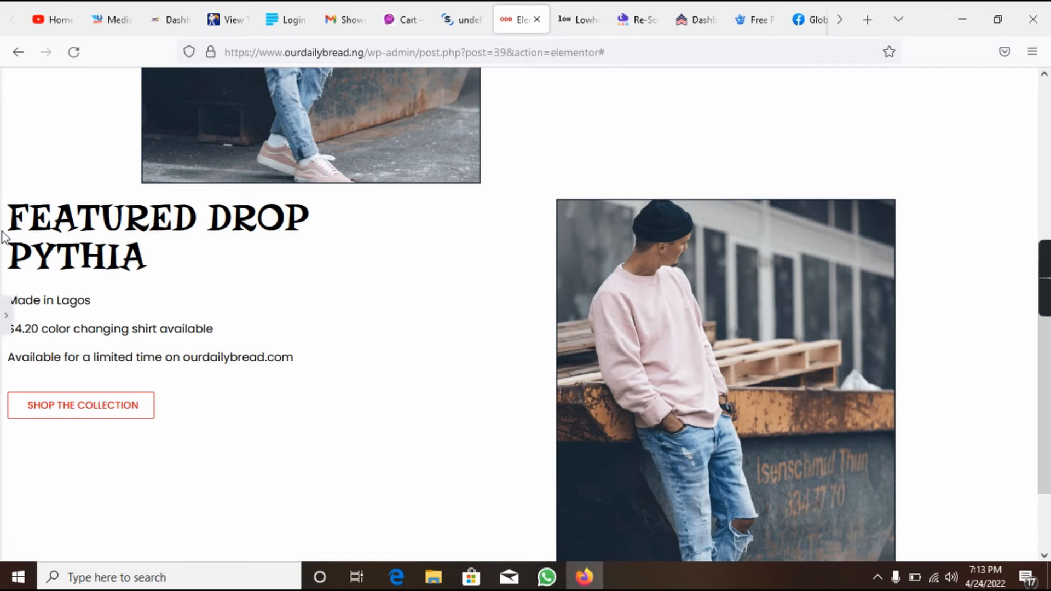
pyautogui.click(5, 316)
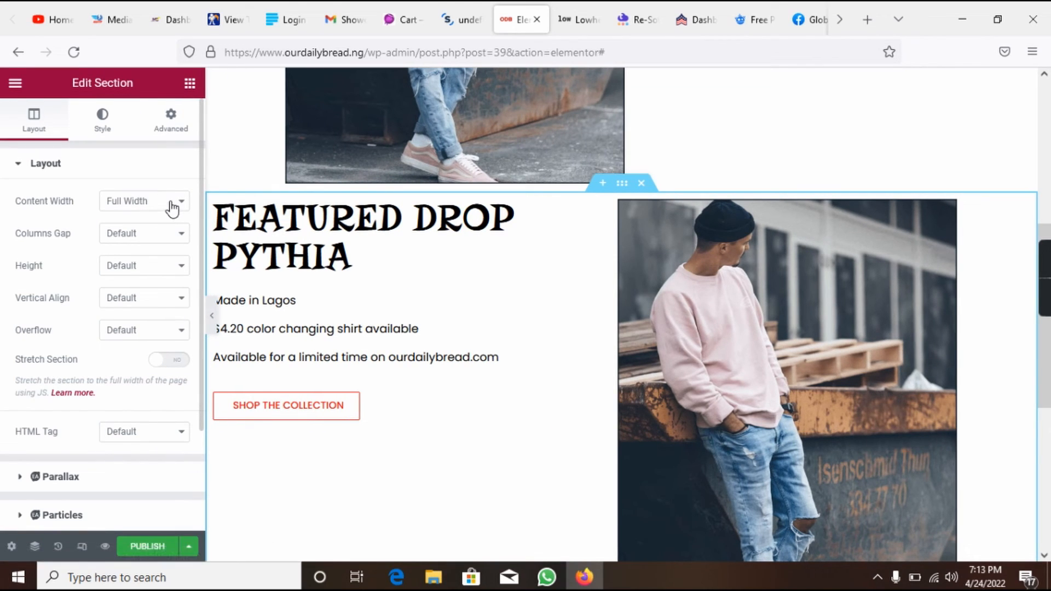
# - Set the duplicated section's content width to Boxed, preview it, and compare it with the lowheads.com layout
pyautogui.click(172, 208)
pyautogui.click(158, 225)
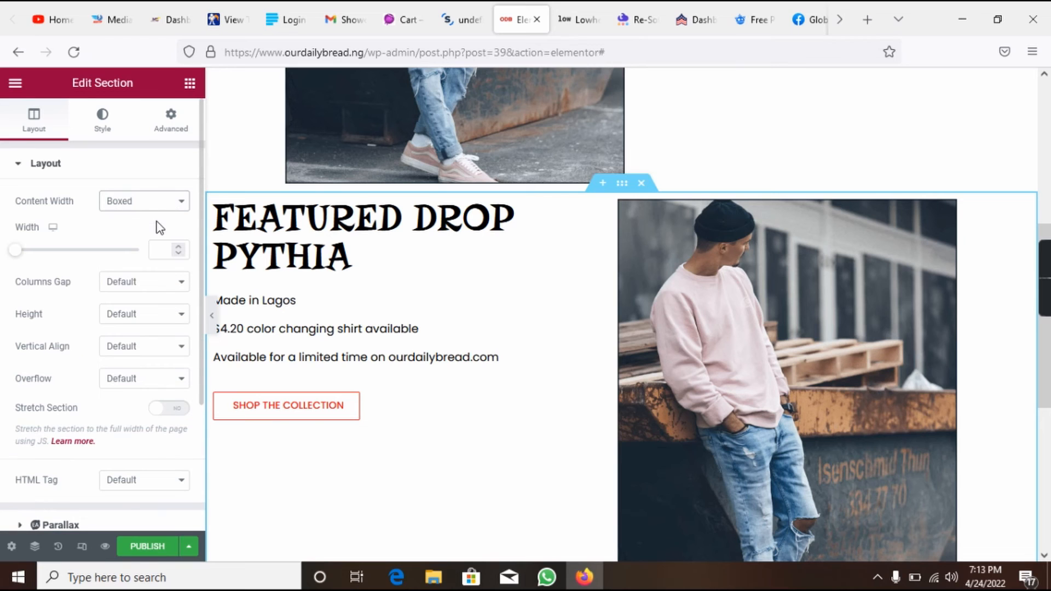
pyautogui.click(213, 316)
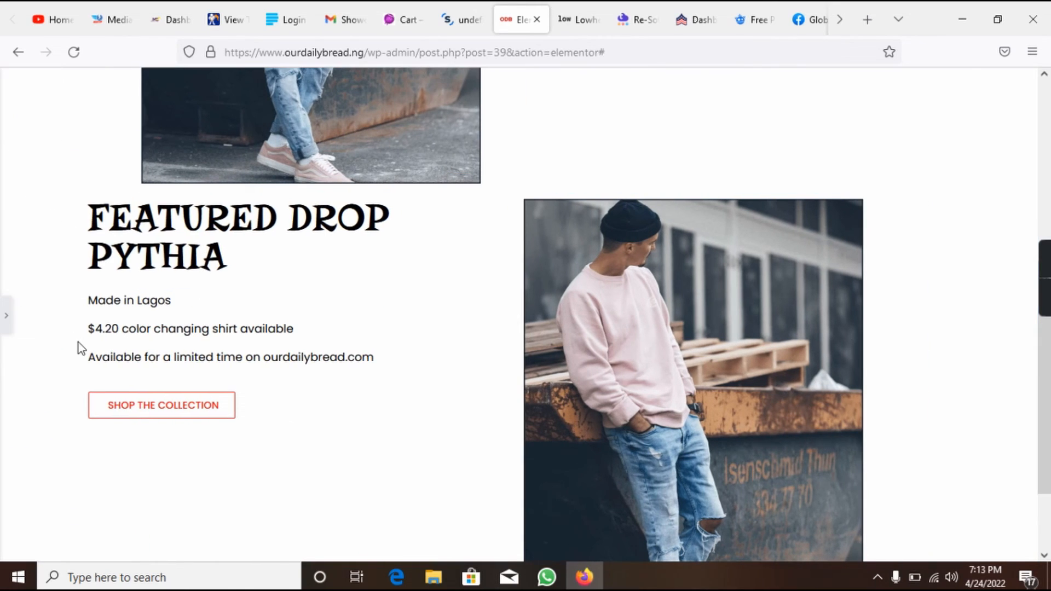
pyautogui.click(4, 317)
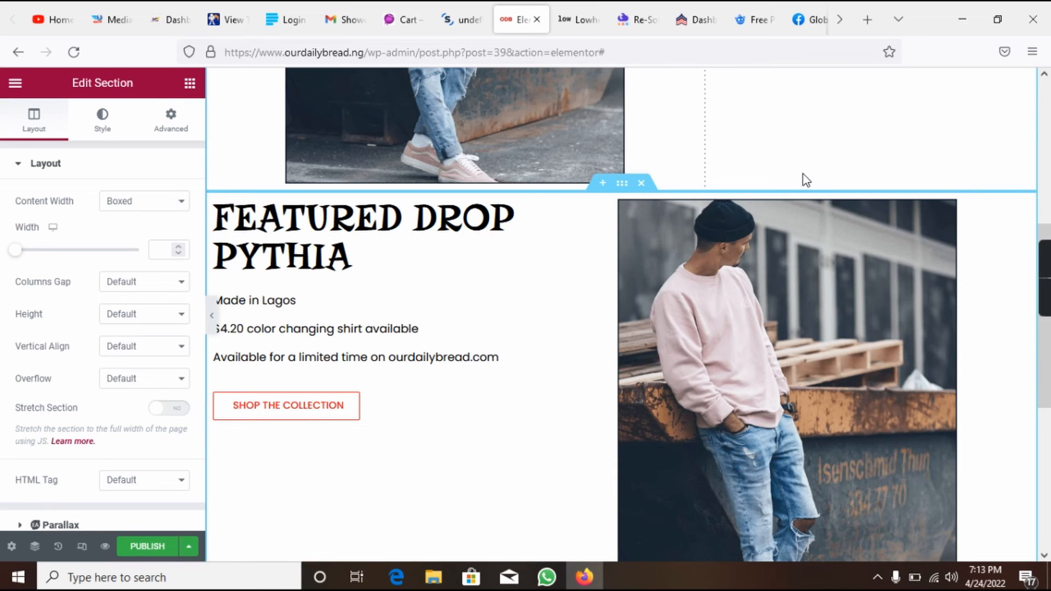
pyautogui.click(581, 17)
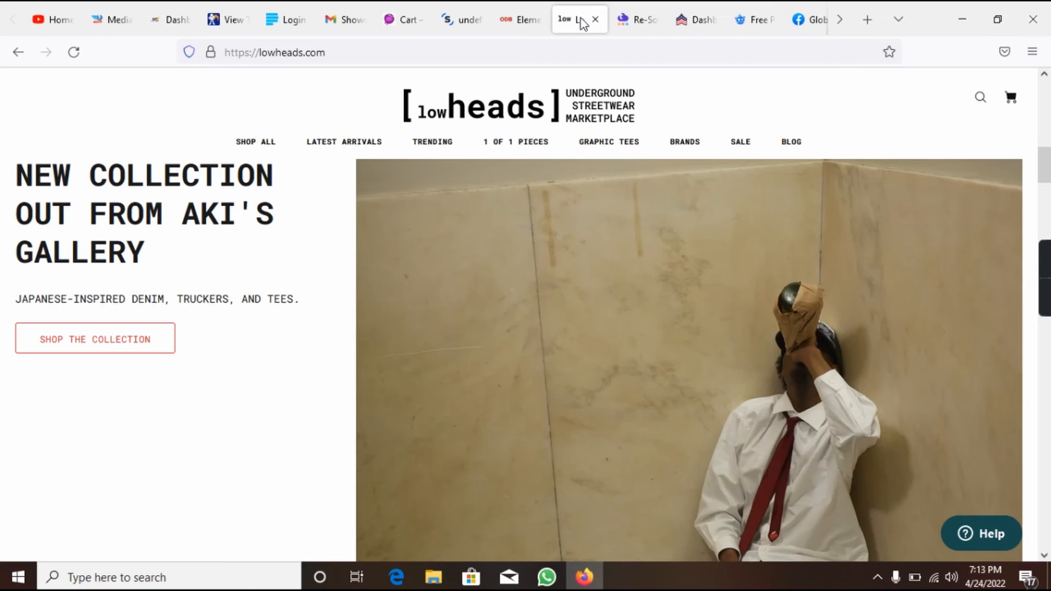
pyautogui.click(525, 18)
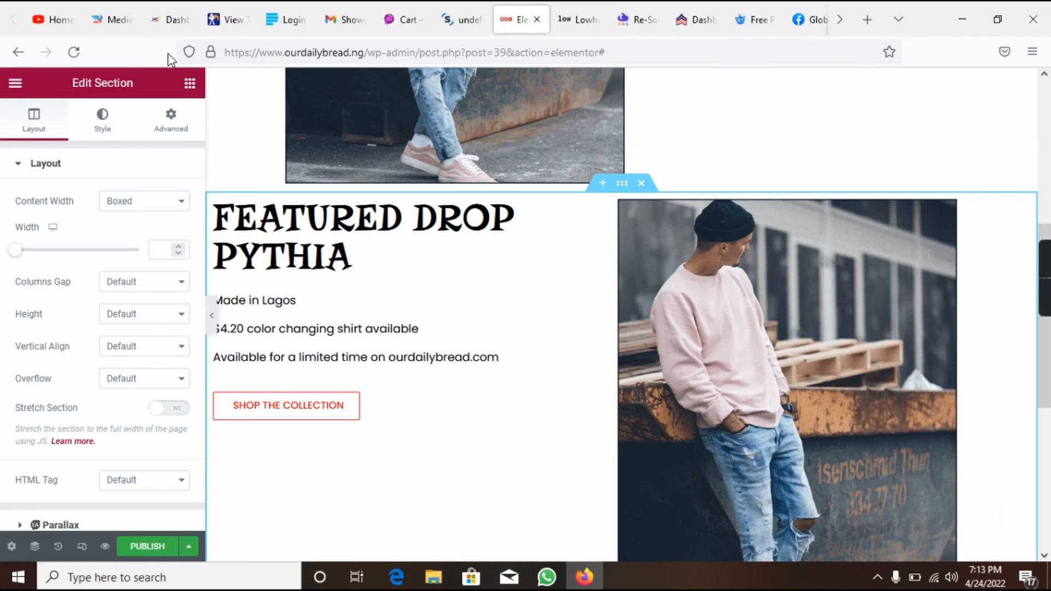
pyautogui.click(190, 83)
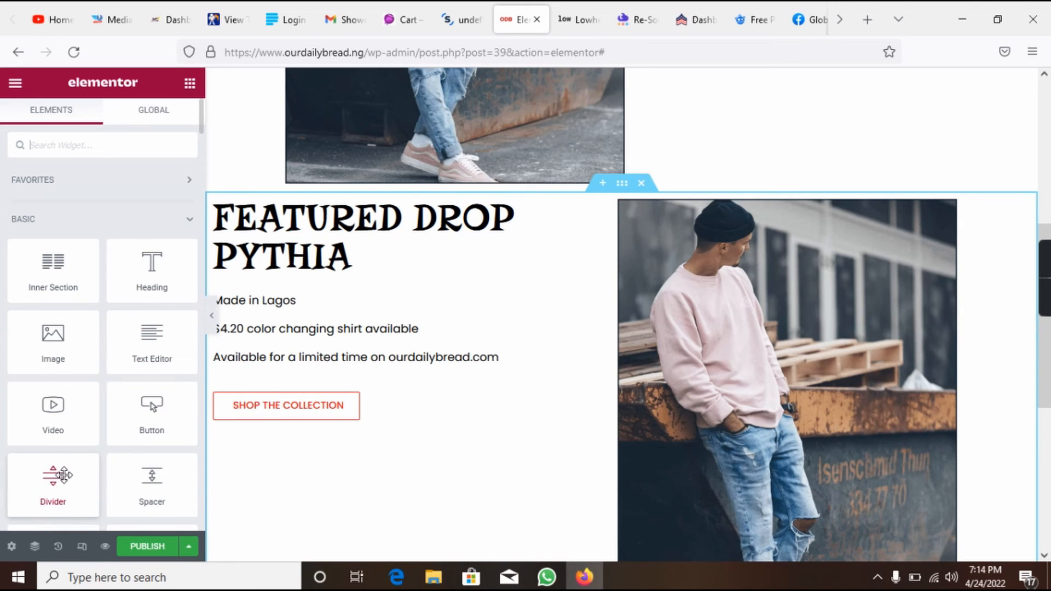
pyautogui.moveTo(67, 474); pyautogui.dragTo(44, 456)
pyautogui.click(602, 187)
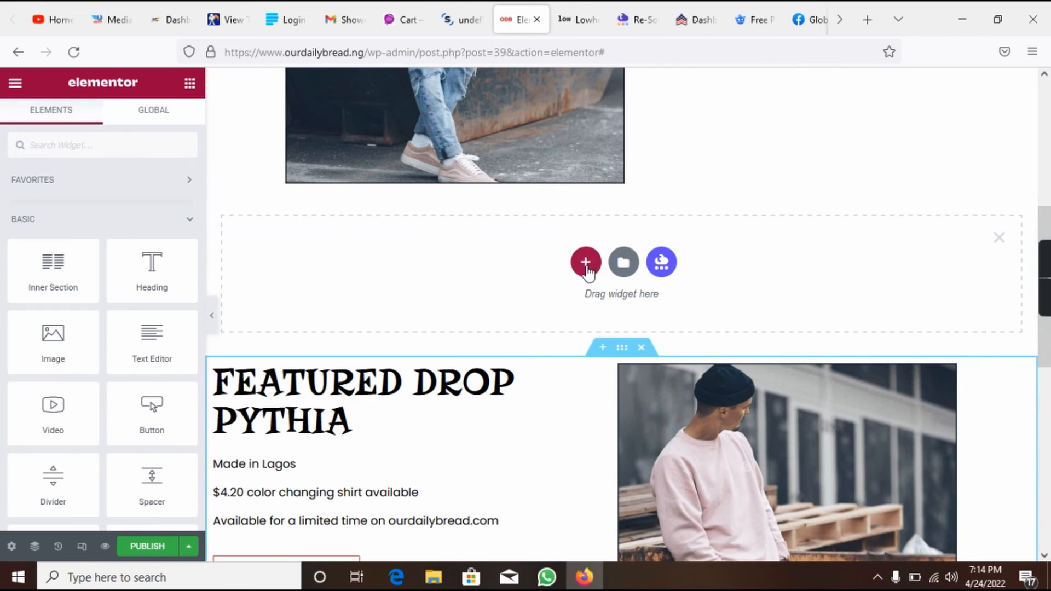
pyautogui.click(586, 261)
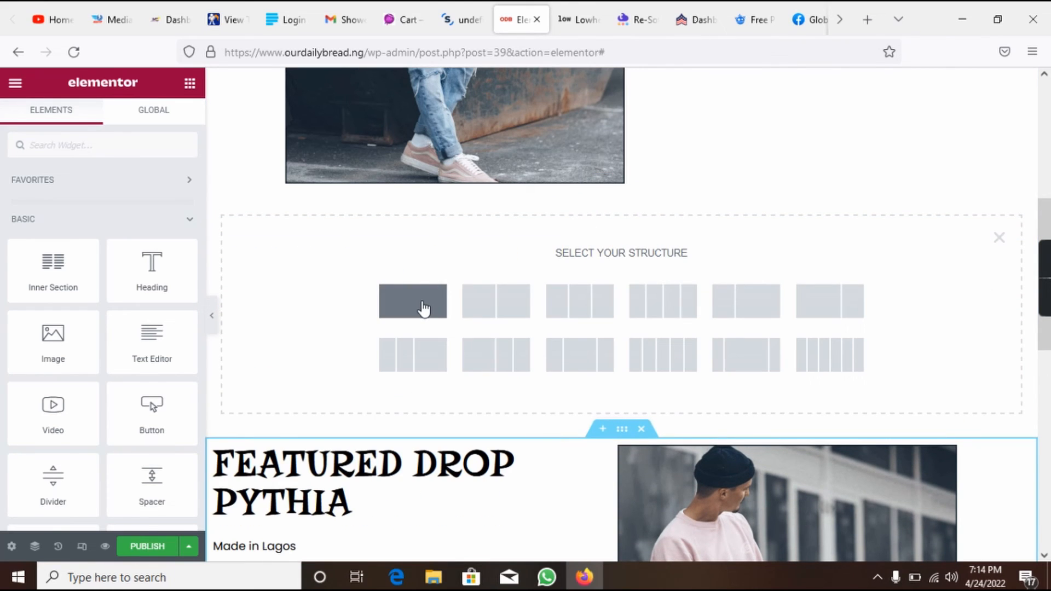
pyautogui.click(409, 287)
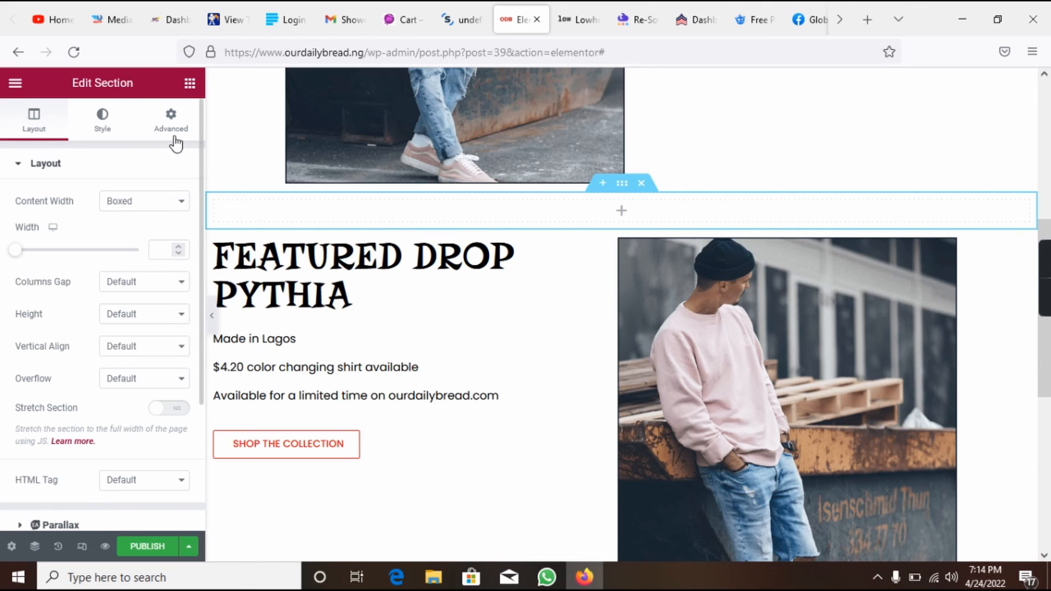
pyautogui.click(642, 184)
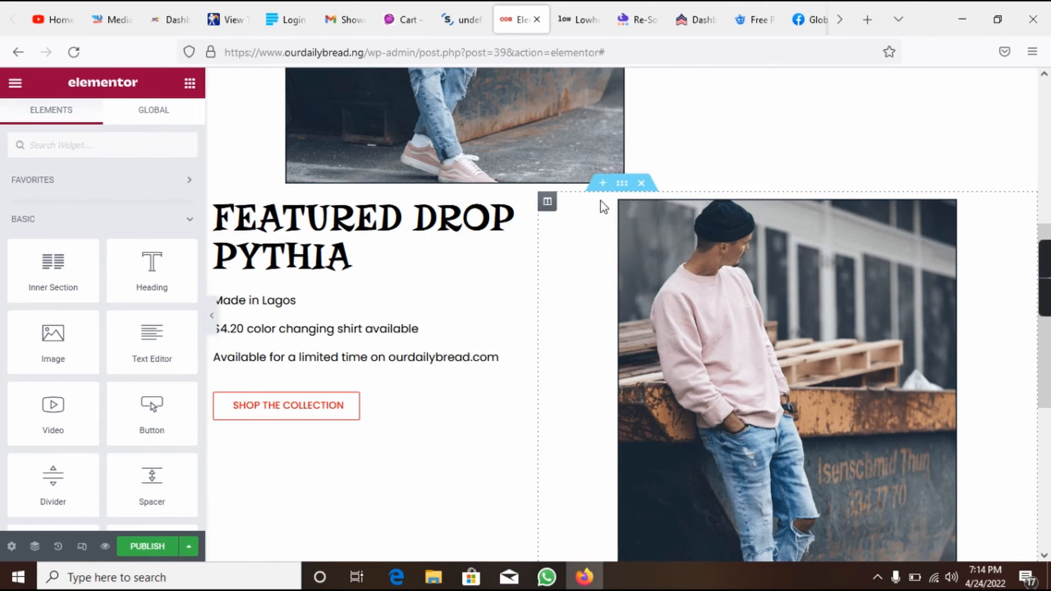
# - Insert a one-column section between the two Featured Drop sections and place a Divider widget in it
pyautogui.click(598, 186)
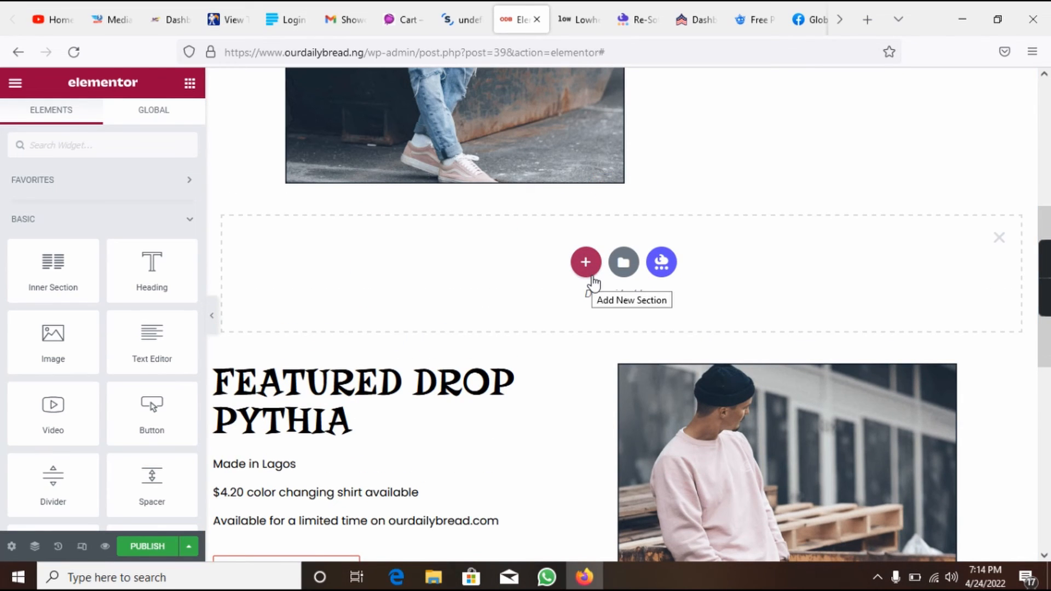
pyautogui.click(592, 279)
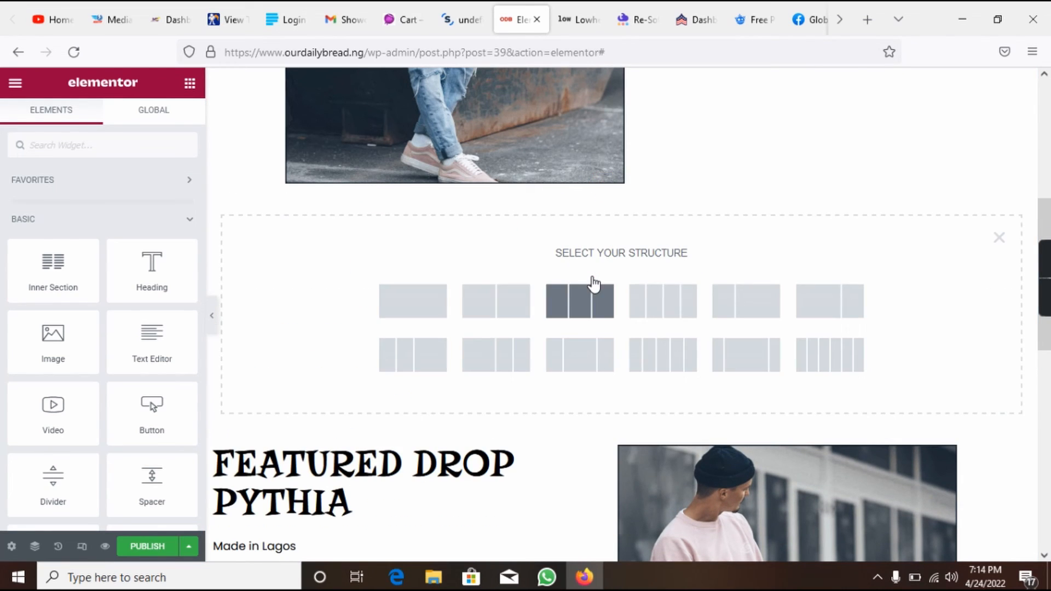
pyautogui.click(413, 310)
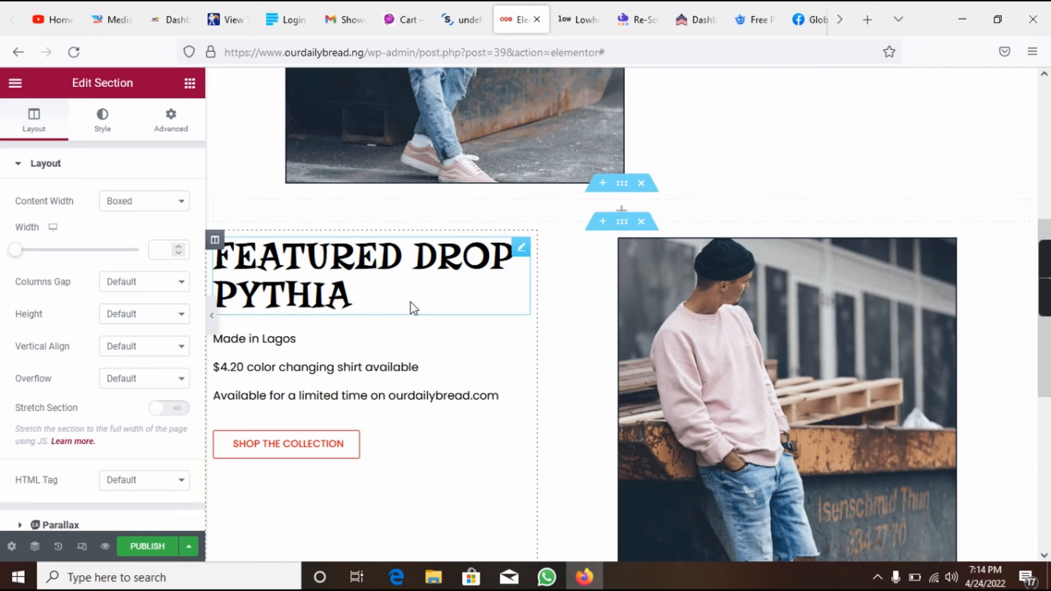
pyautogui.click(190, 83)
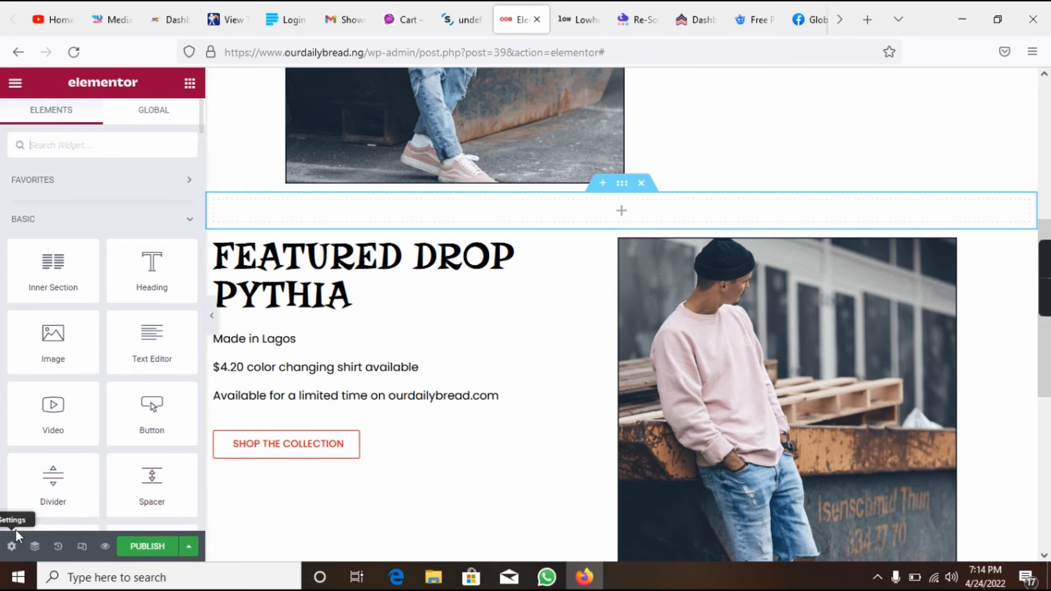
pyautogui.moveTo(42, 498); pyautogui.dragTo(445, 213)
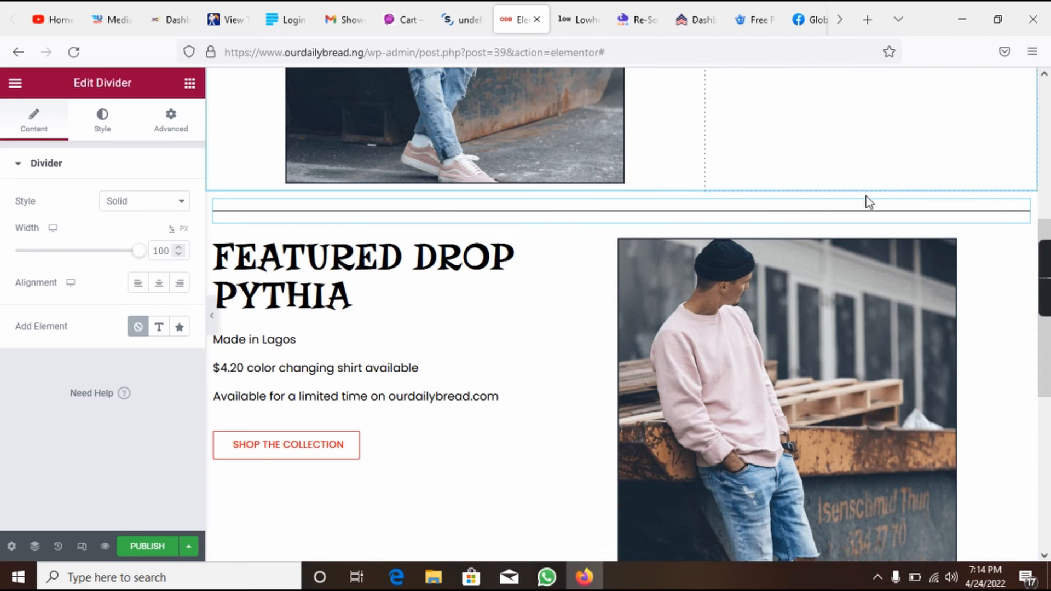
# - Examine the section order on lowheads.com from the Featured Drop down to the footer and return to the Elementor page
pyautogui.click(567, 15)
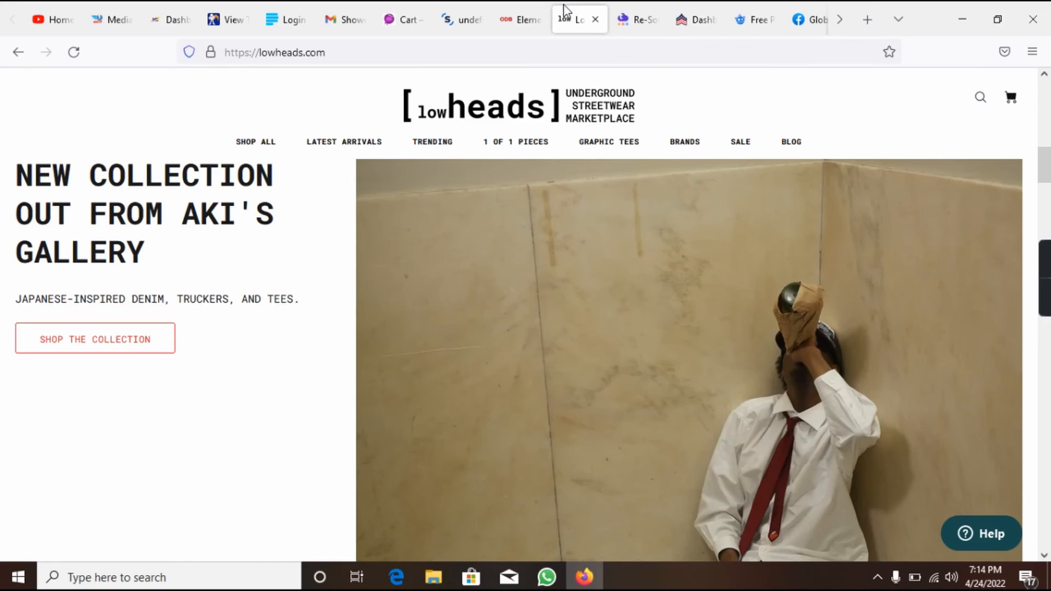
pyautogui.scroll(-10, 1049, 131)
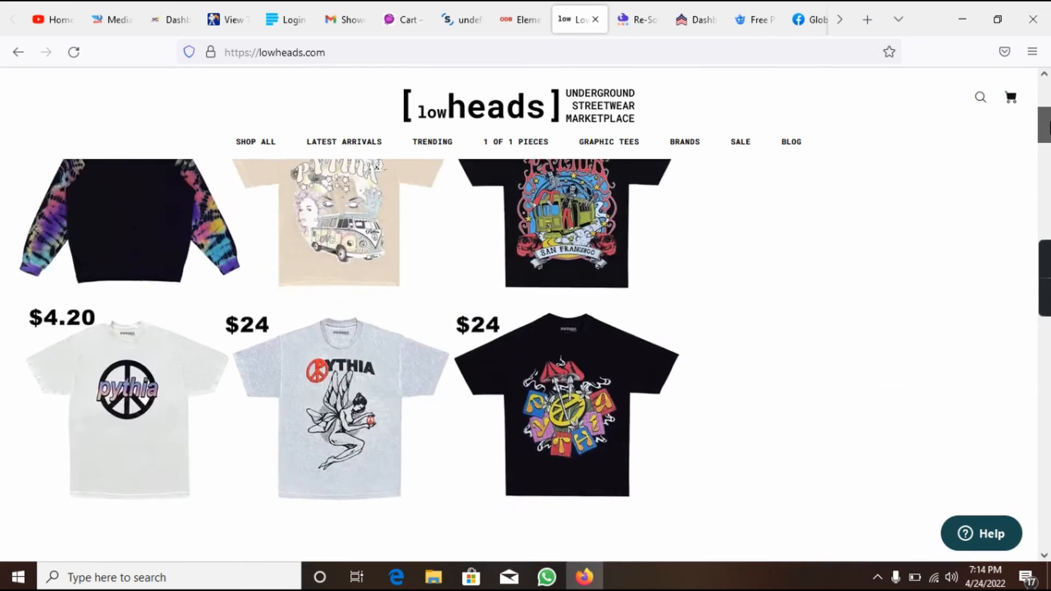
pyautogui.scroll(4, 1048, 139)
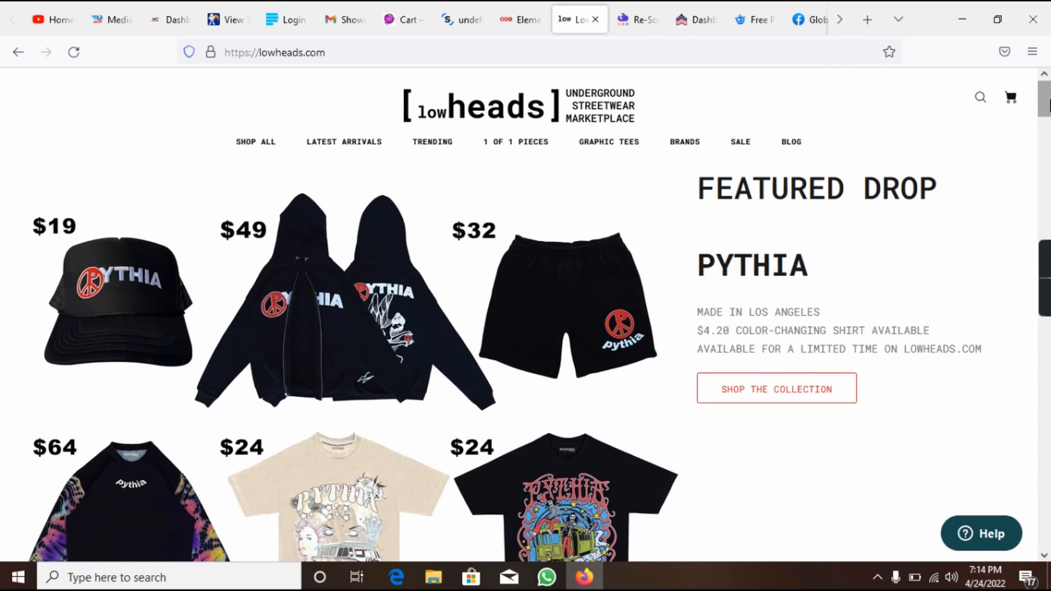
pyautogui.scroll(-8, 1049, 144)
pyautogui.scroll(-10, 1049, 144)
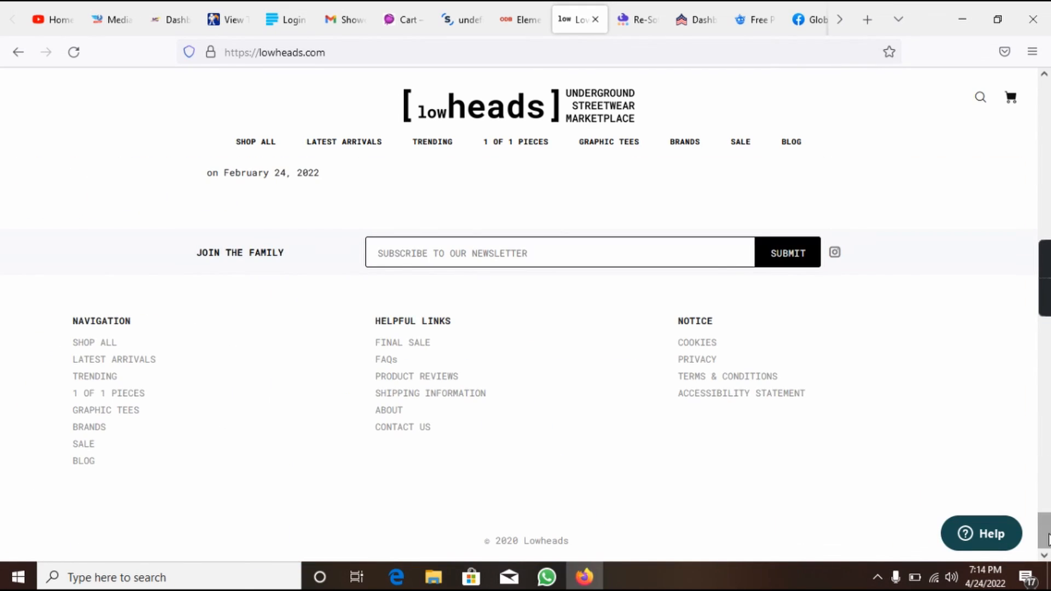
pyautogui.scroll(5, 1047, 514)
pyautogui.moveTo(1047, 514); pyautogui.dragTo(1047, 93)
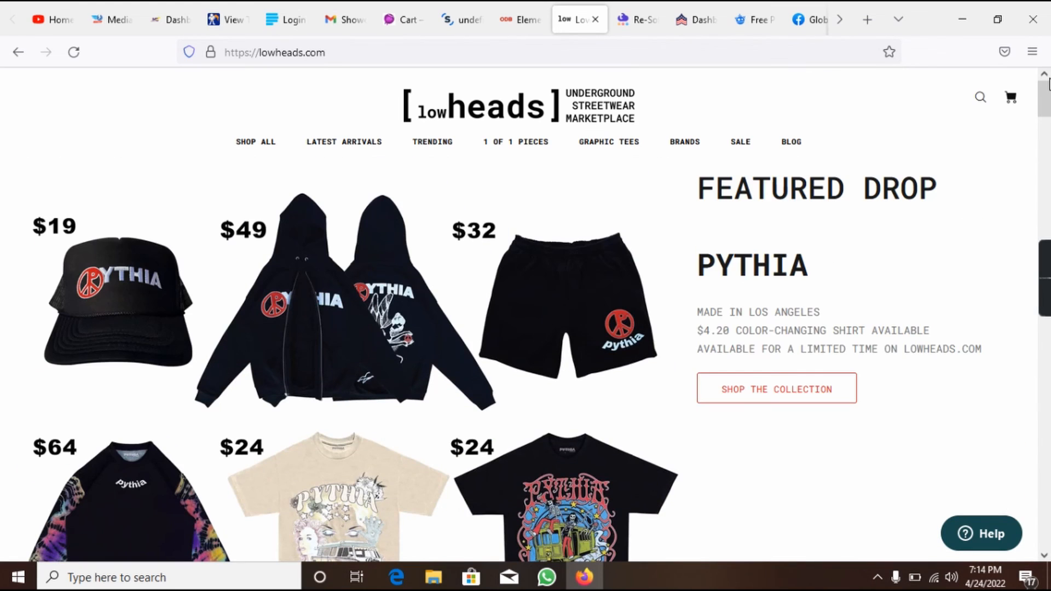
pyautogui.click(525, 19)
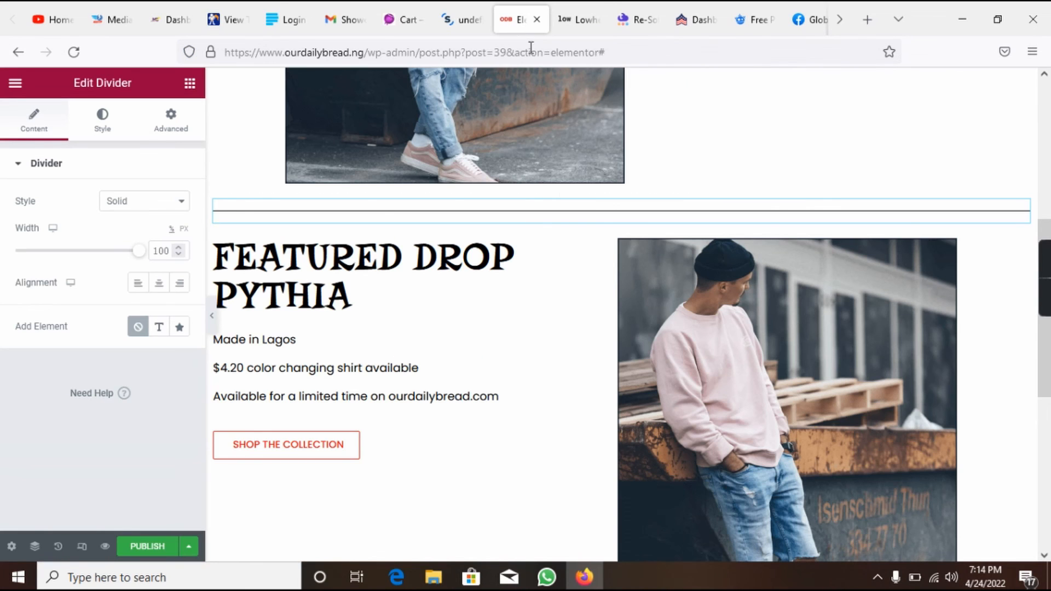
# - Set the divider section's content width to Full Width and preview how far the line spans the page
pyautogui.click(215, 324)
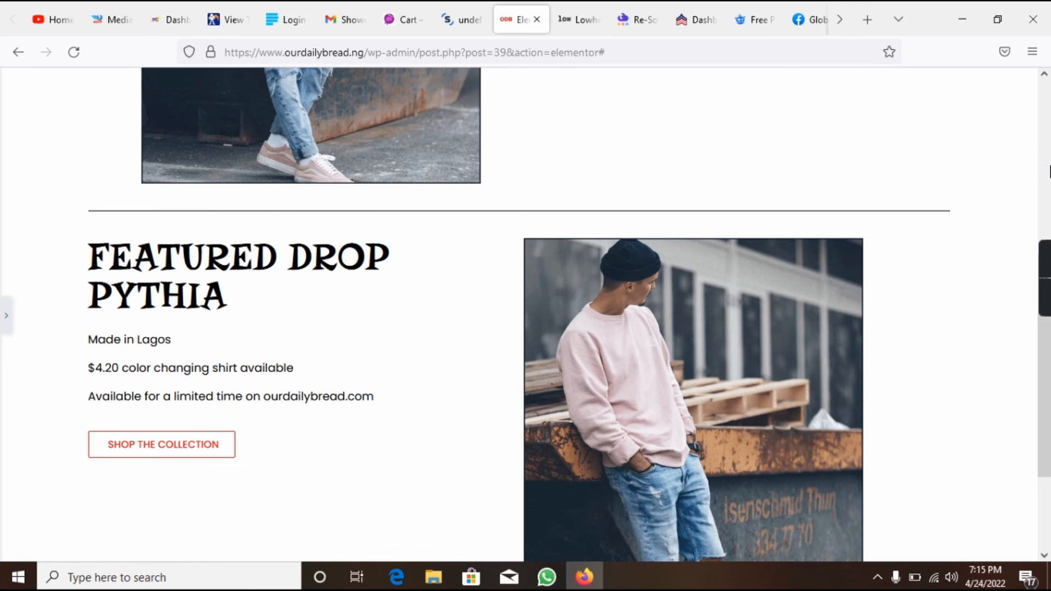
pyautogui.click(6, 316)
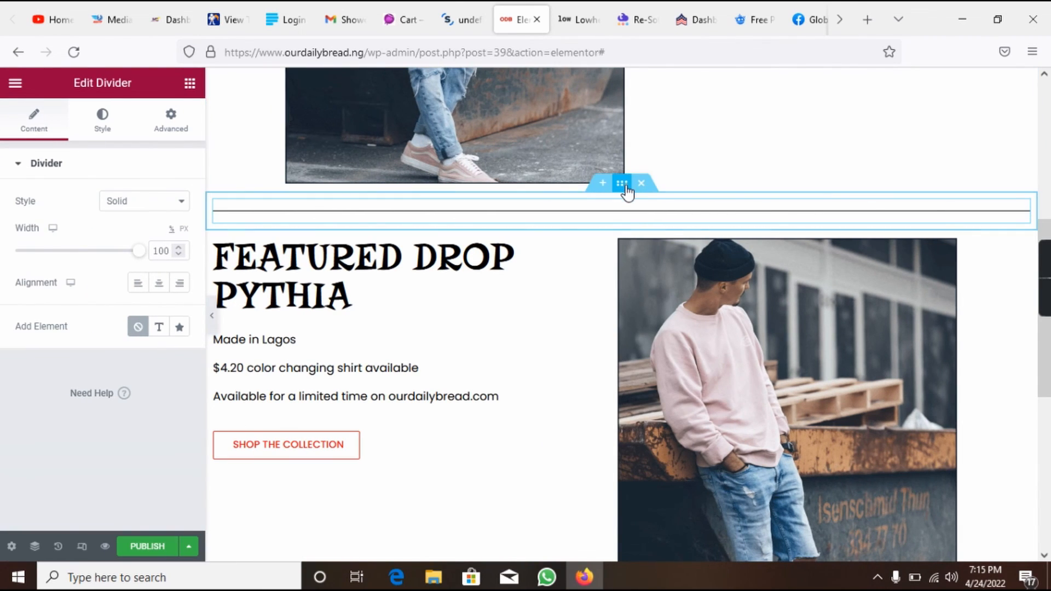
pyautogui.click(624, 185)
pyautogui.click(117, 204)
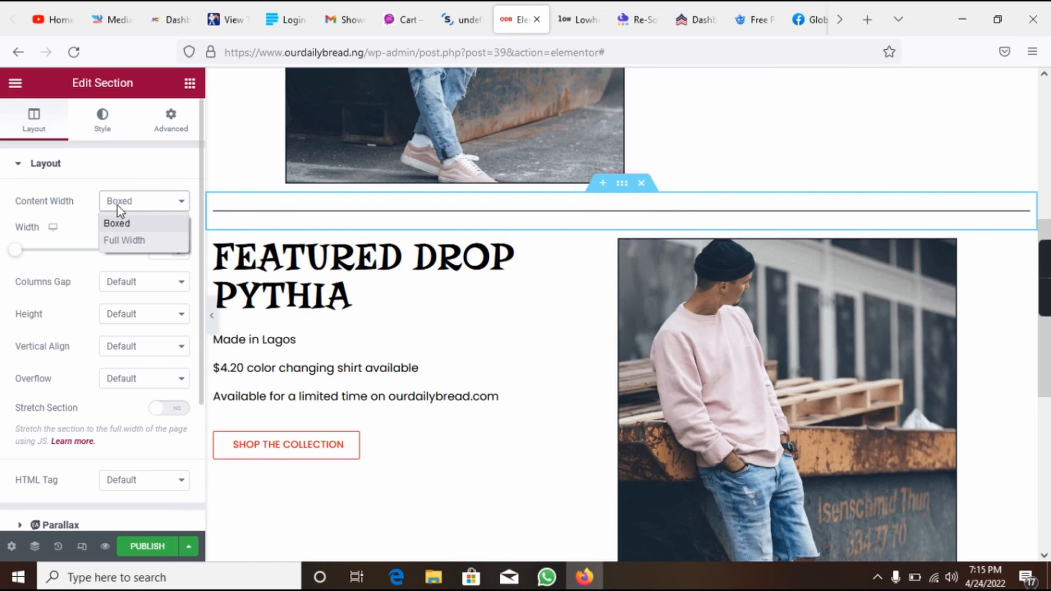
pyautogui.click(124, 241)
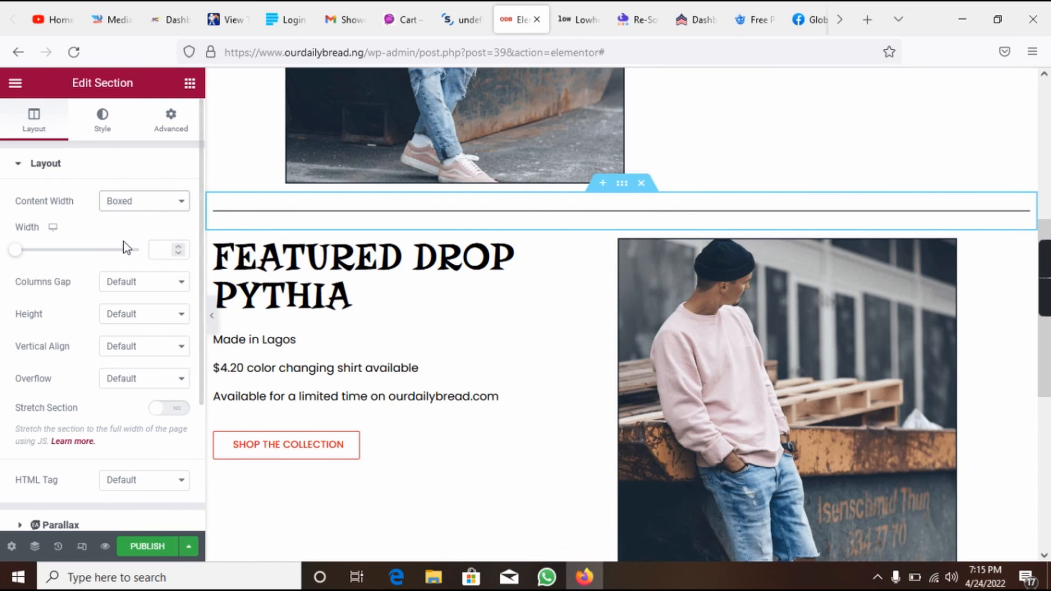
pyautogui.click(208, 316)
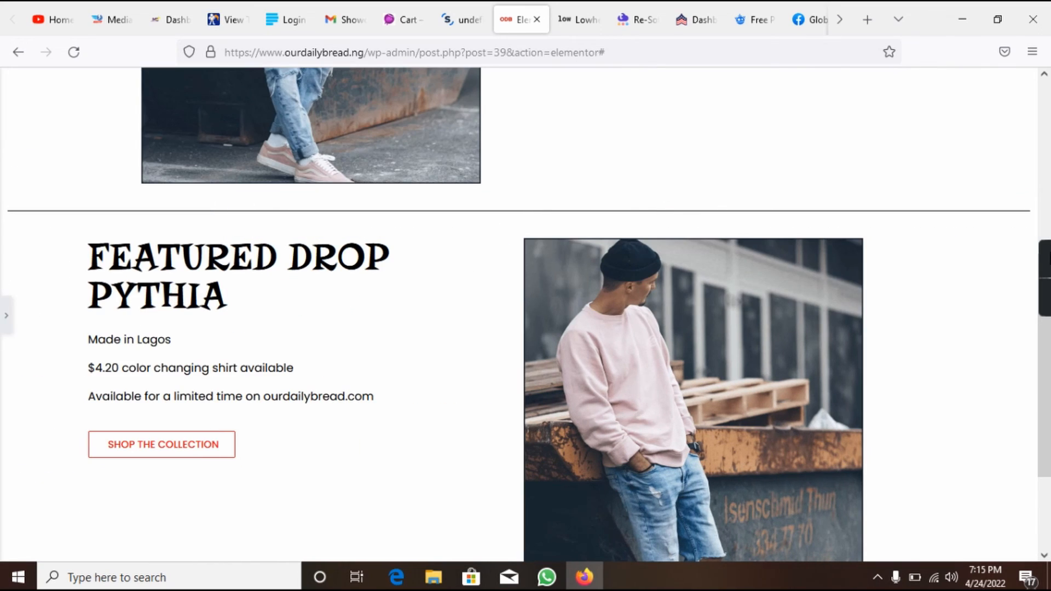
# - Review both Featured Drop sections and the divider between them in the full-page preview, and return to editing
pyautogui.moveTo(1048, 451); pyautogui.dragTo(1050, 166)
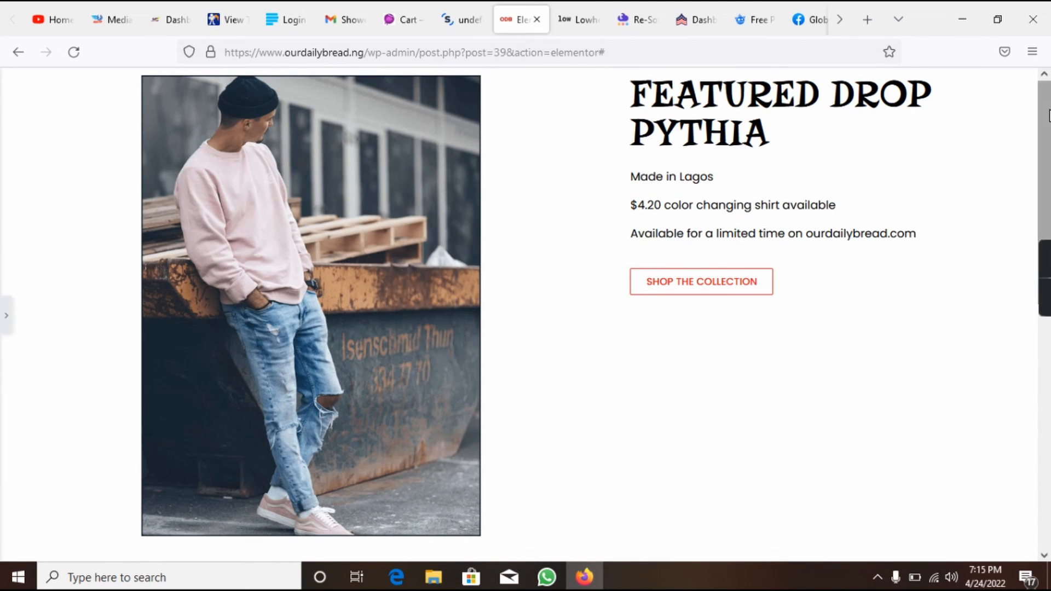
pyautogui.moveTo(1050, 116); pyautogui.dragTo(1049, 145)
pyautogui.scroll(2, 1050, 145)
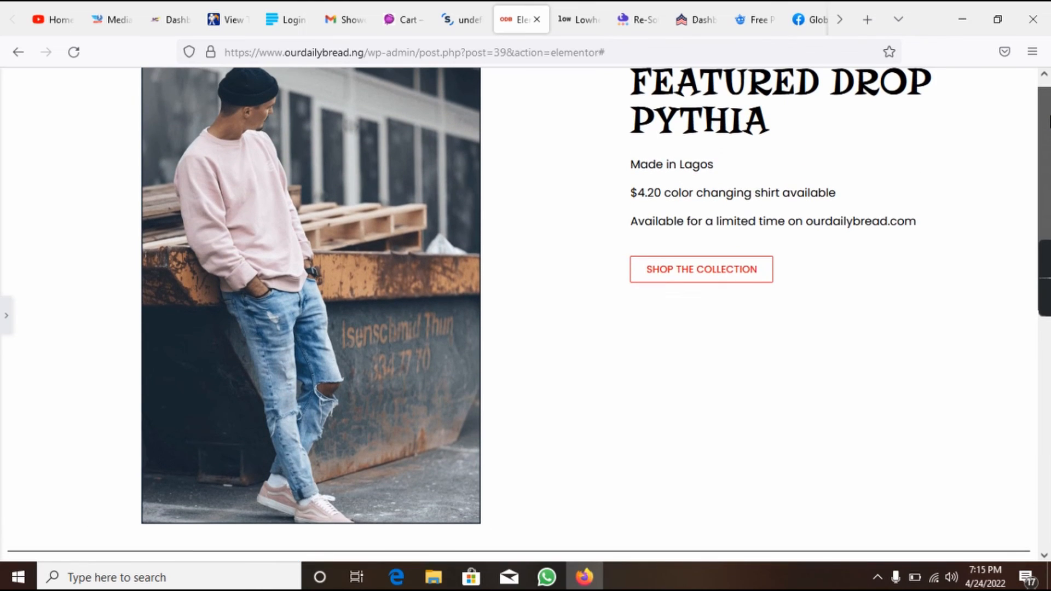
pyautogui.scroll(-2, 1049, 146)
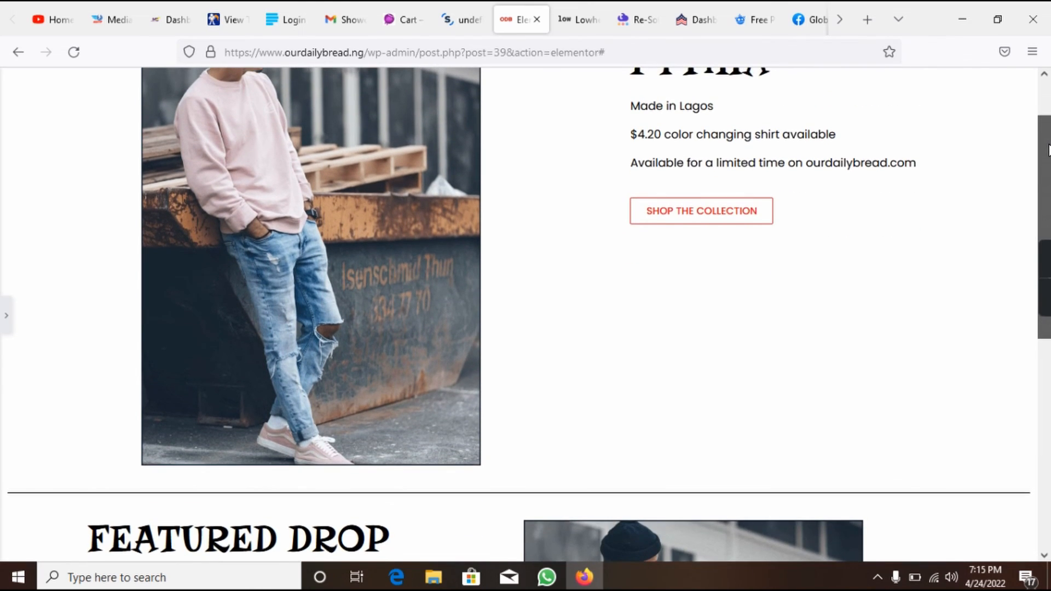
pyautogui.moveTo(1049, 153); pyautogui.dragTo(1047, 187)
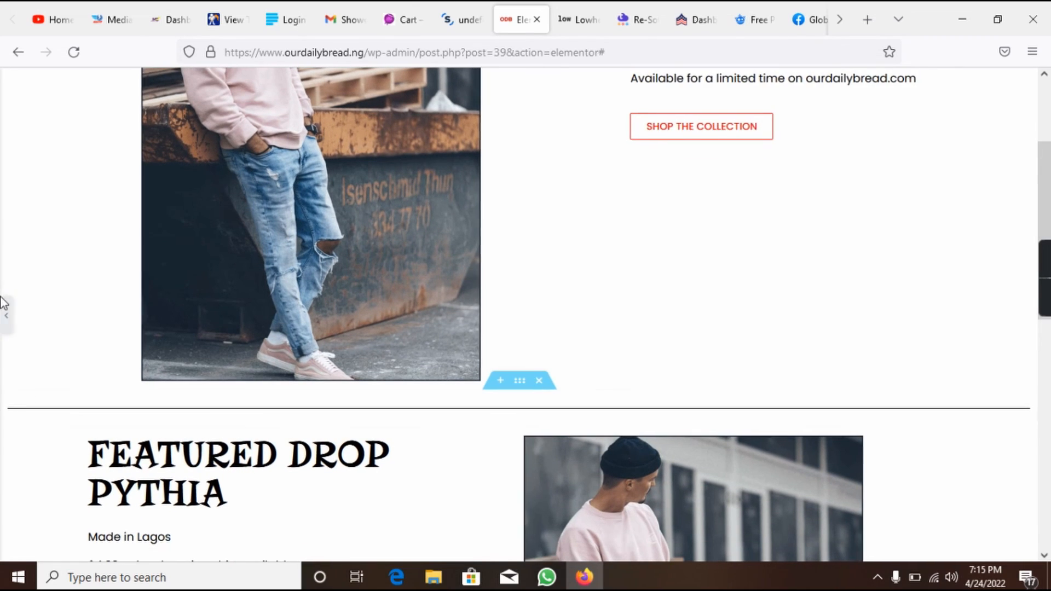
pyautogui.click(6, 313)
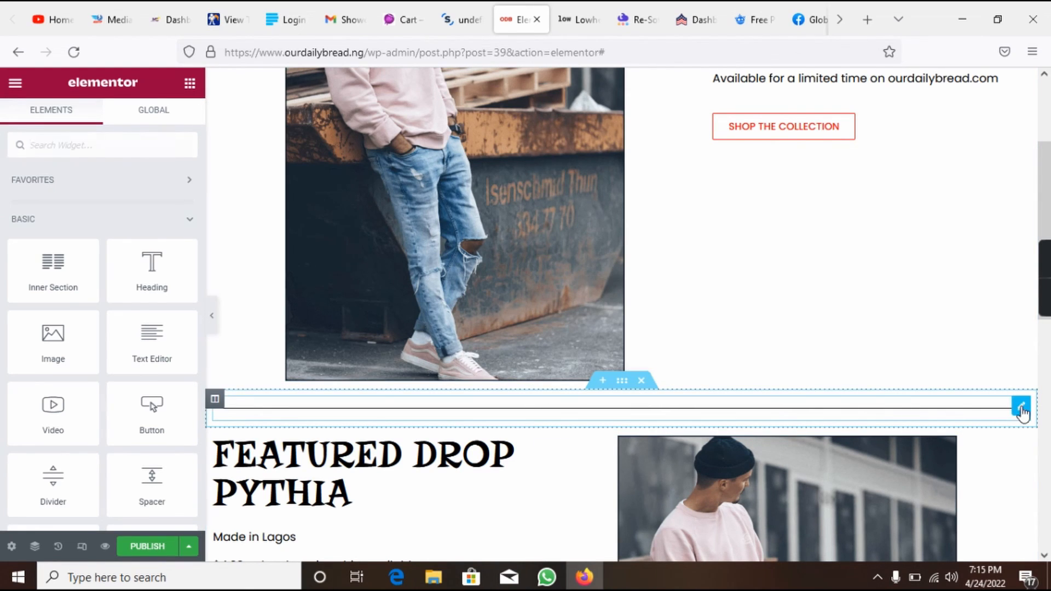
# - Replace the Divider between the two Featured Drop sections with a Spacer of 76 px and preview the gap
pyautogui.rightClick(965, 420)
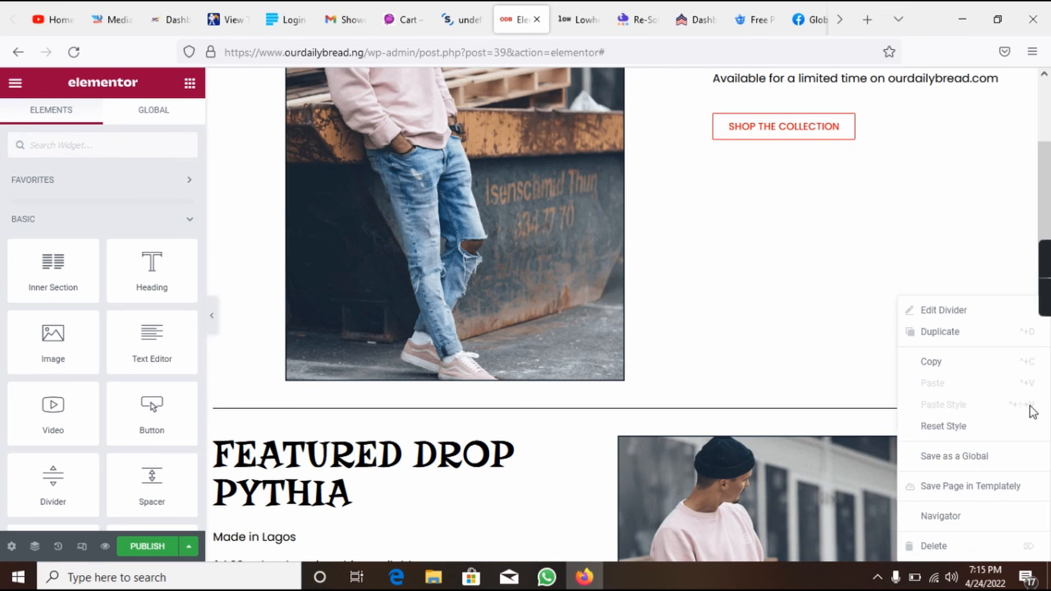
pyautogui.click(952, 547)
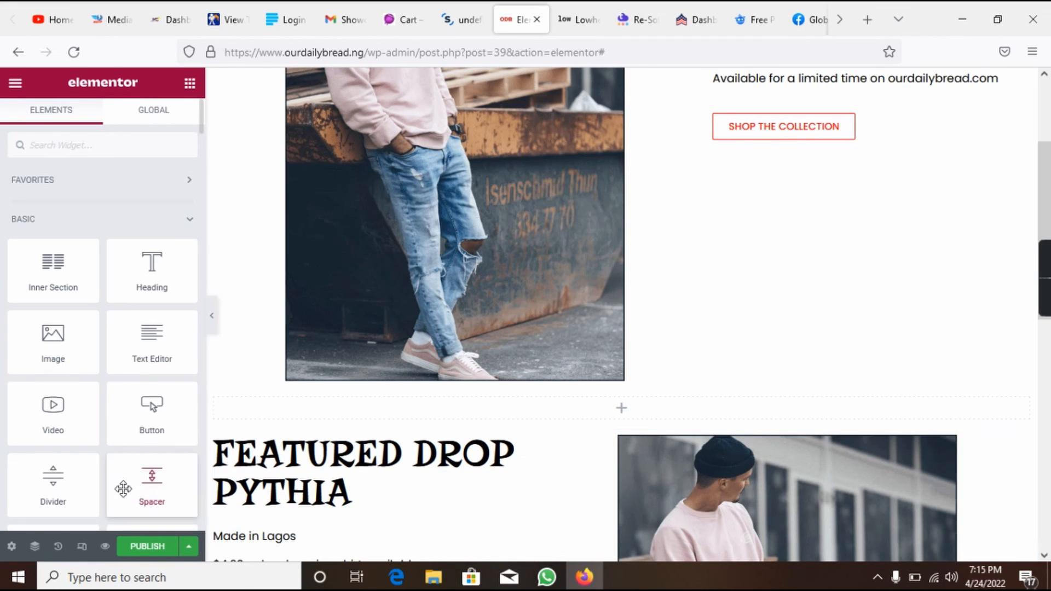
pyautogui.moveTo(123, 489); pyautogui.dragTo(440, 405)
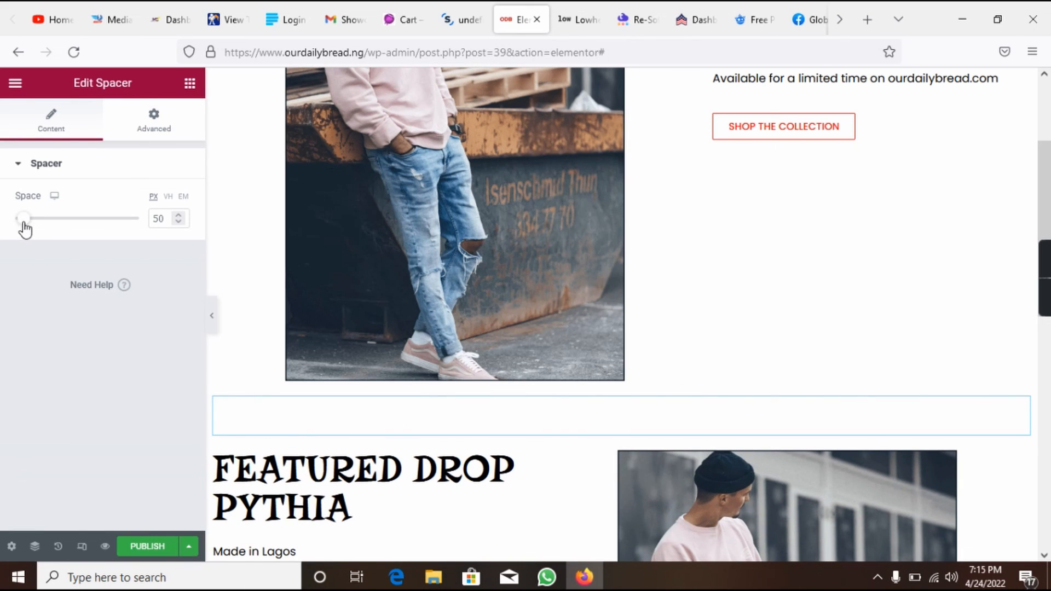
pyautogui.moveTo(24, 223)
pyautogui.mouseDown()
pyautogui.moveTo(87, 244)
pyautogui.moveTo(24, 250)
pyautogui.moveTo(29, 241)
pyautogui.mouseUp()
pyautogui.click(211, 318)
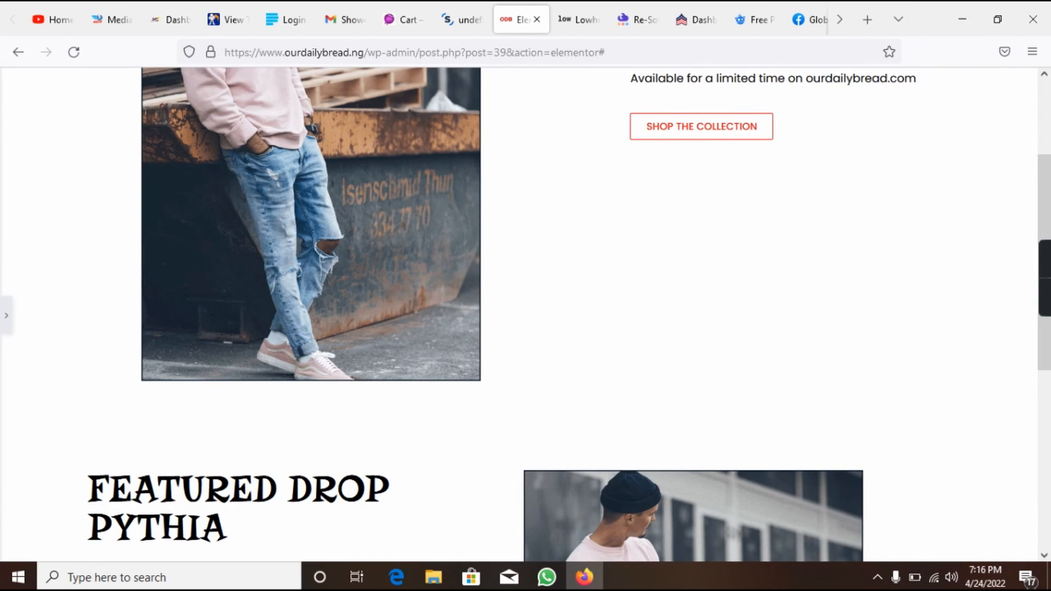
pyautogui.click(6, 315)
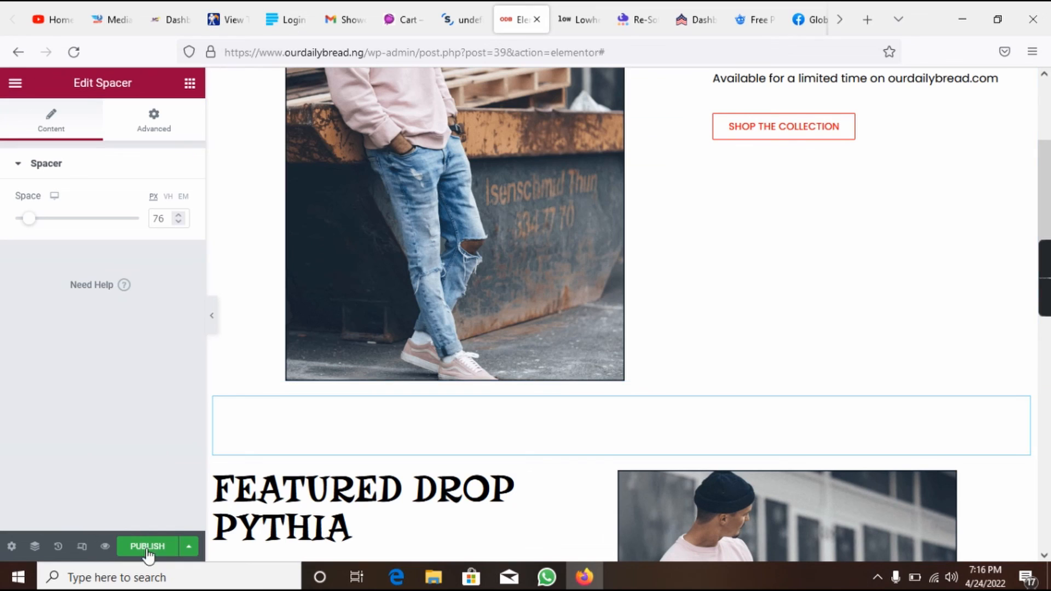
# - Publish the Home page, go back to the first Featured Drop section and bring up the list of widgets
pyautogui.click(154, 547)
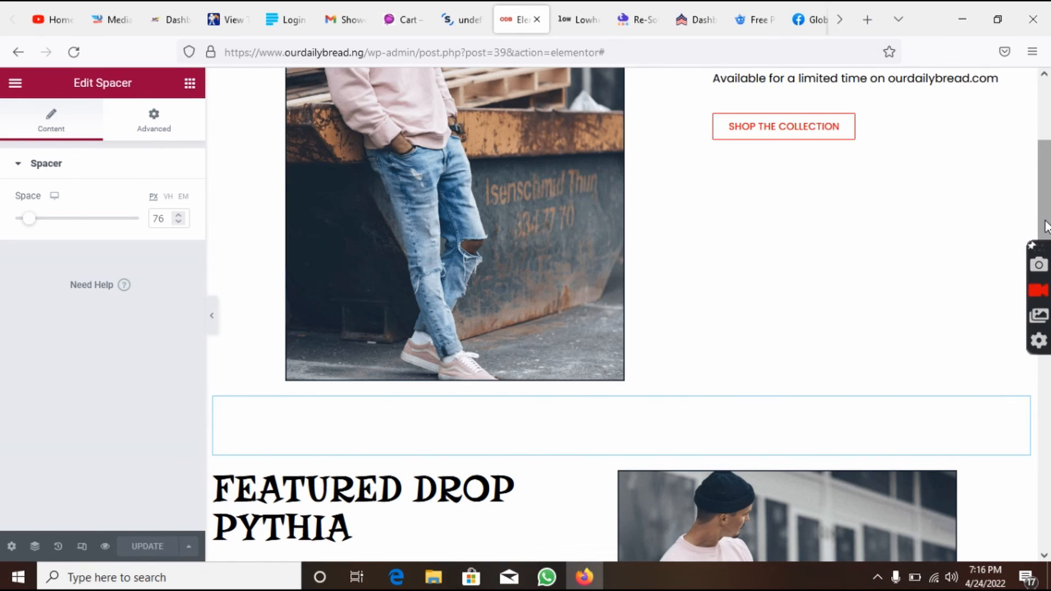
pyautogui.scroll(-6, 1048, 207)
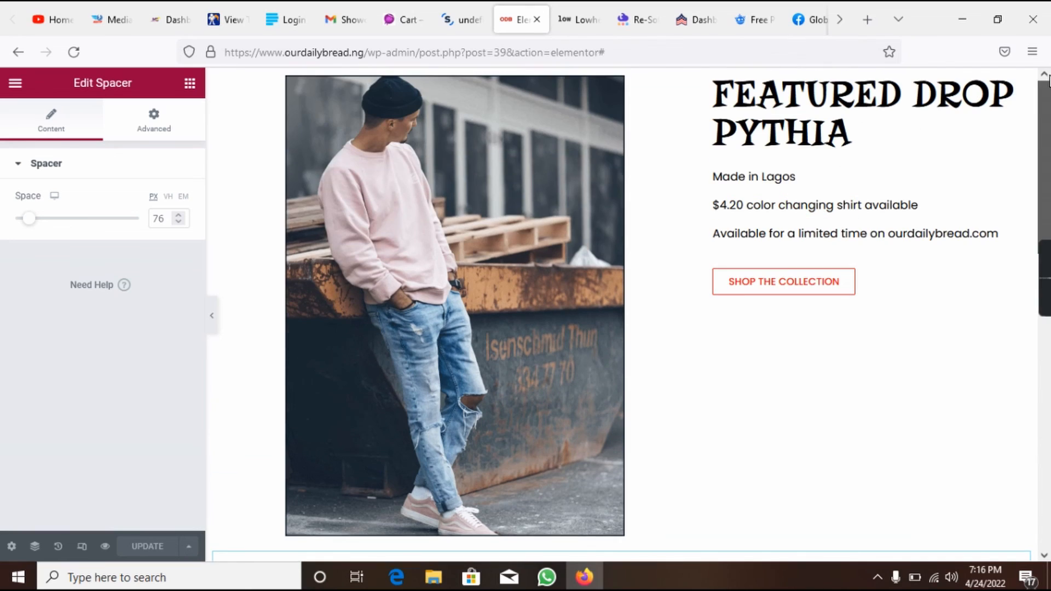
pyautogui.click(190, 85)
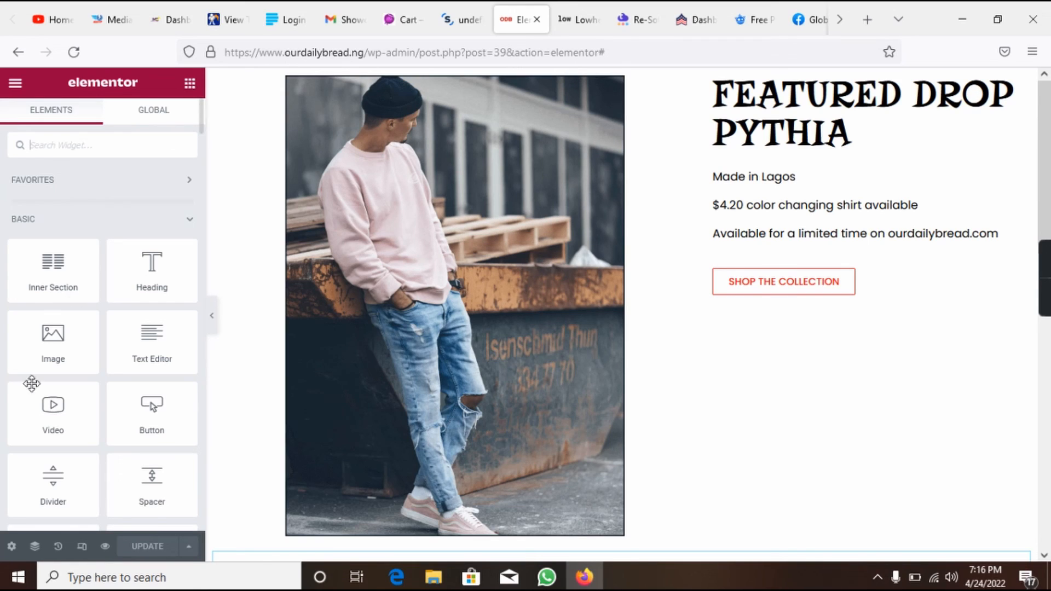
pyautogui.moveTo(140, 277)
pyautogui.mouseDown()
pyautogui.moveTo(164, 265)
pyautogui.moveTo(148, 272)
pyautogui.mouseUp()
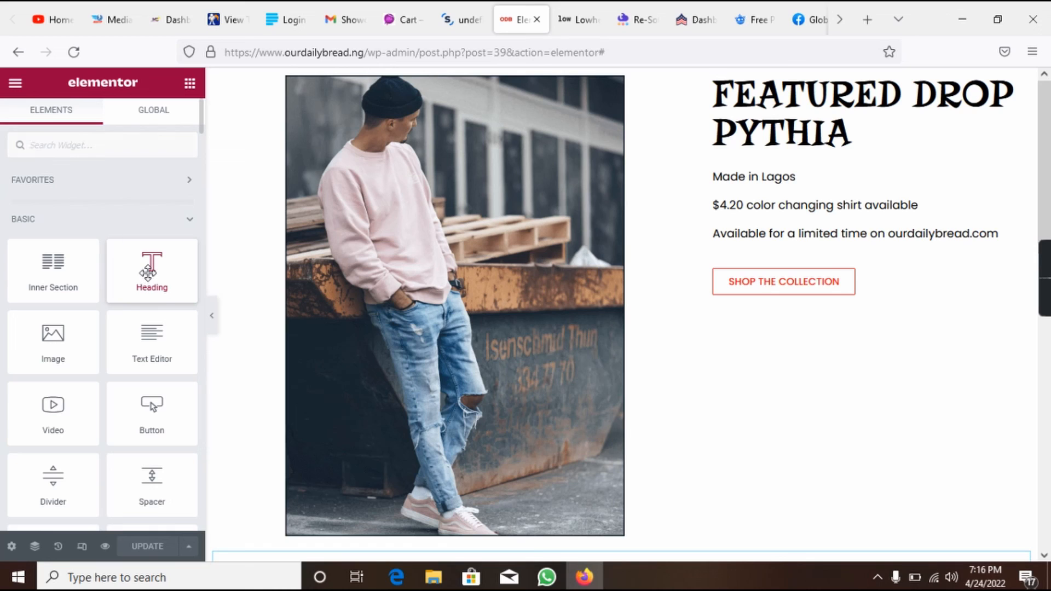